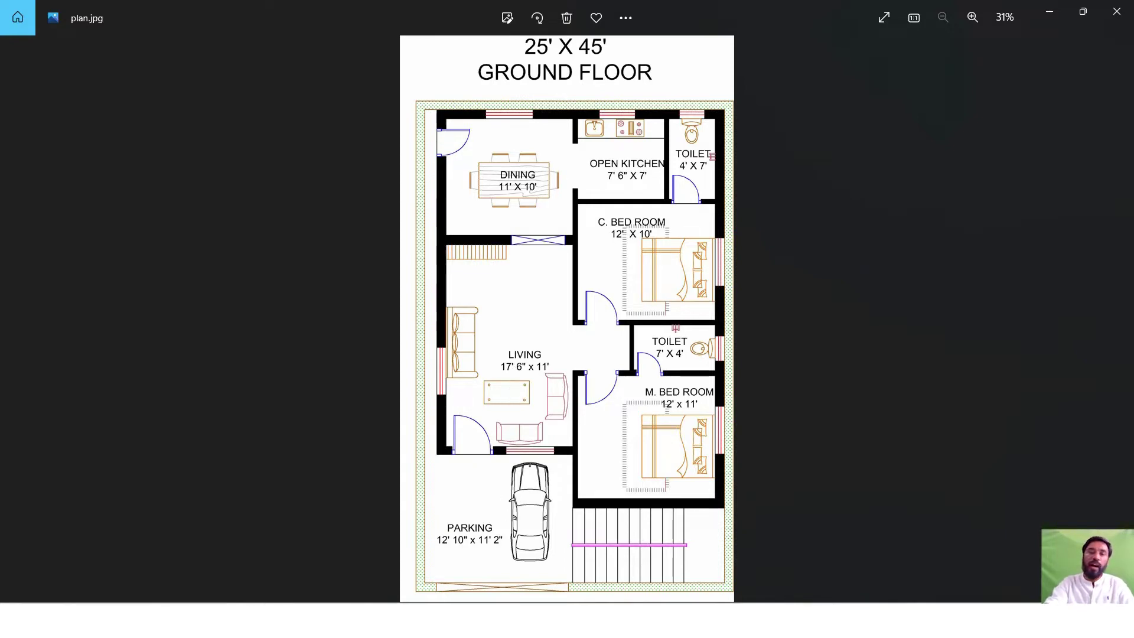
Switch from Windows Photos back to the empty Coohom floor-plan editor in the browser.
key(alt+Tab)
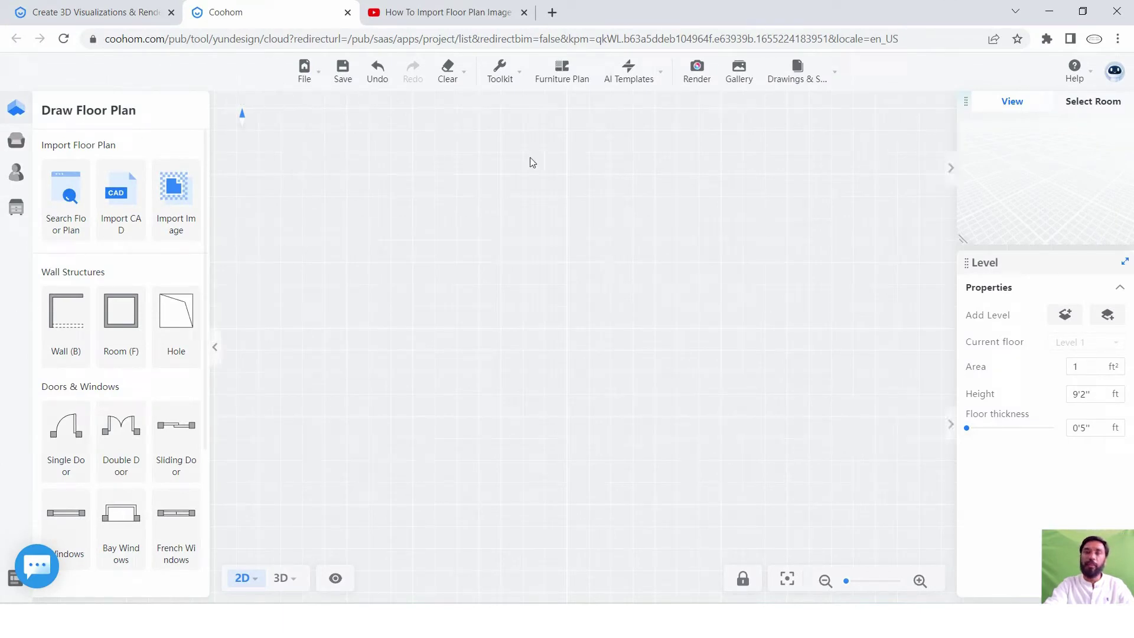
mouse_move(306, 72)
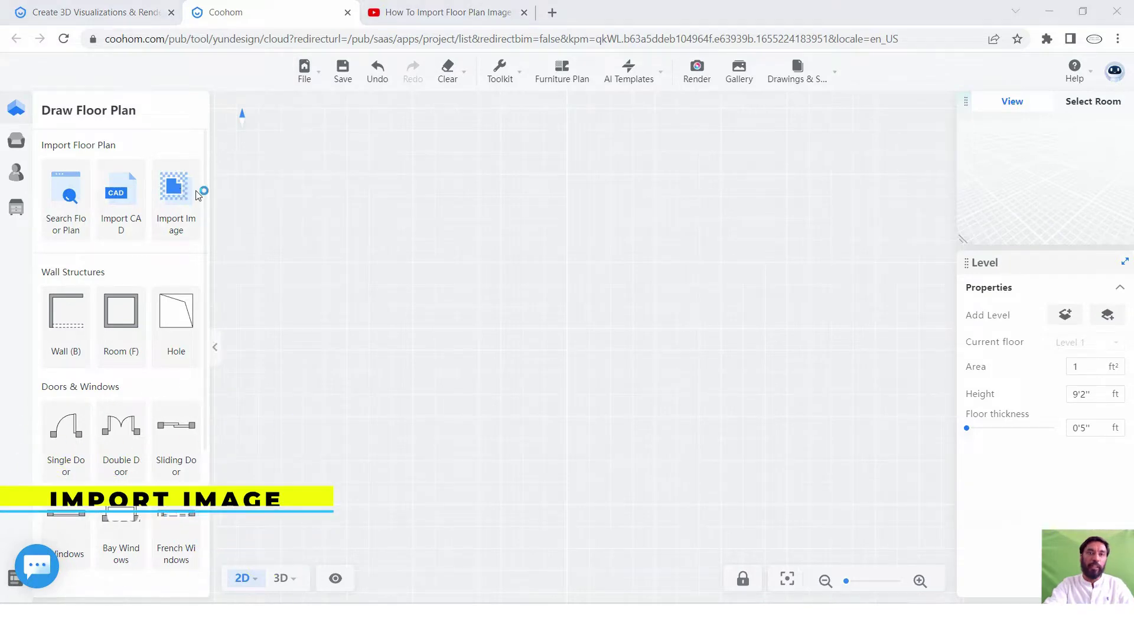
Import the ground-floor plan image file into Coohom's Select Area preview.
click(176, 187)
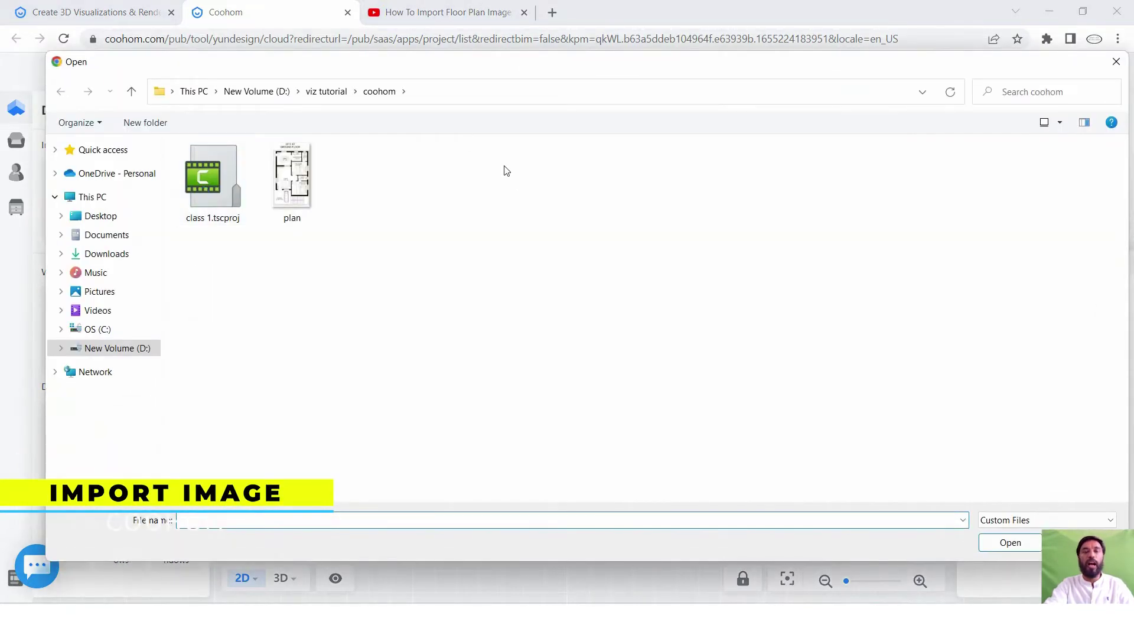
click(298, 176)
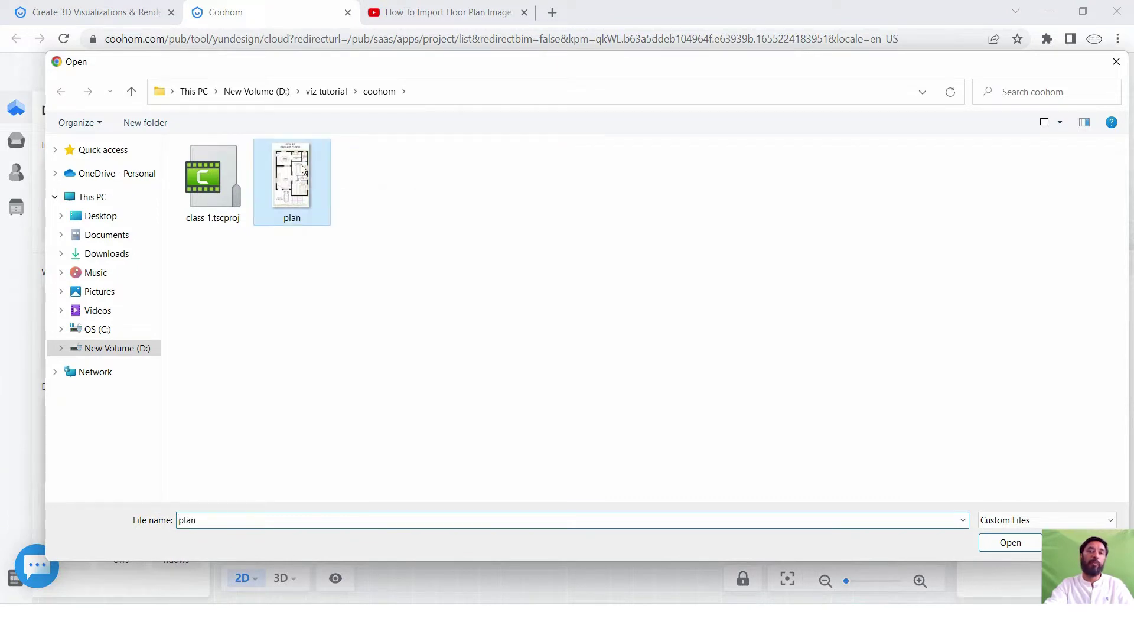
click(1013, 544)
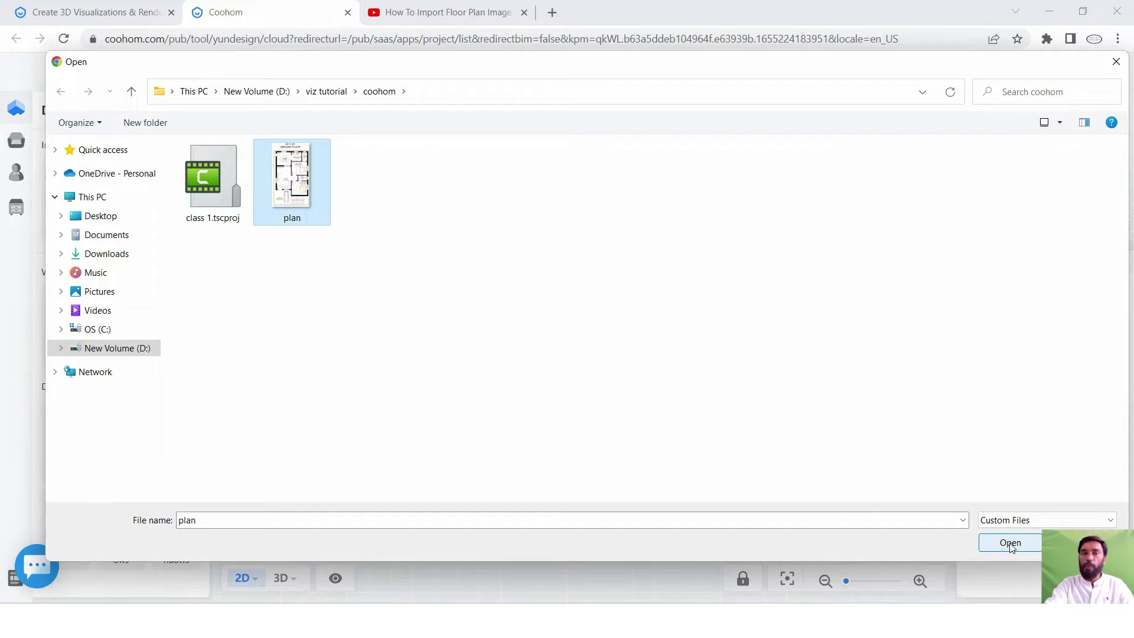
click(1012, 545)
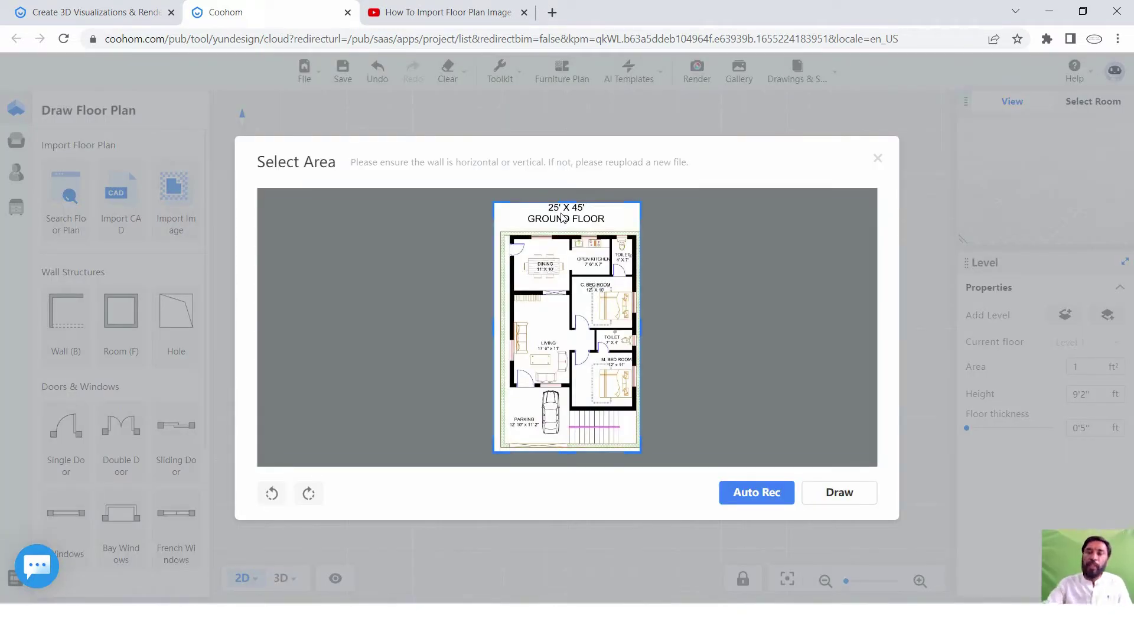
Crop the plan image to exclude its title and run Auto Rec wall recognition.
drag(494, 203, 507, 222)
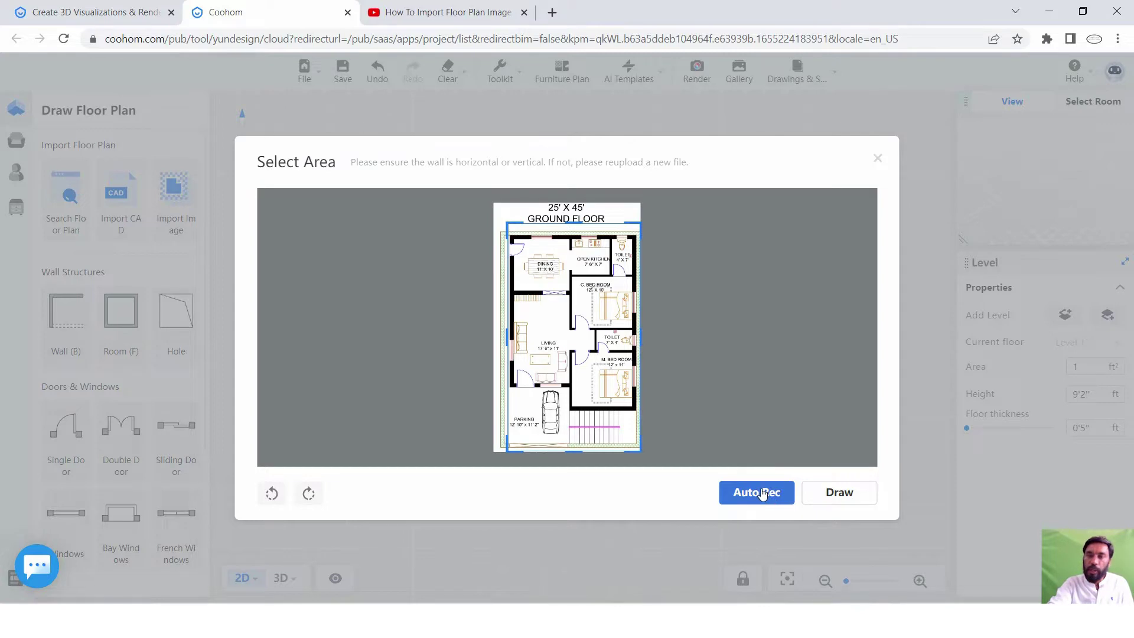
click(762, 494)
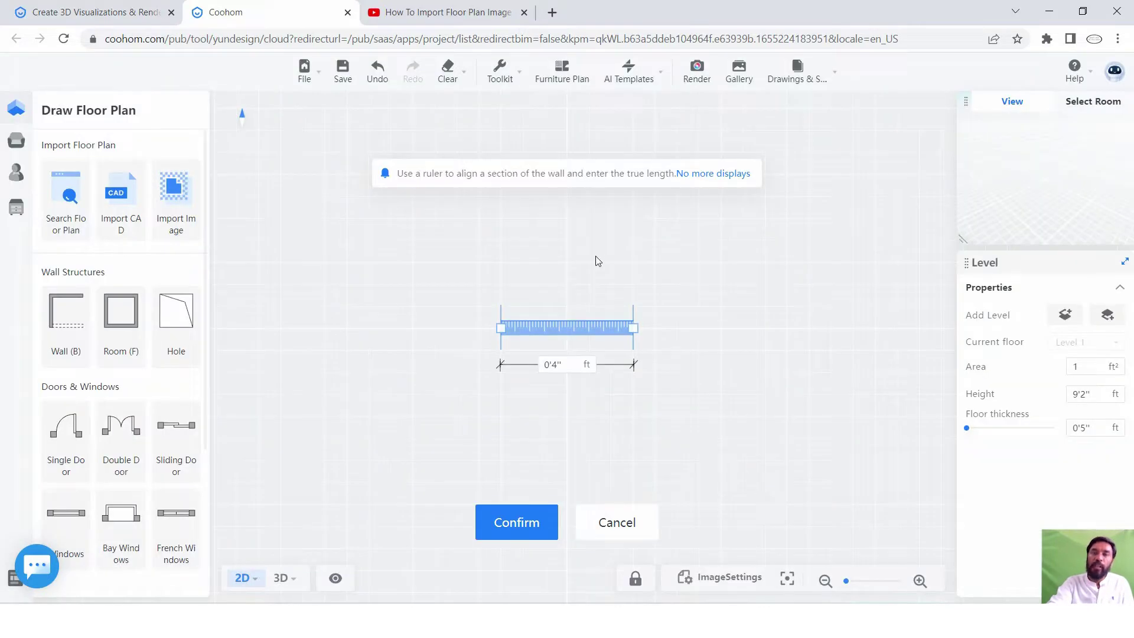
scroll(608, 283, down, 2)
scroll(608, 285, down, 2)
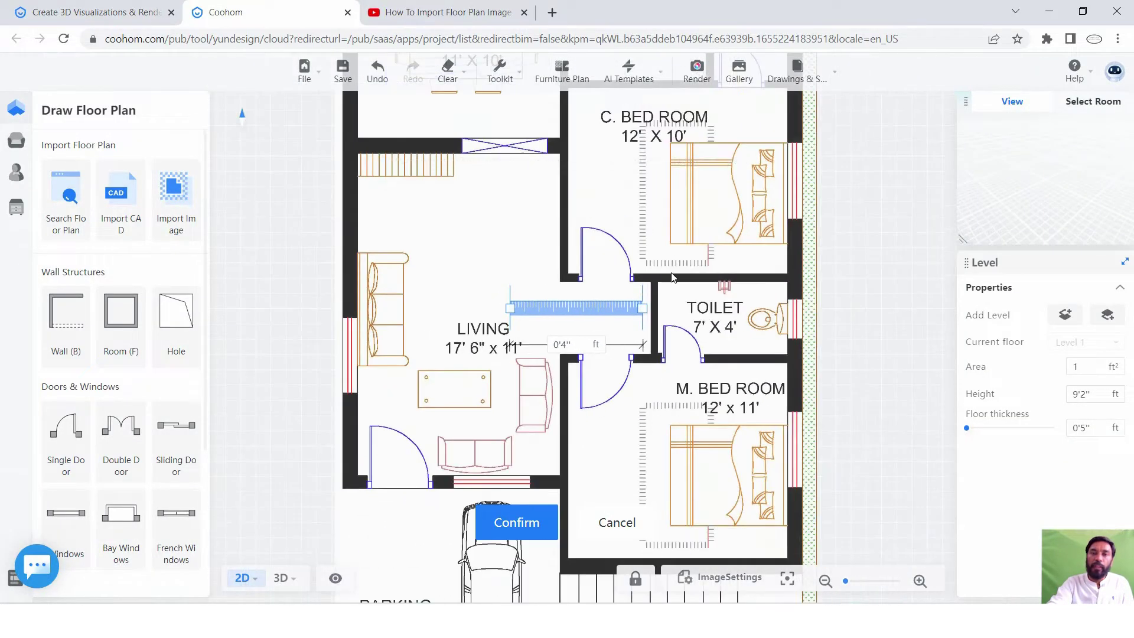
scroll(679, 278, down, 2)
scroll(765, 266, down, 1)
scroll(753, 159, up, 2)
scroll(743, 154, up, 1)
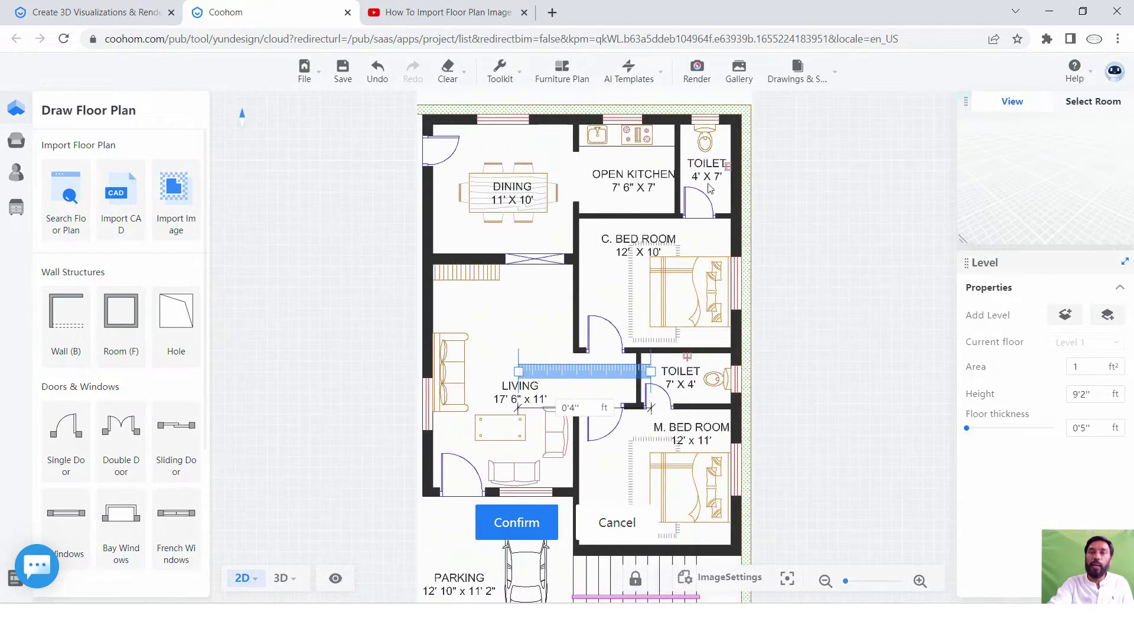
scroll(711, 189, down, 2)
scroll(676, 216, down, 1)
Stretch the scale ruler across the top wall, set it to 25' and confirm.
drag(621, 299, 624, 127)
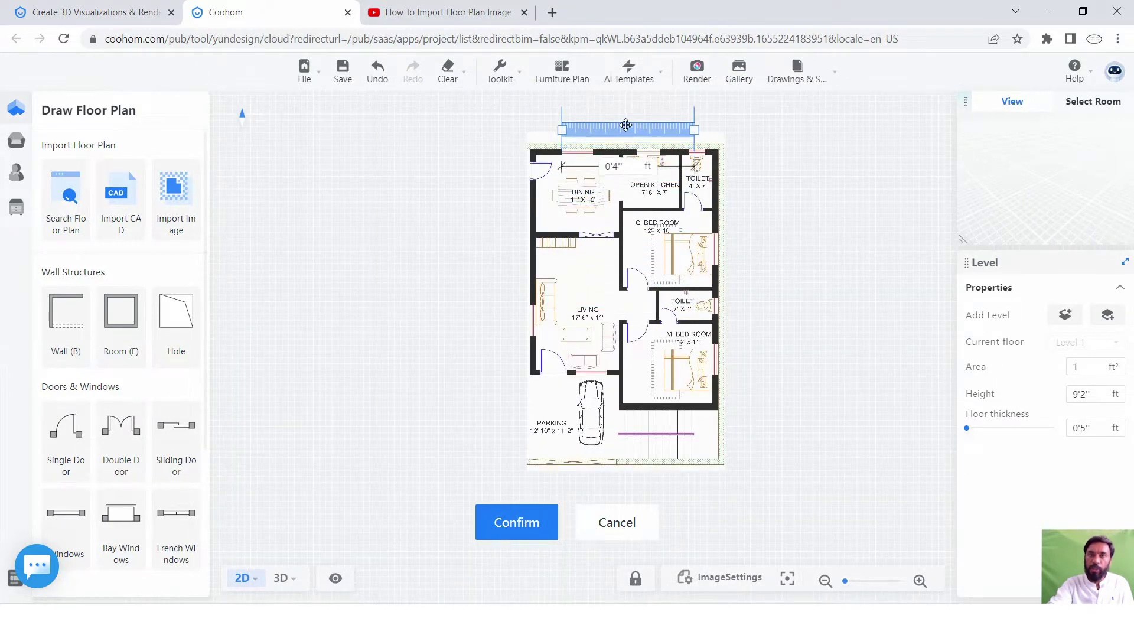
scroll(646, 129, up, 1)
scroll(591, 127, up, 2)
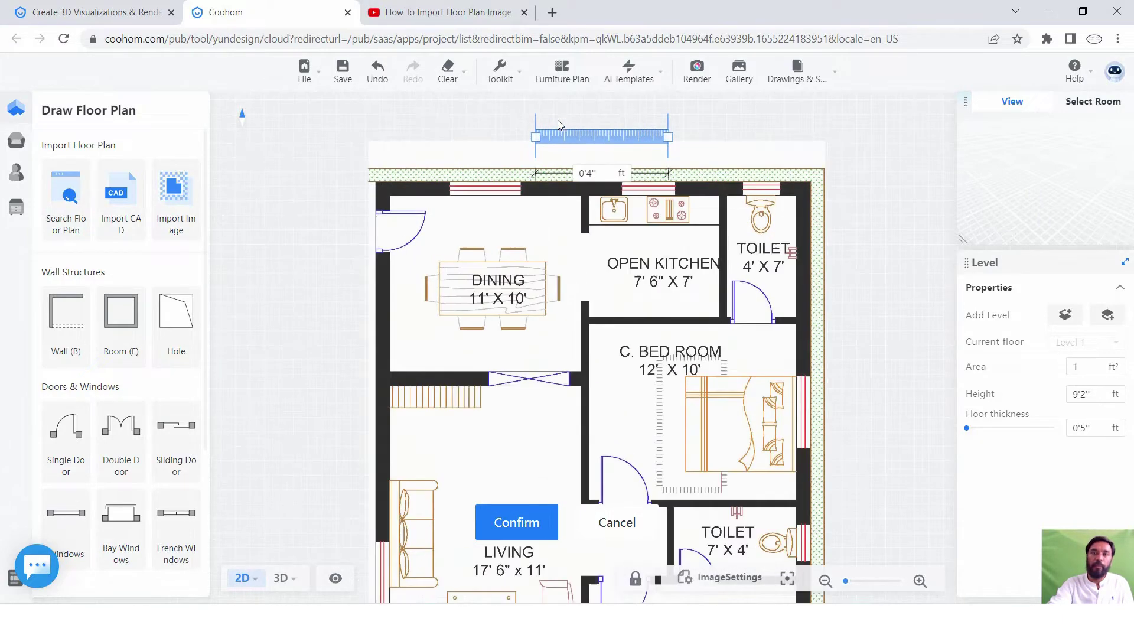
drag(589, 135, 430, 140)
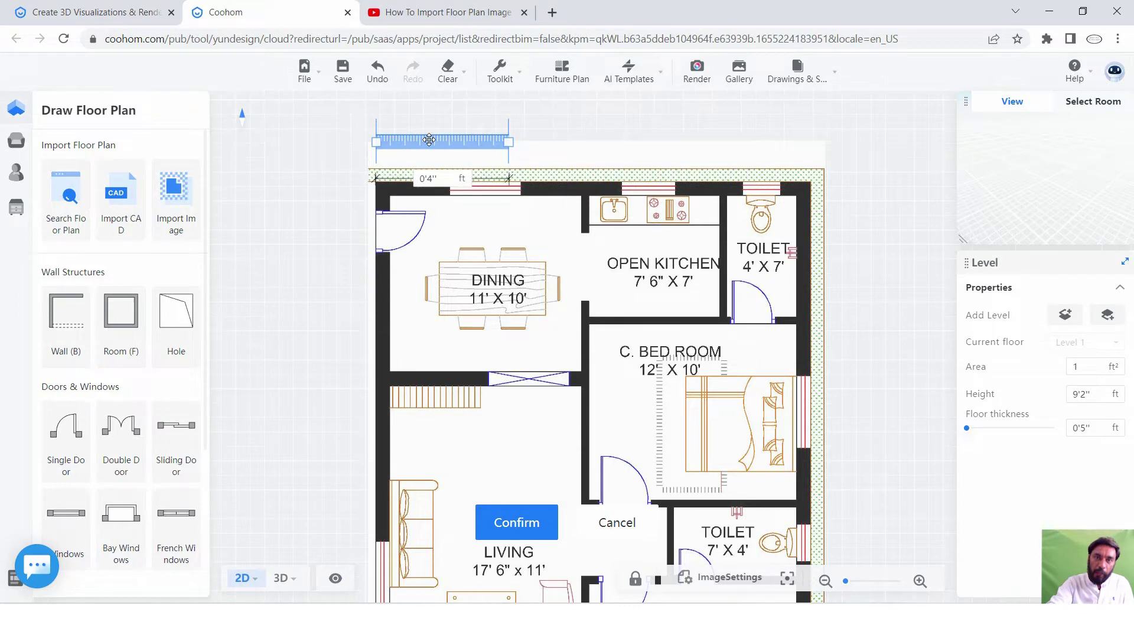
mouse_move(507, 145)
mouse_down()
mouse_move(807, 142)
mouse_move(810, 160)
mouse_up()
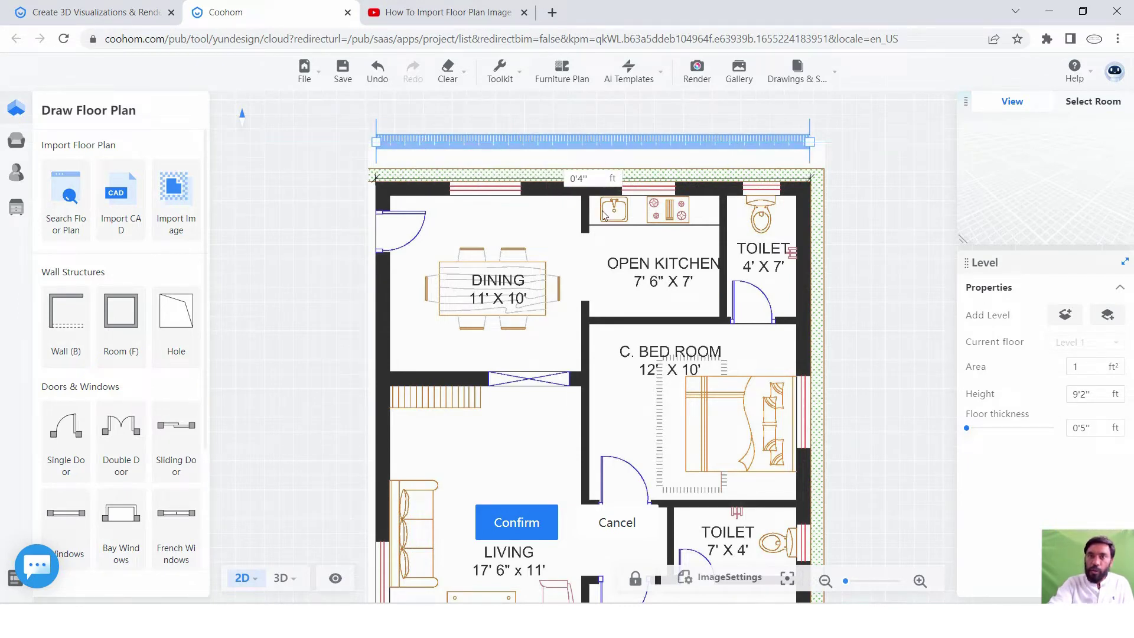
click(591, 180)
text(25')
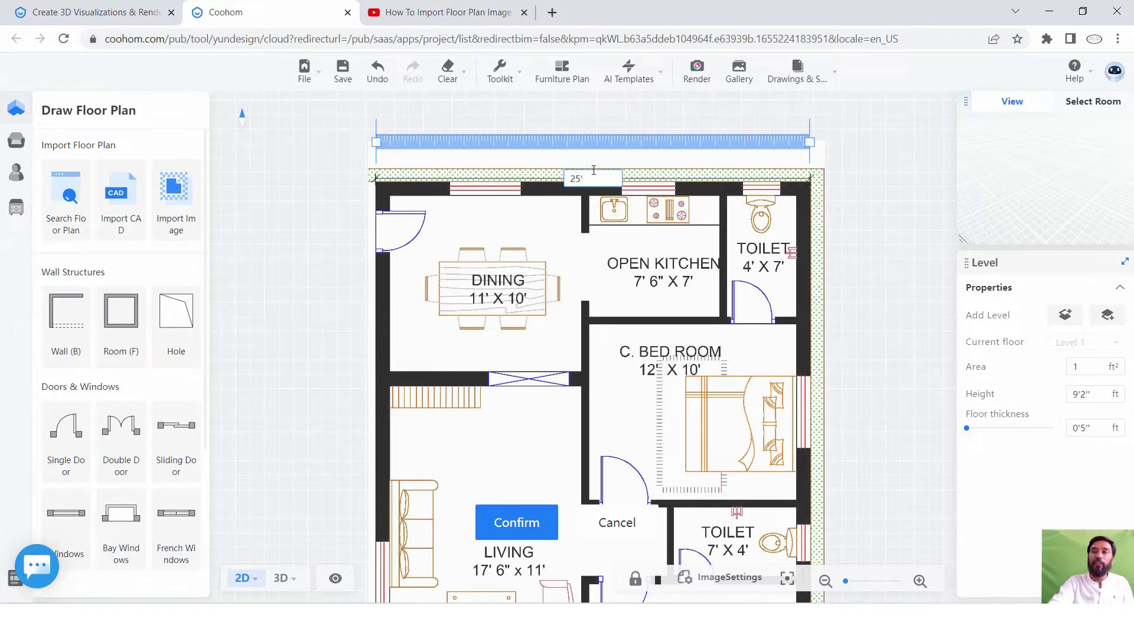
click(547, 527)
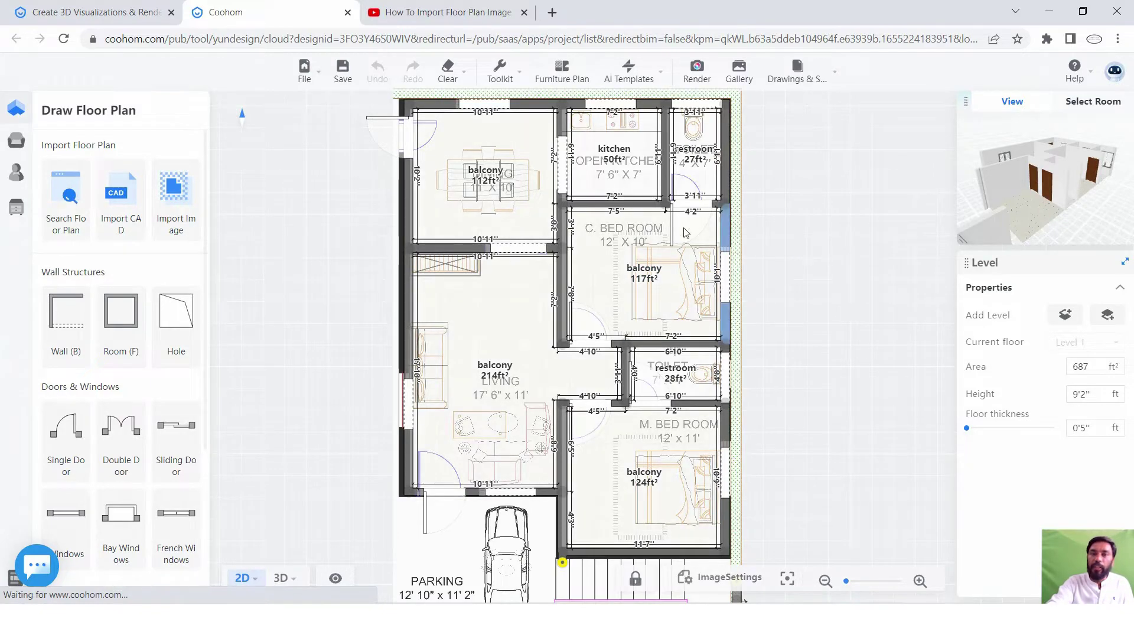
Show the generated plan in 3D and orbit it to inspect walls, doors and windows.
scroll(691, 247, down, 2)
scroll(569, 171, up, 3)
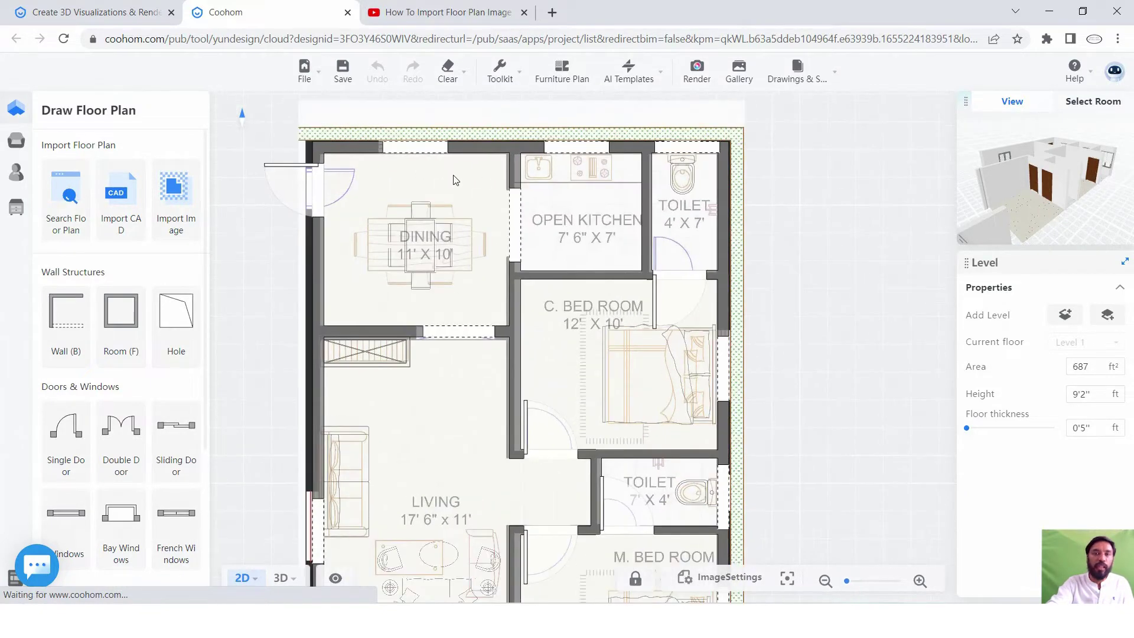
scroll(455, 180, up, 2)
scroll(614, 296, down, 2)
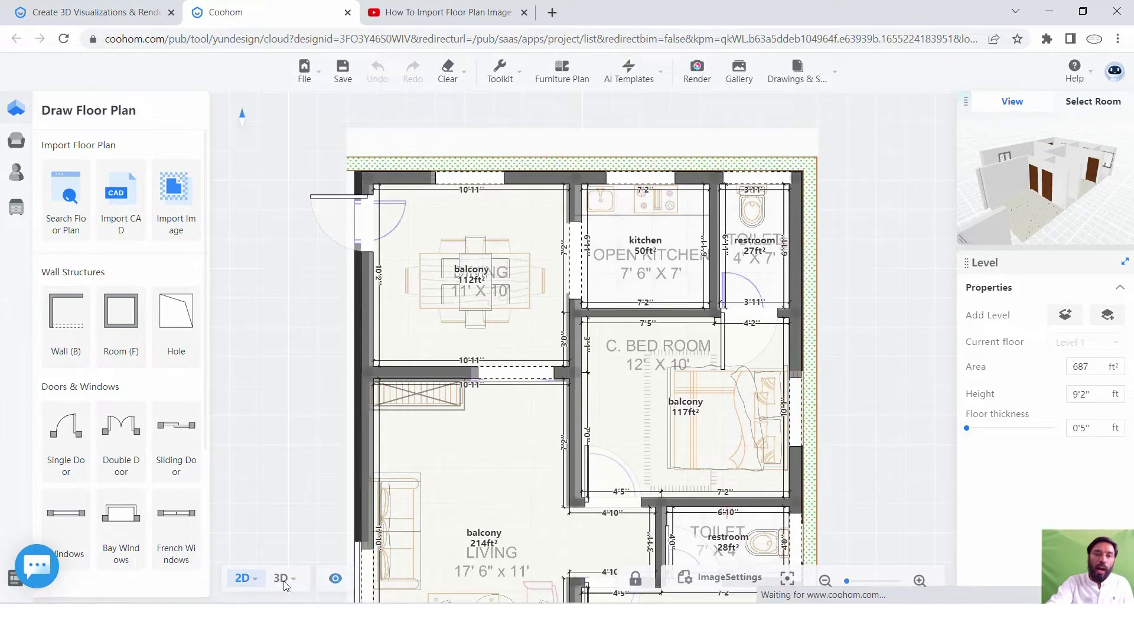
mouse_move(281, 578)
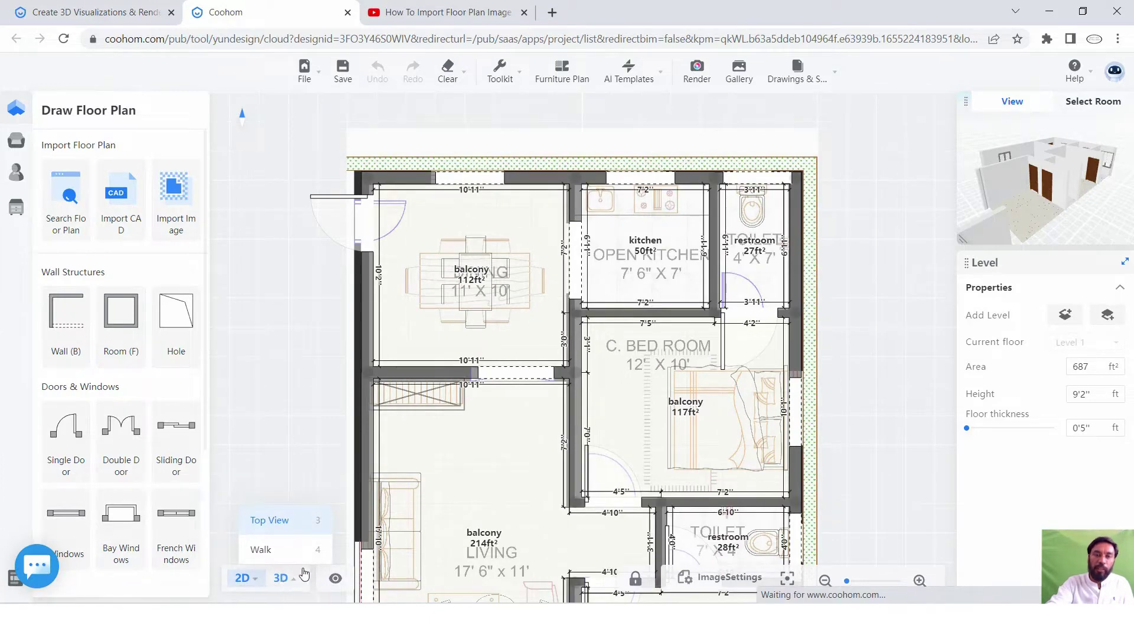
click(304, 574)
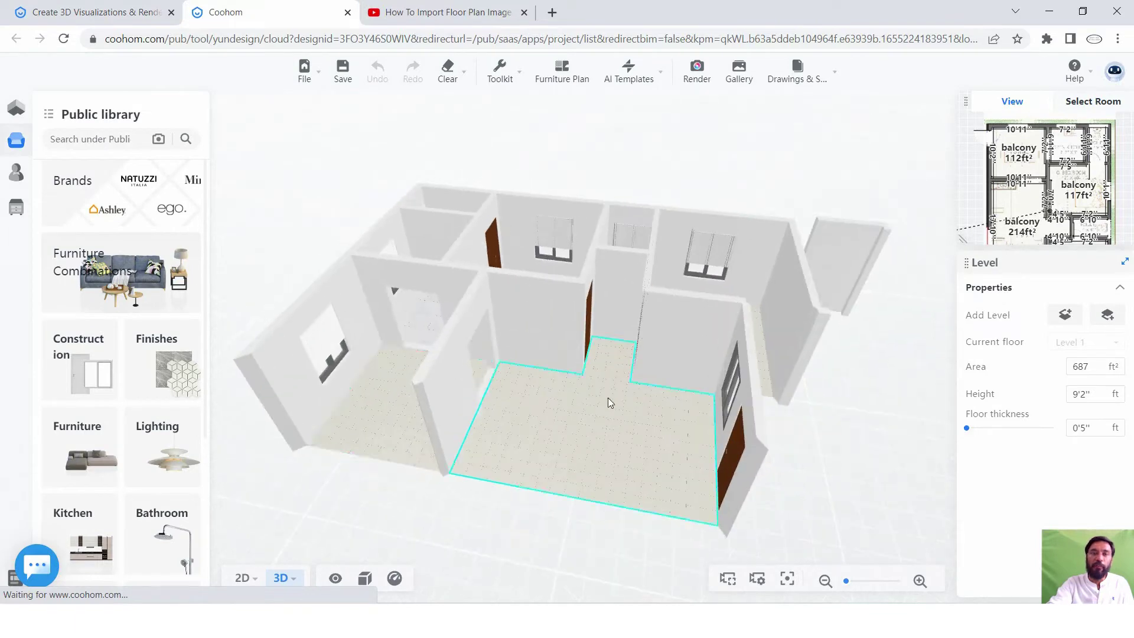
drag(610, 403, 460, 230)
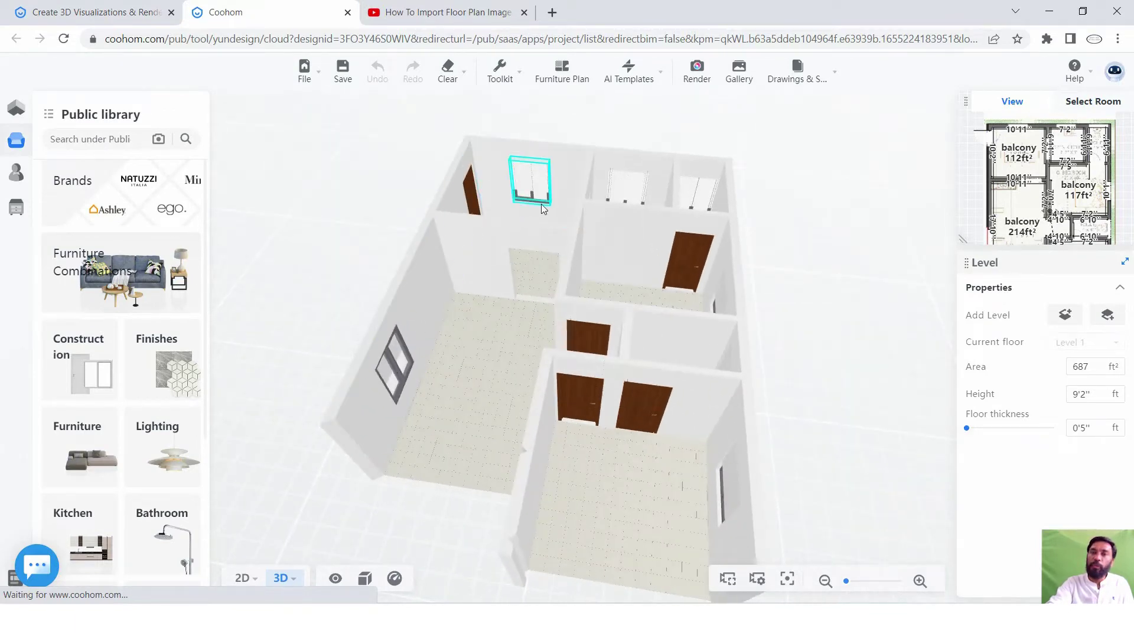
drag(514, 311, 677, 303)
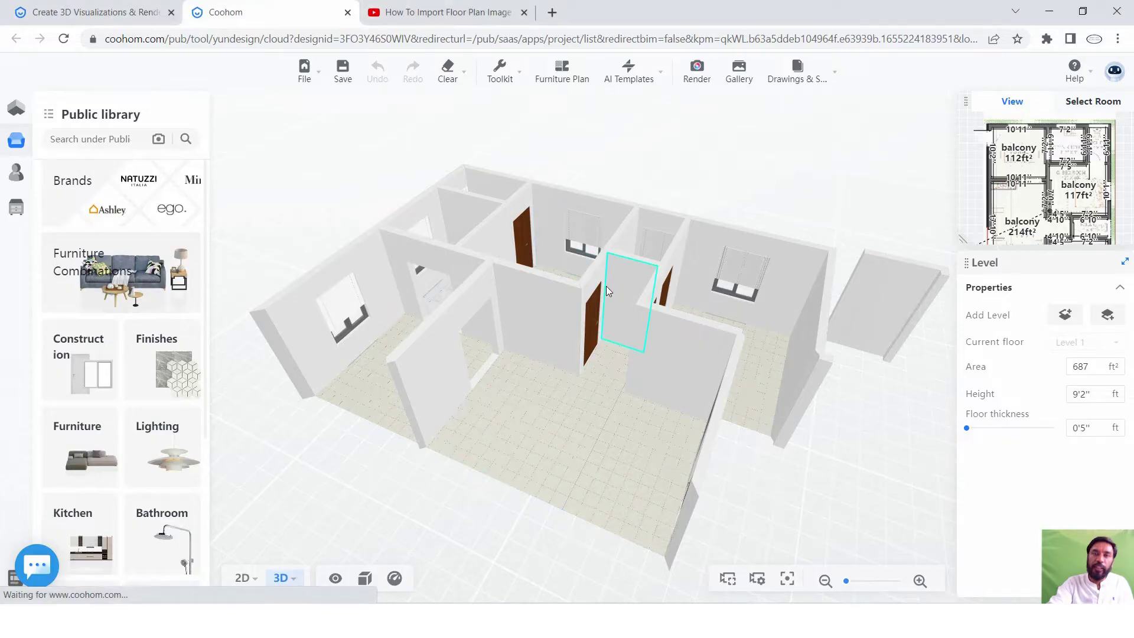
drag(606, 286, 440, 366)
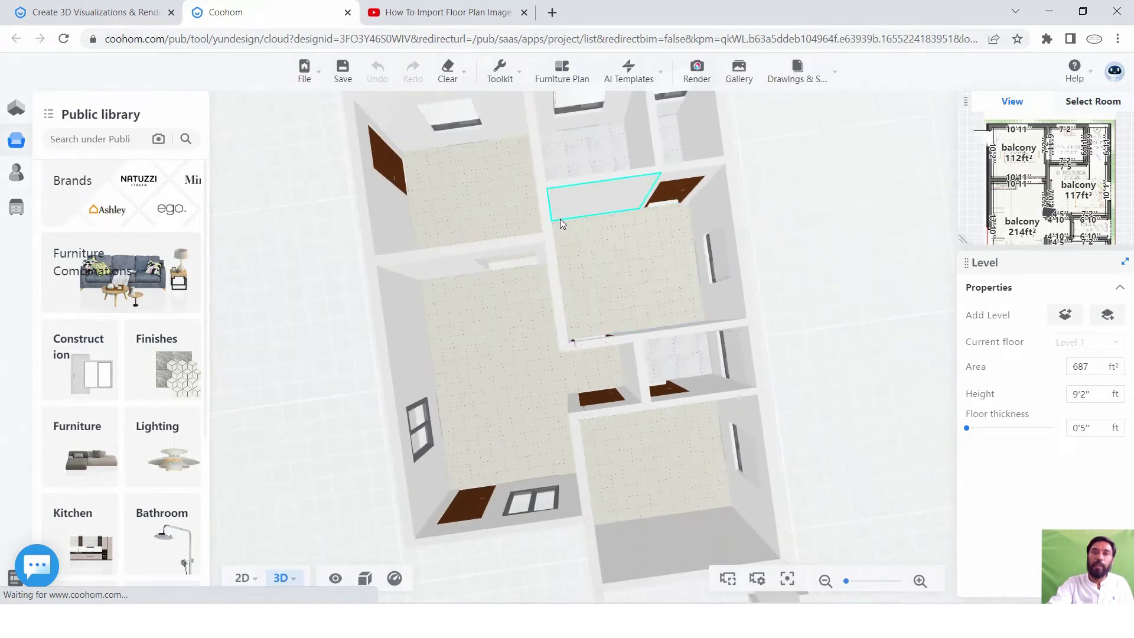
mouse_move(560, 219)
mouse_down()
mouse_move(547, 304)
mouse_move(563, 282)
mouse_move(487, 219)
mouse_up()
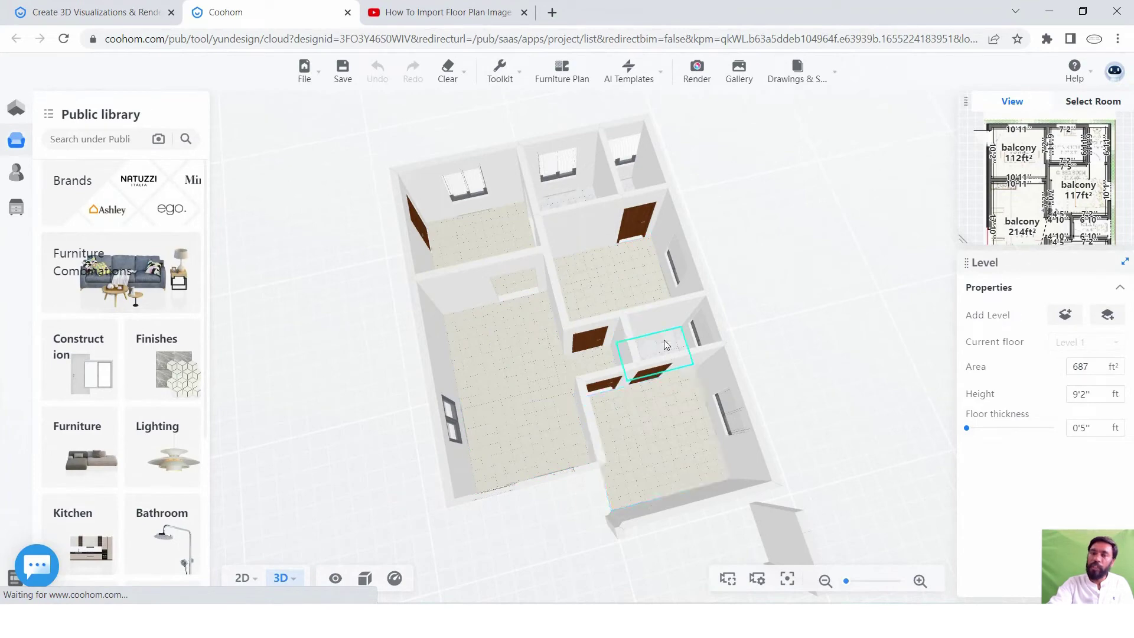
scroll(664, 339, down, 3)
scroll(634, 288, up, 3)
scroll(636, 285, up, 2)
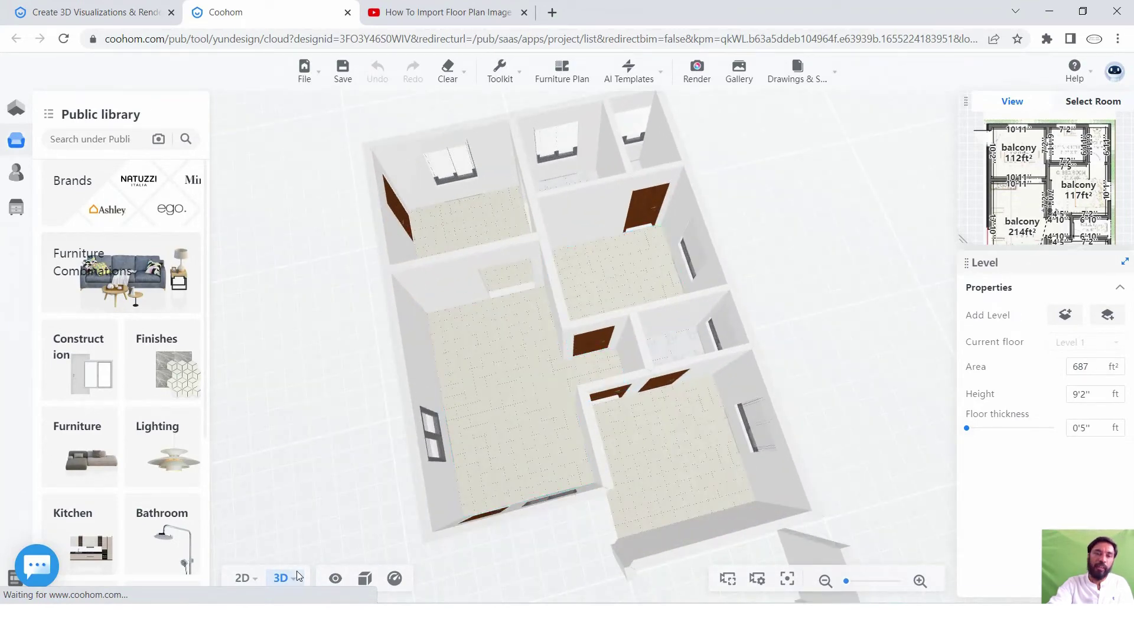
mouse_move(242, 577)
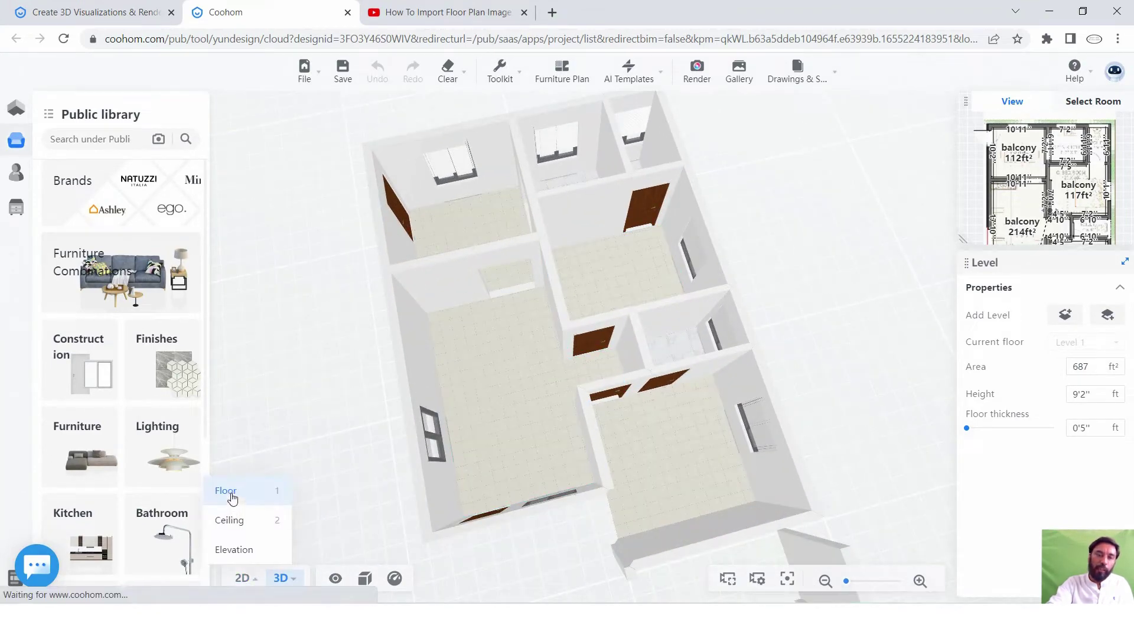
Return to the 2D plan, zoom into the kitchen area, and compare it with plan.jpg.
click(959, 137)
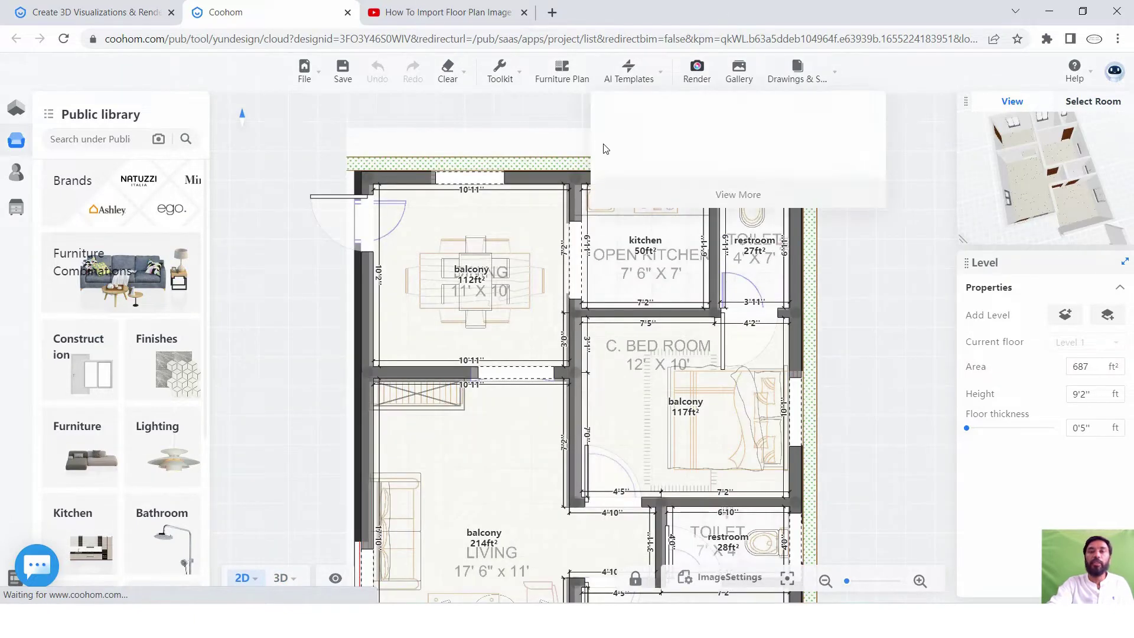
scroll(565, 174, up, 2)
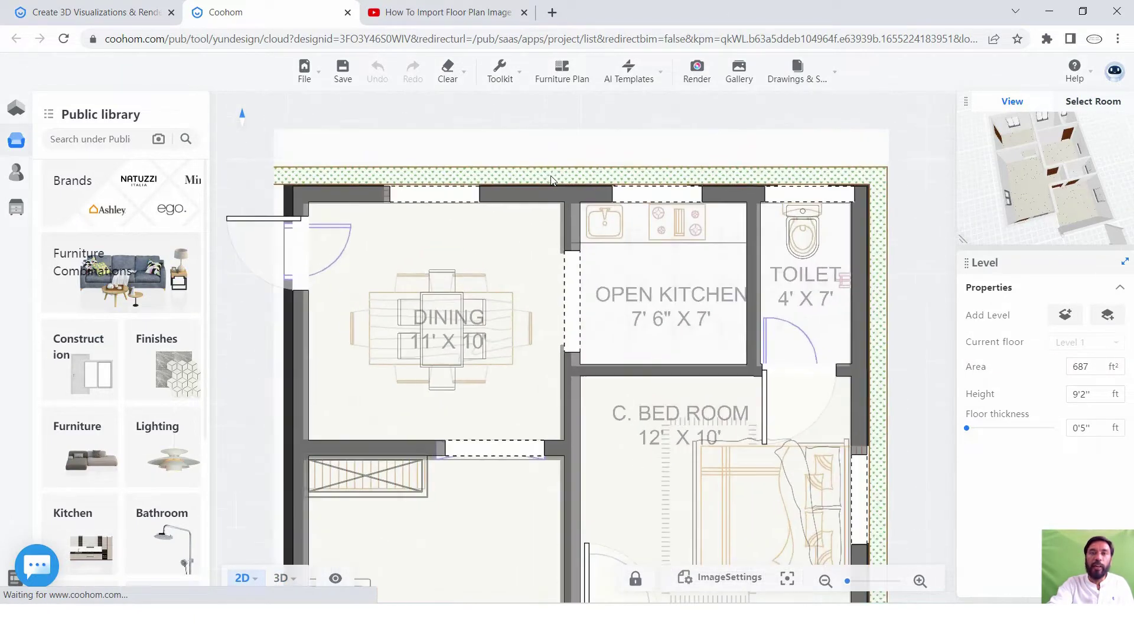
scroll(544, 175, up, 2)
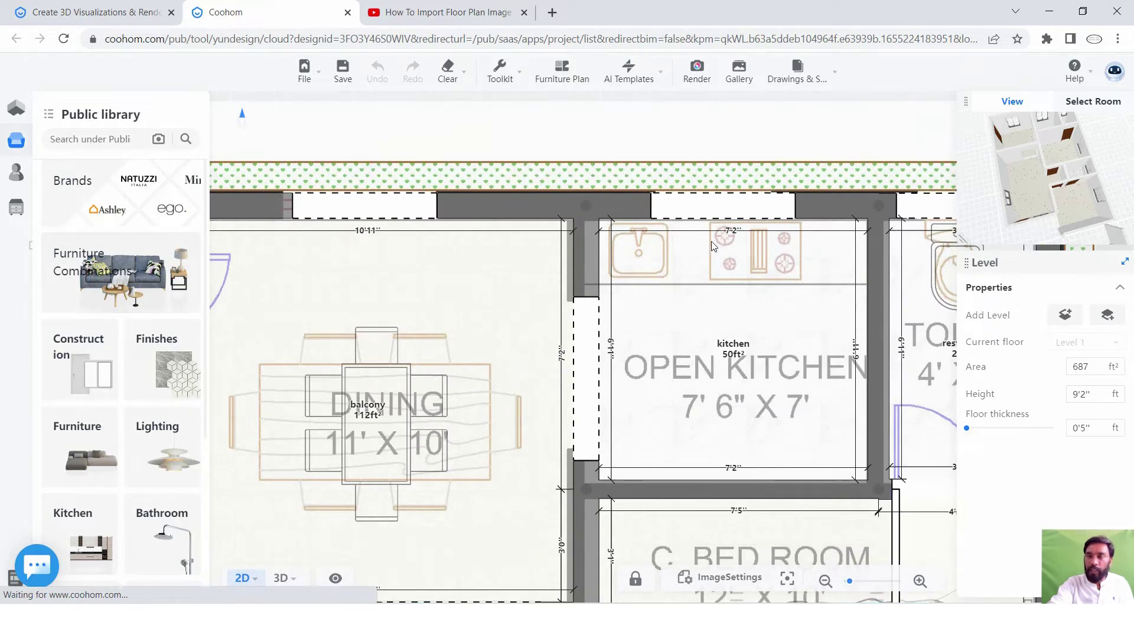
scroll(713, 246, down, 1)
scroll(826, 249, down, 2)
scroll(880, 254, up, 1)
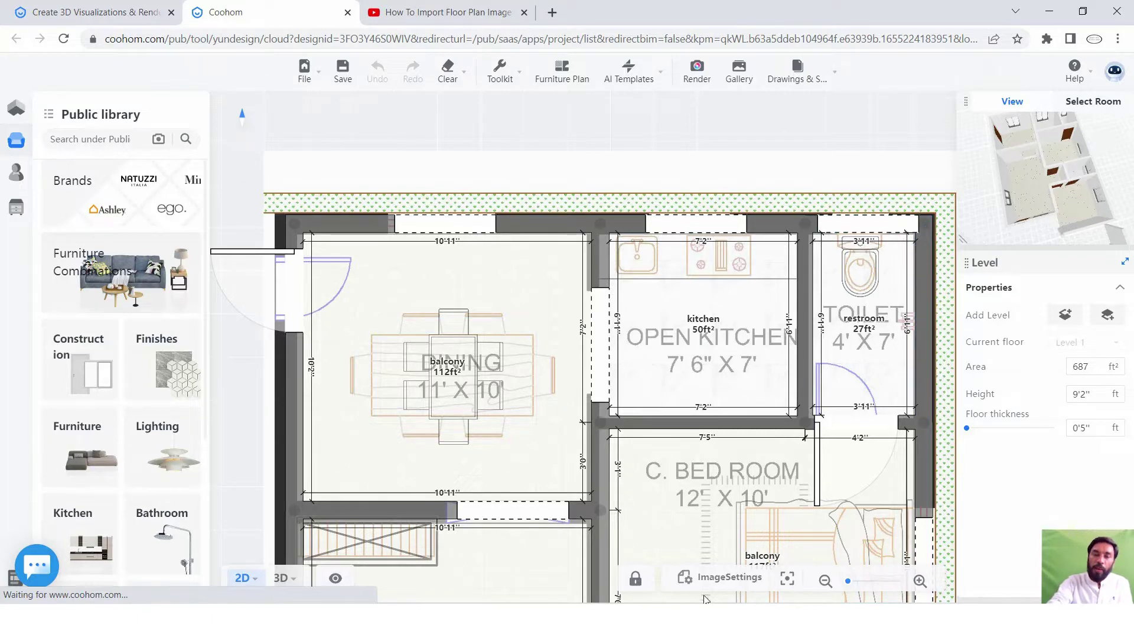
key(alt+Tab)
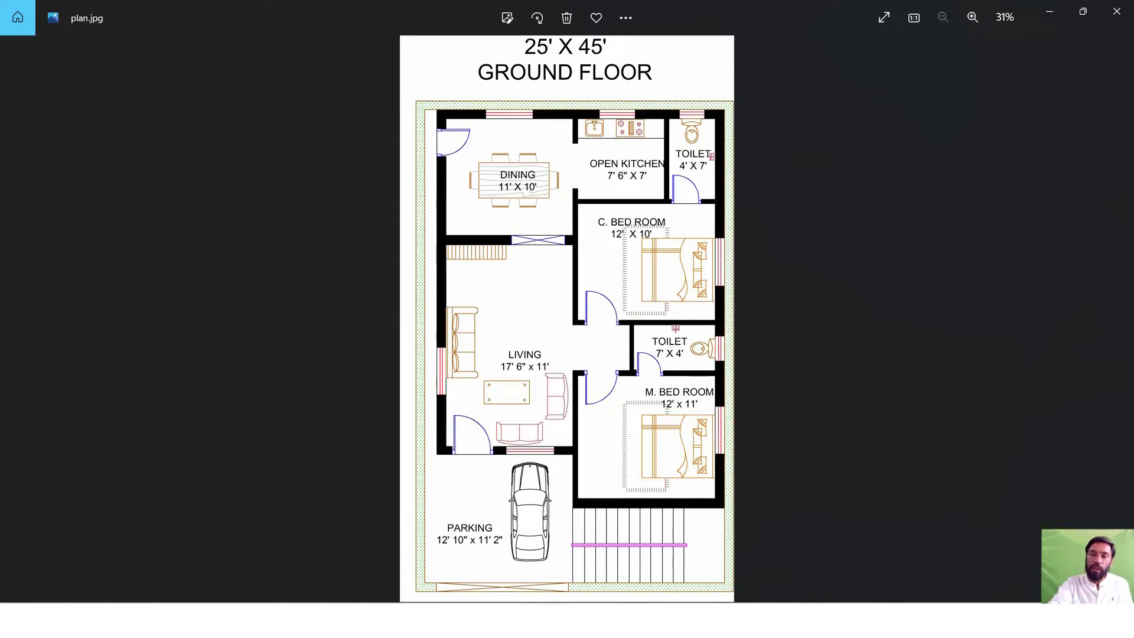
click(493, 541)
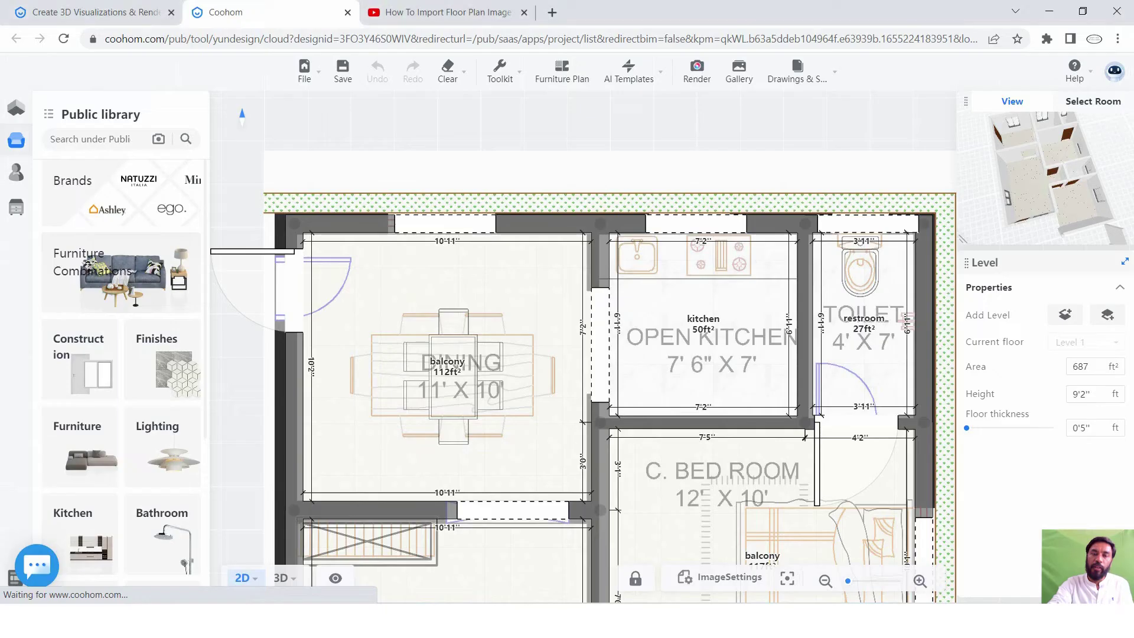
Thin the dining–kitchen wall to 0'5" and shift it left.
click(636, 280)
text(5")
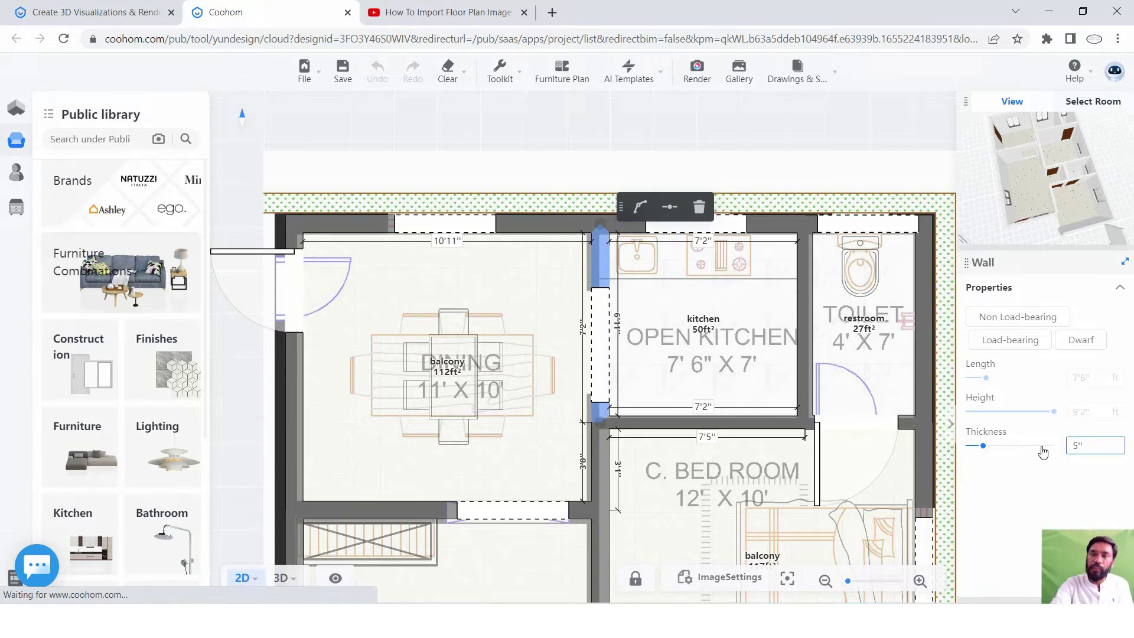
key(Return)
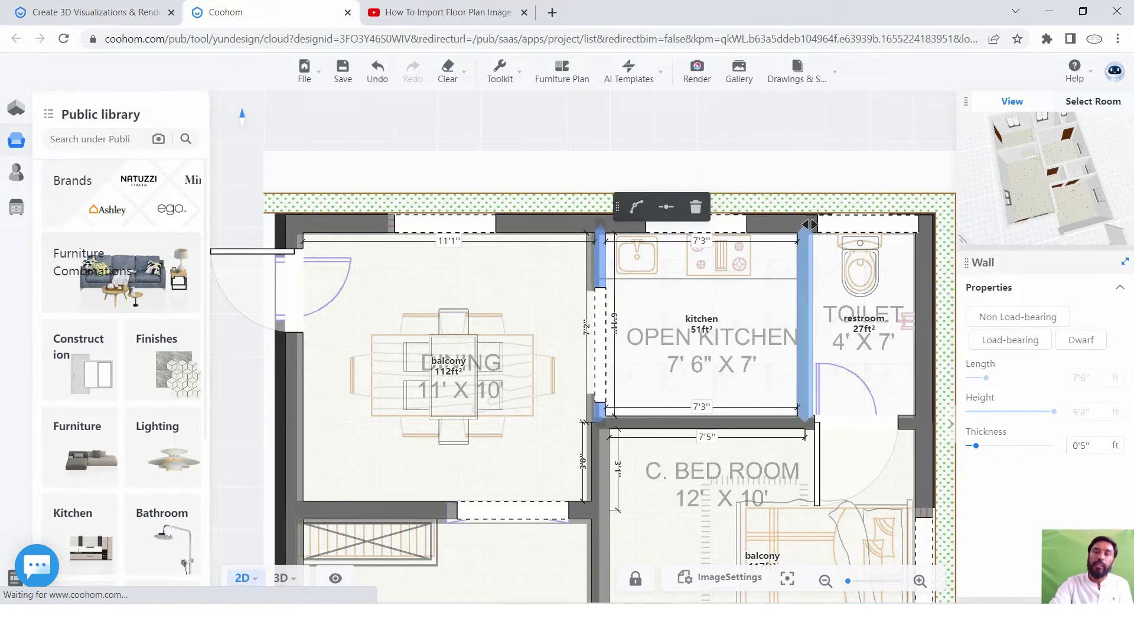
scroll(577, 199, up, 3)
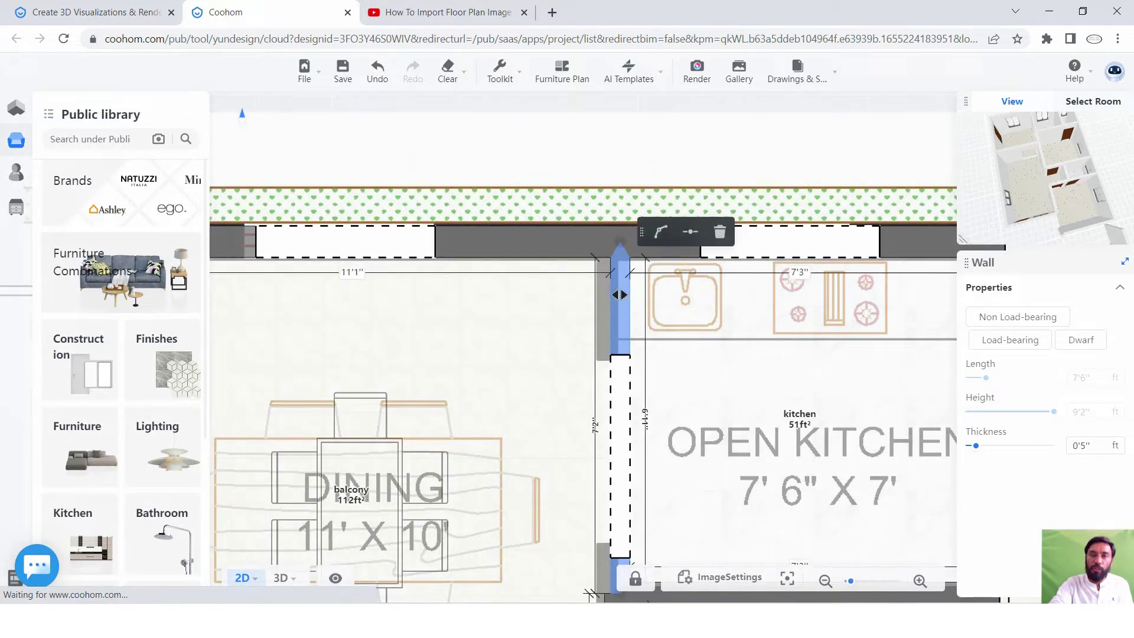
drag(608, 291, 615, 293)
scroll(615, 292, down, 3)
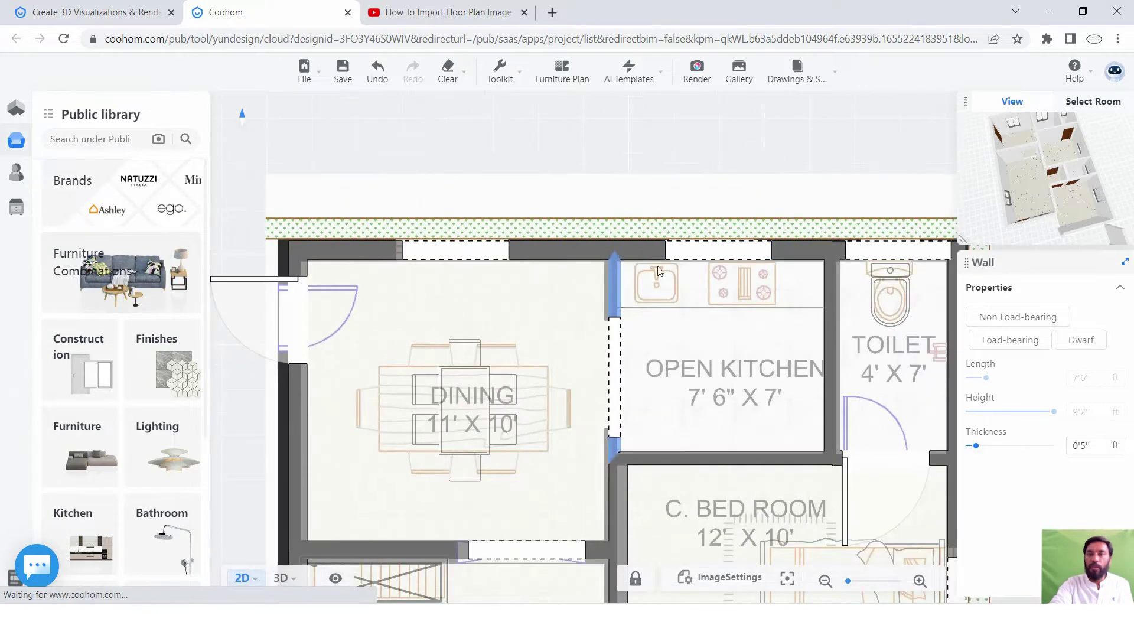
Set the kitchen–toilet wall thickness to 0'5".
click(828, 326)
text(5)
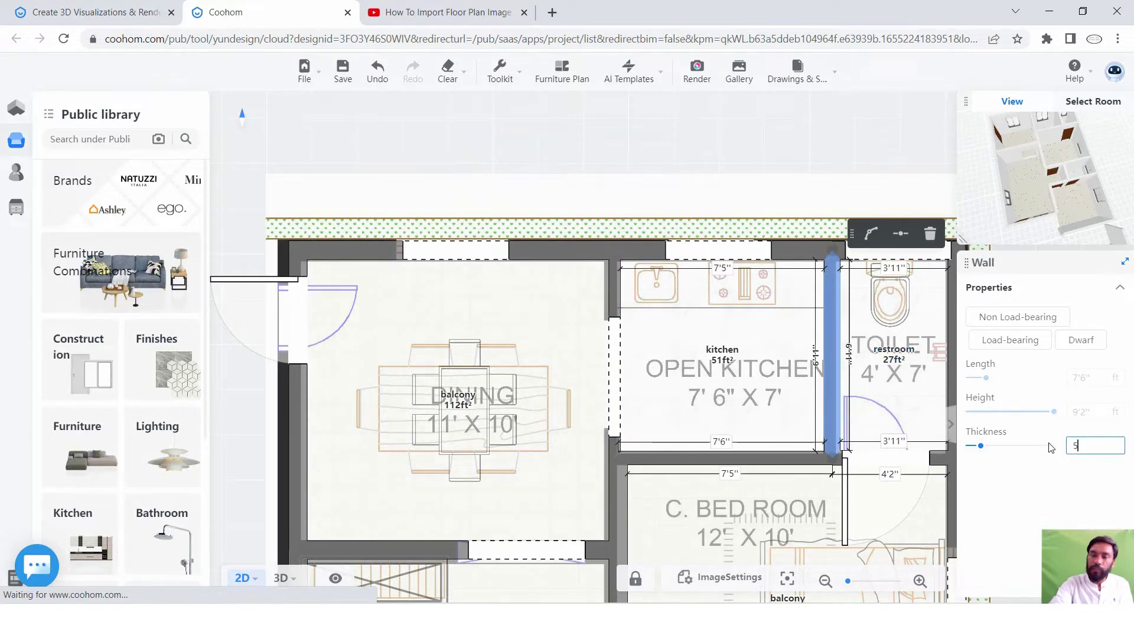
key(Return)
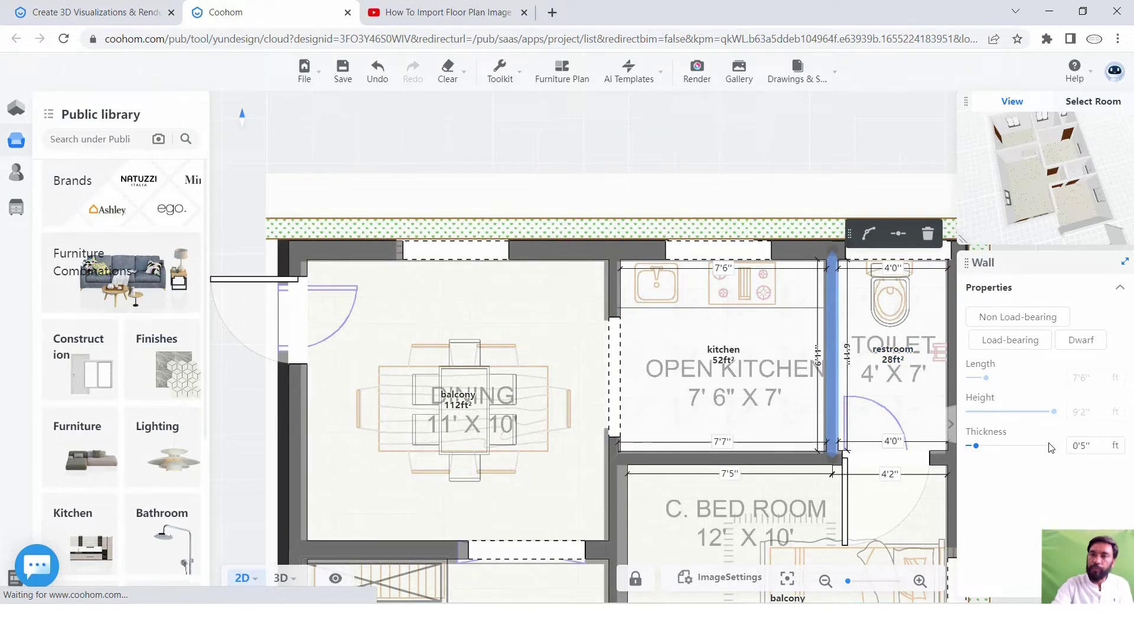
scroll(769, 256, up, 3)
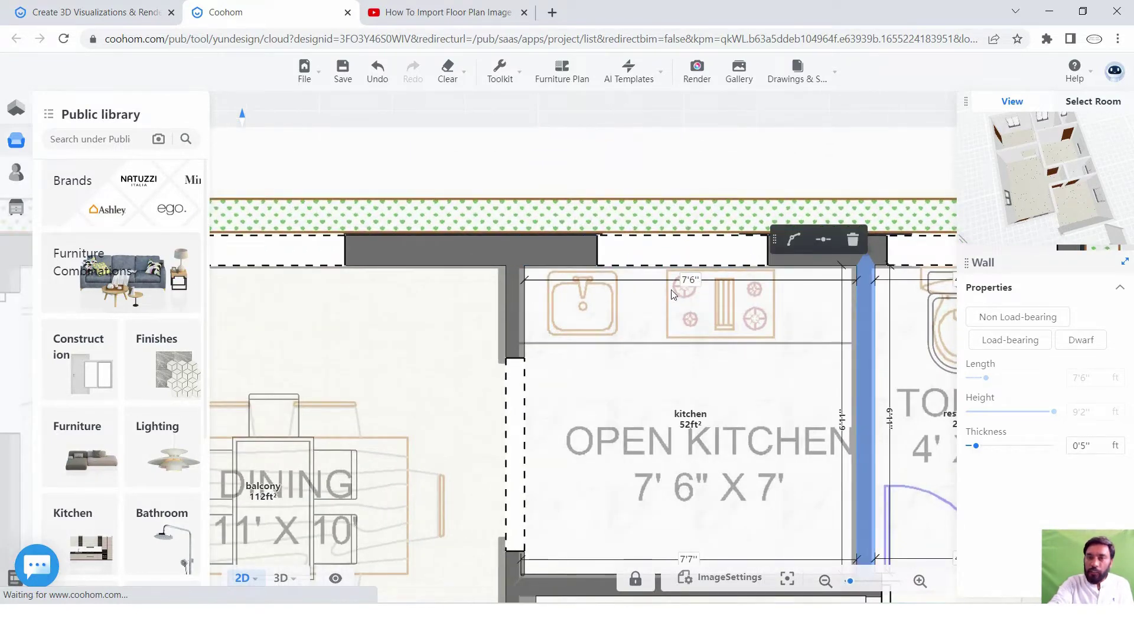
Compare the 28 ft² restroom against the 4' X 7' toilet in plan.jpg.
key(alt+Tab)
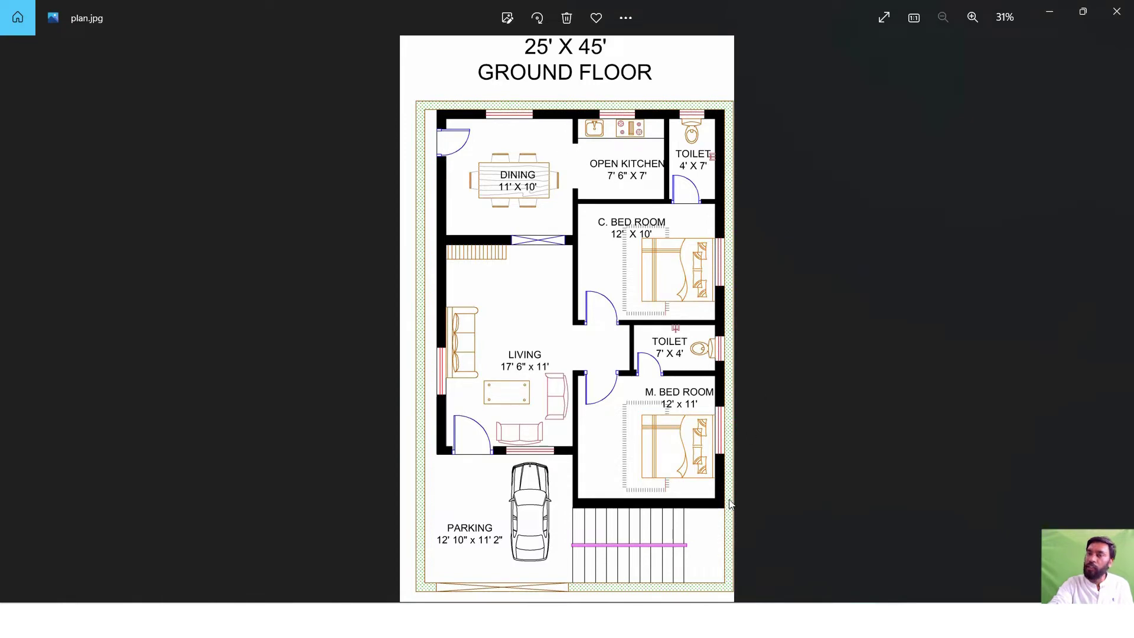
key(alt+Tab)
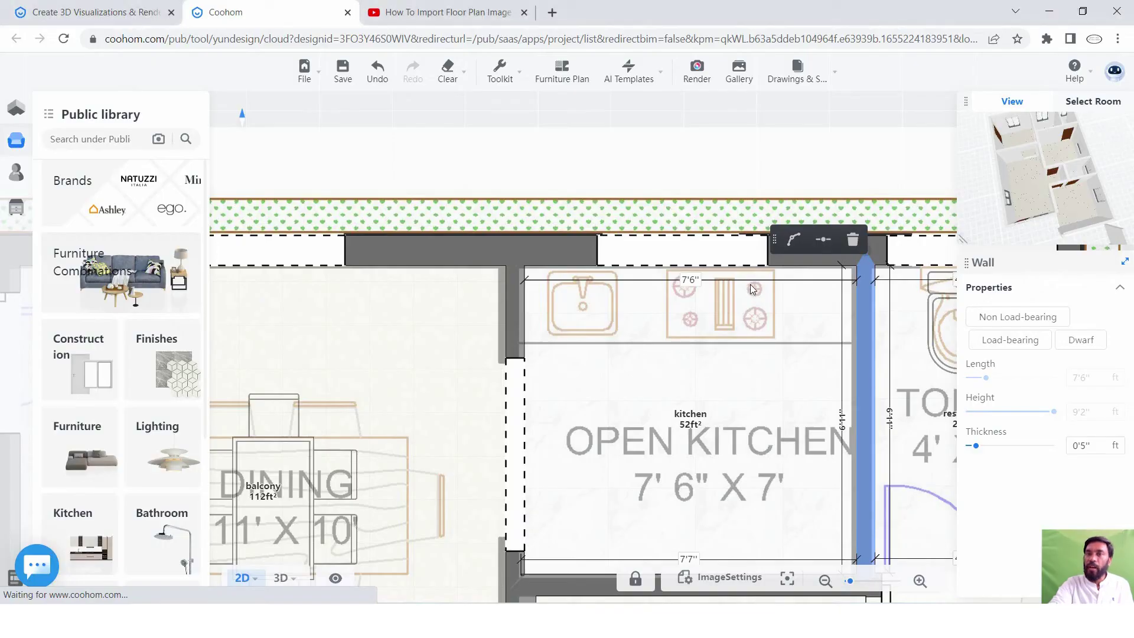
scroll(753, 288, down, 1)
scroll(809, 304, down, 1)
scroll(856, 308, down, 1)
scroll(901, 313, down, 1)
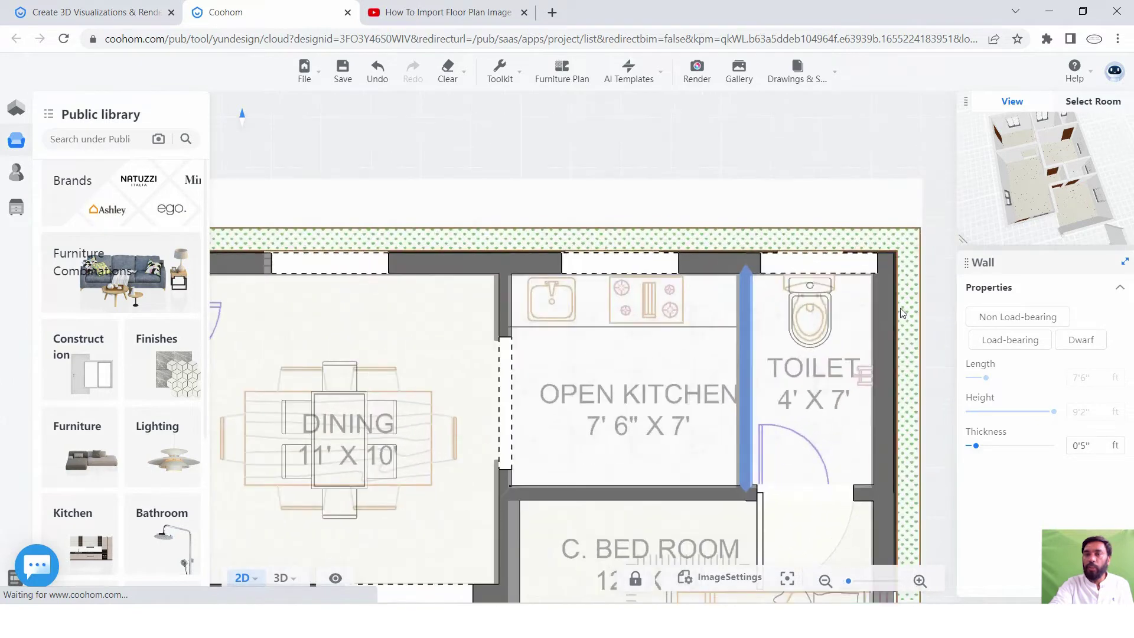
click(820, 316)
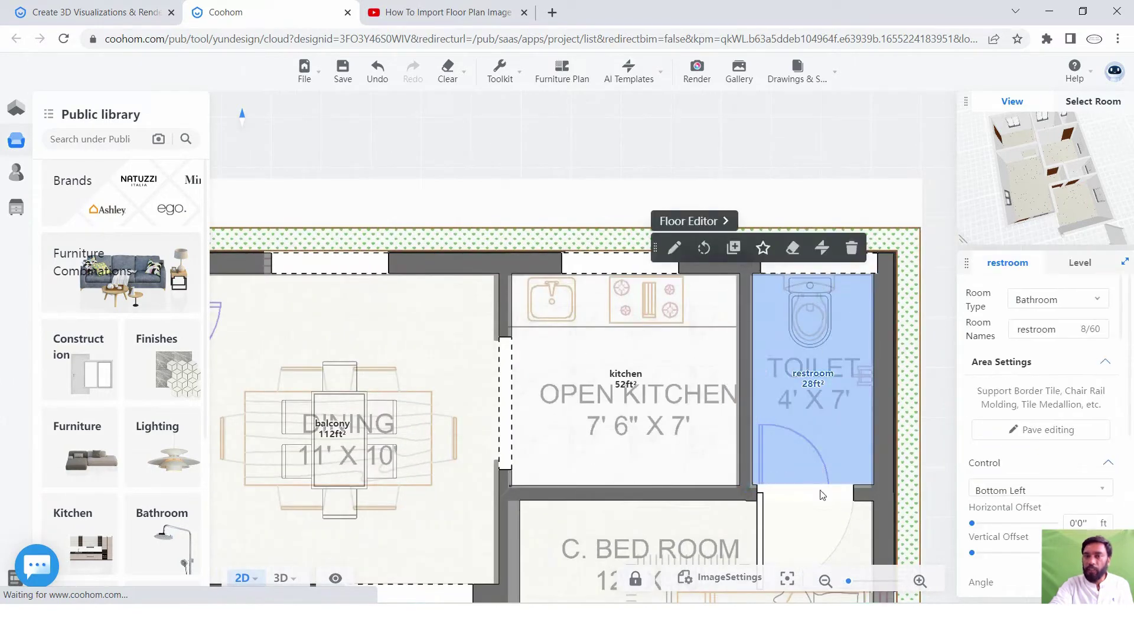
key(alt+Tab)
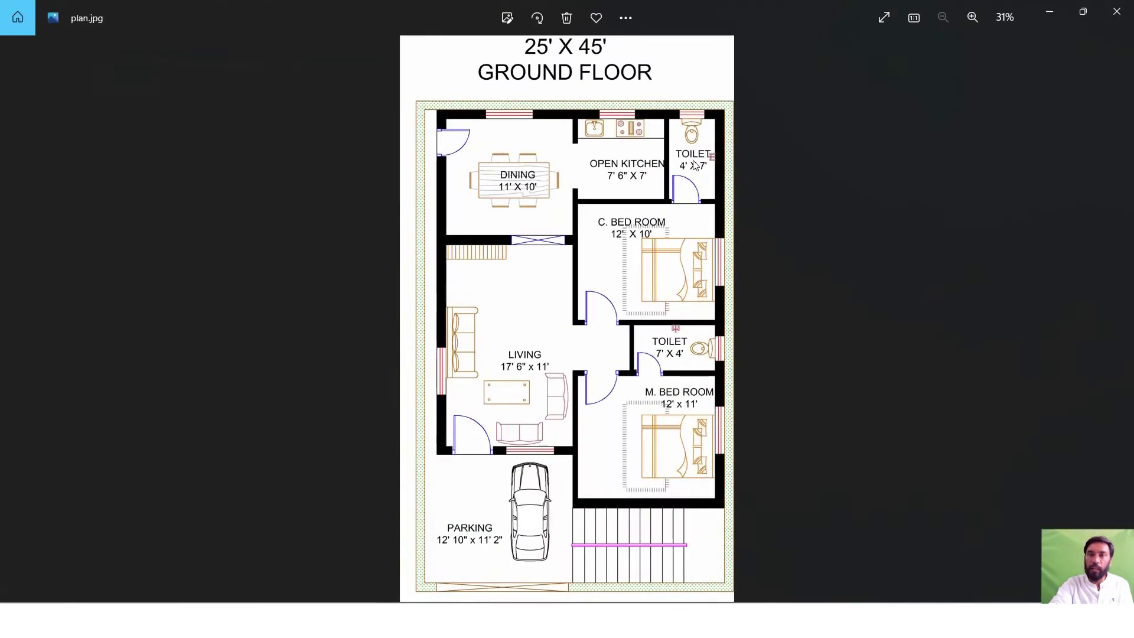
Back in Coohom, drag the dining room's bottom wall up to make it 10'0" deep, 111 ft².
key(alt+Tab)
scroll(864, 303, up, 1)
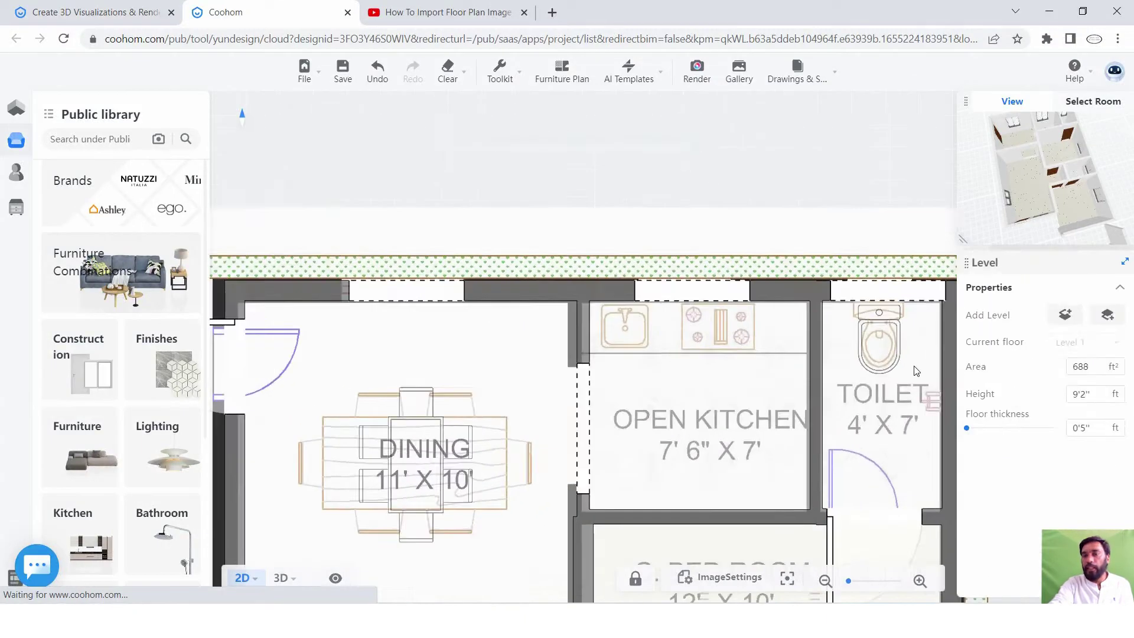
scroll(864, 303, up, 1)
scroll(862, 311, down, 2)
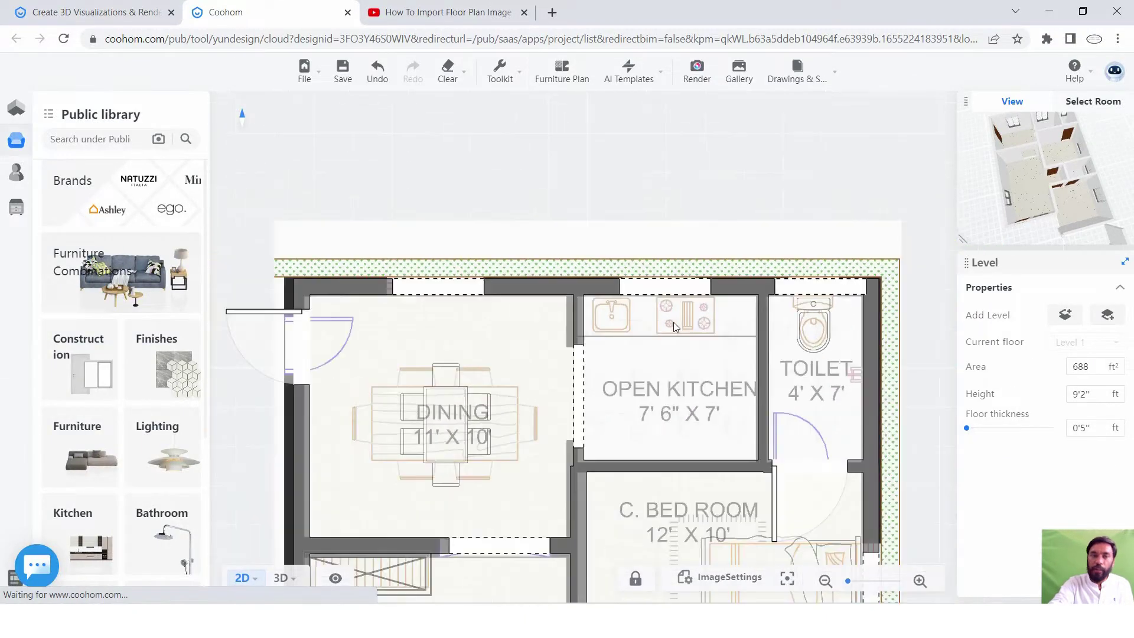
scroll(533, 425, up, 2)
scroll(523, 371, down, 1)
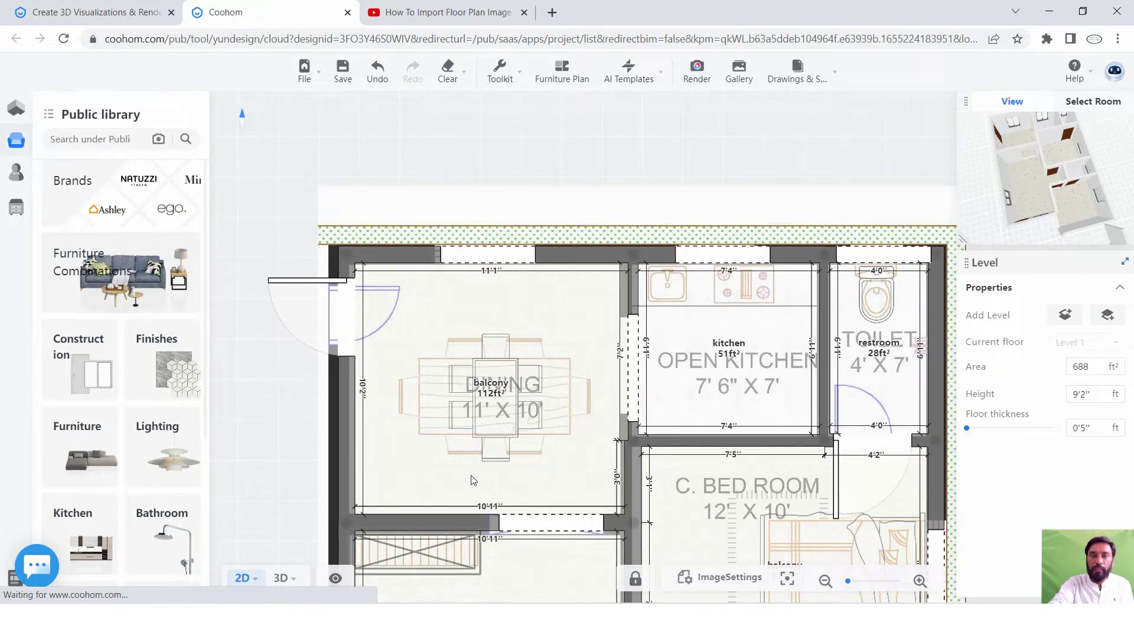
scroll(441, 519, up, 1)
scroll(450, 520, up, 1)
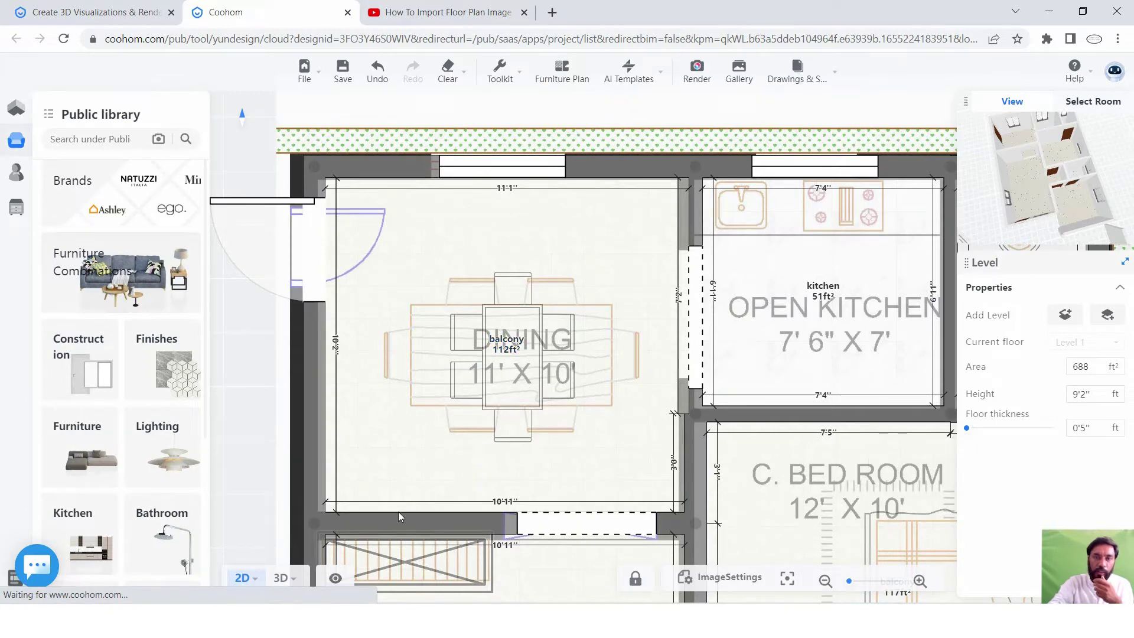
mouse_move(406, 524)
mouse_down()
mouse_move(406, 504)
mouse_move(408, 525)
mouse_move(415, 516)
mouse_up()
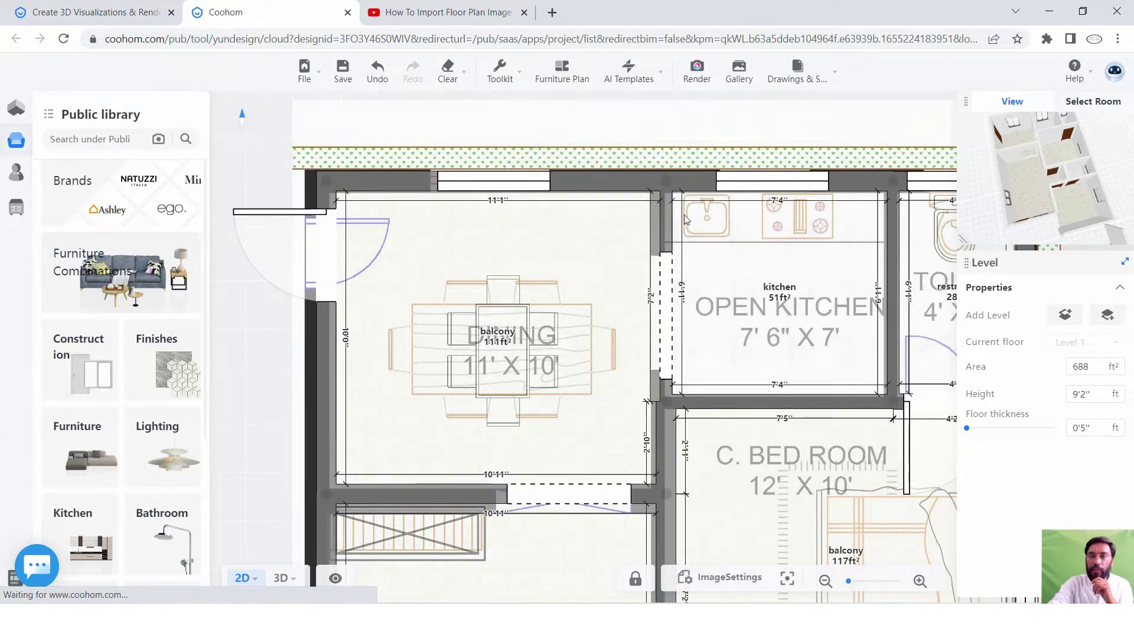
scroll(685, 219, up, 1)
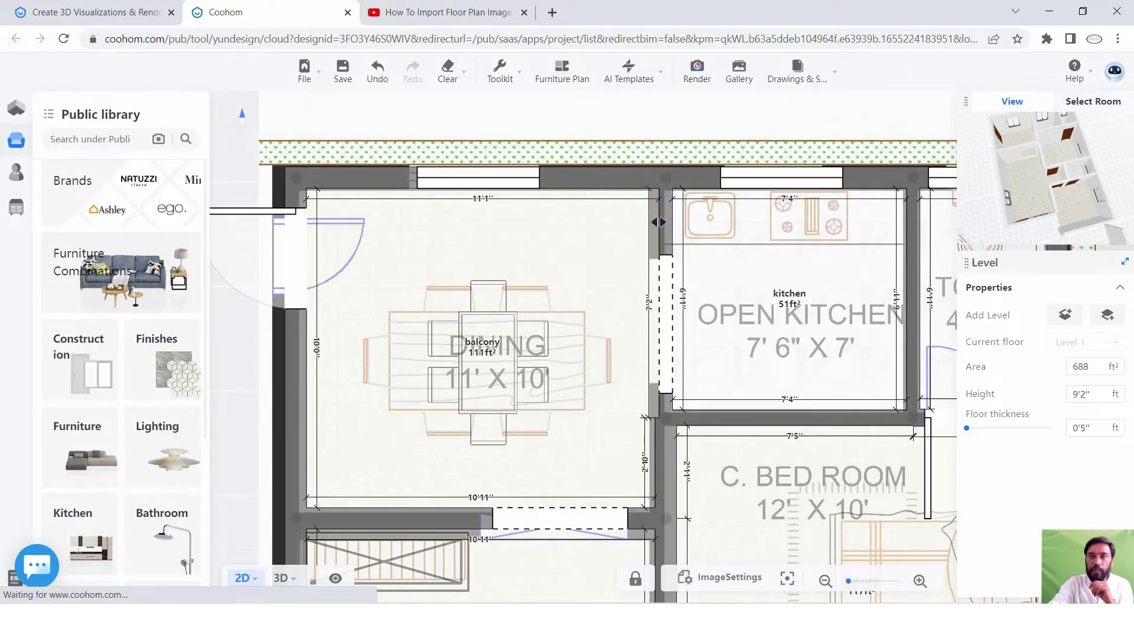
Nudge the dining–kitchen wall left so dining is 10'11" wide and kitchen 7'6".
click(661, 224)
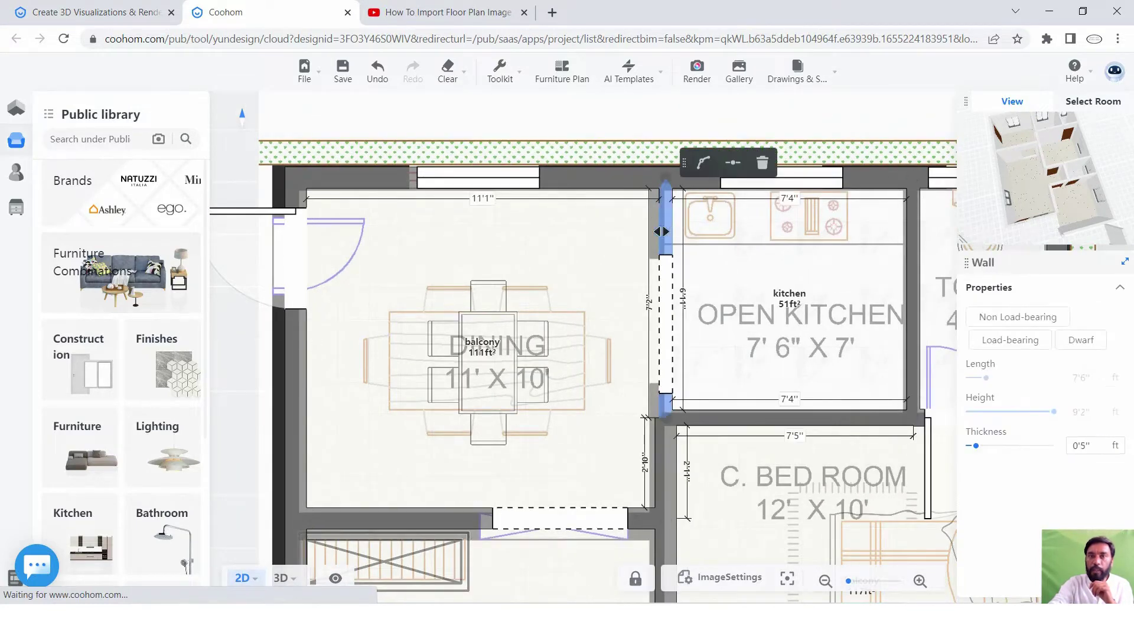
drag(659, 234, 656, 231)
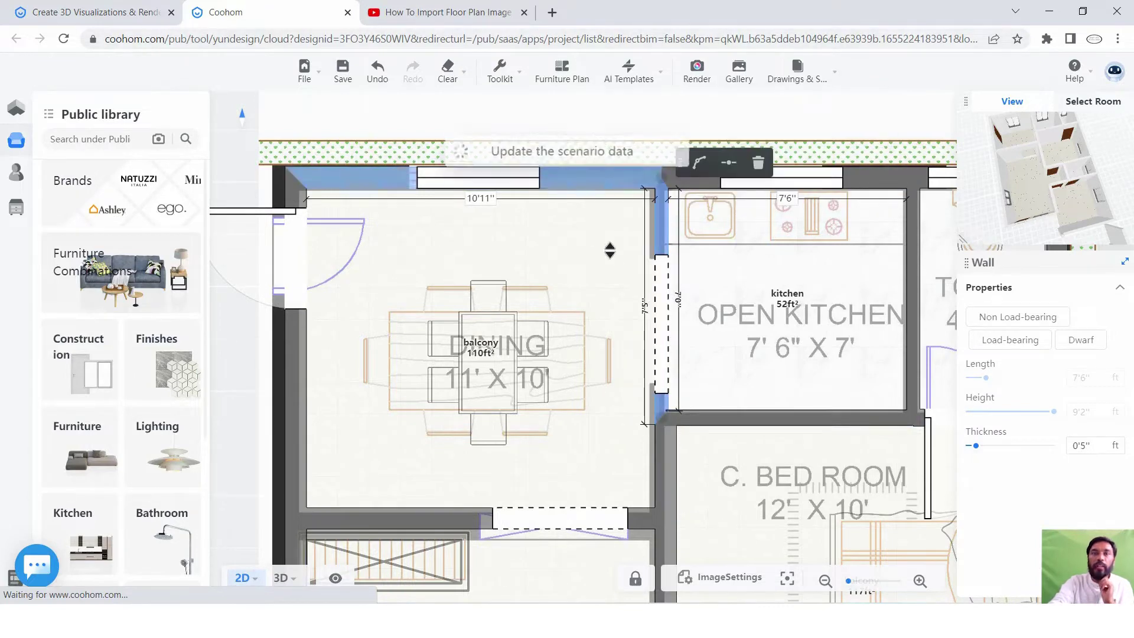
scroll(679, 195, up, 2)
scroll(656, 248, down, 2)
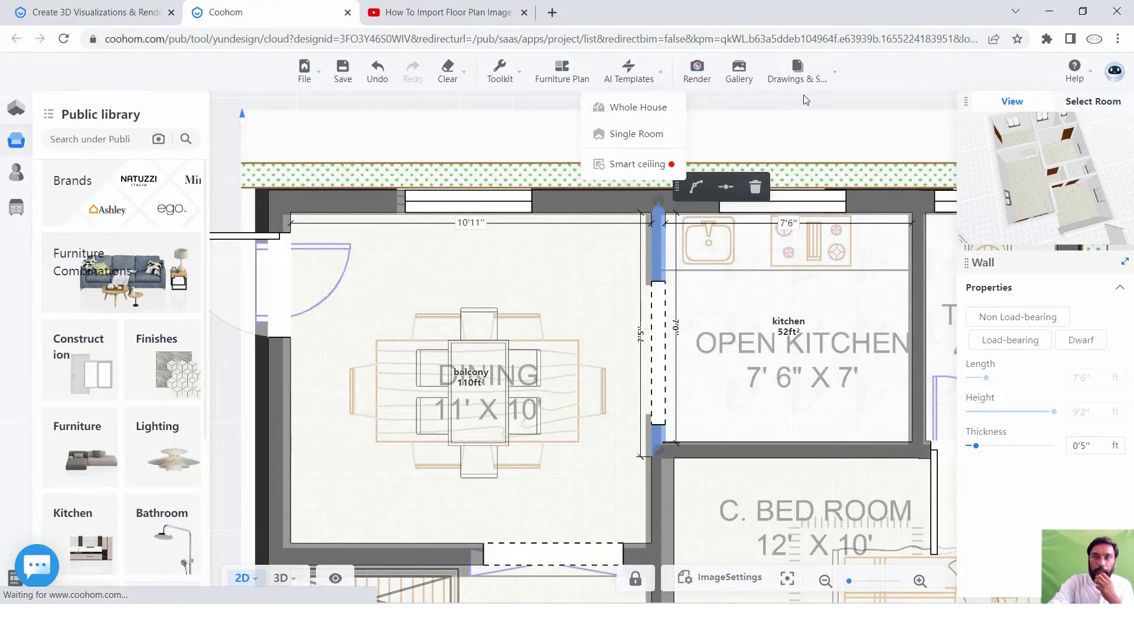
mouse_move(796, 71)
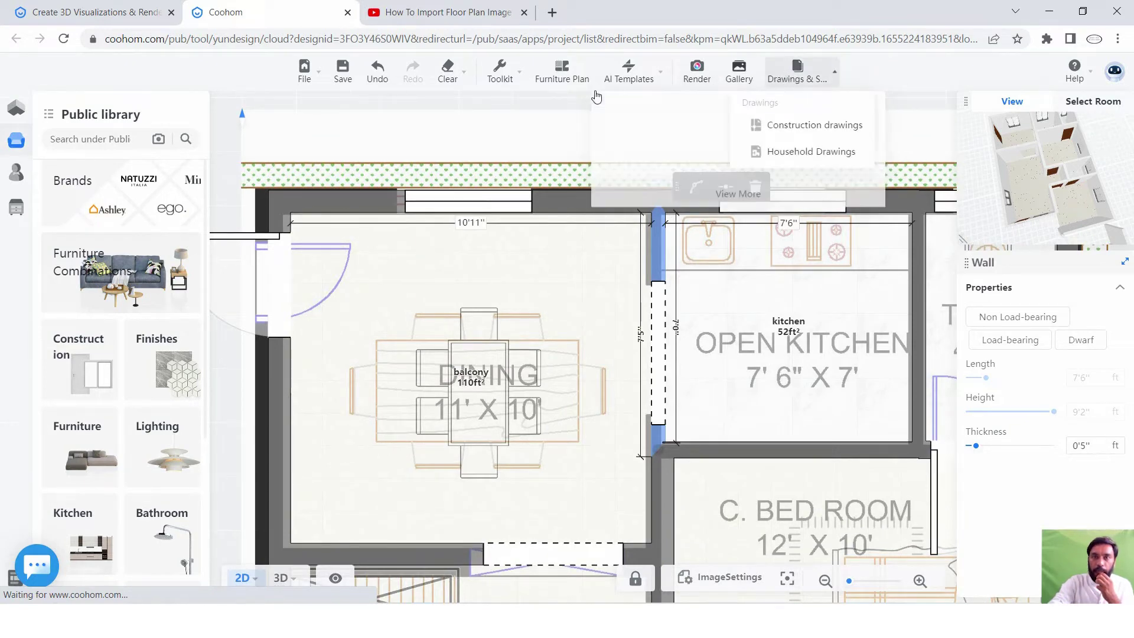
Deselect the wall and zoom over the revised 2D plan totalling 688 ft².
click(449, 148)
scroll(579, 265, down, 1)
scroll(610, 339, down, 1)
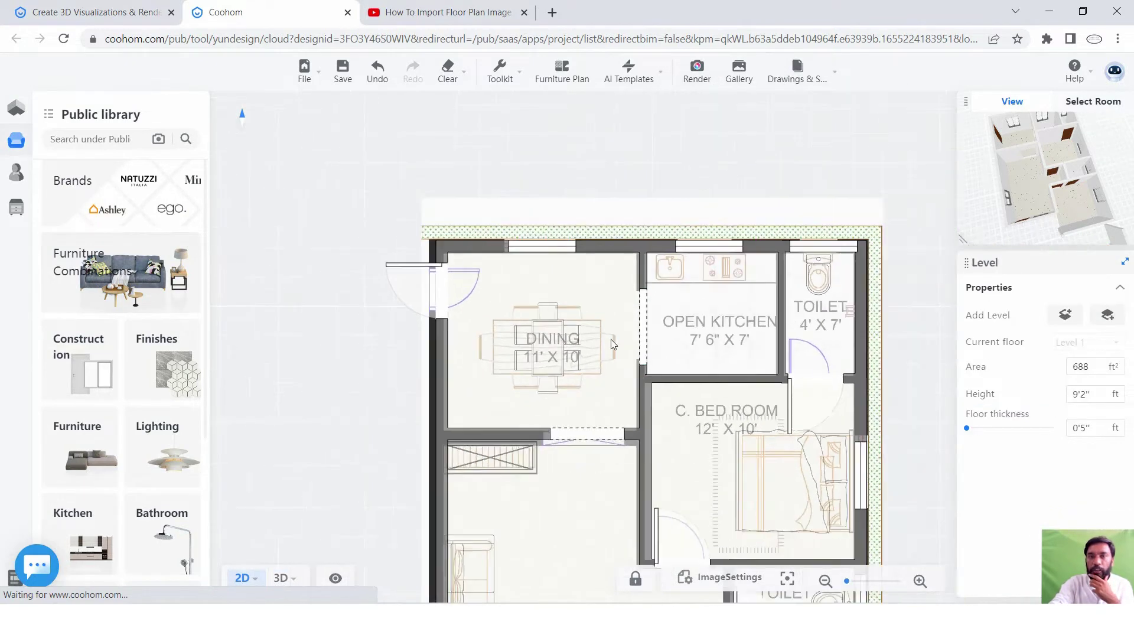
scroll(785, 482, up, 1)
scroll(637, 296, down, 1)
scroll(460, 443, down, 1)
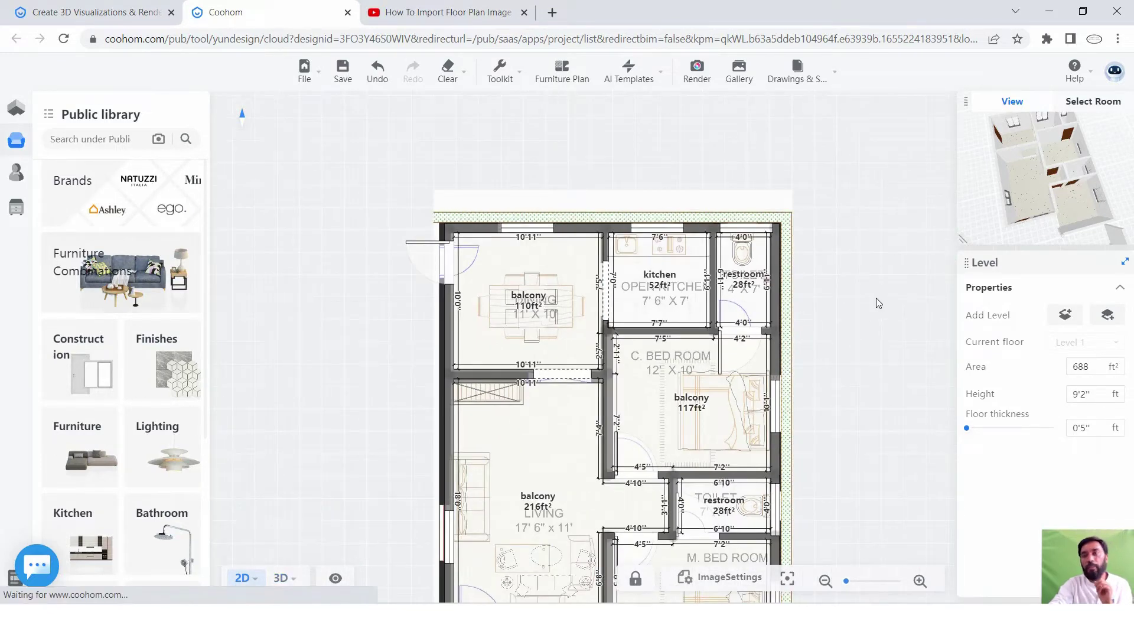
scroll(584, 304, down, 1)
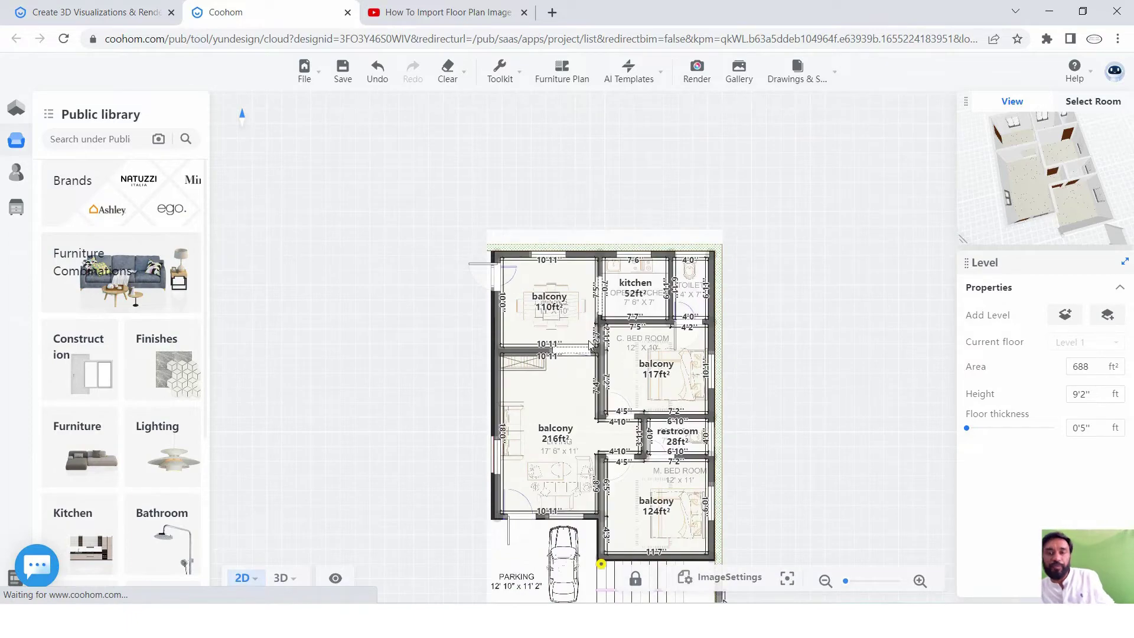
mouse_move(281, 578)
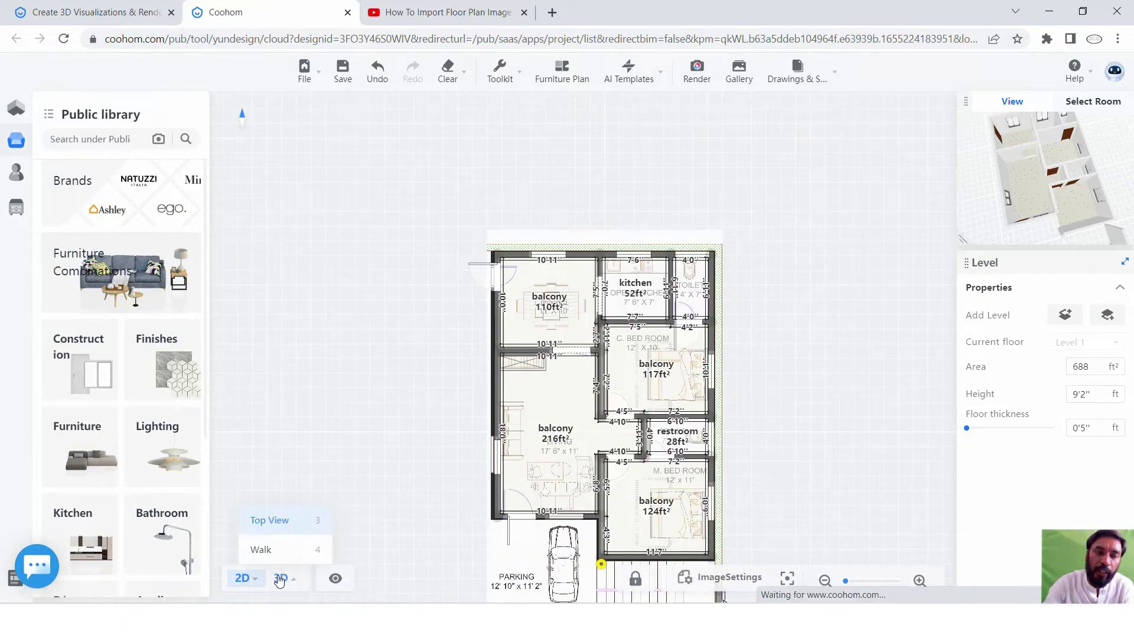
Switch to 3D and orbit the model to inspect rooms, doors and tiled floors.
key(3)
scroll(683, 450, up, 5)
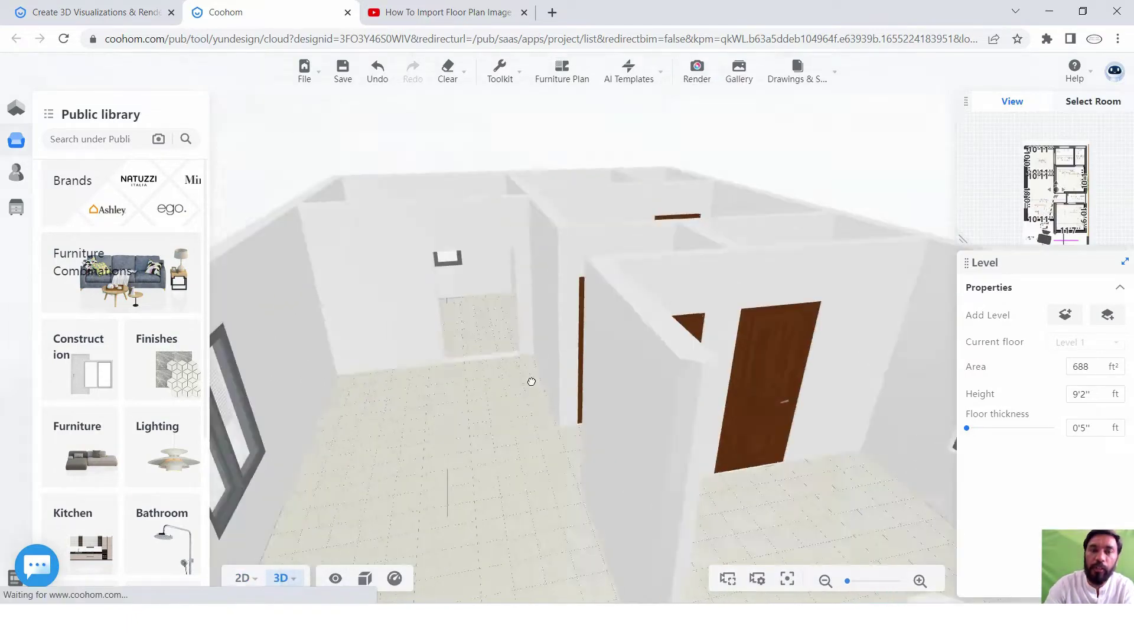
mouse_move(531, 384)
mouse_down()
mouse_move(583, 442)
mouse_move(507, 433)
mouse_move(780, 398)
mouse_up()
scroll(506, 425, up, 2)
scroll(508, 409, up, 2)
scroll(886, 388, down, 2)
scroll(858, 282, down, 2)
scroll(831, 245, down, 2)
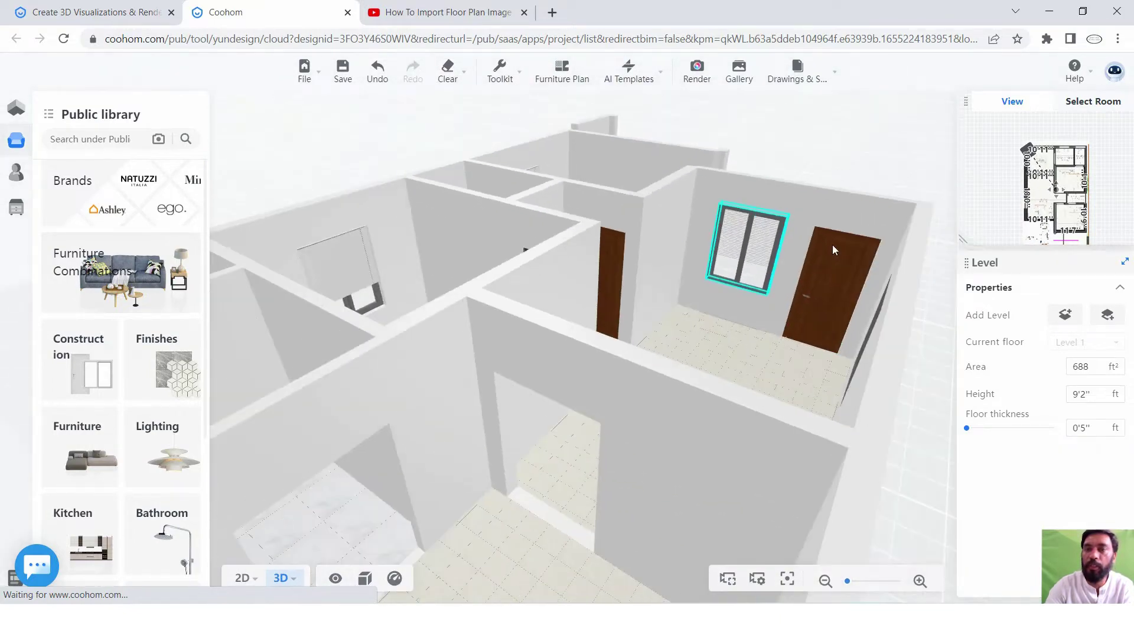
scroll(832, 244, down, 2)
scroll(626, 409, up, 2)
scroll(626, 413, up, 2)
mouse_move(626, 414)
mouse_down()
mouse_move(519, 409)
mouse_move(531, 340)
mouse_move(458, 443)
mouse_move(565, 355)
mouse_up()
scroll(693, 310, down, 2)
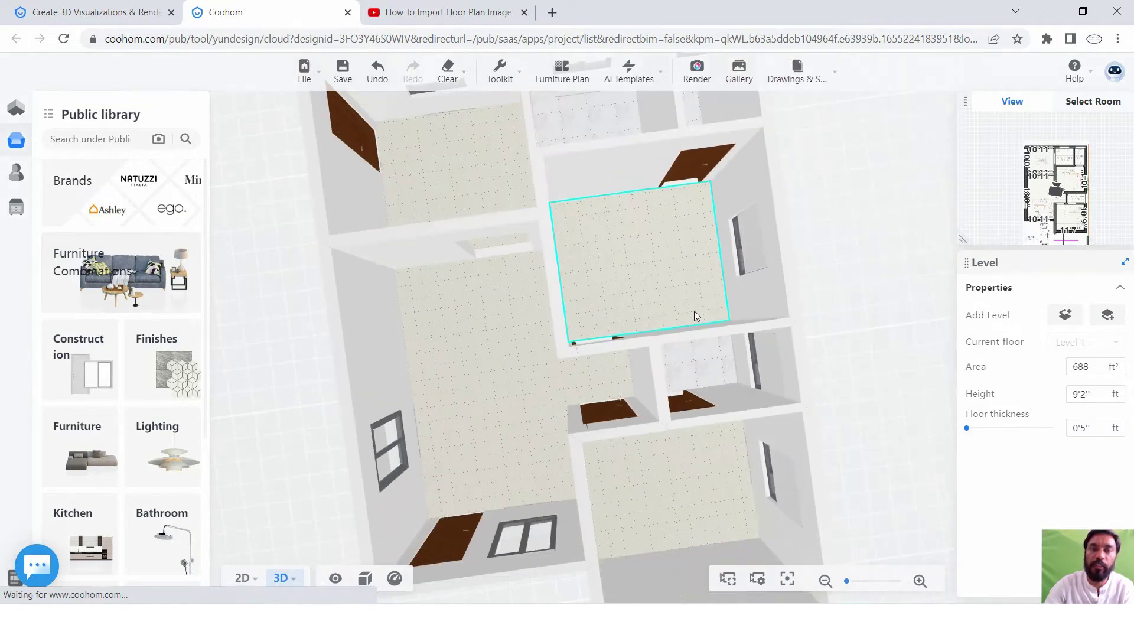
scroll(693, 310, up, 2)
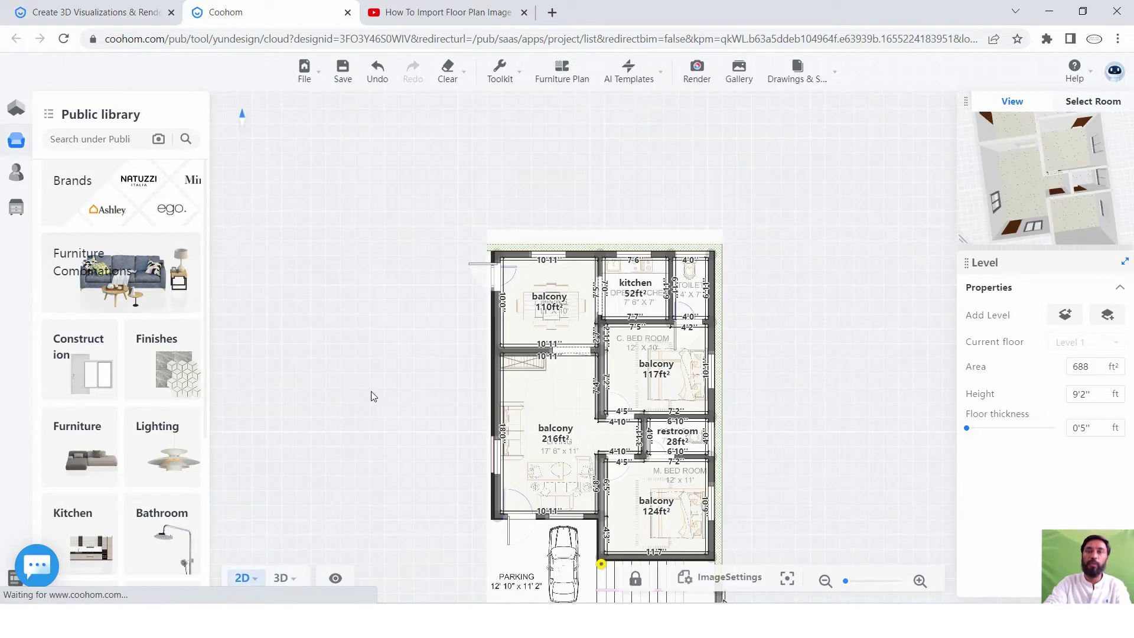
scroll(561, 301, up, 2)
scroll(561, 301, up, 2)
scroll(561, 301, up, 2)
click(610, 310)
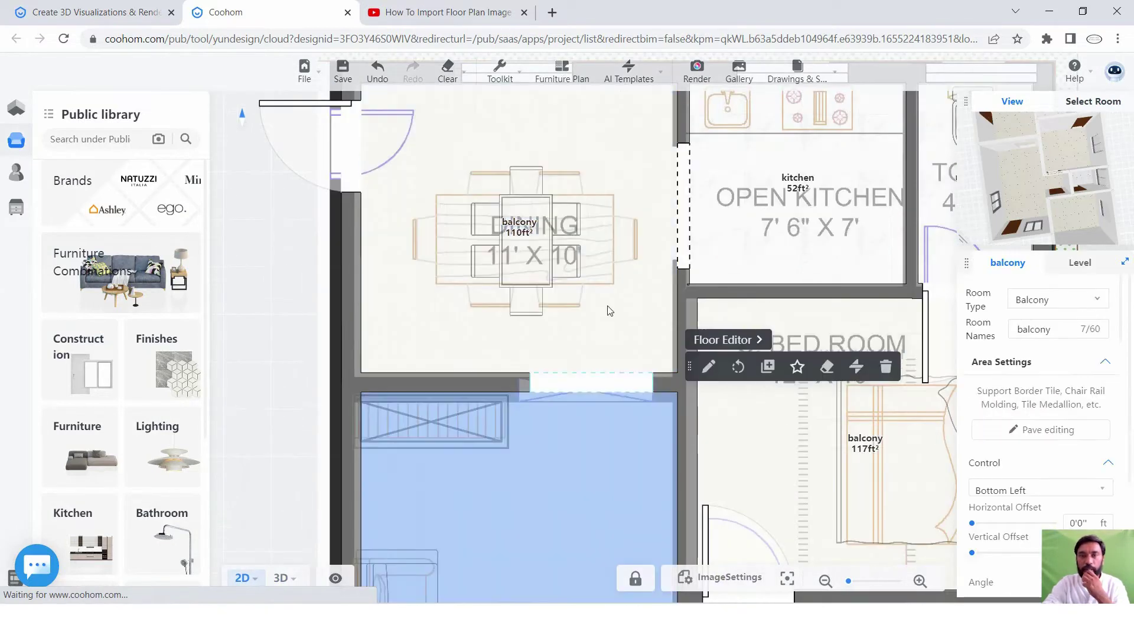
scroll(645, 259, down, 3)
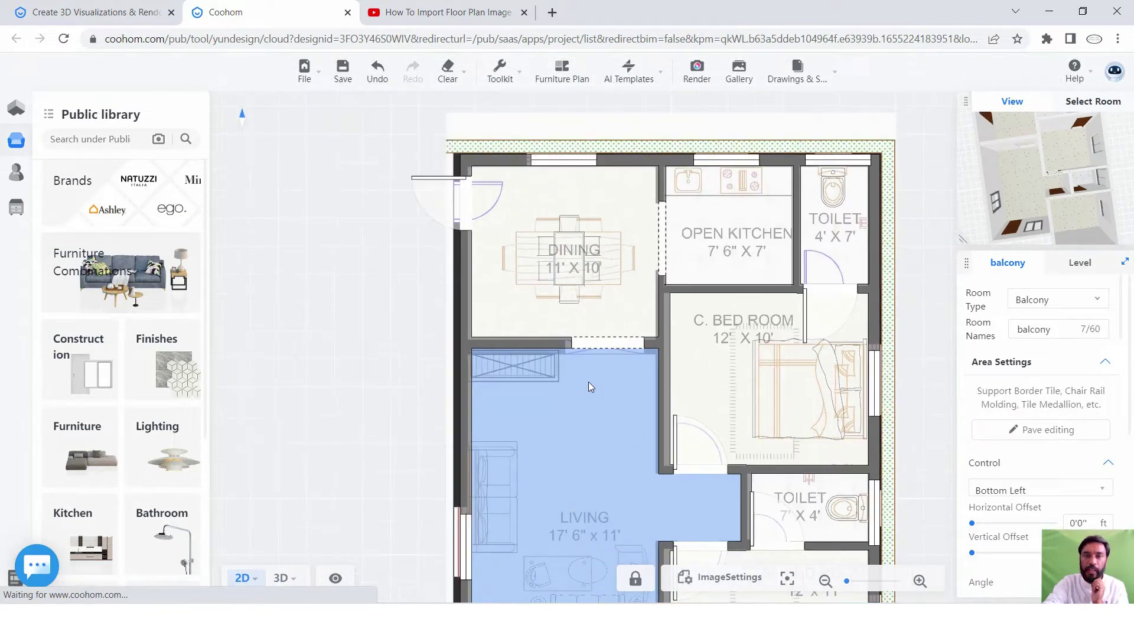
scroll(587, 475, down, 3)
scroll(581, 531, down, 1)
scroll(582, 538, up, 1)
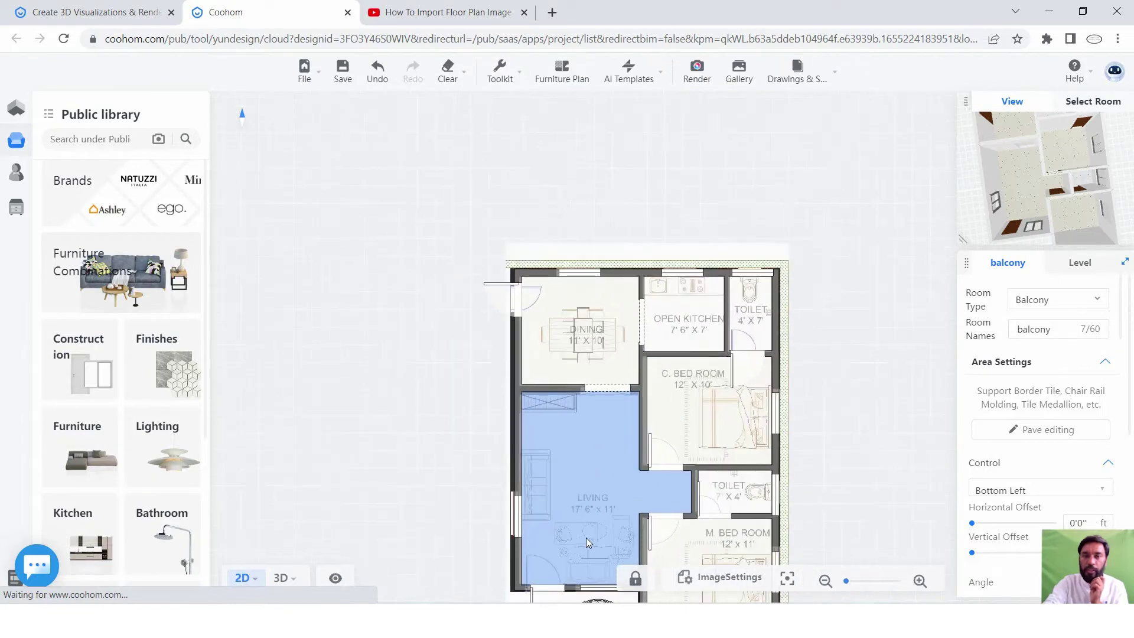
scroll(601, 514, up, 2)
scroll(601, 512, up, 1)
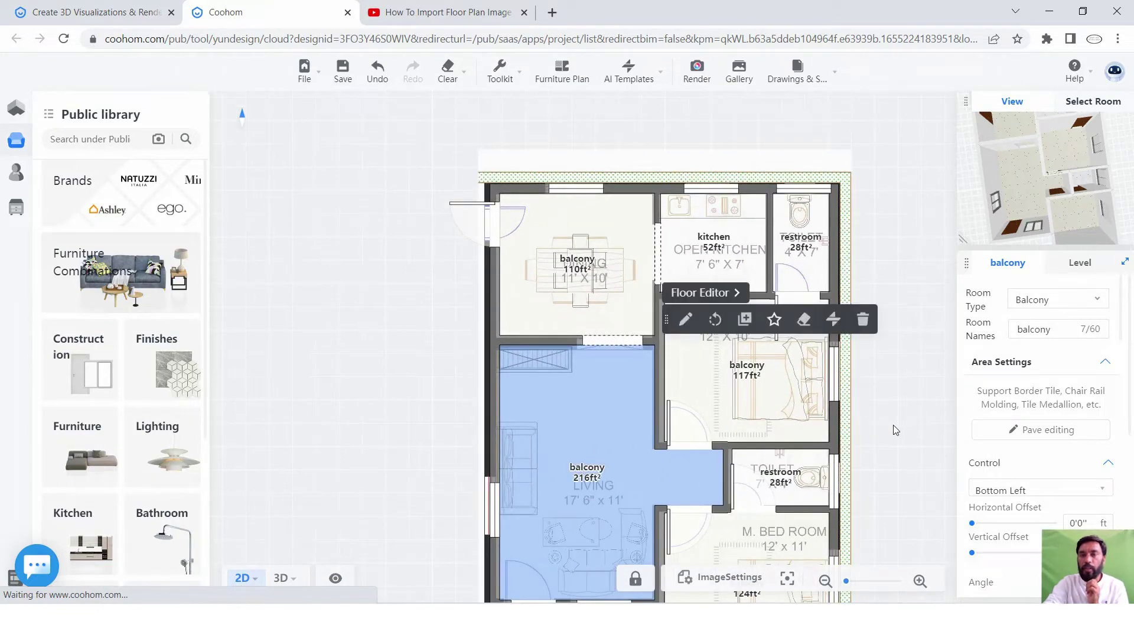
click(855, 381)
scroll(905, 356, up, 1)
scroll(808, 357, up, 1)
scroll(808, 357, up, 1)
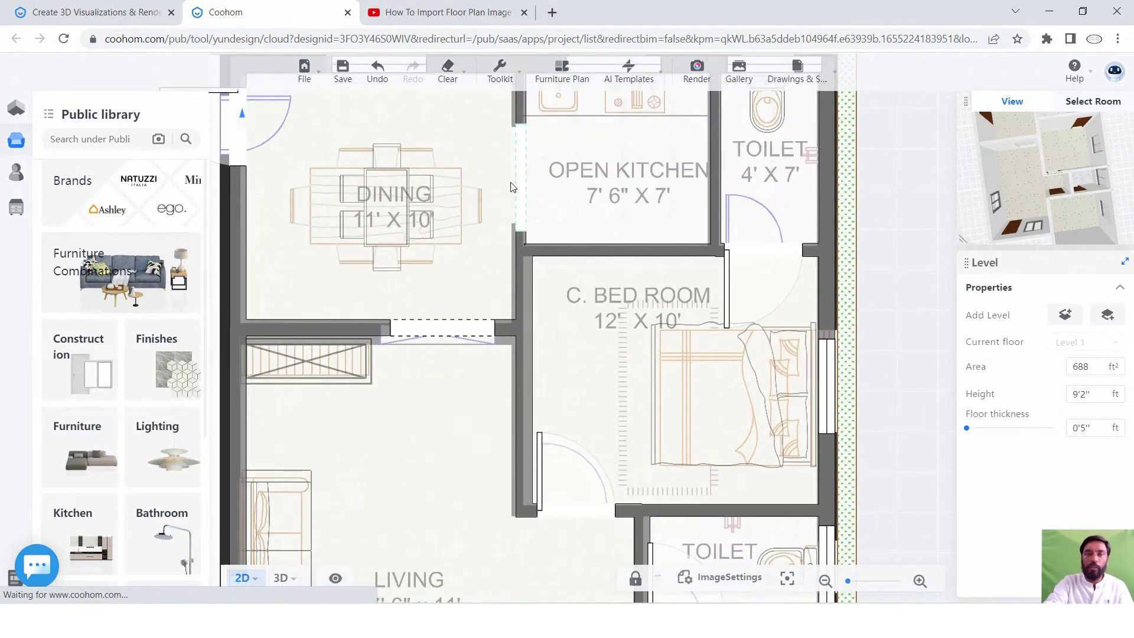
scroll(704, 383, down, 2)
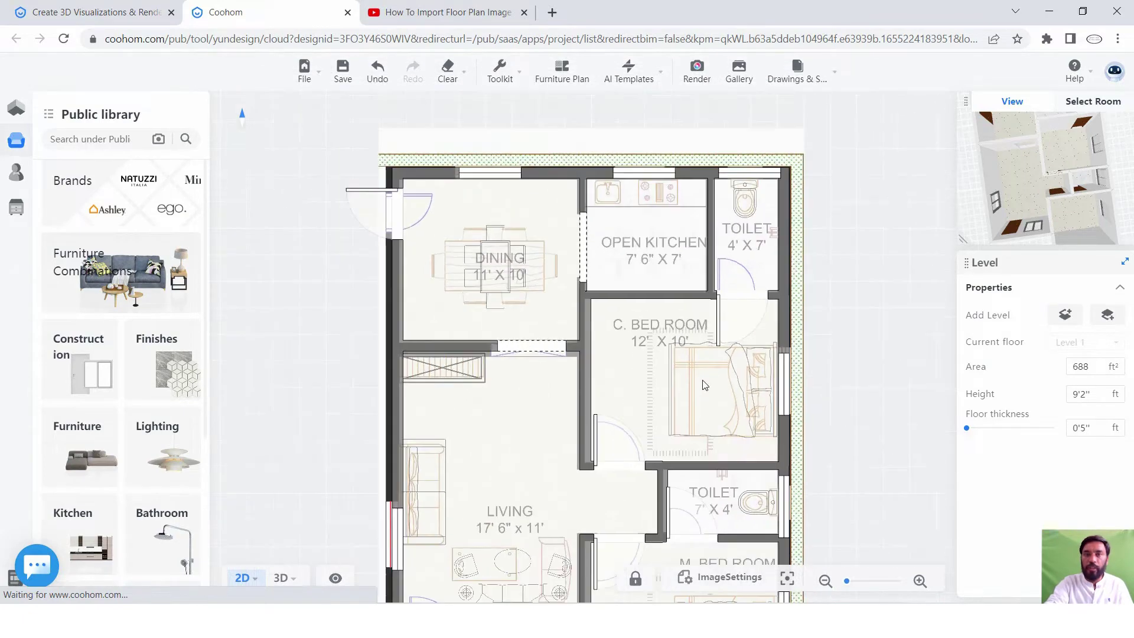
scroll(503, 245, up, 1)
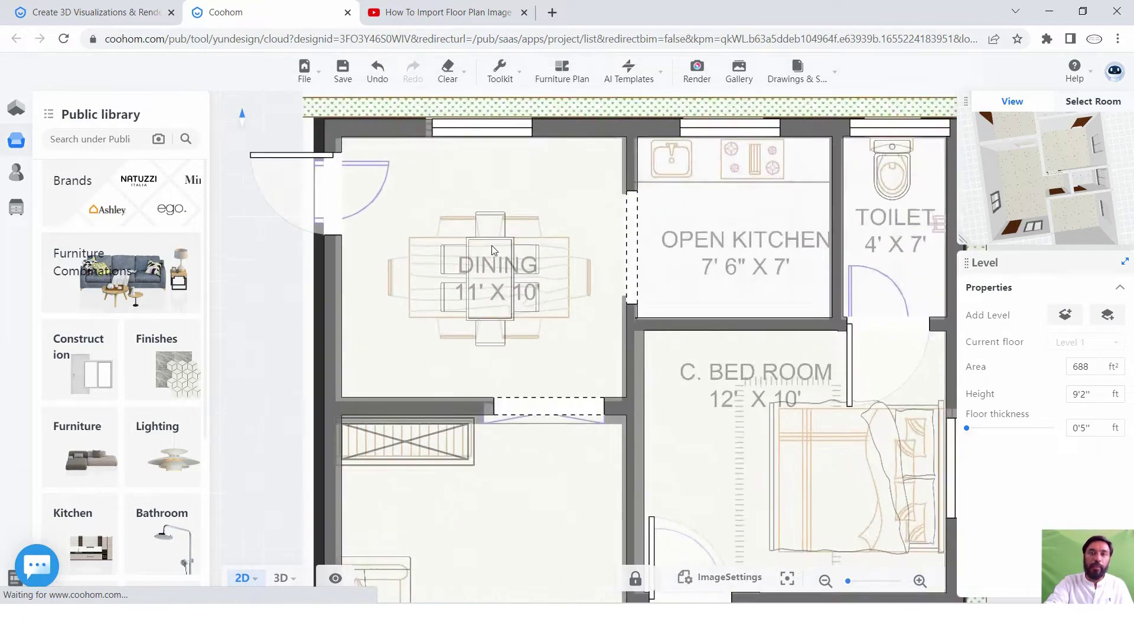
scroll(503, 246, up, 1)
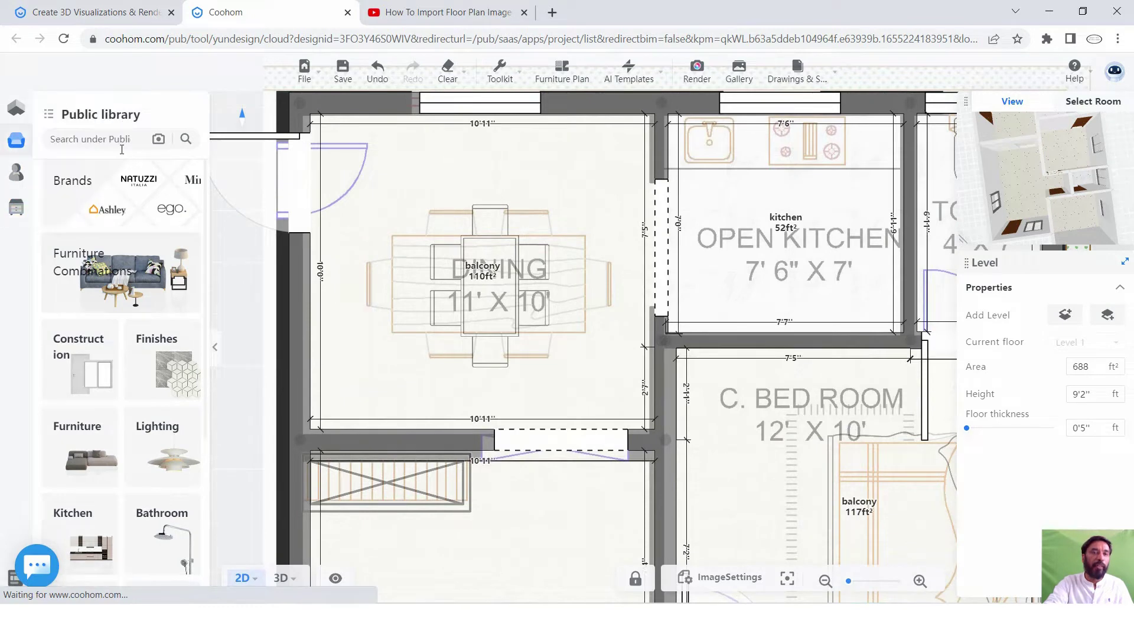
mouse_move(48, 115)
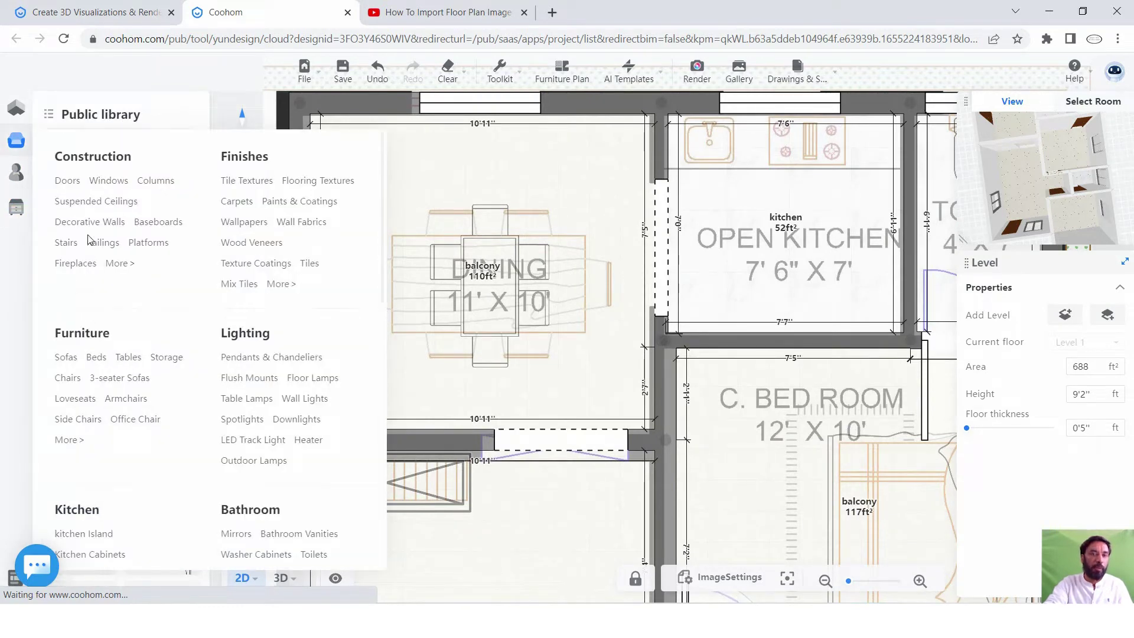
Search the public library for 'dinning table'.
scroll(98, 417, down, 3)
scroll(112, 366, down, 1)
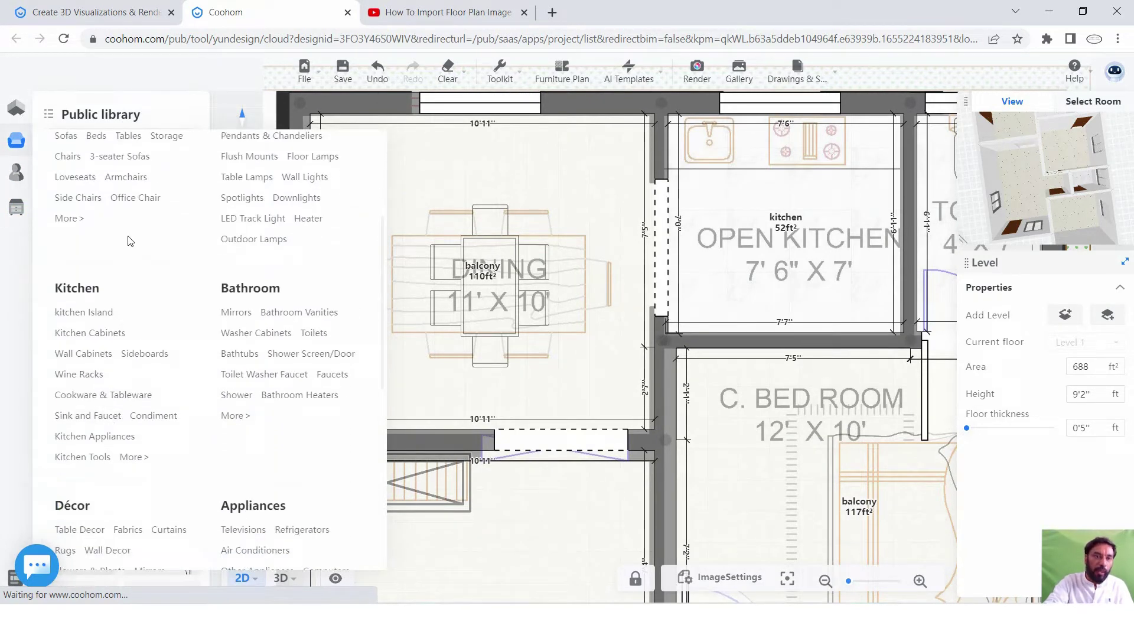
scroll(98, 269, up, 3)
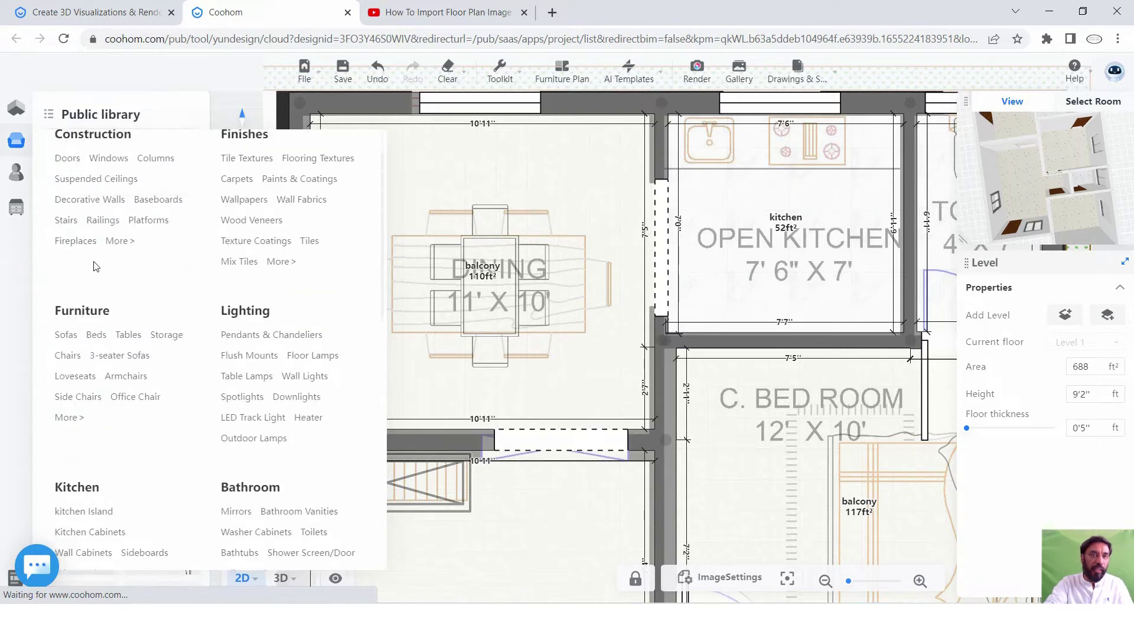
scroll(94, 263, up, 1)
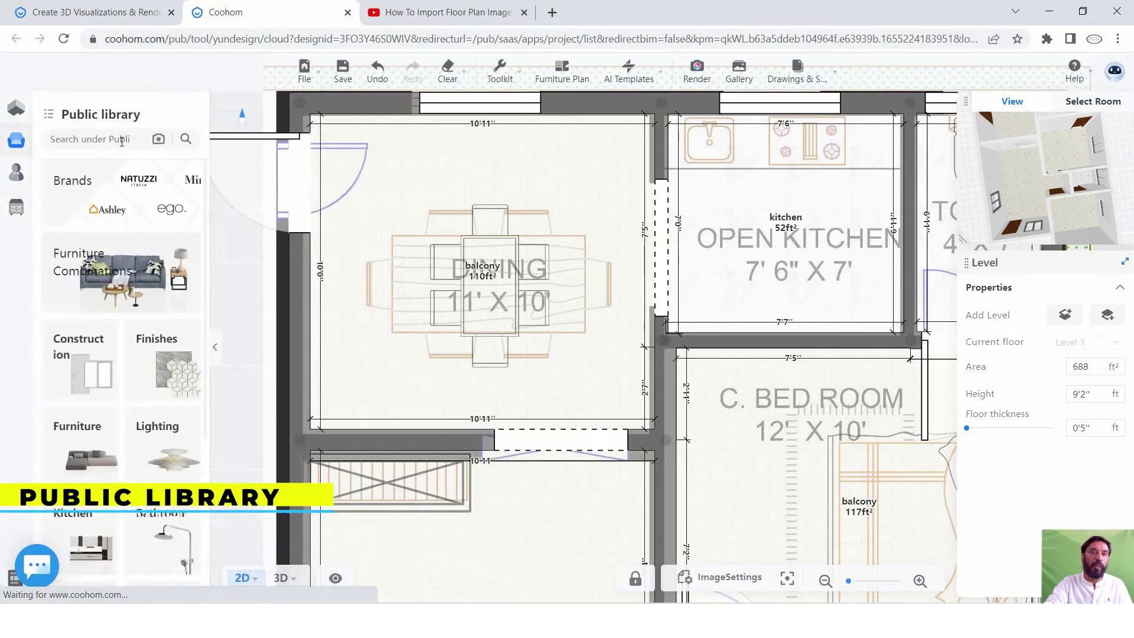
click(124, 139)
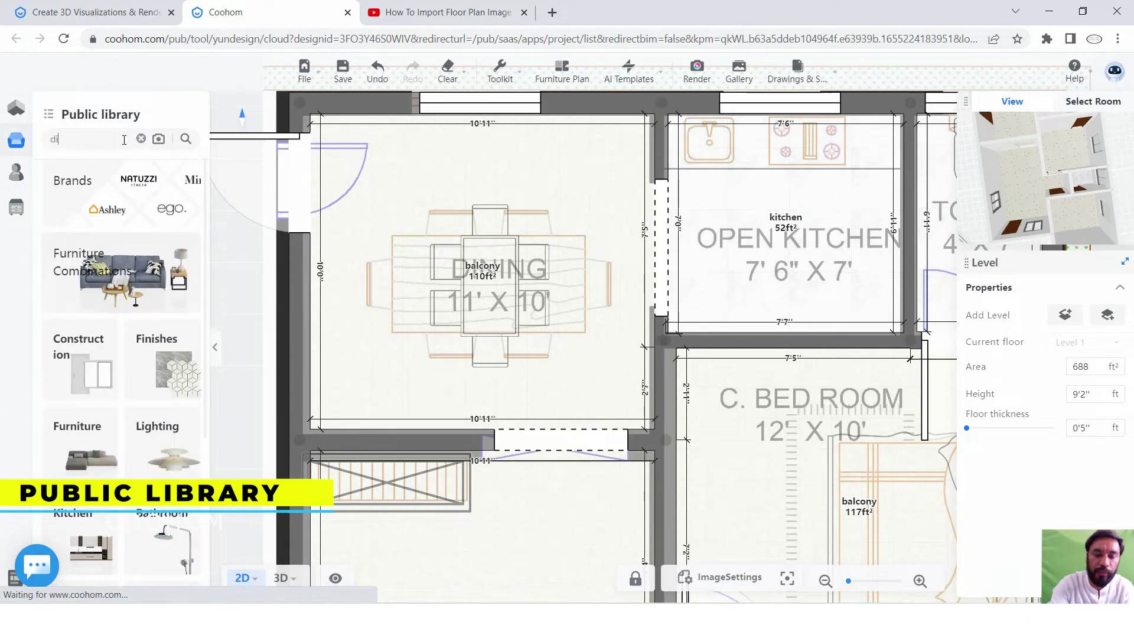
text(dinning)
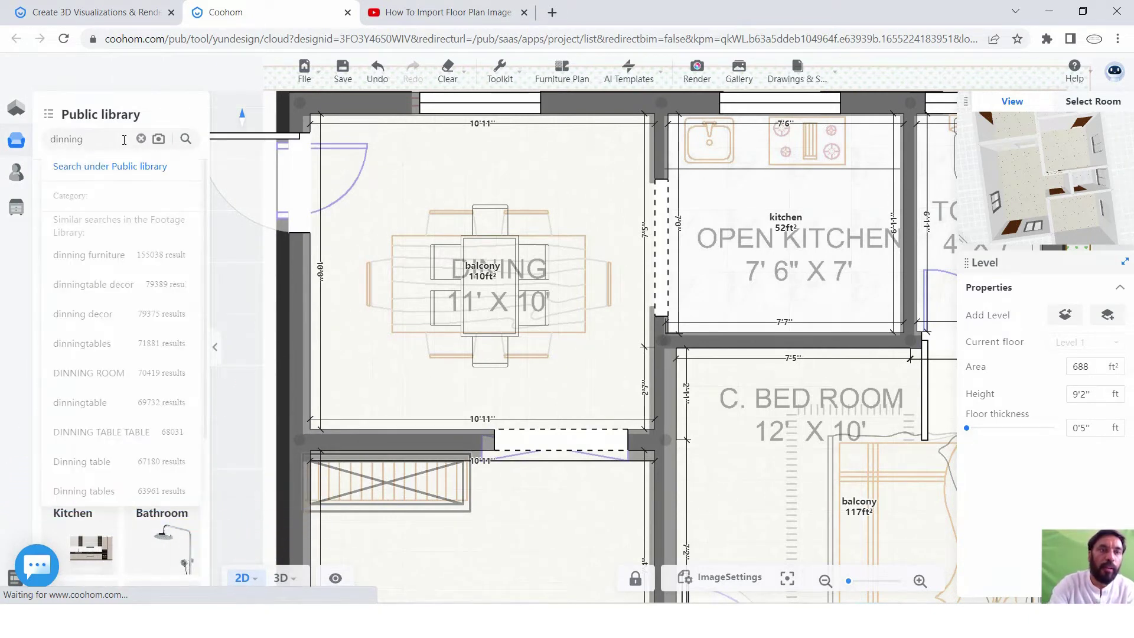
text( table)
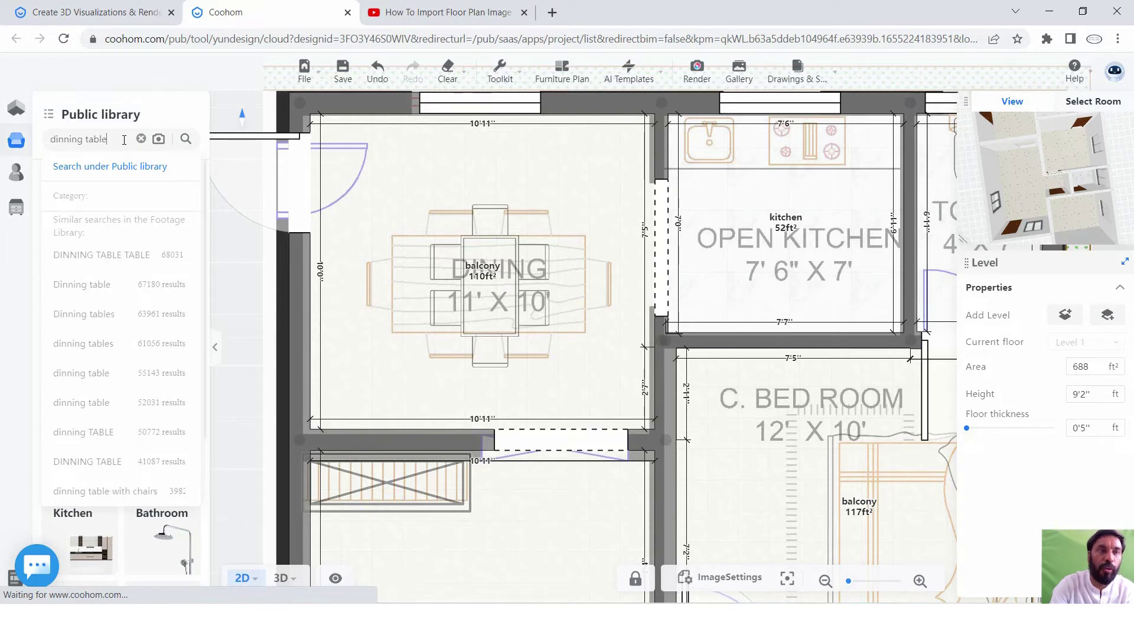
key(Return)
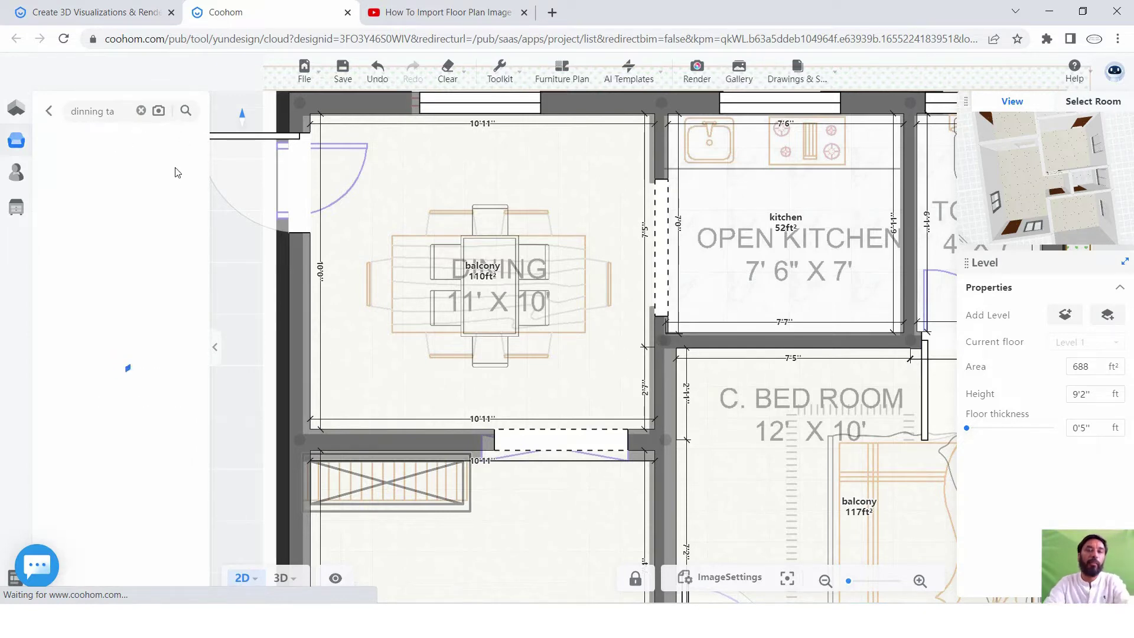
Scroll through the dining table and table-and-chair set results.
scroll(121, 319, down, 3)
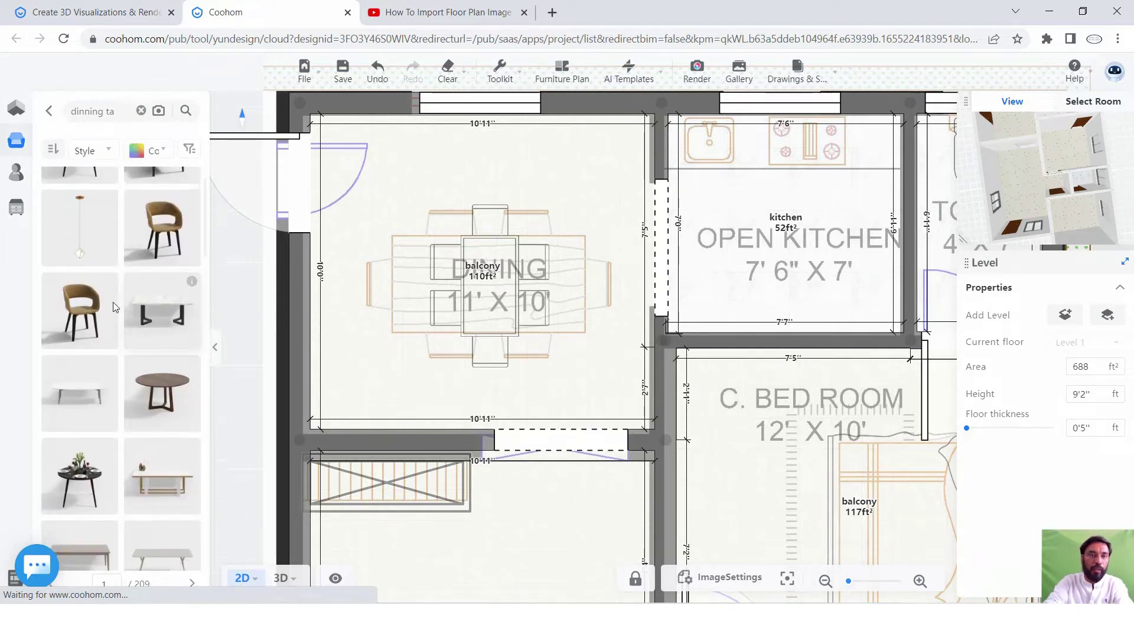
scroll(120, 368, down, 5)
scroll(121, 371, down, 3)
scroll(125, 373, down, 2)
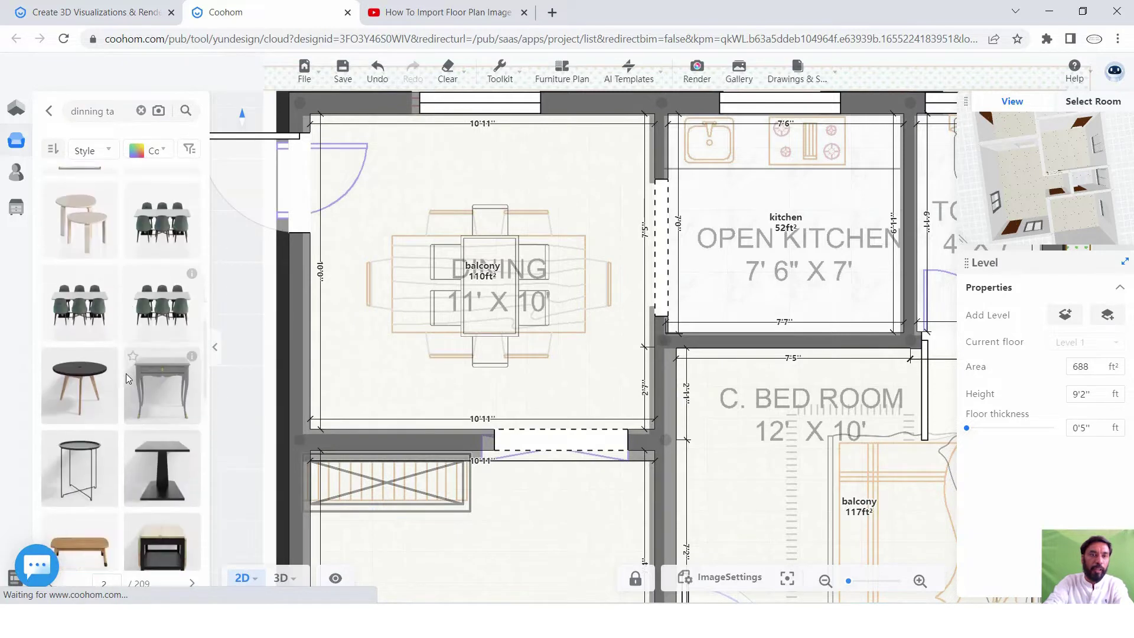
scroll(126, 373, down, 2)
scroll(124, 390, down, 2)
scroll(122, 407, down, 2)
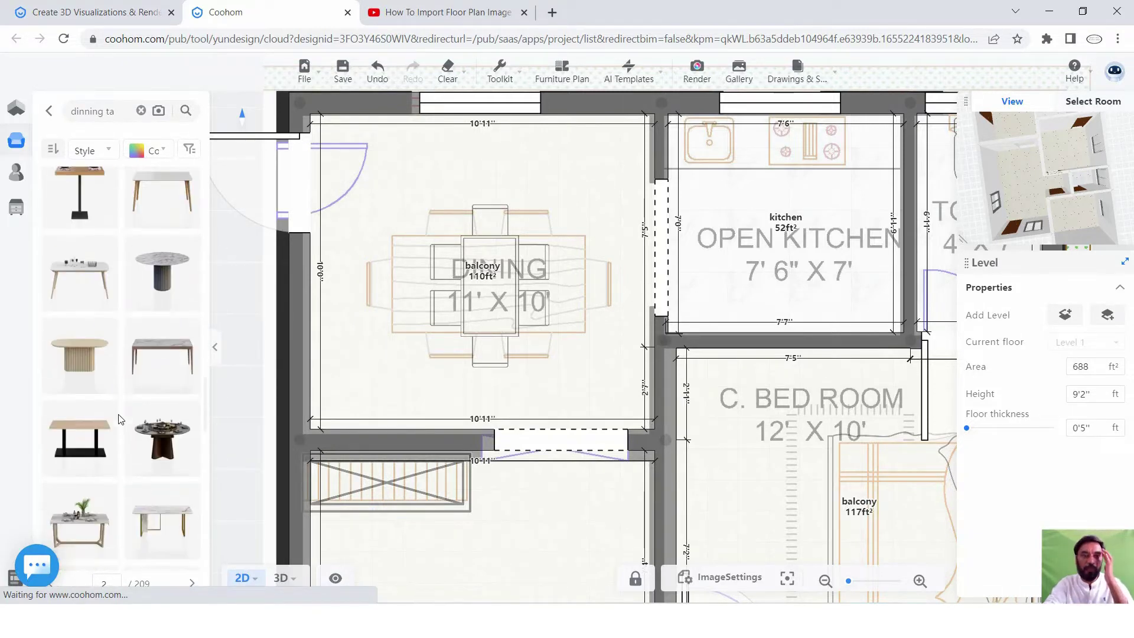
scroll(120, 416, down, 2)
scroll(122, 418, down, 3)
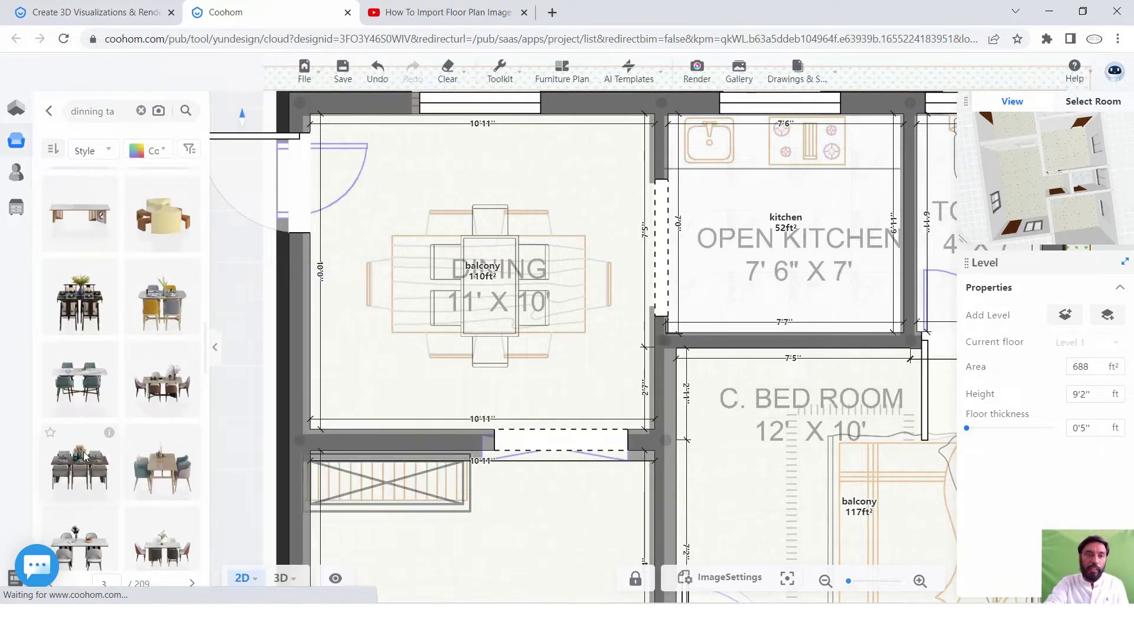
Place the 6'7" × 6'1" dark dining set in the dining room, turned 90°.
mouse_move(79, 460)
mouse_down()
mouse_move(504, 288)
mouse_move(488, 287)
mouse_up()
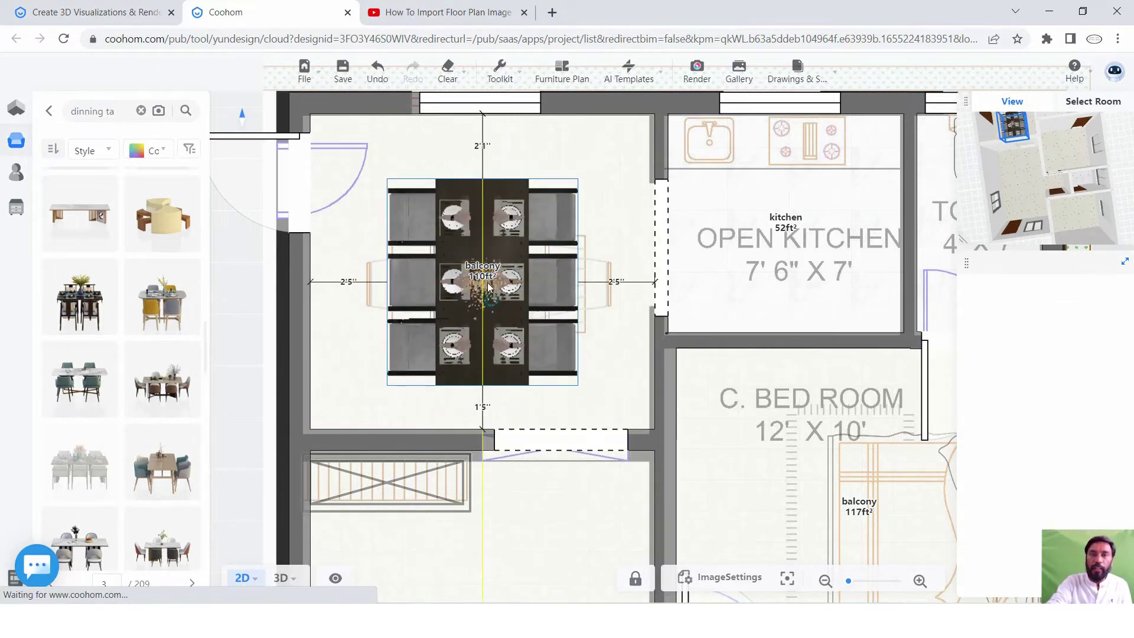
mouse_move(550, 257)
mouse_down()
mouse_move(502, 341)
mouse_move(470, 346)
mouse_move(505, 358)
mouse_up()
scroll(703, 267, down, 3)
scroll(703, 267, up, 2)
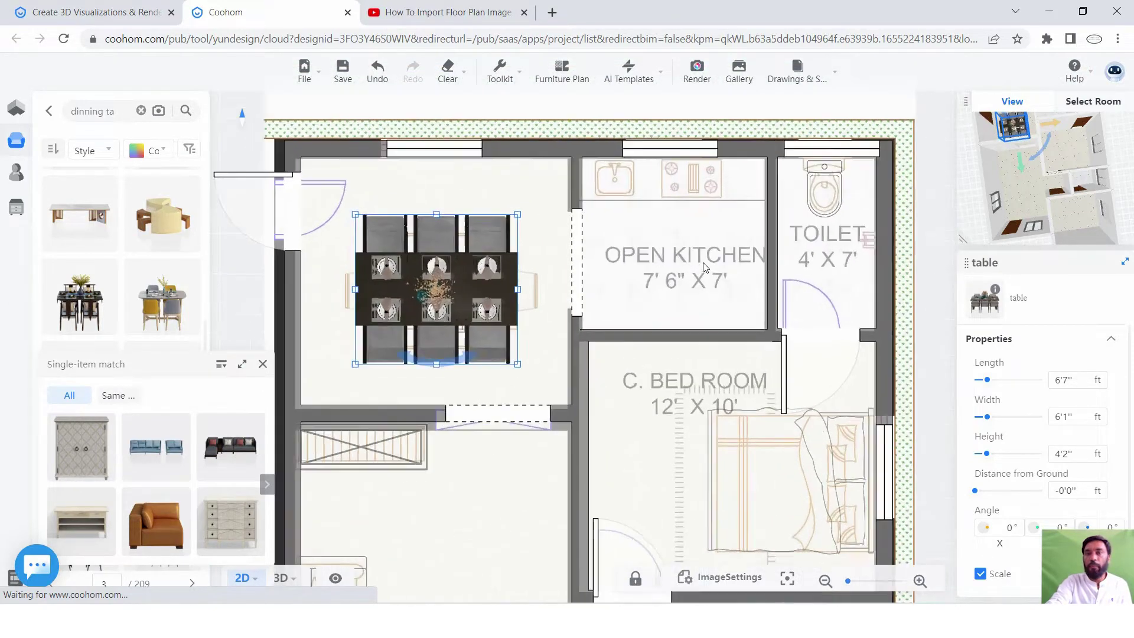
scroll(768, 242, down, 3)
scroll(815, 214, up, 3)
scroll(795, 218, up, 1)
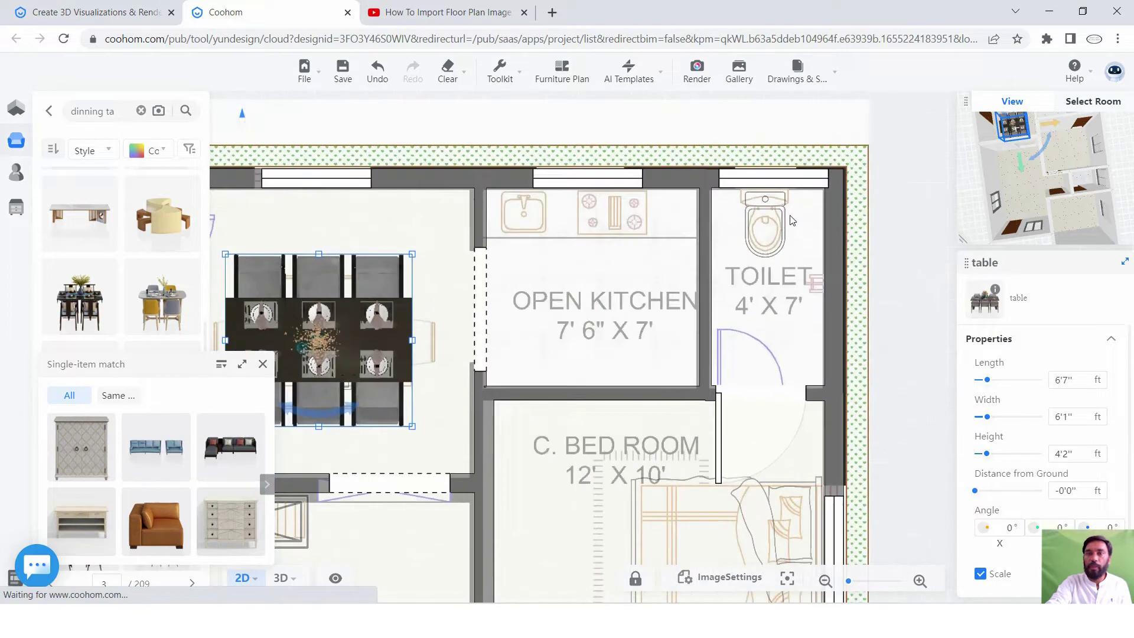
scroll(792, 221, up, 1)
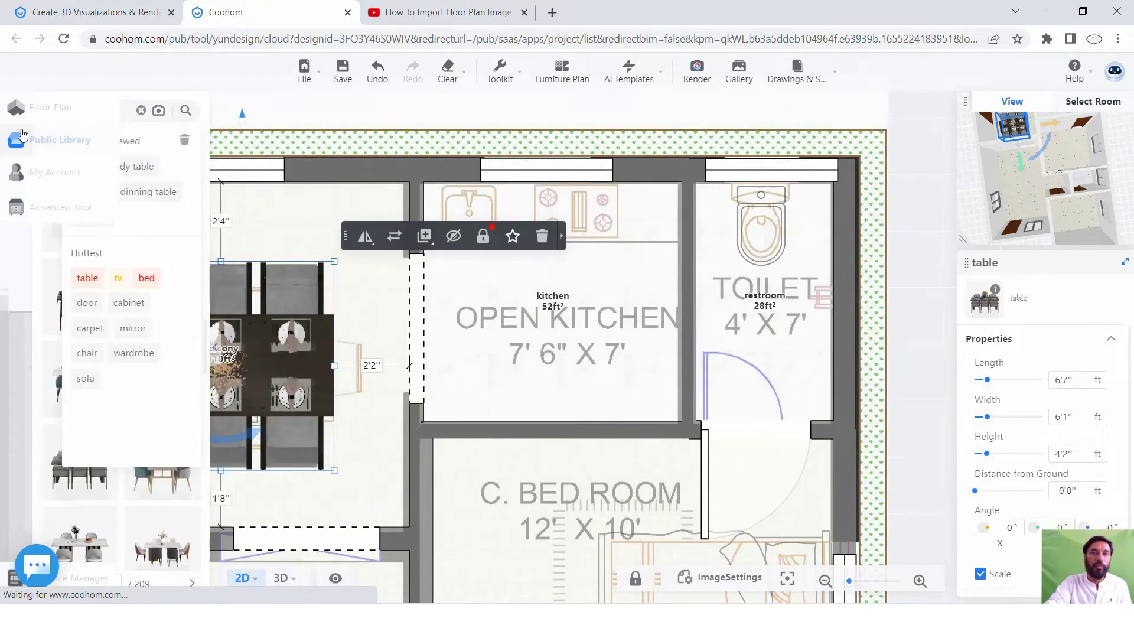
Replace the dining table search with a library search for 'wc'.
click(148, 191)
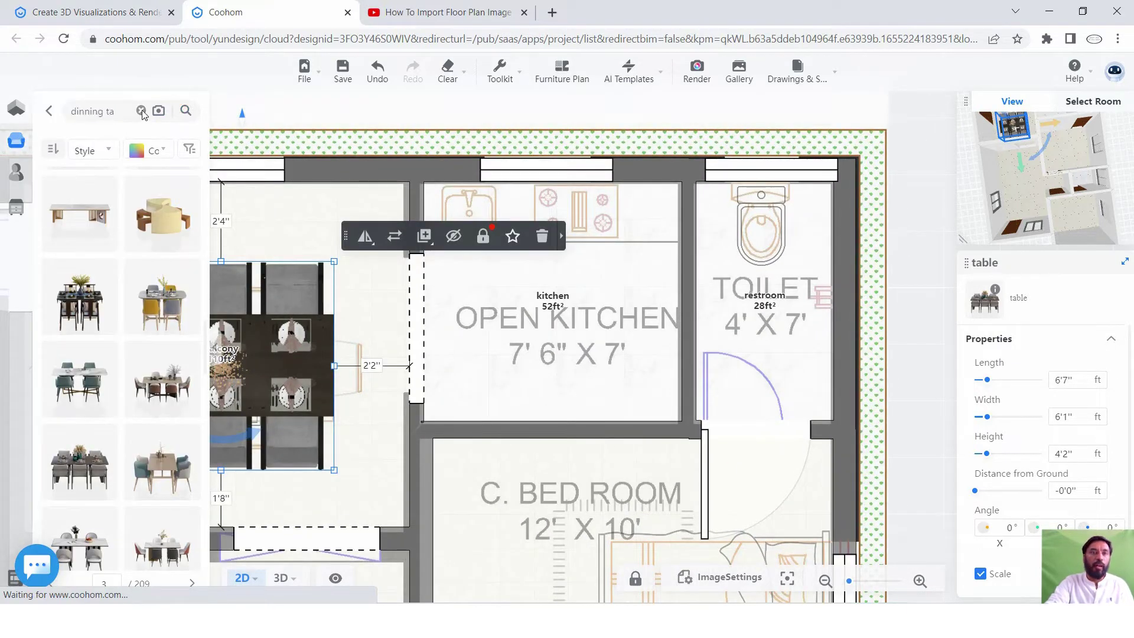
click(141, 111)
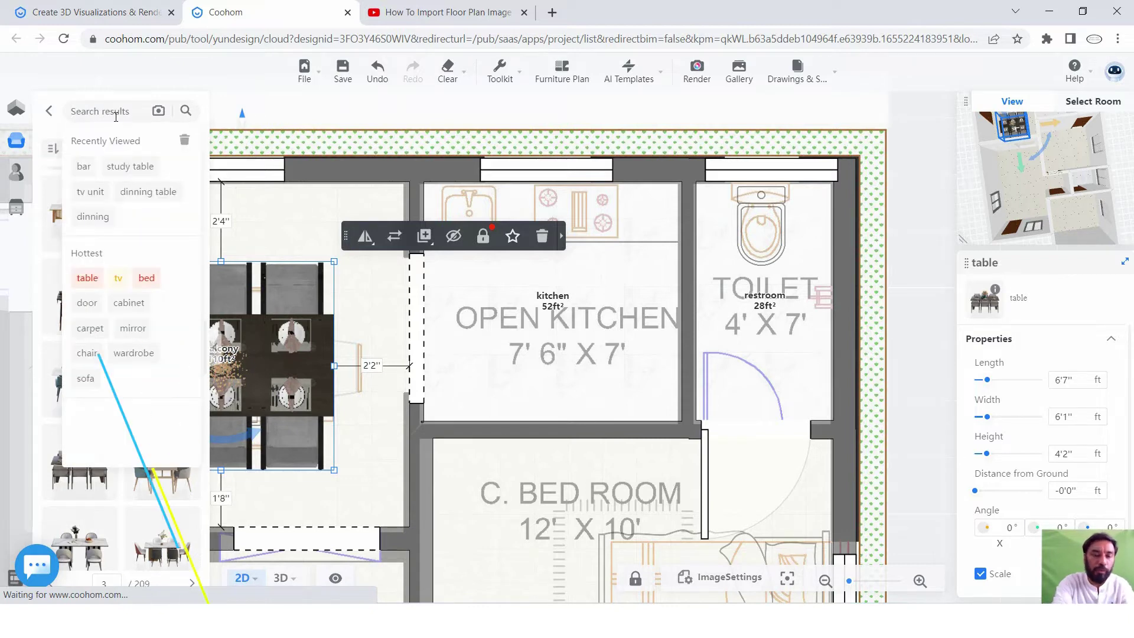
text(wo)
key(Return)
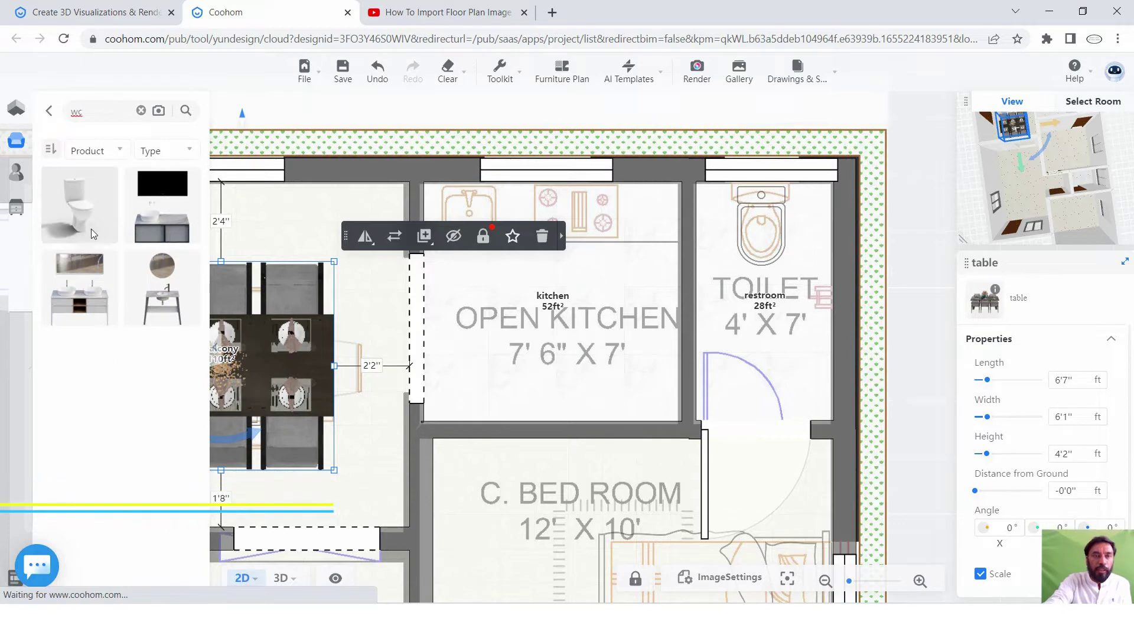
Place the 1'2" × 2'1" toilet in the toilet room, rotated 90°, against the top wall.
click(91, 211)
click(777, 231)
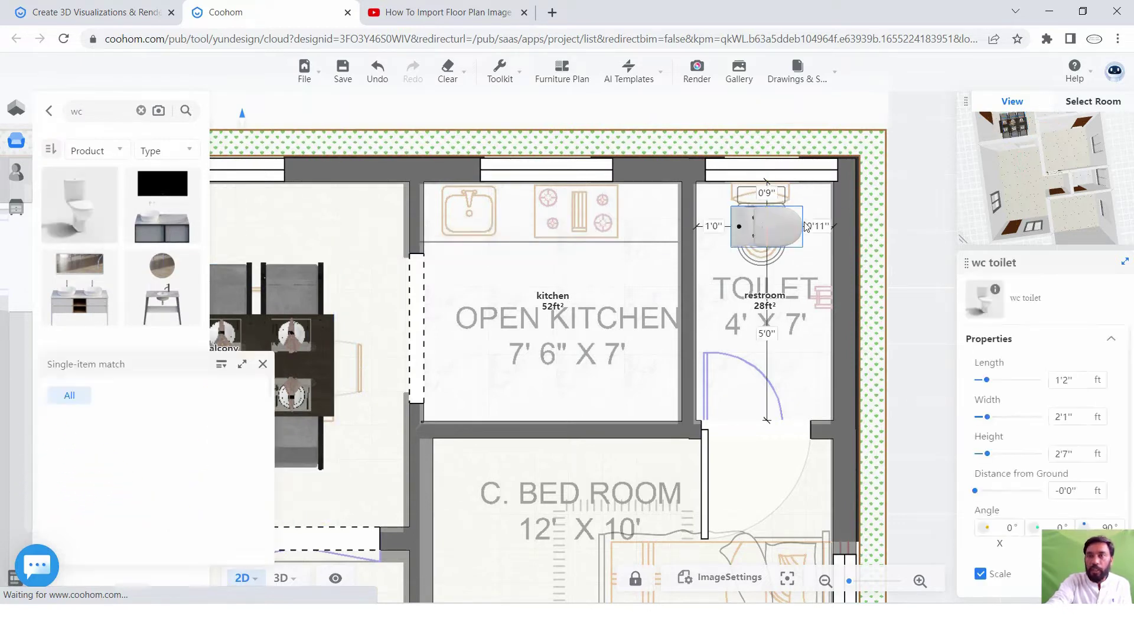
drag(836, 237, 780, 319)
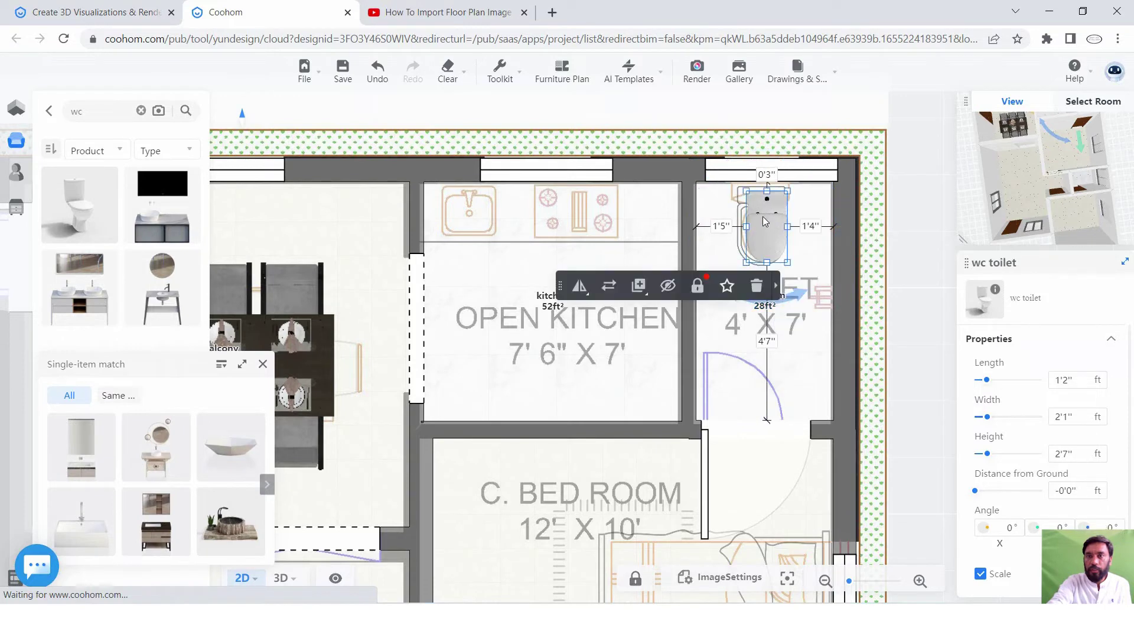
drag(764, 221, 747, 209)
scroll(503, 269, down, 2)
scroll(504, 269, down, 2)
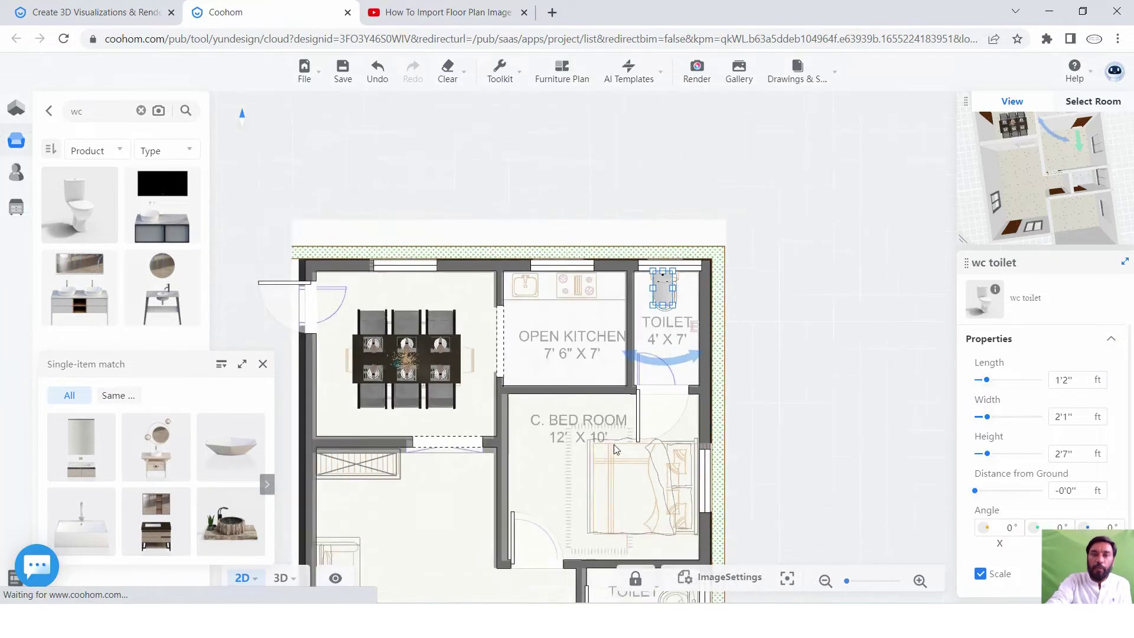
scroll(503, 269, down, 2)
Clear the toilet search and run a 'bed' search in the library.
click(97, 113)
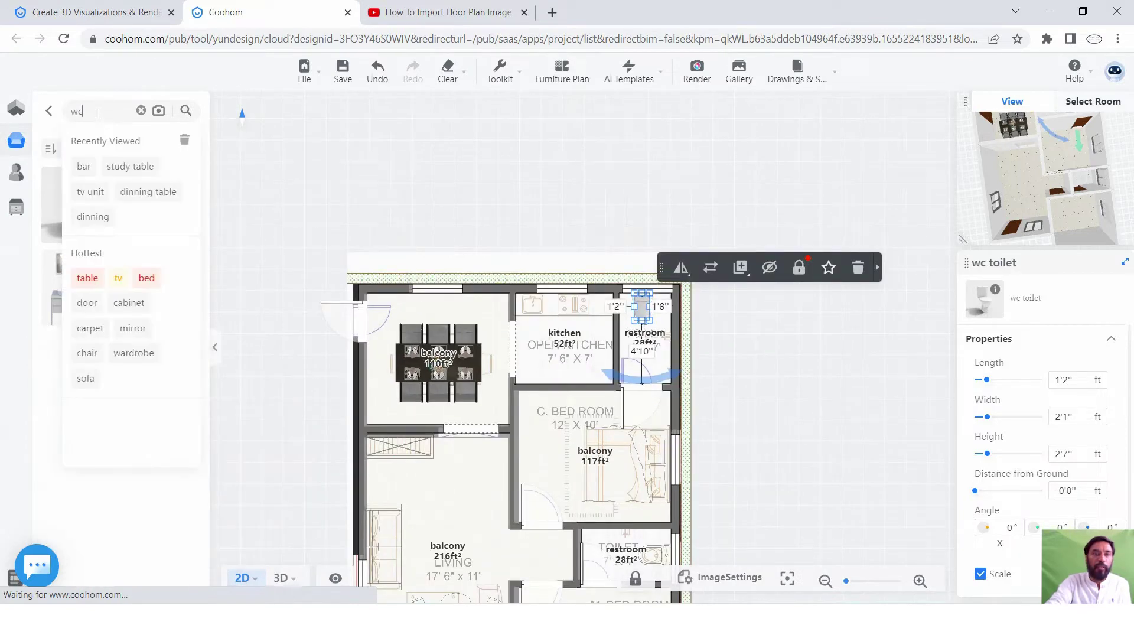
key(Escape)
text(bed)
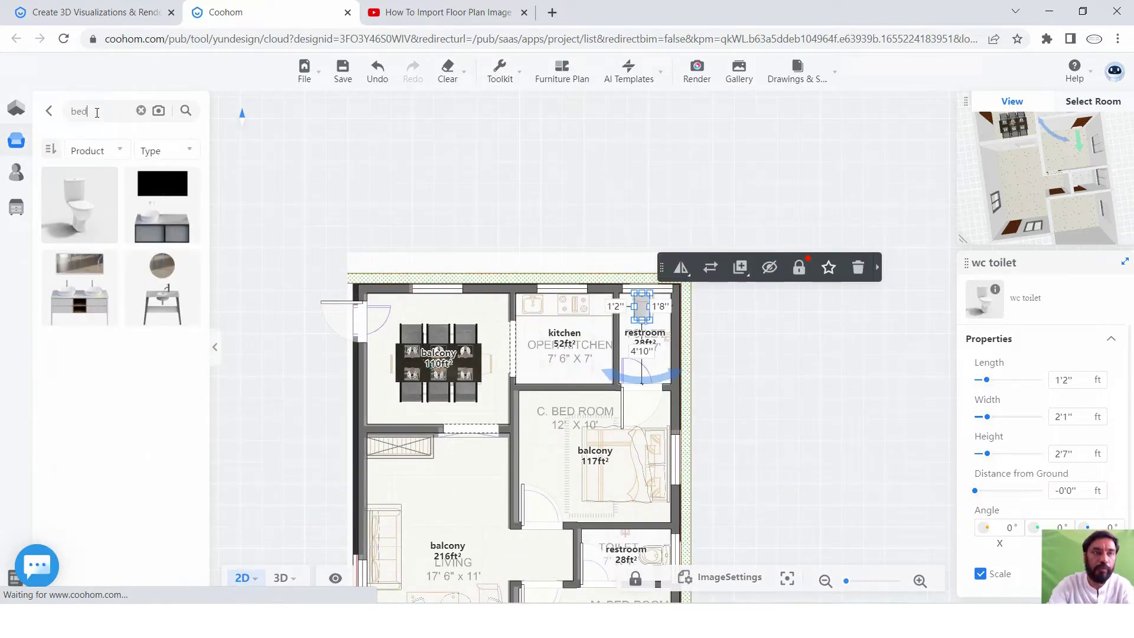
key(Return)
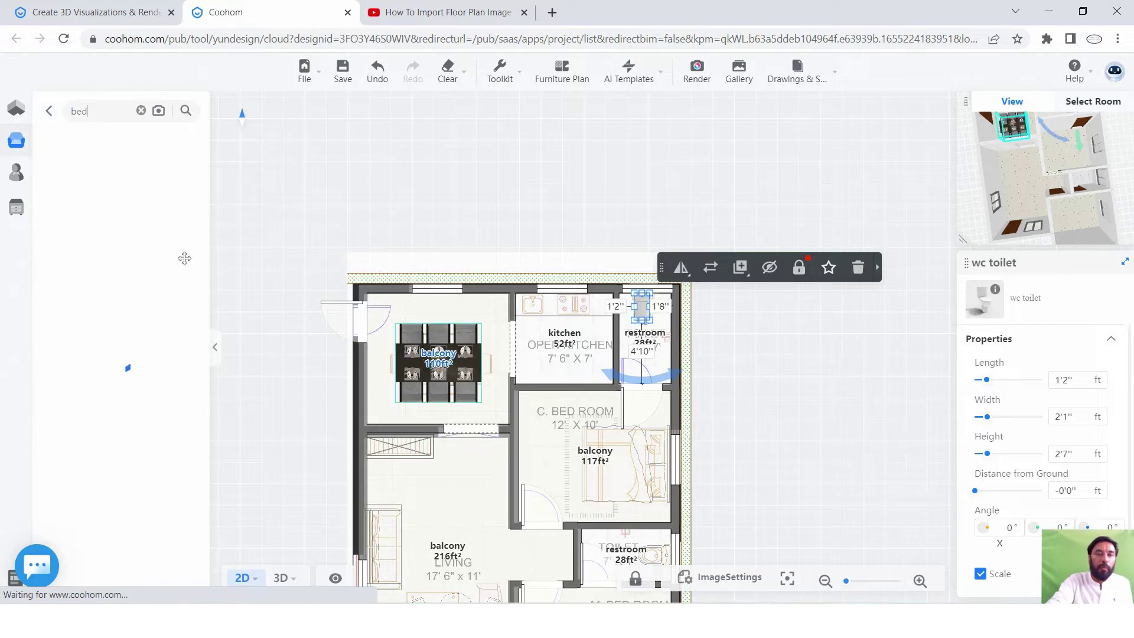
scroll(142, 338, down, 1)
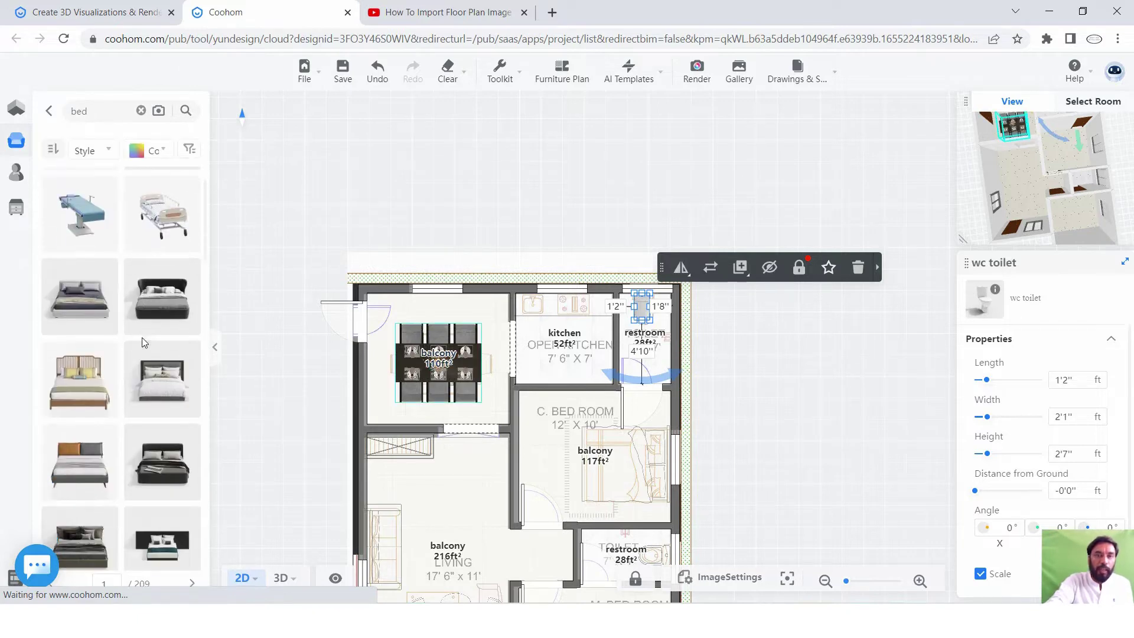
scroll(613, 420, down, 2)
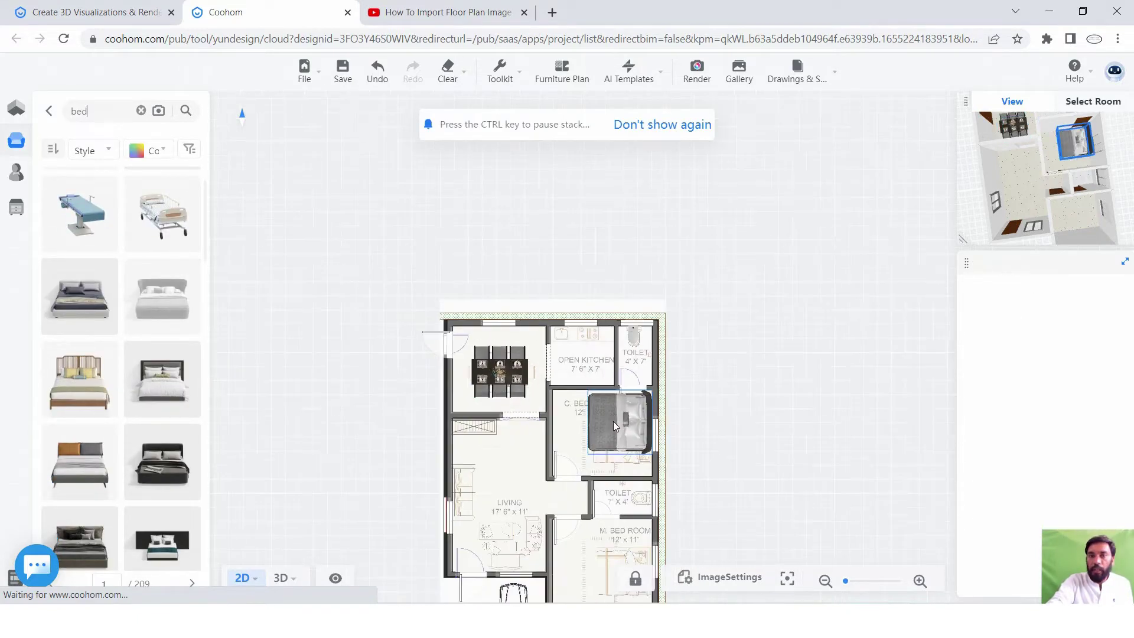
scroll(613, 421, up, 2)
scroll(615, 430, up, 2)
scroll(614, 434, up, 1)
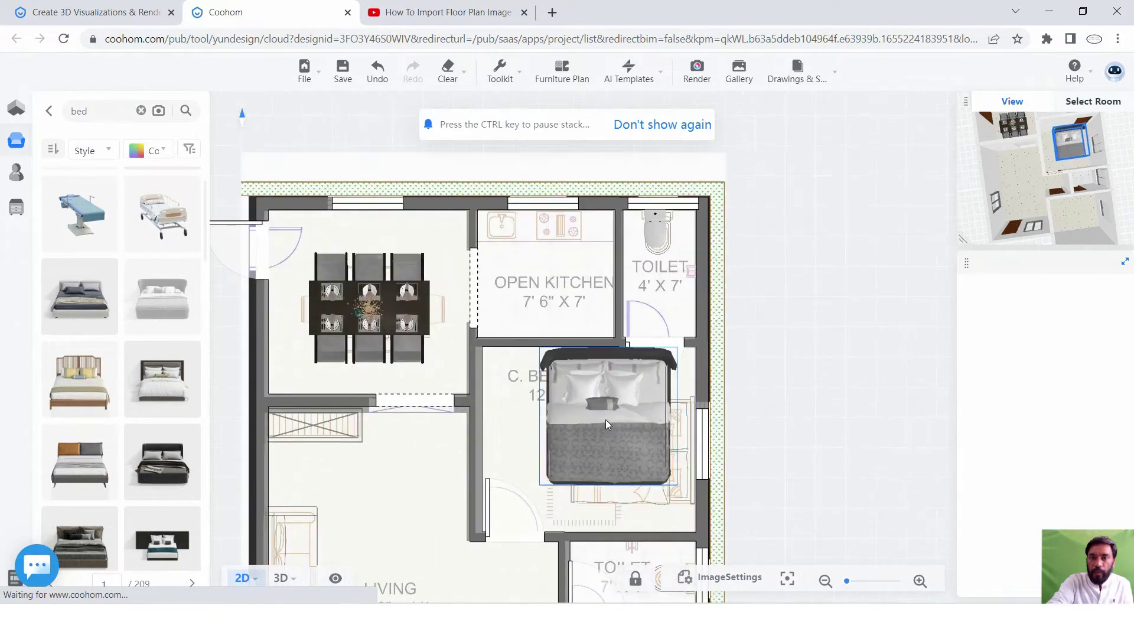
Place the 7'6" square papilio bed against C. Bed Room's right wall, headboard on the wall.
click(627, 442)
scroll(659, 325, down, 1)
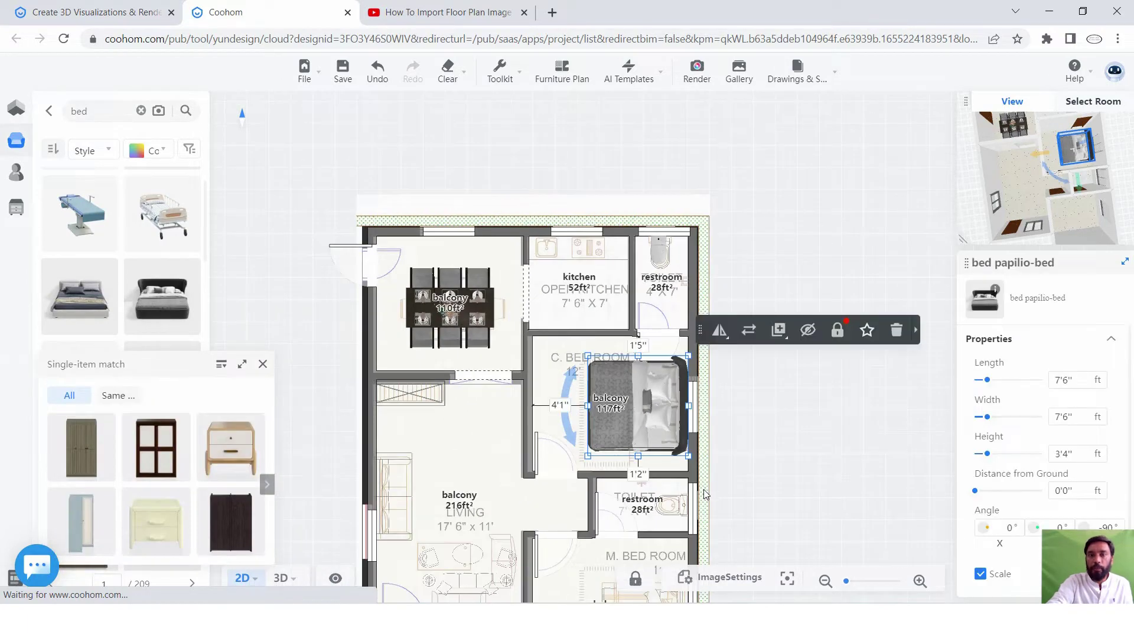
scroll(635, 431, down, 1)
scroll(651, 508, down, 2)
scroll(652, 524, up, 1)
scroll(656, 508, up, 1)
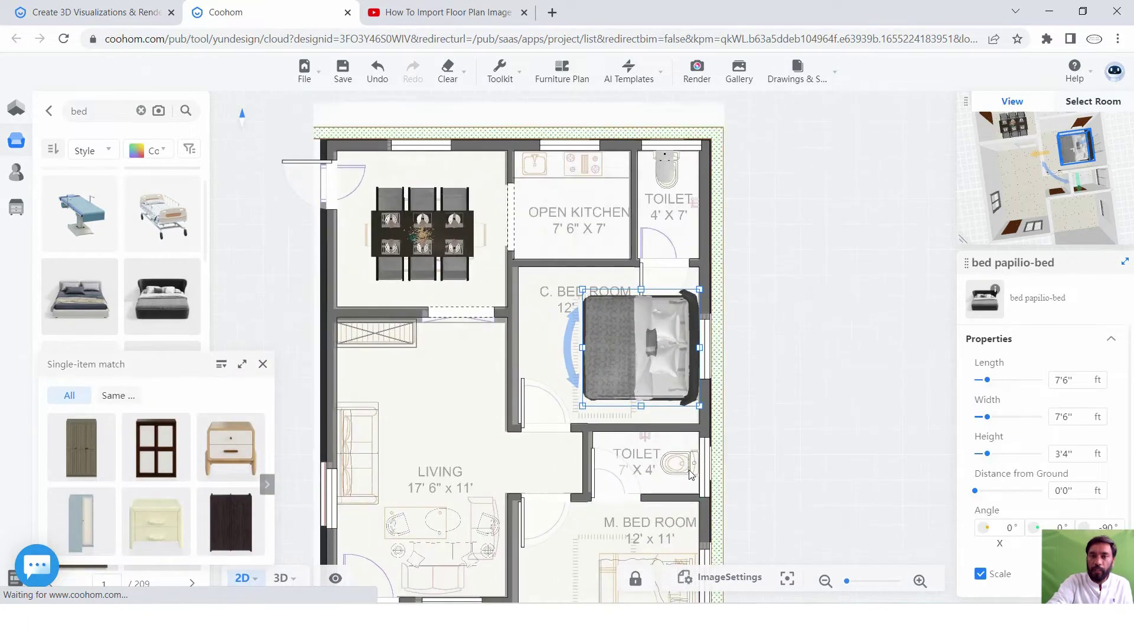
scroll(667, 478, up, 1)
scroll(685, 449, up, 1)
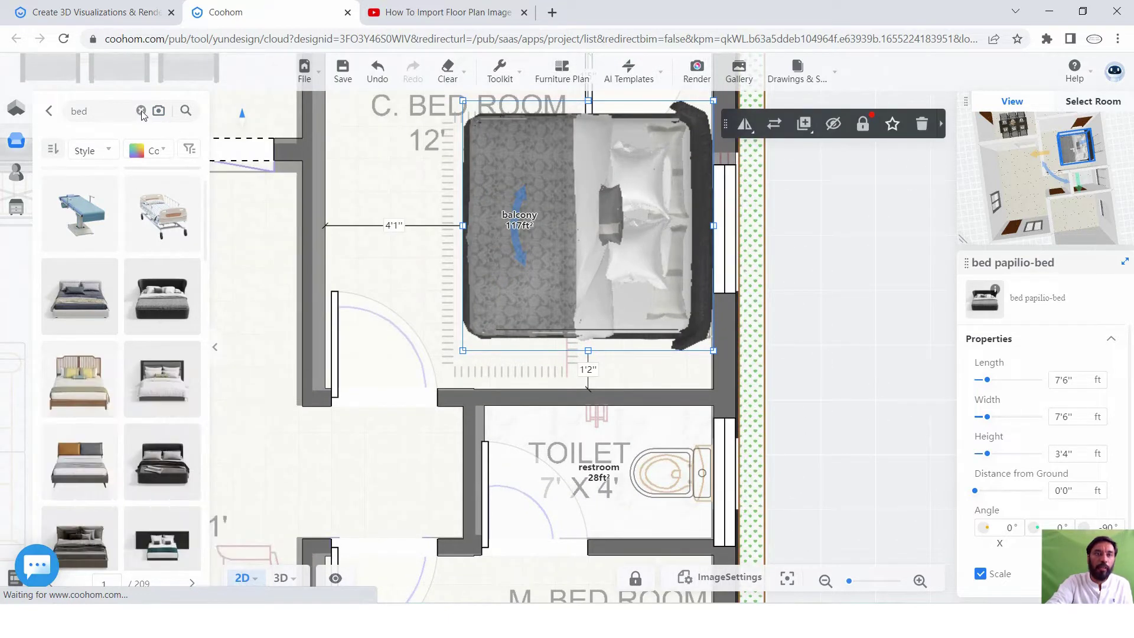
Search 'wc' and place a second toilet in the 7' × 4' toilet room, rotated 90° against its right wall.
click(119, 114)
text(wc)
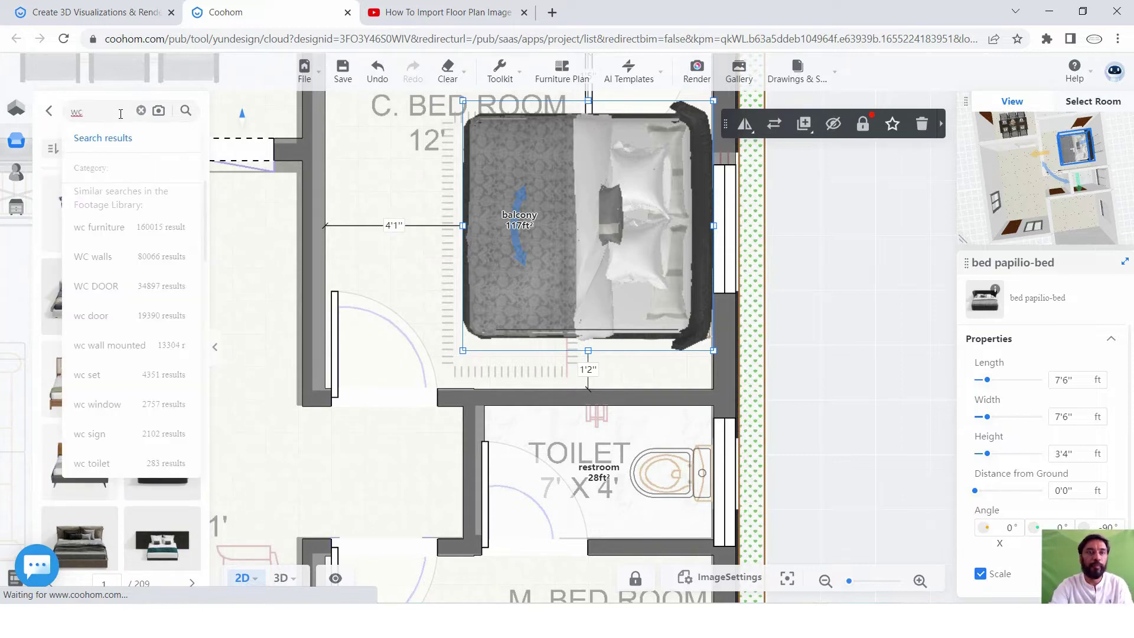
key(Return)
mouse_move(85, 176)
mouse_down()
mouse_move(479, 361)
mouse_move(611, 462)
mouse_up()
scroll(480, 360, down, 2)
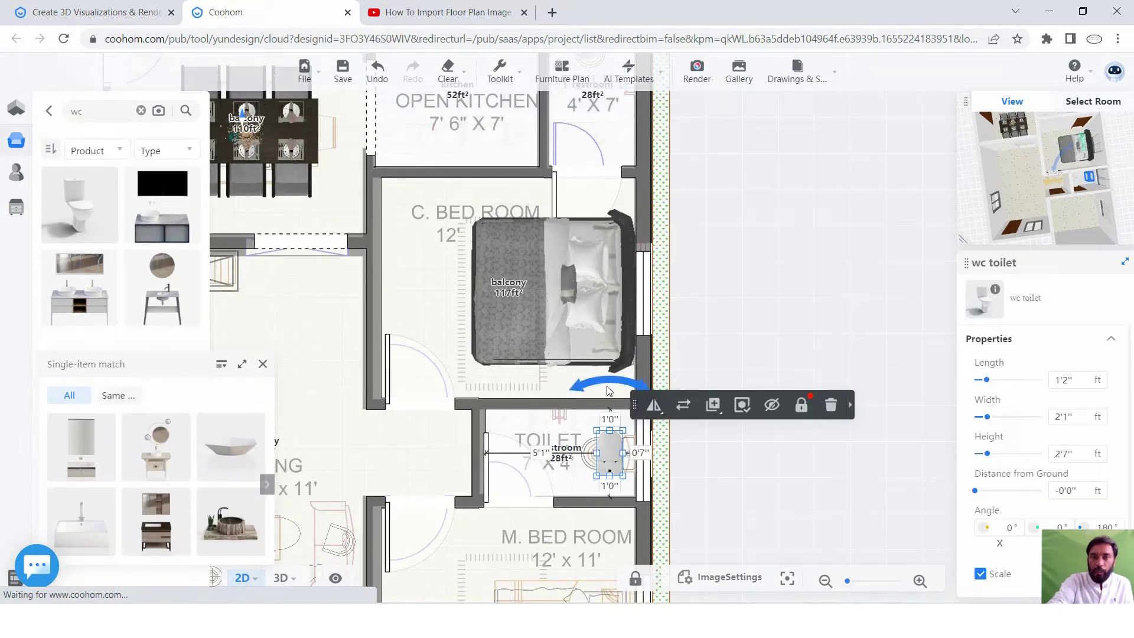
drag(589, 388, 531, 469)
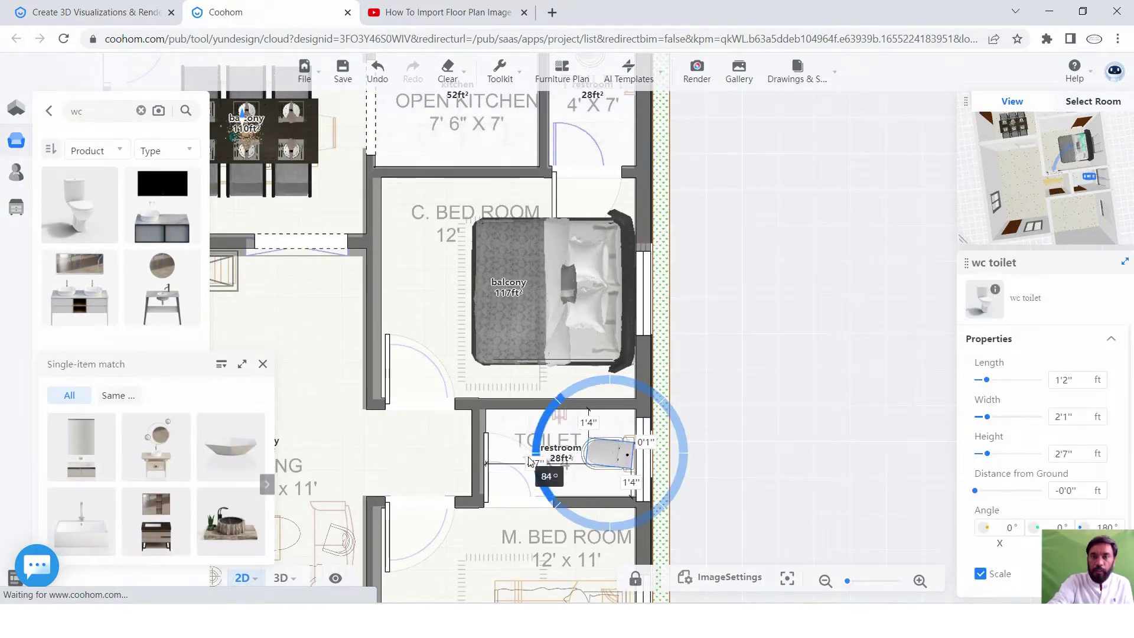
click(825, 539)
scroll(538, 317, down, 2)
scroll(537, 317, down, 2)
Pan and zoom around the plan to view the living room, bedrooms, toilet and master bedroom.
scroll(548, 547, up, 2)
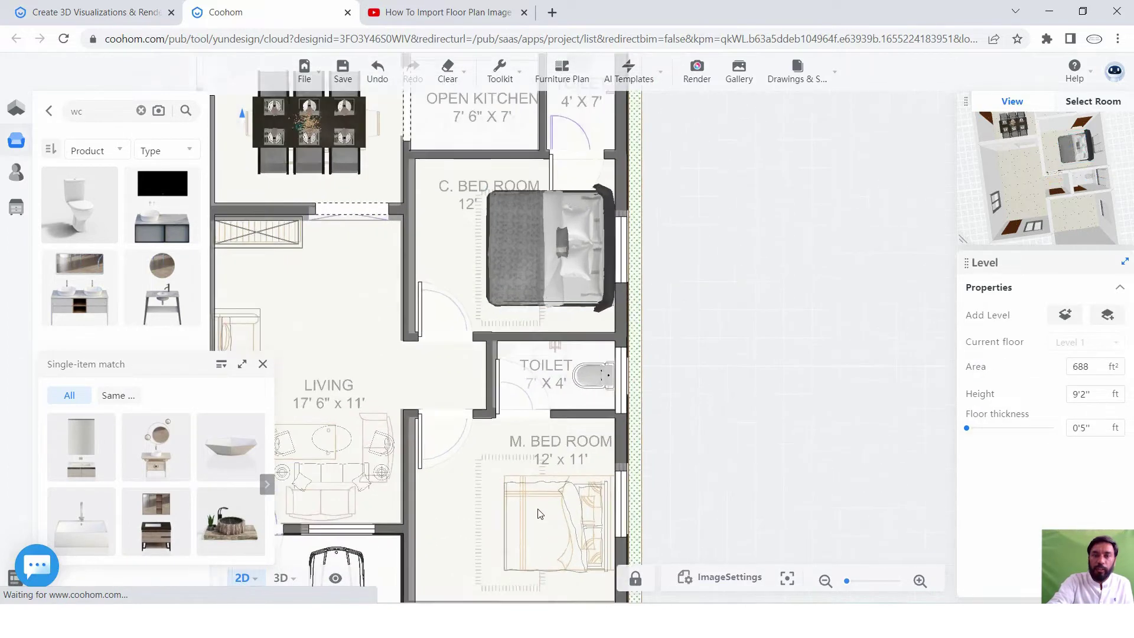
scroll(473, 465, down, 1)
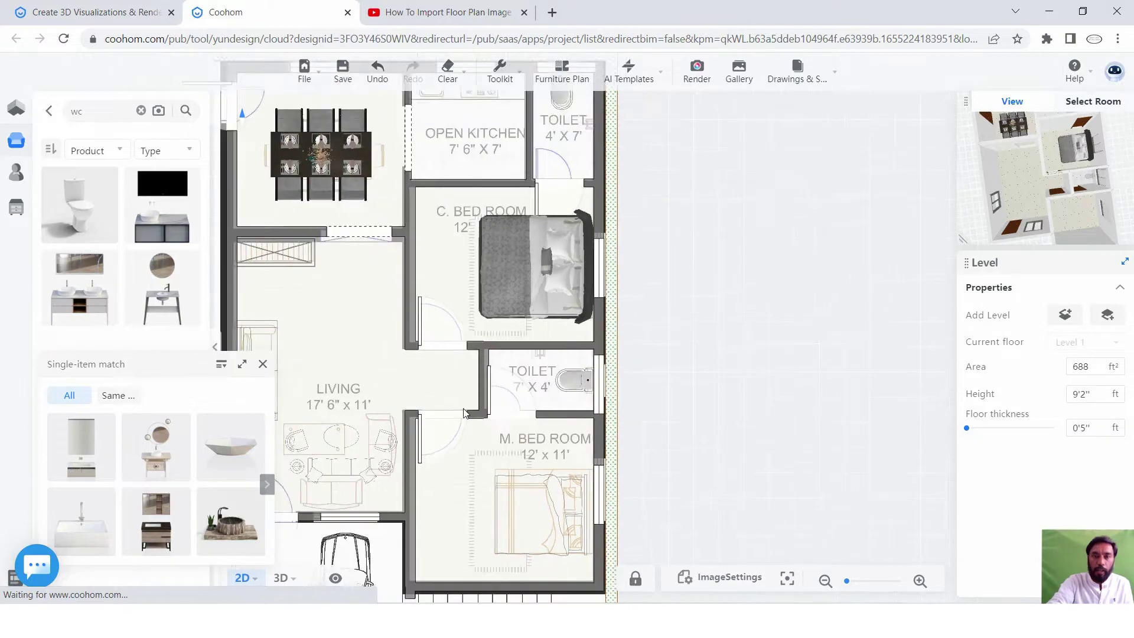
scroll(473, 464, down, 2)
scroll(473, 465, down, 1)
scroll(359, 490, up, 1)
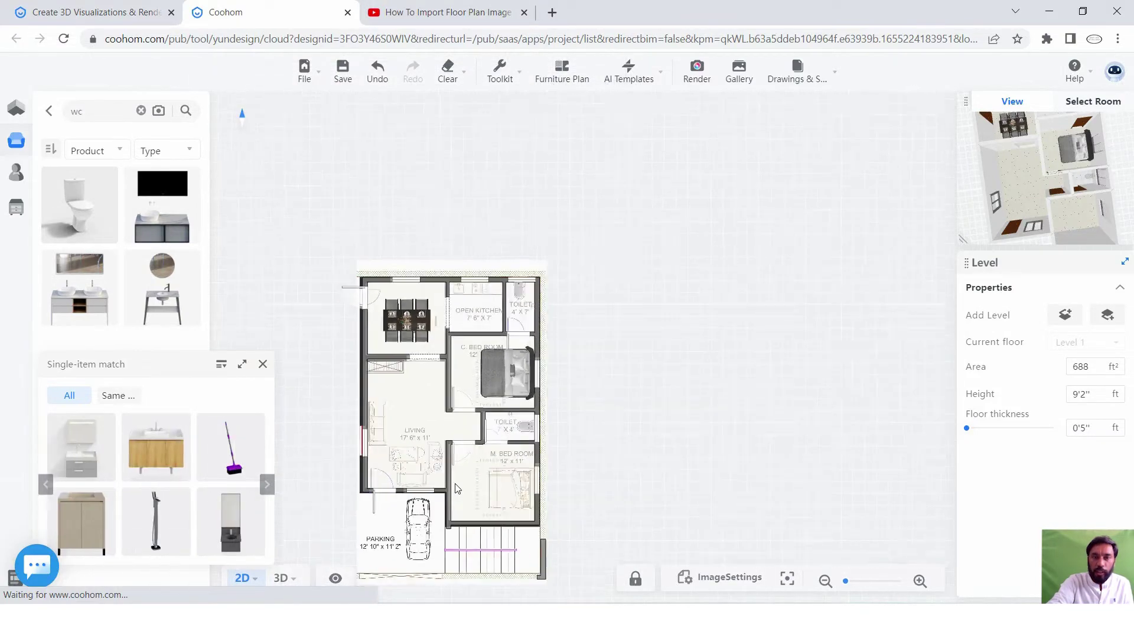
scroll(452, 306, up, 1)
scroll(451, 305, up, 1)
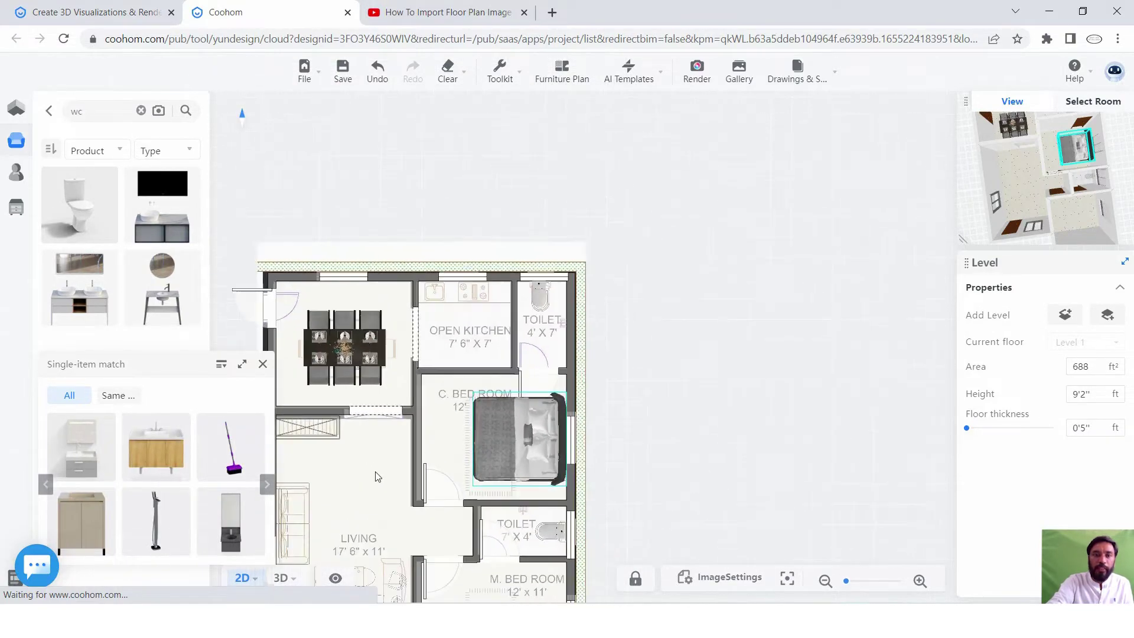
scroll(374, 471, down, 1)
scroll(413, 481, down, 1)
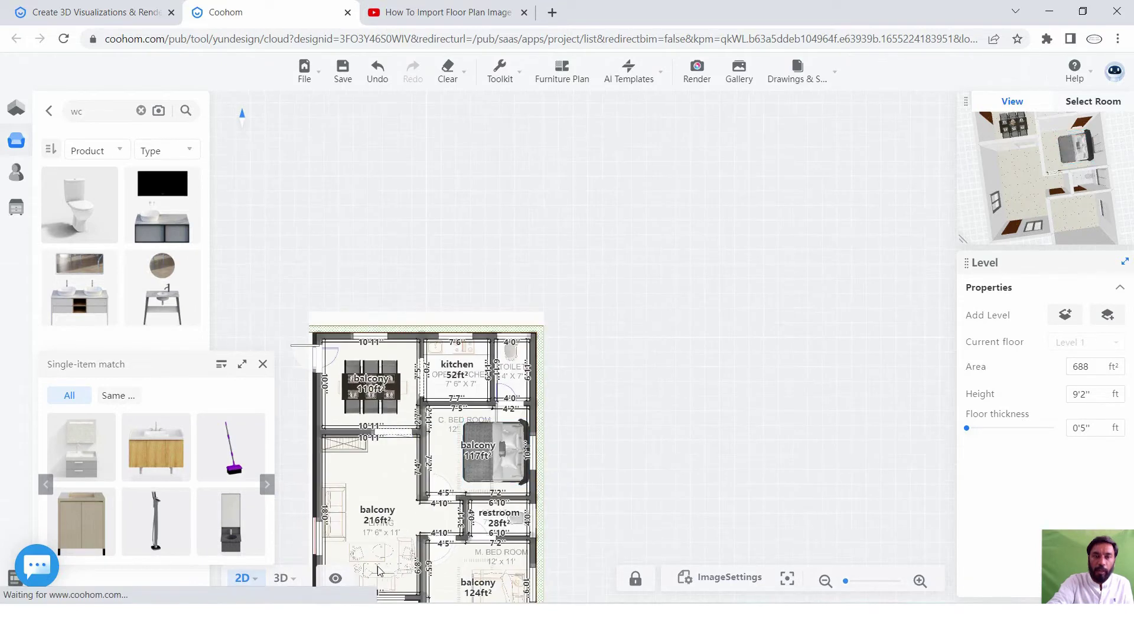
scroll(390, 578, down, 1)
mouse_move(422, 452)
mouse_down()
mouse_move(422, 390)
mouse_move(505, 287)
mouse_up()
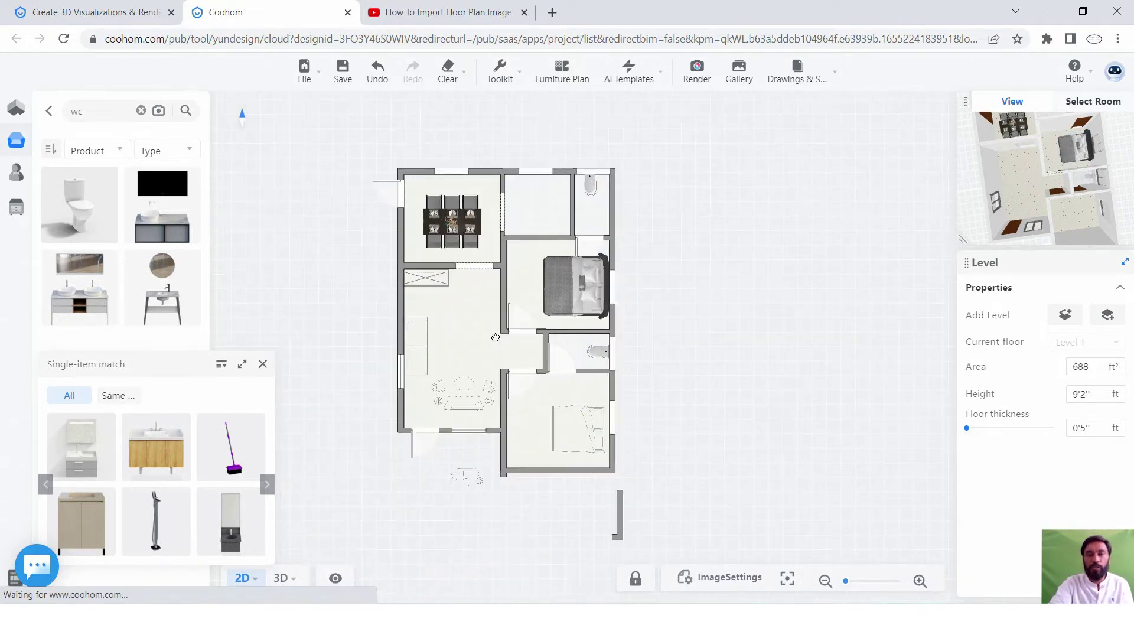
scroll(471, 373, up, 2)
drag(472, 373, 508, 381)
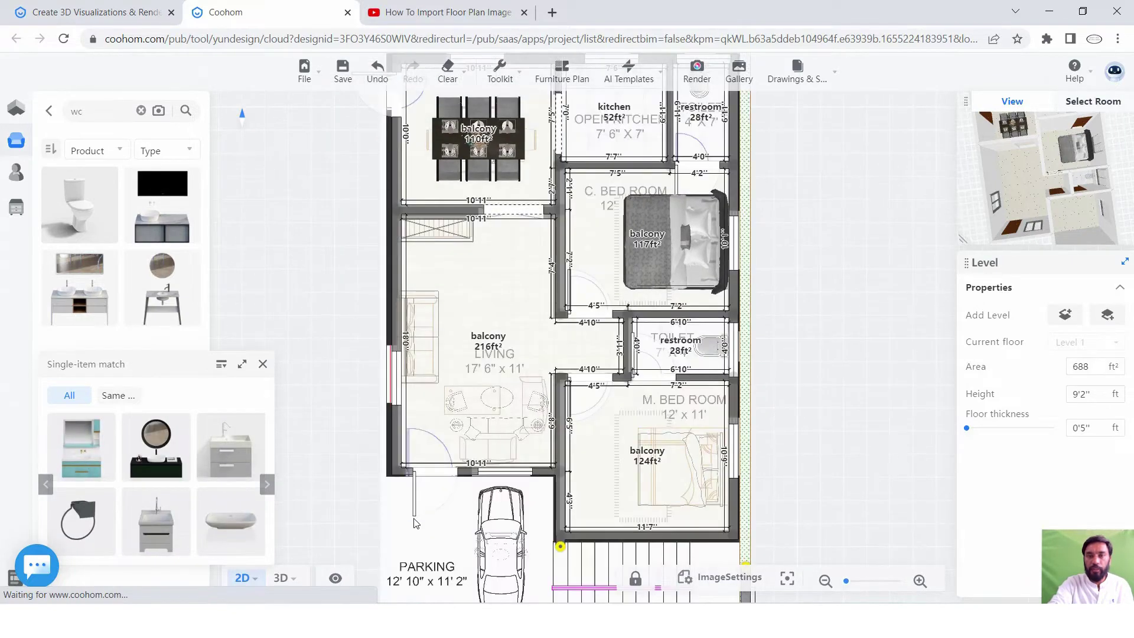
Clear 'wc' from the product search box.
scroll(498, 436, up, 2)
scroll(497, 436, up, 2)
scroll(638, 366, down, 2)
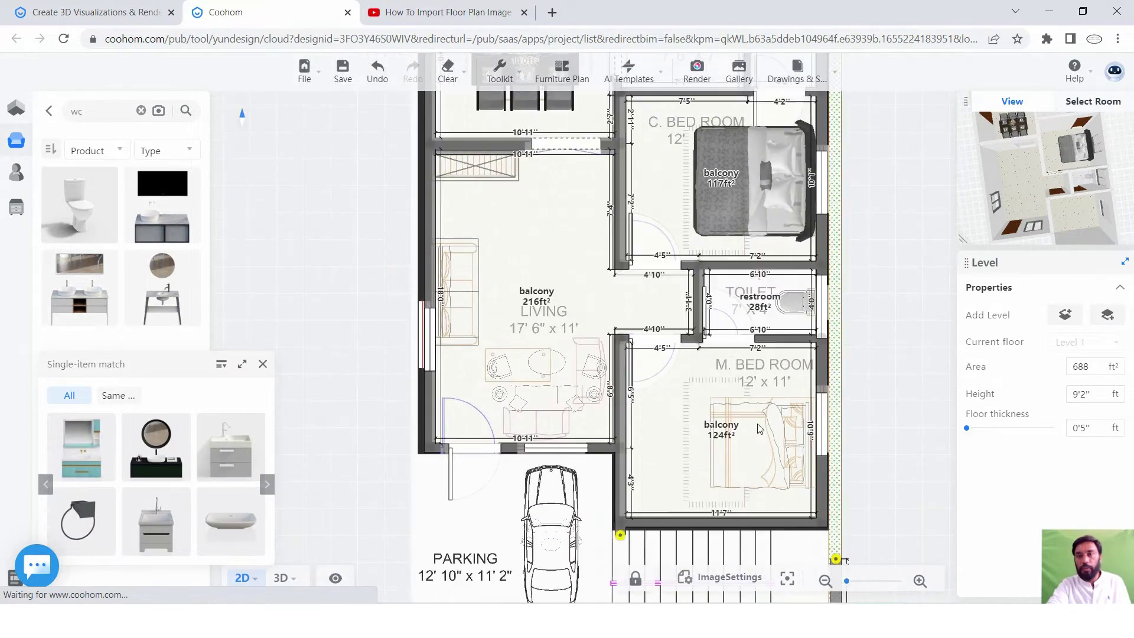
scroll(625, 403, up, 2)
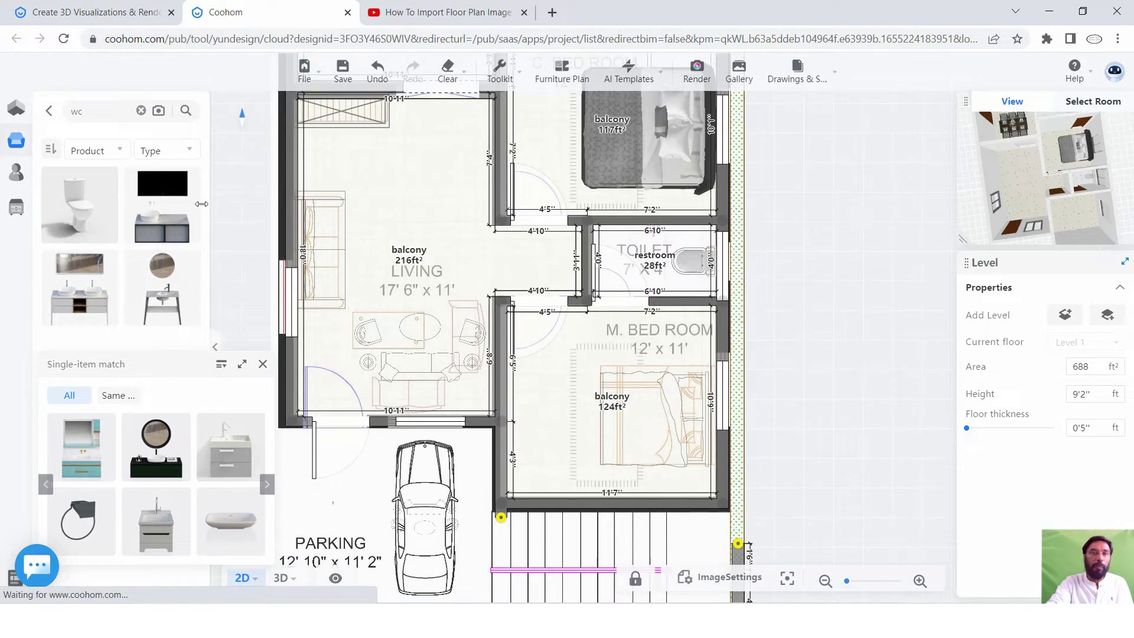
click(140, 110)
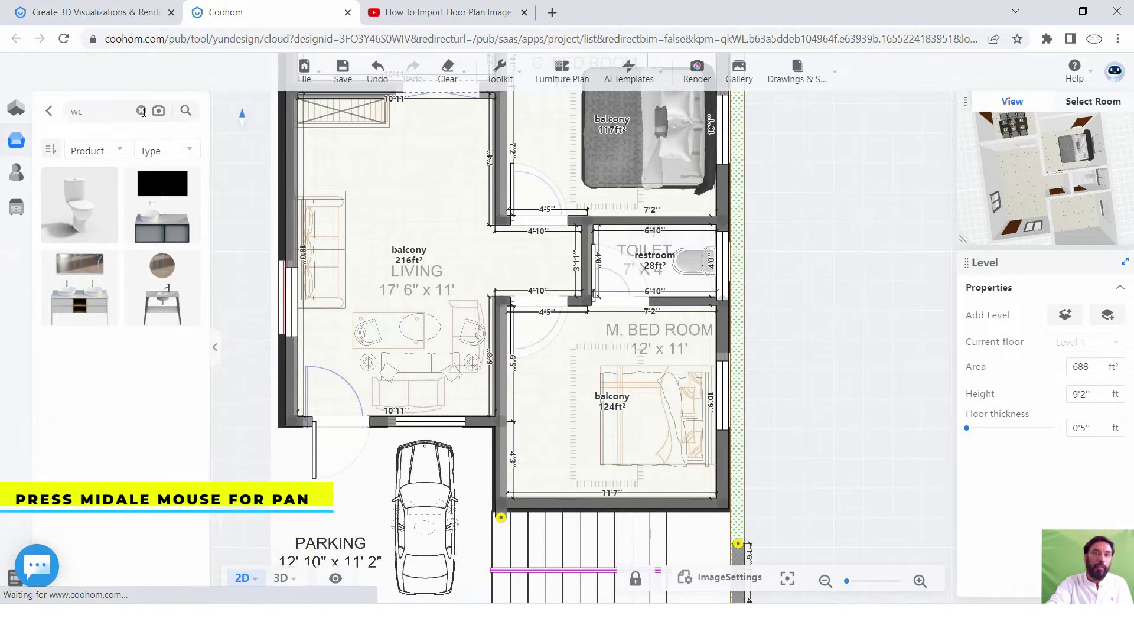
Search the product library for 'bed'.
click(111, 112)
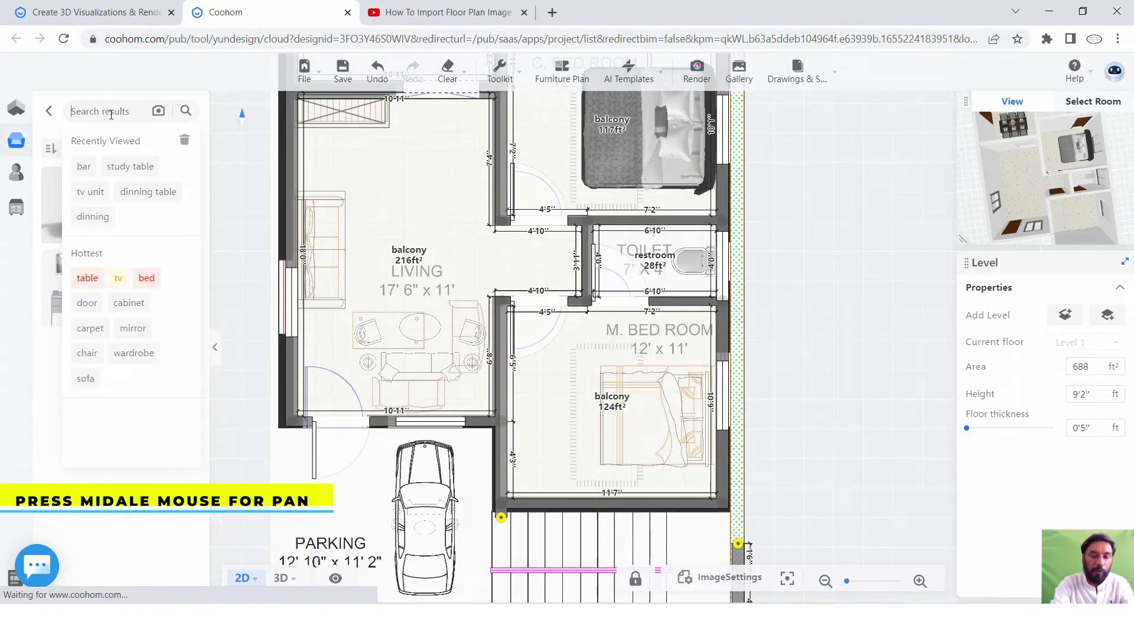
text(bed)
key(Return)
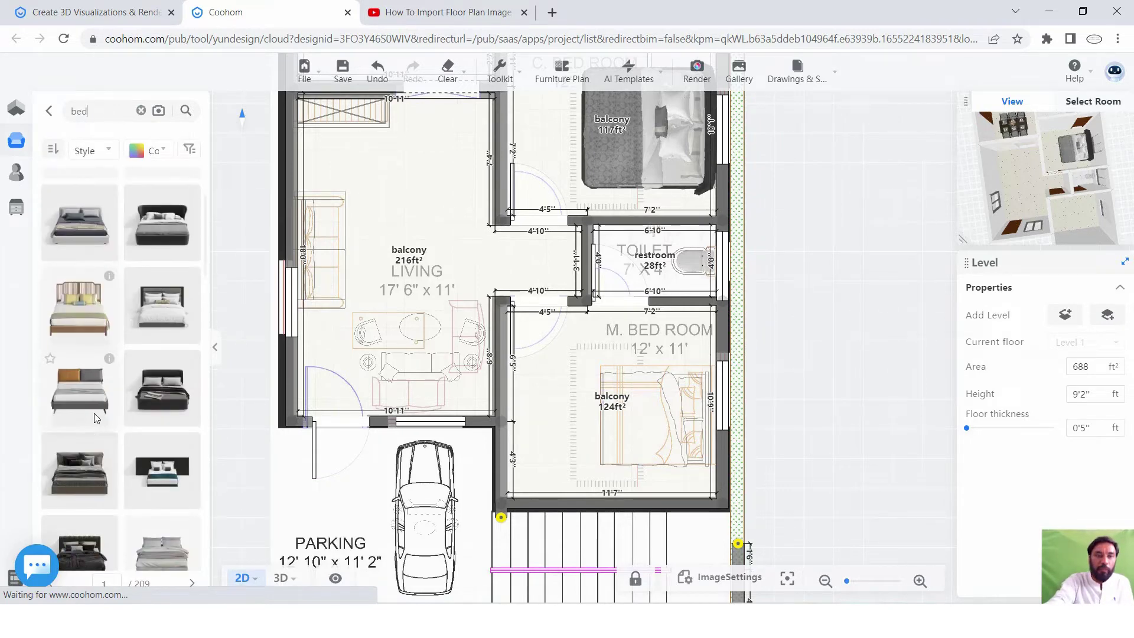
Place the 6'9" × 7'5" Nathalie bed in M. Bed Room, turned 90° against its right wall.
drag(90, 465, 679, 418)
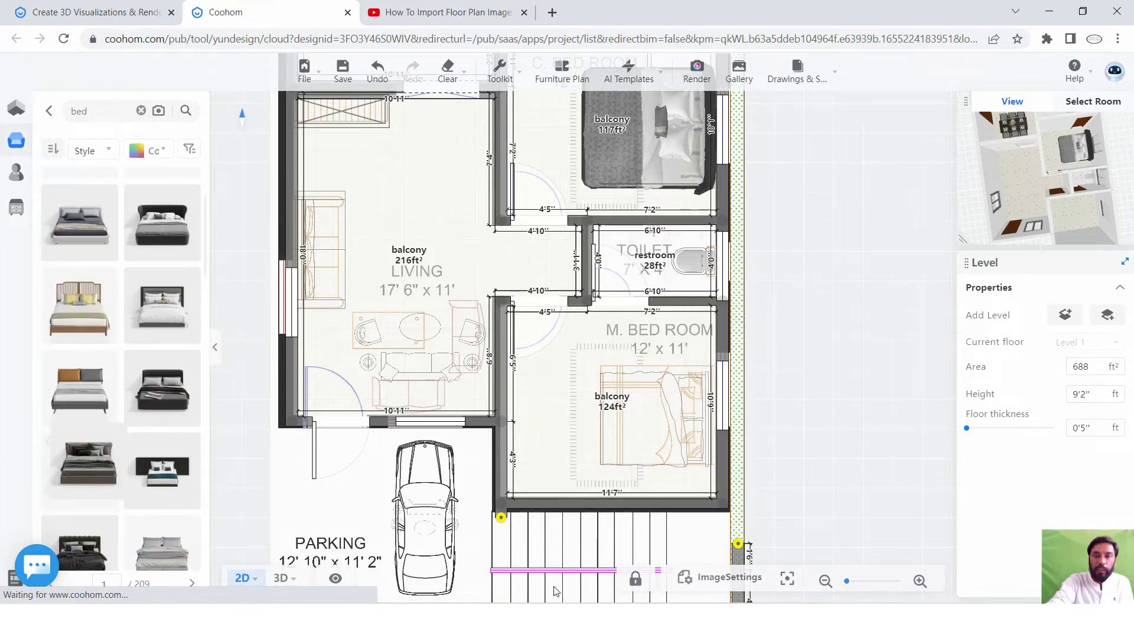
click(671, 413)
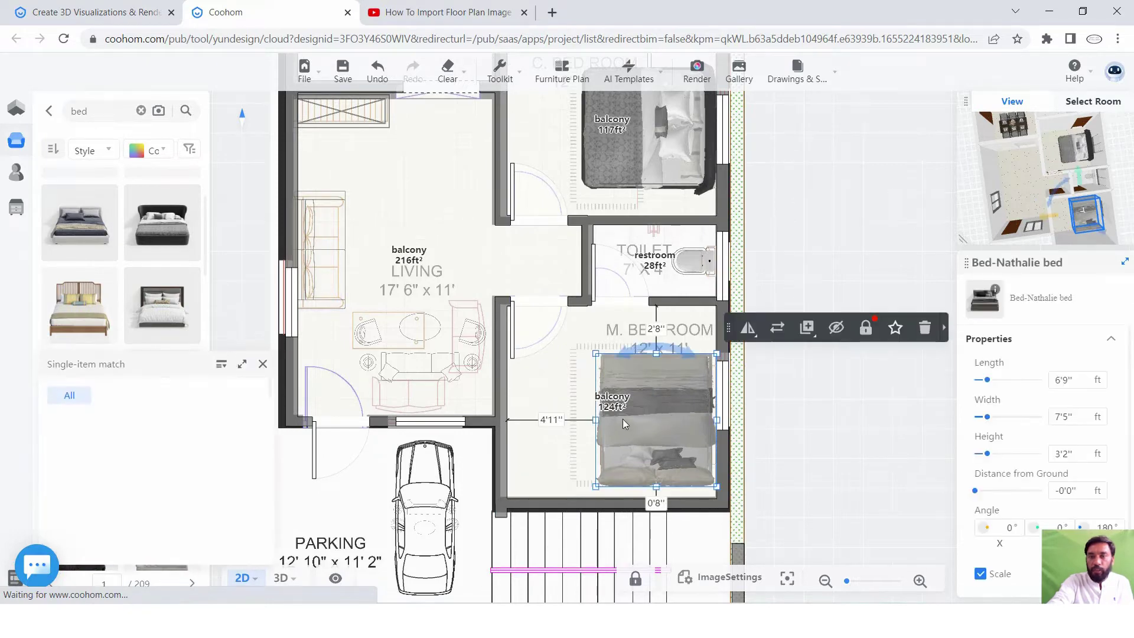
mouse_move(657, 350)
mouse_down()
mouse_move(598, 364)
mouse_move(576, 434)
mouse_up()
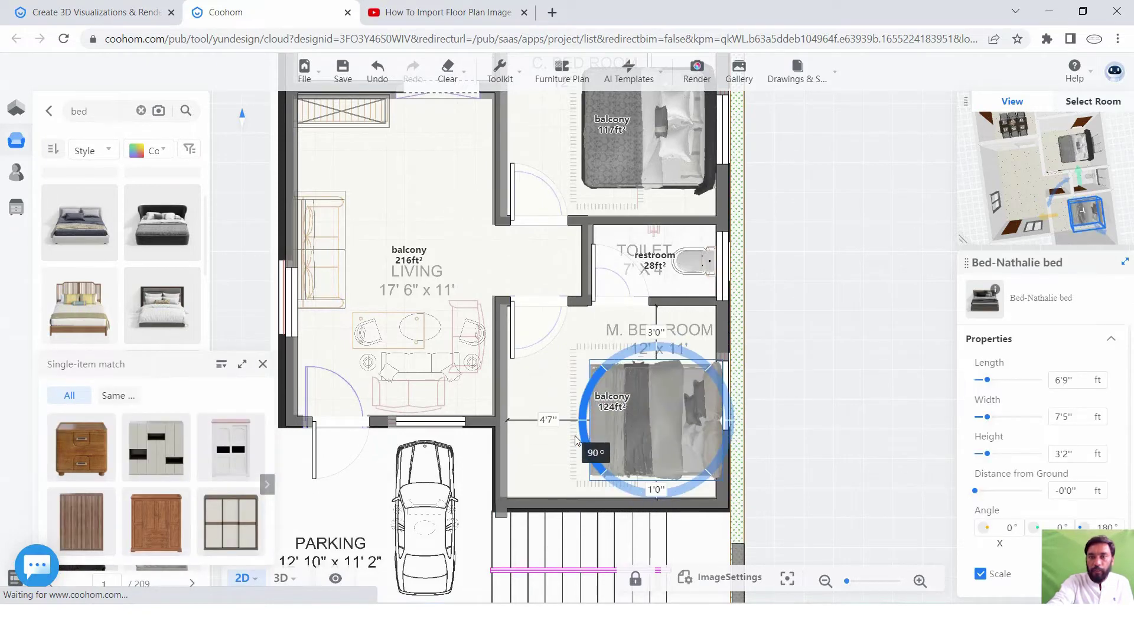
drag(657, 404, 650, 397)
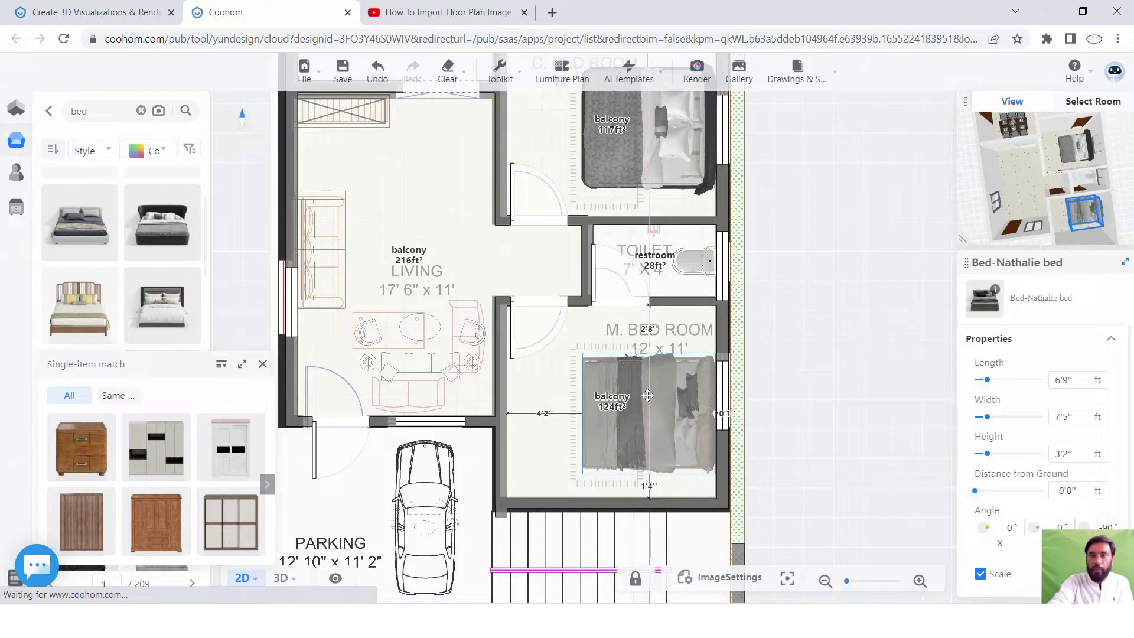
click(856, 399)
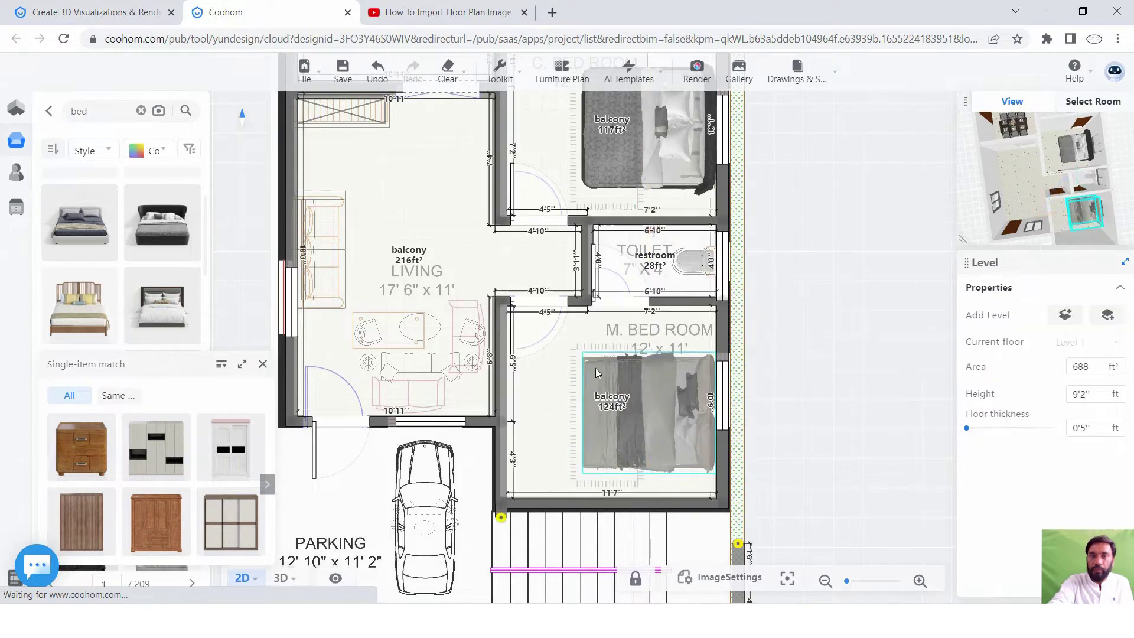
scroll(536, 355, down, 5)
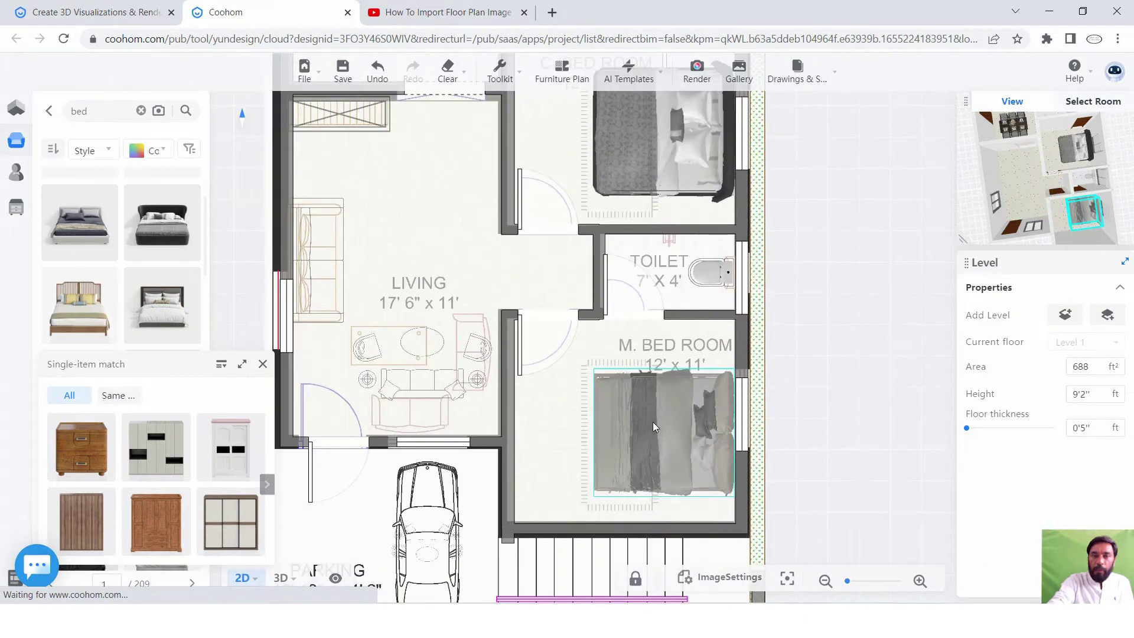
scroll(448, 385, up, 2)
scroll(448, 384, up, 3)
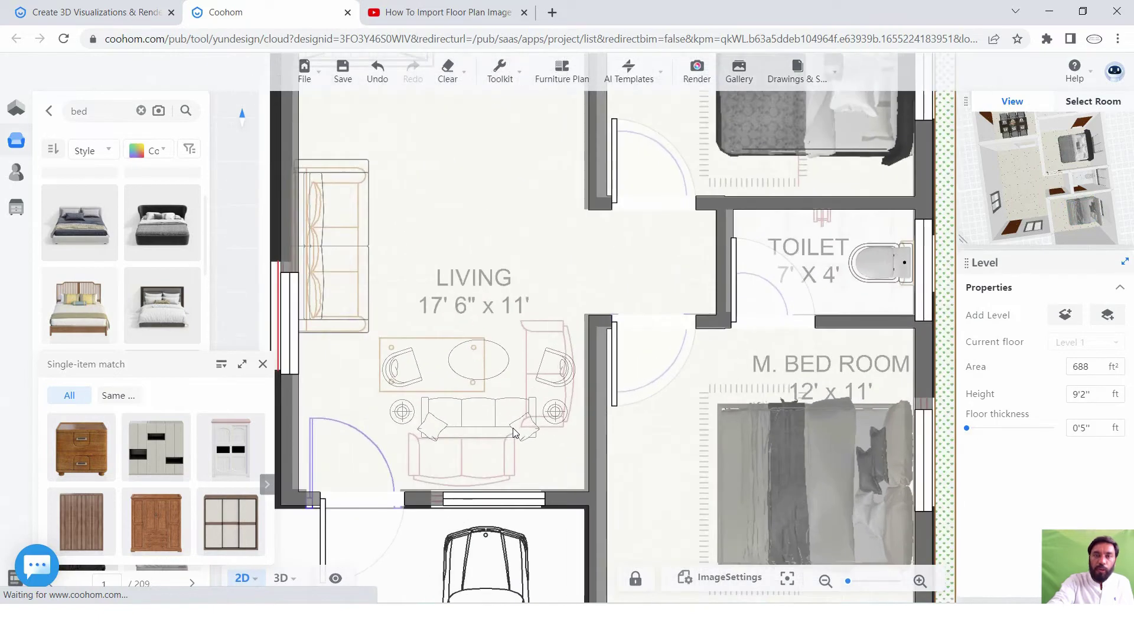
Replace the bed search with a 'sofa' search in the library.
click(142, 112)
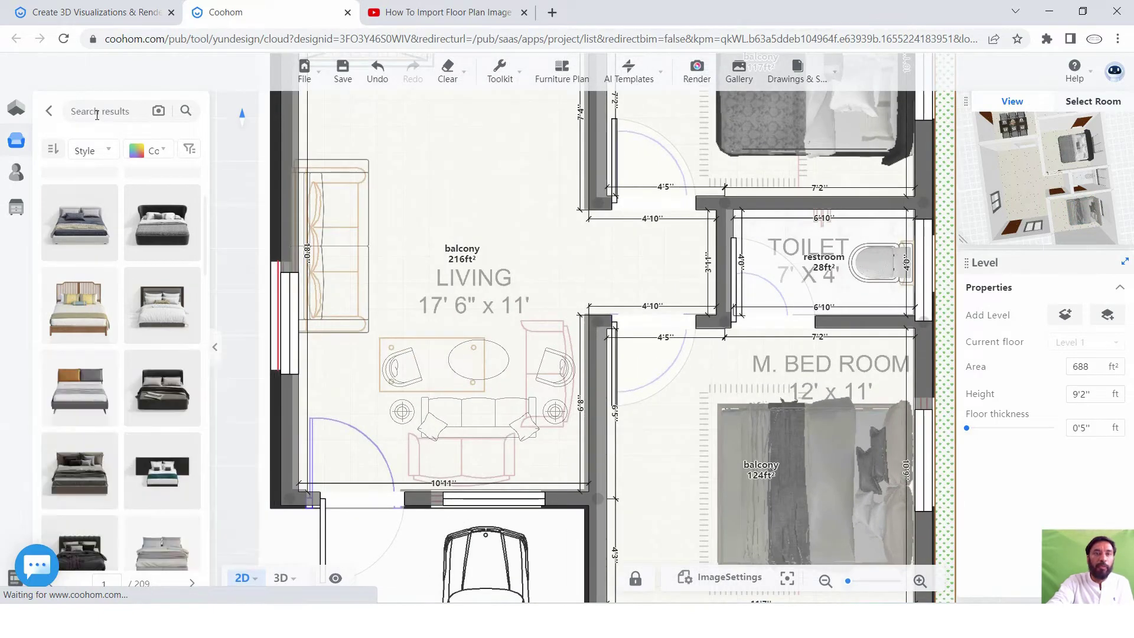
click(100, 113)
text(sofa)
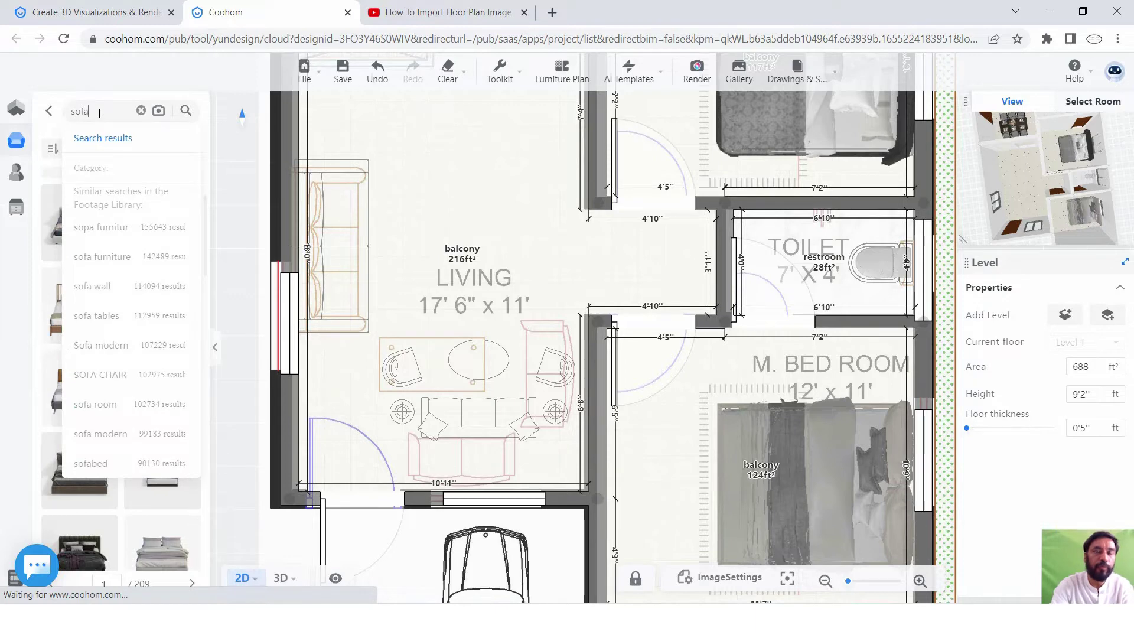
key(Return)
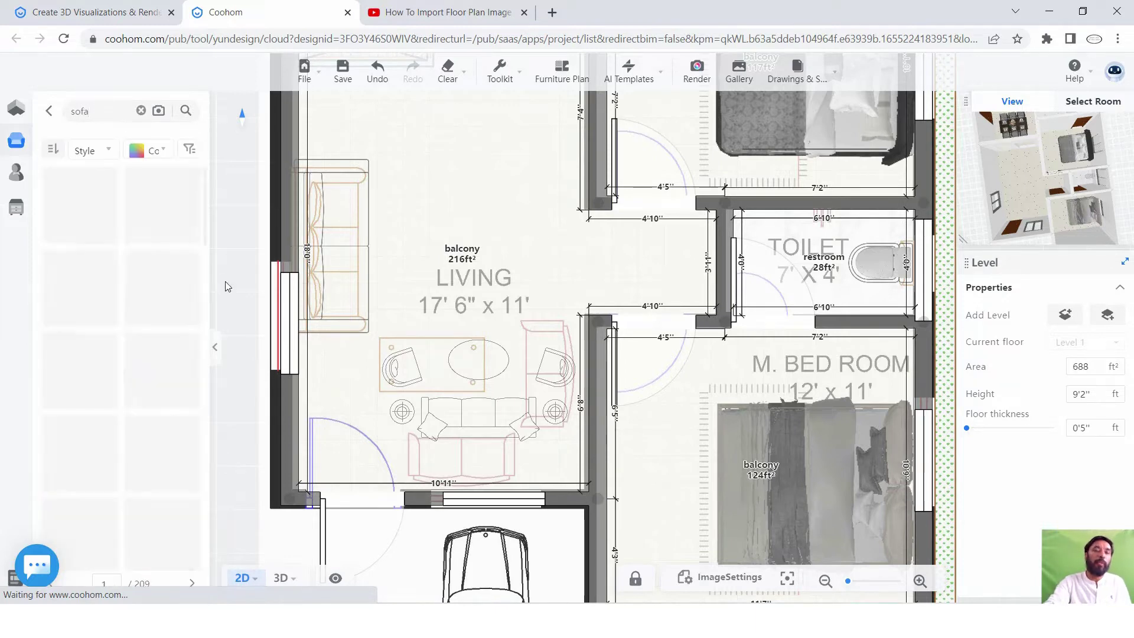
Browse the sofa, sectional and armchair results for a living-room sofa.
scroll(129, 311, down, 1)
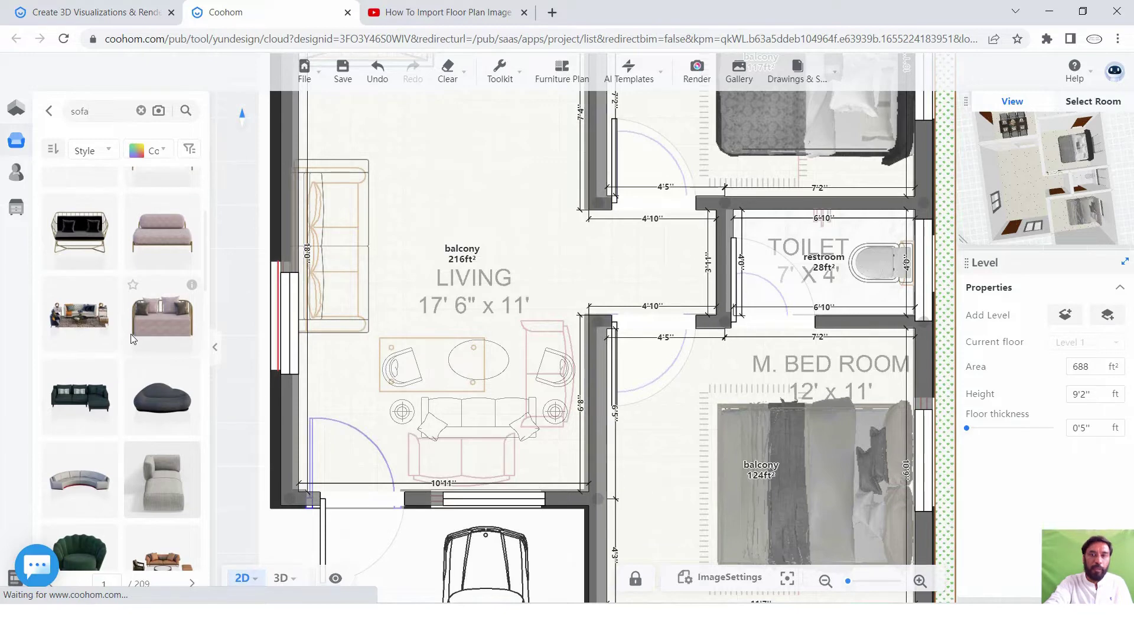
scroll(101, 316, down, 2)
scroll(118, 319, down, 1)
scroll(142, 322, down, 2)
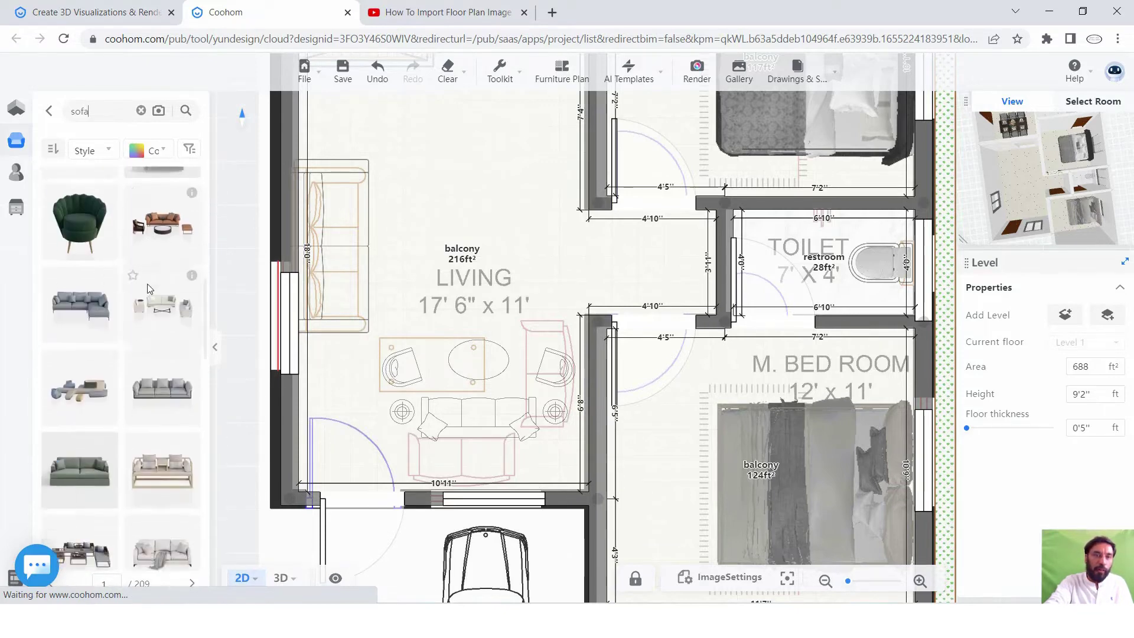
scroll(150, 326, down, 1)
scroll(148, 330, down, 2)
scroll(141, 341, down, 2)
scroll(135, 347, down, 1)
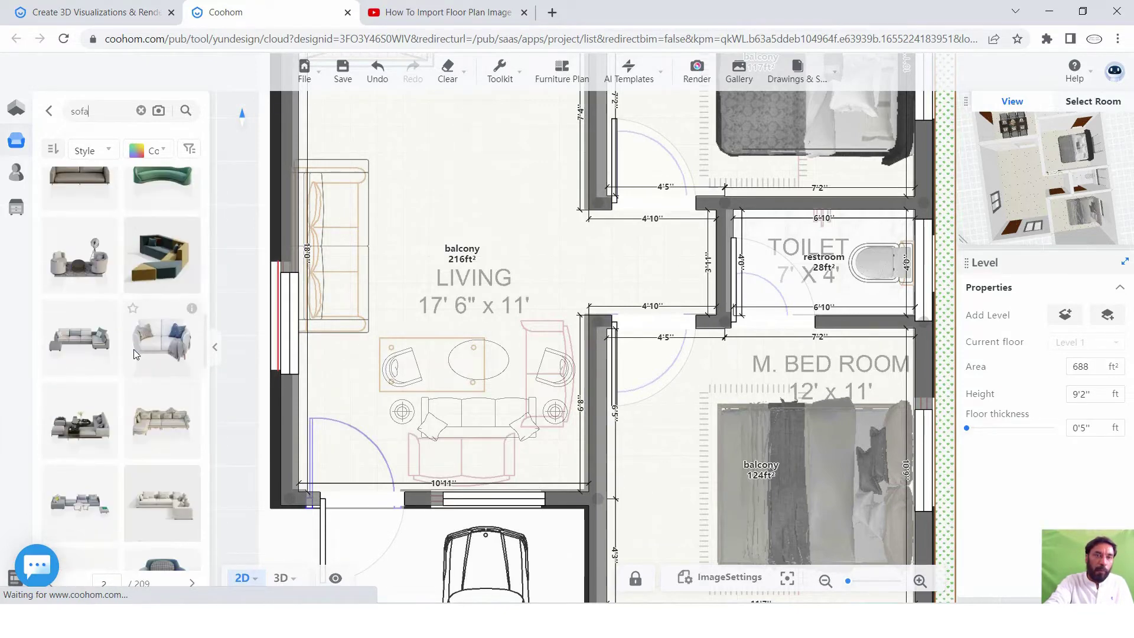
scroll(137, 386, down, 2)
scroll(130, 382, down, 2)
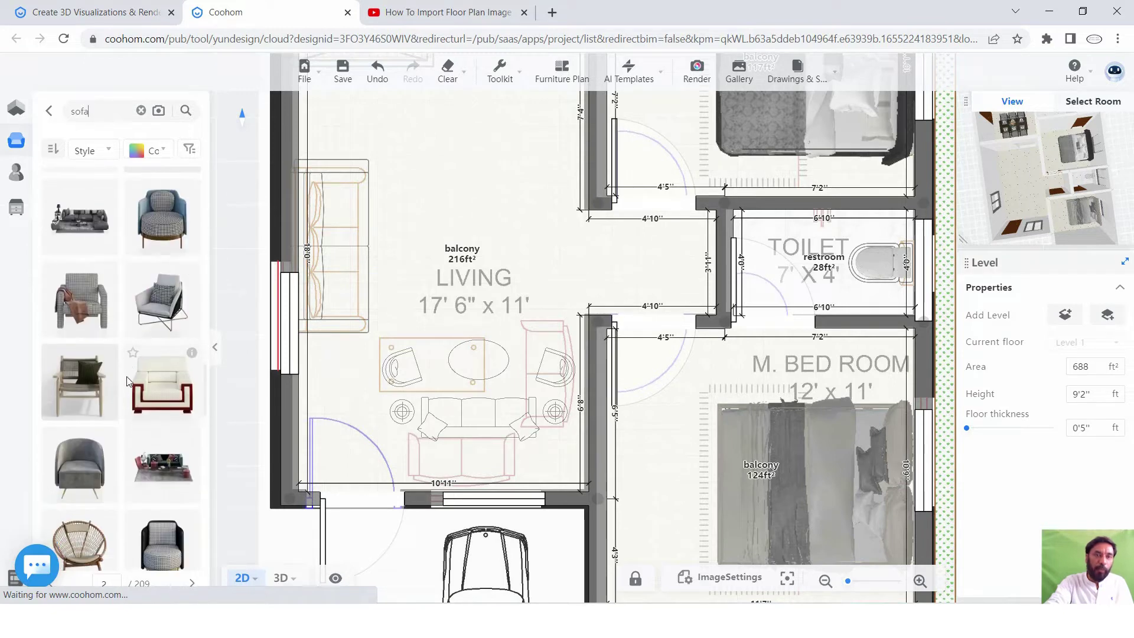
scroll(126, 380, down, 1)
scroll(129, 380, down, 1)
scroll(131, 381, down, 1)
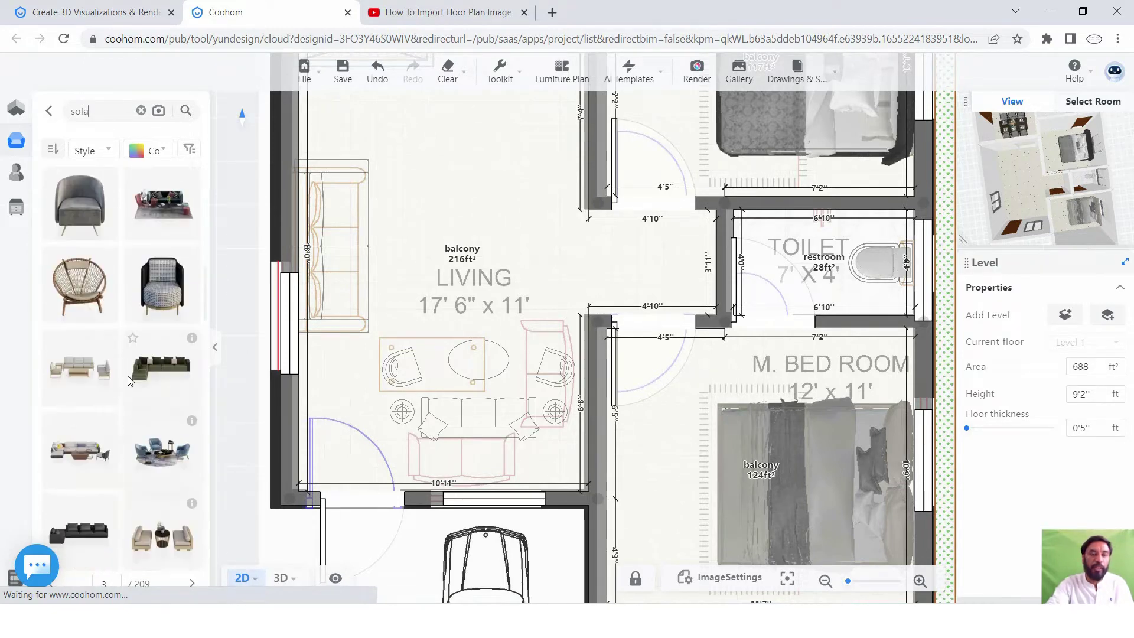
scroll(133, 382, down, 1)
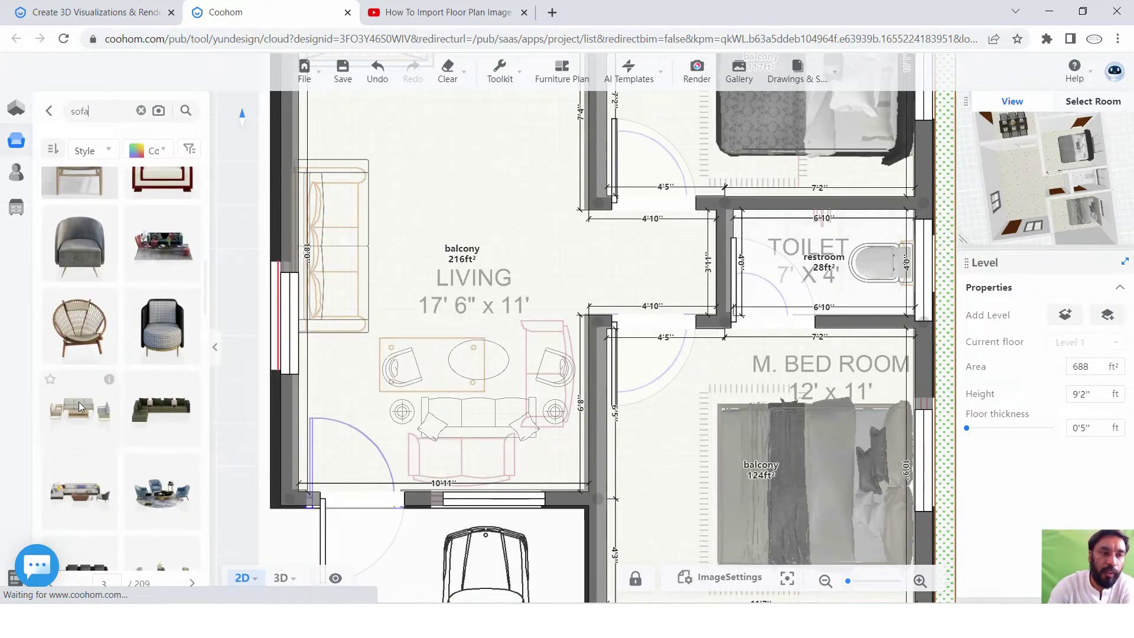
scroll(83, 399, down, 2)
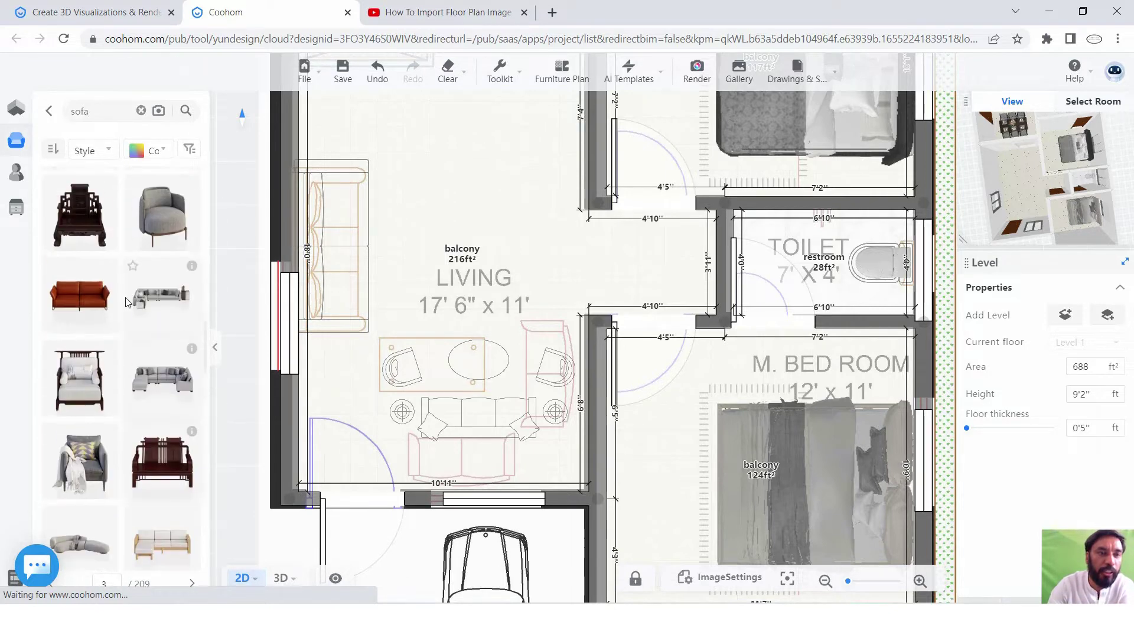
scroll(125, 328, down, 2)
scroll(125, 328, down, 1)
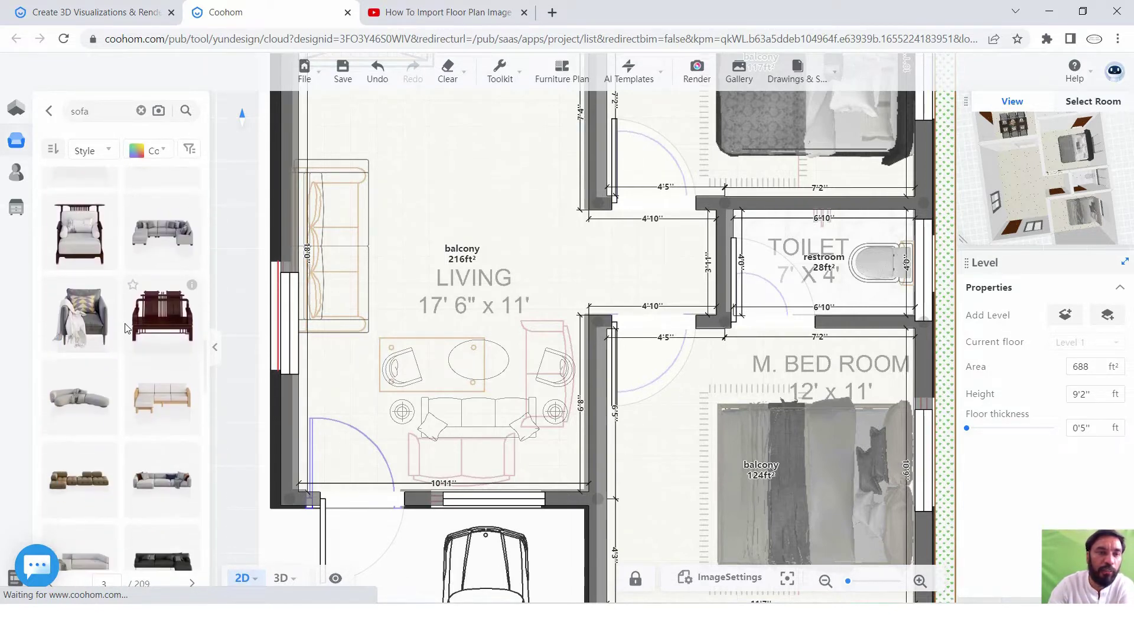
scroll(125, 329, up, 1)
scroll(119, 313, up, 1)
scroll(116, 302, up, 1)
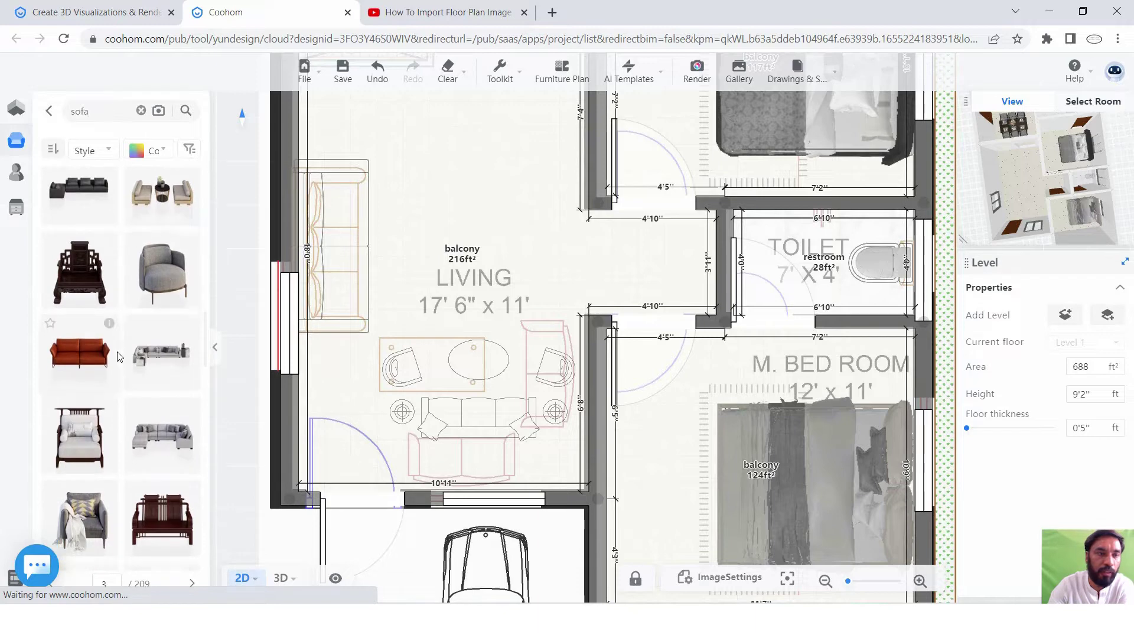
scroll(112, 331, down, 3)
scroll(116, 349, down, 3)
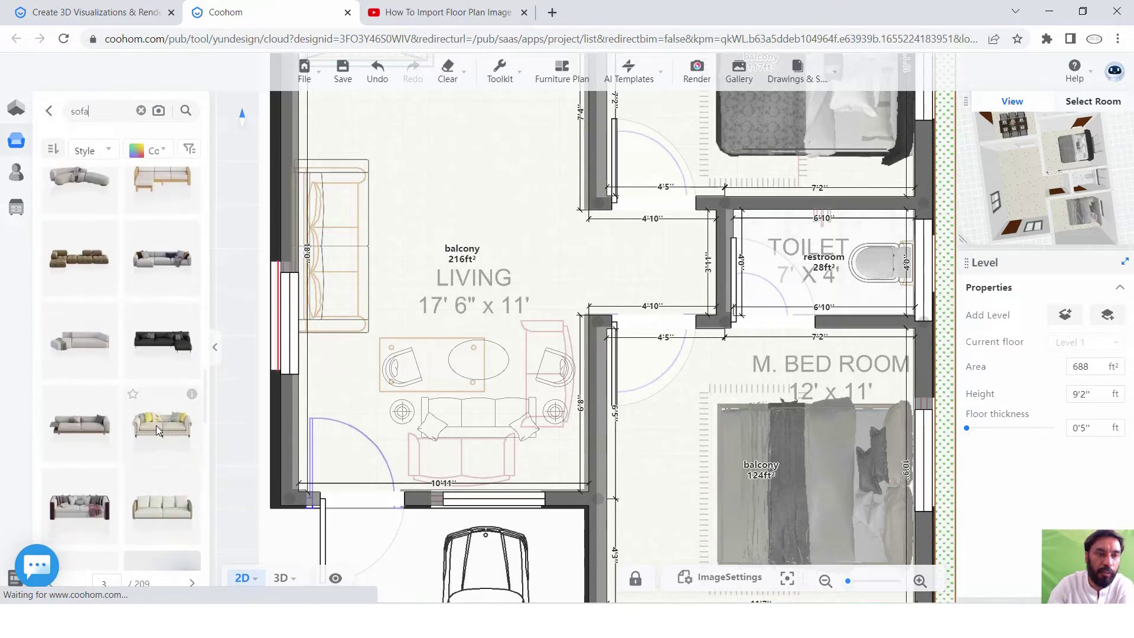
Place an American sofa along the living room's lower wall, resized to 7'0" × 2'10".
drag(156, 425, 466, 445)
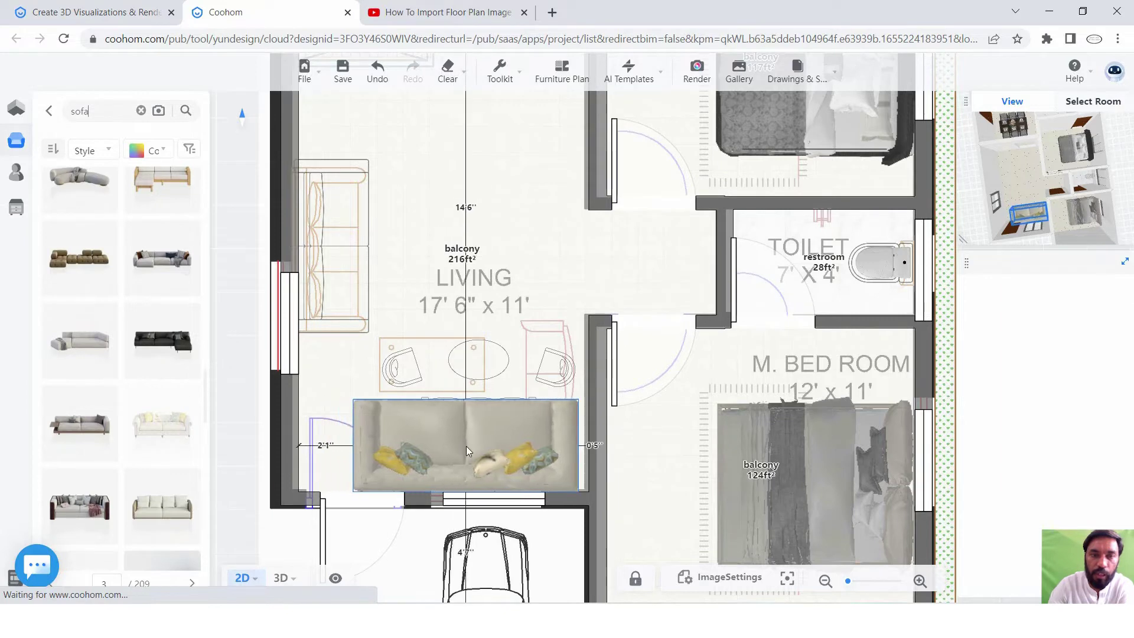
click(466, 445)
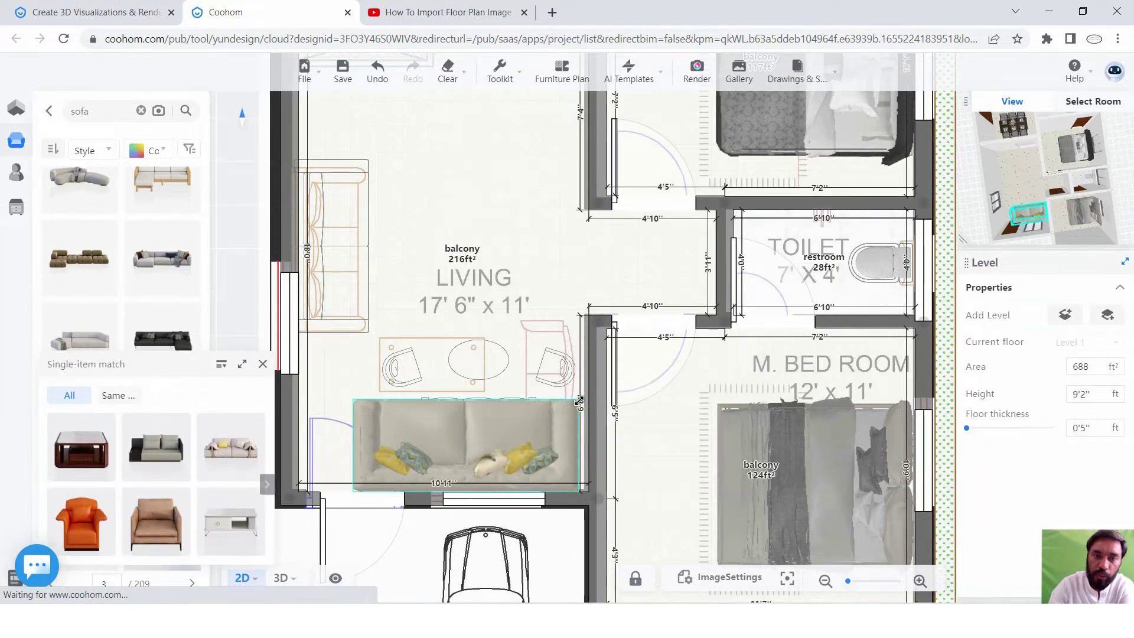
click(579, 403)
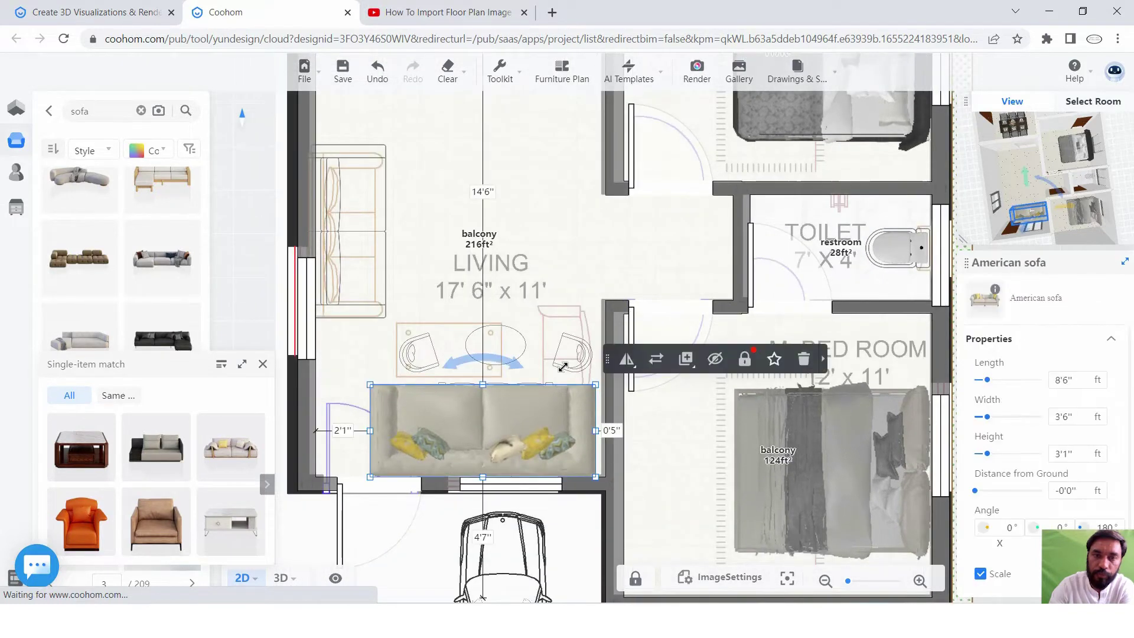
drag(582, 390, 556, 402)
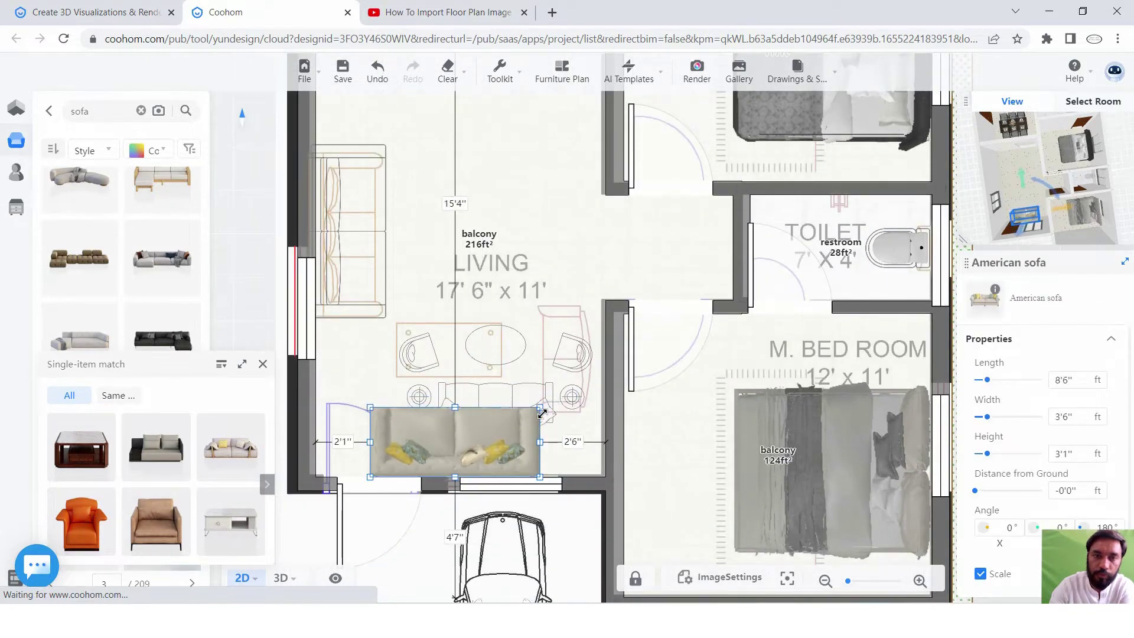
mouse_move(489, 431)
mouse_down()
mouse_move(511, 395)
mouse_move(511, 417)
mouse_move(517, 411)
mouse_up()
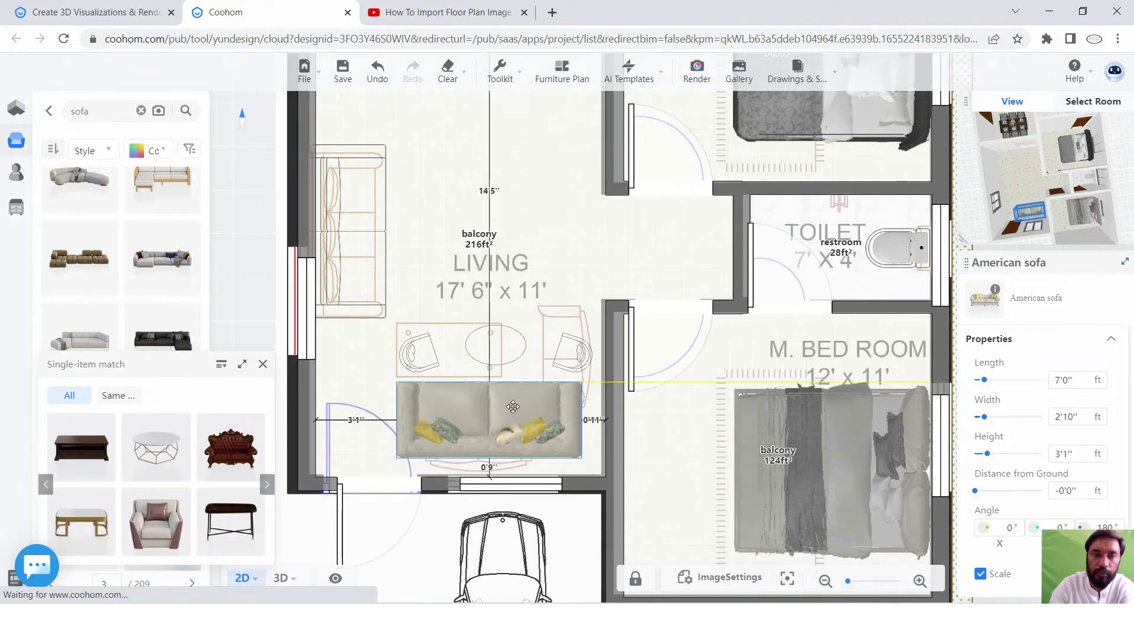
Copy the sofa and place the copy turned 90° along the room's right side.
click(431, 395)
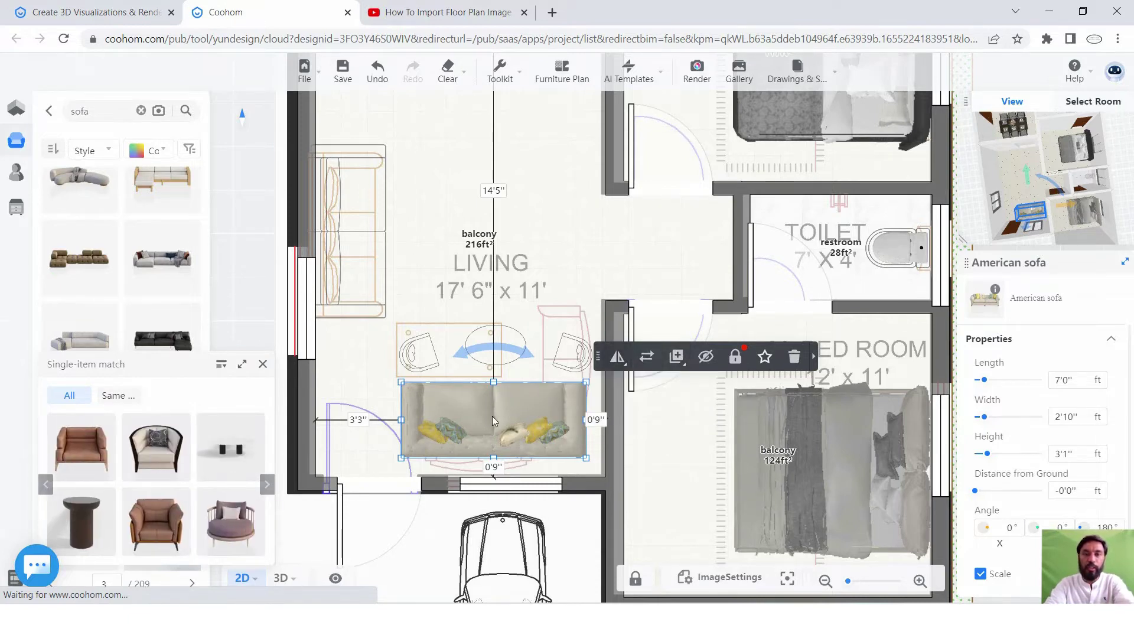
key(ctrl+c)
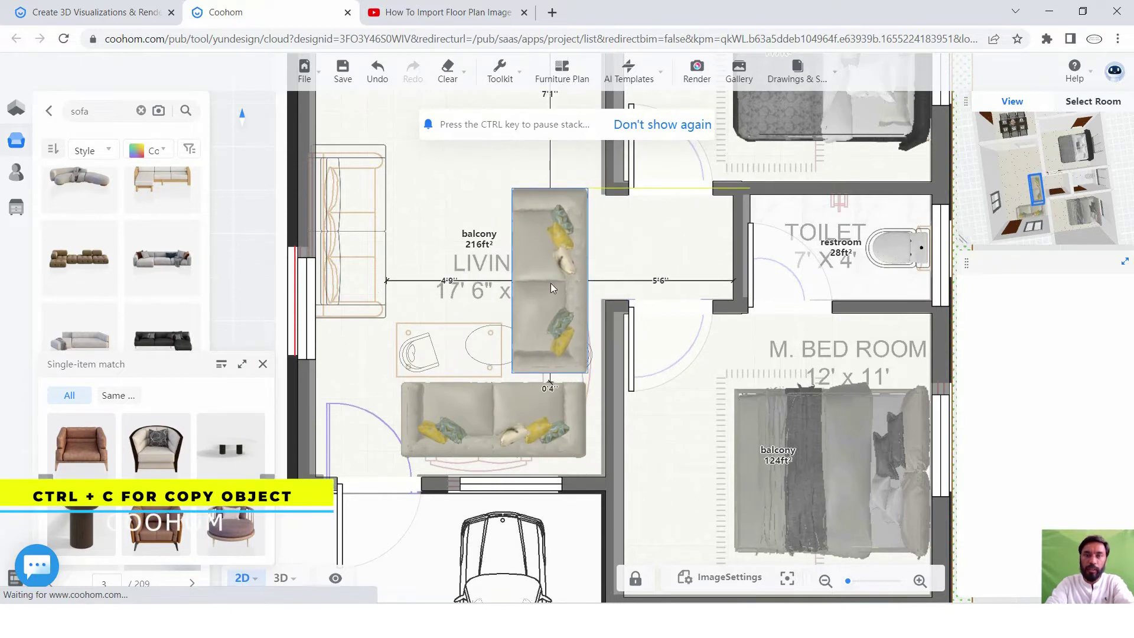
click(551, 287)
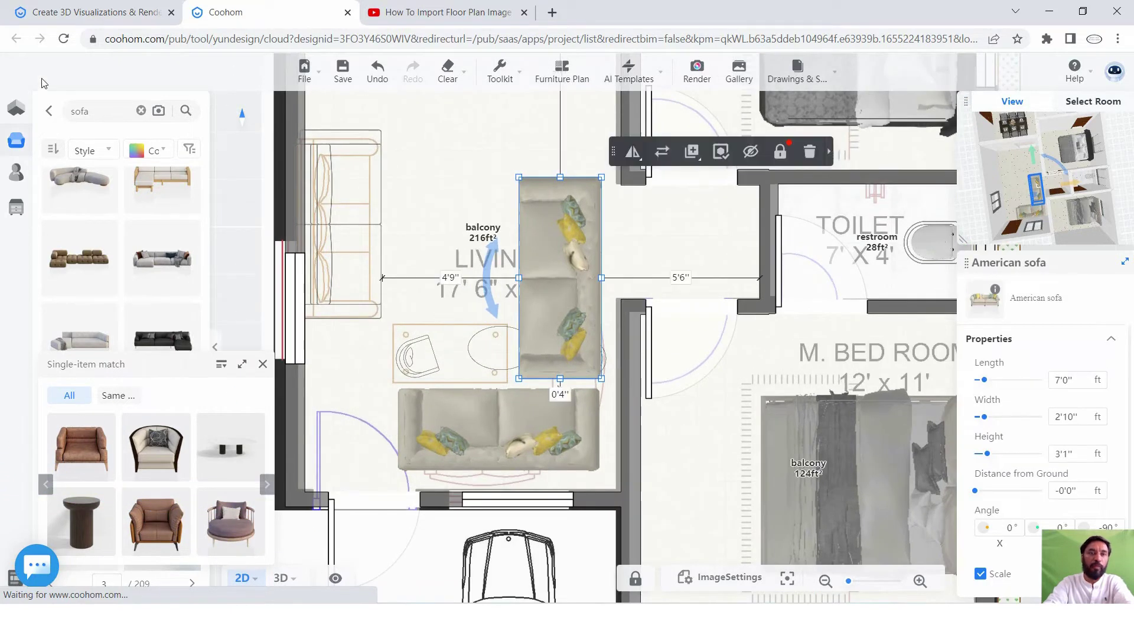
click(141, 111)
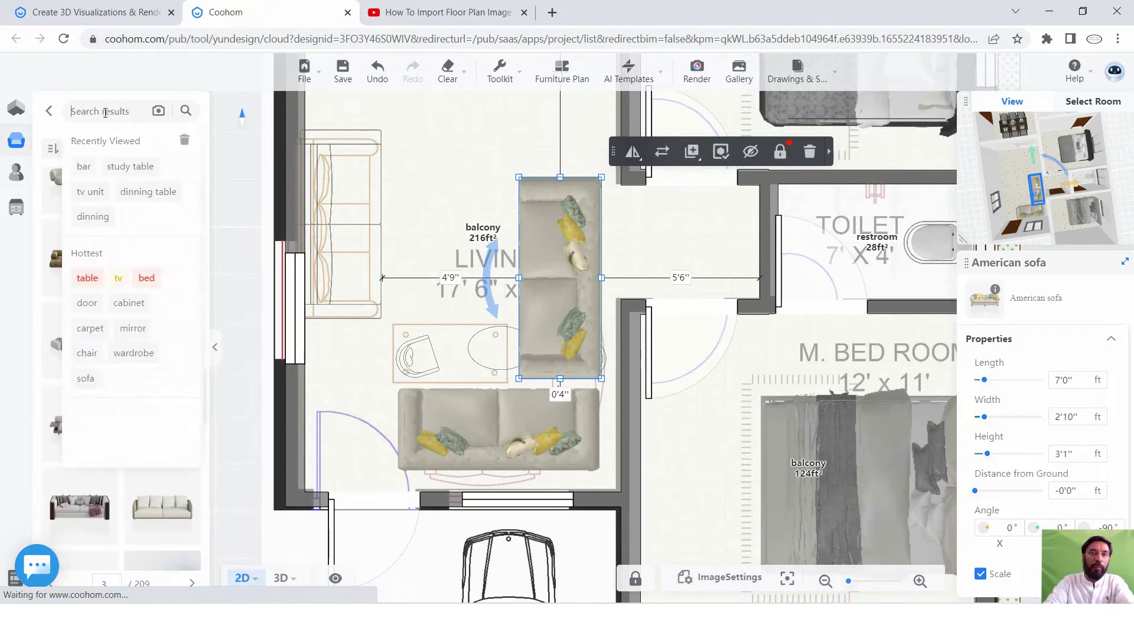
Search the library for 'center table' and browse the results.
text(cente)
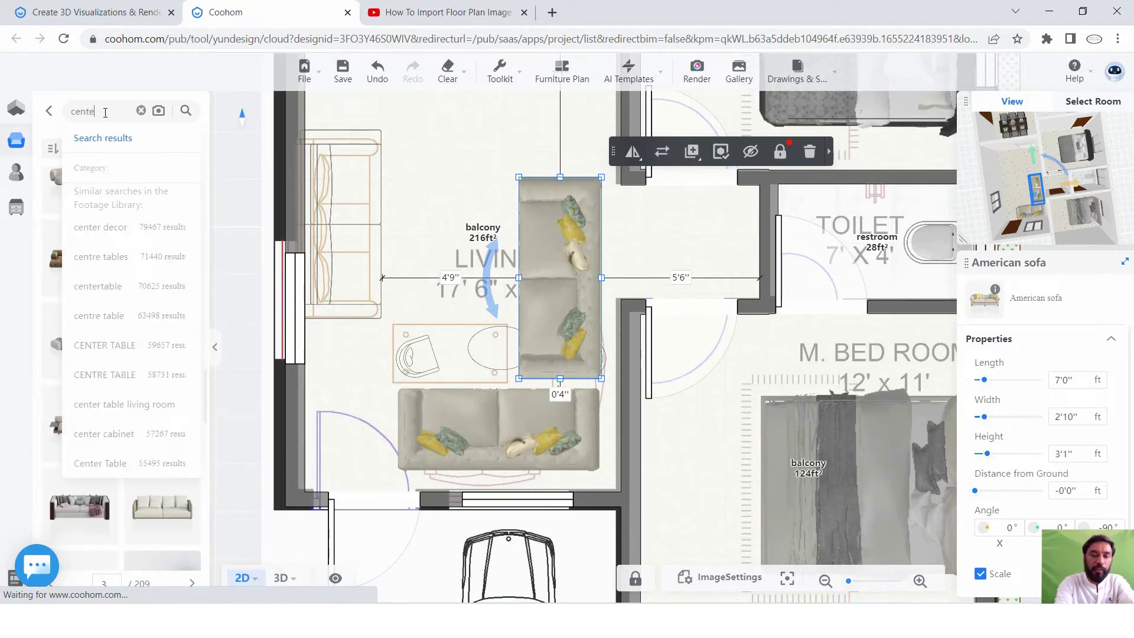
text(table)
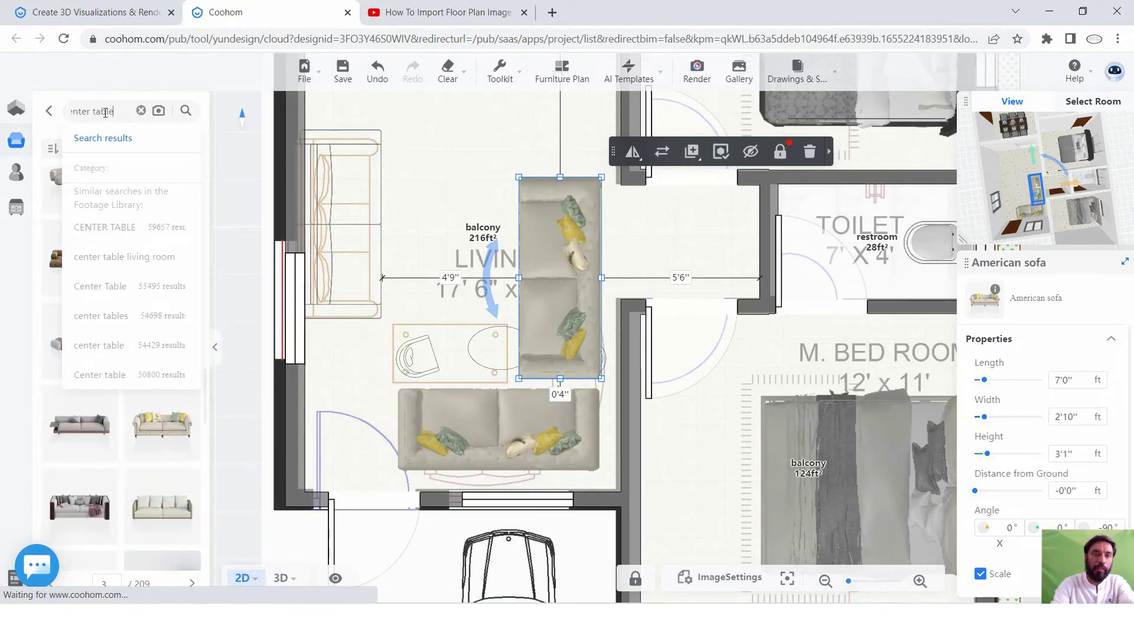
key(Return)
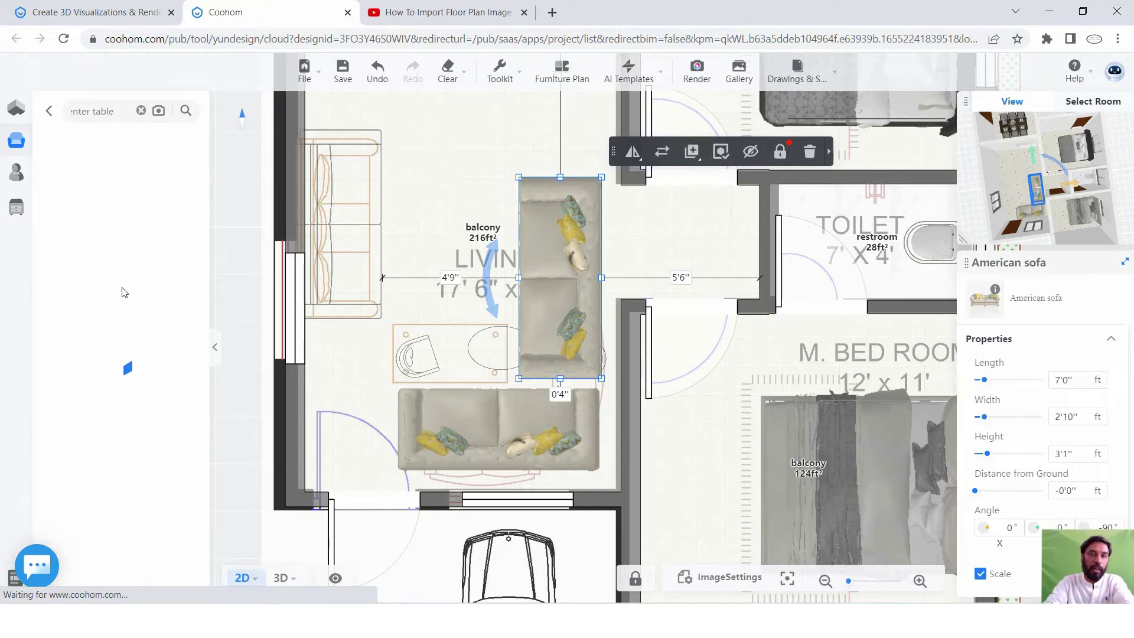
scroll(118, 366, down, 3)
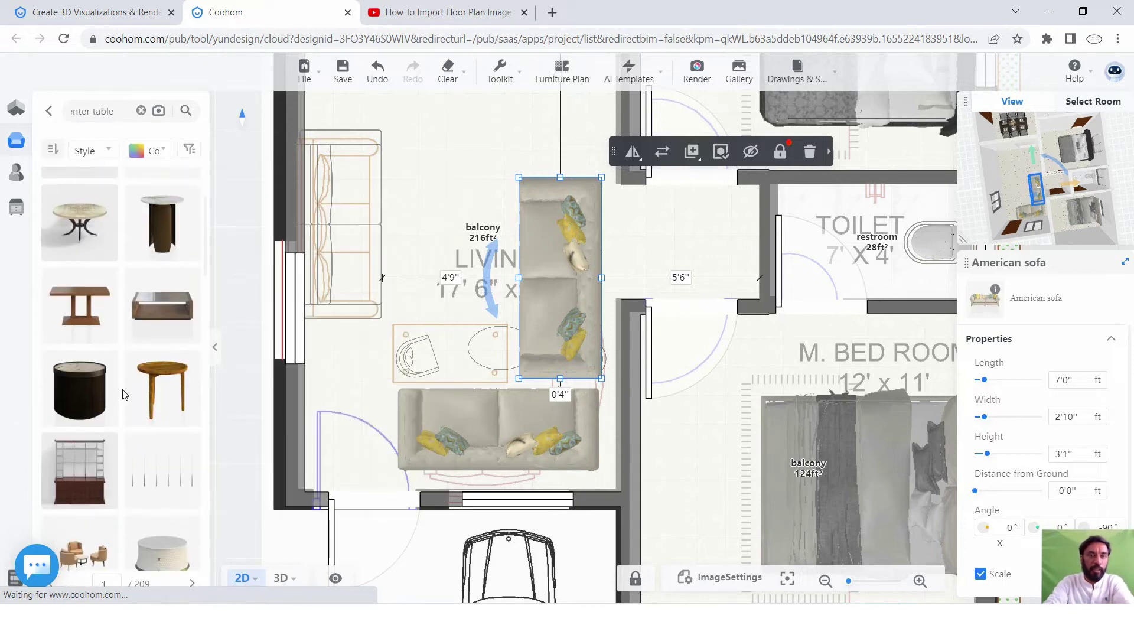
scroll(122, 394, down, 3)
scroll(142, 421, down, 3)
scroll(136, 381, down, 3)
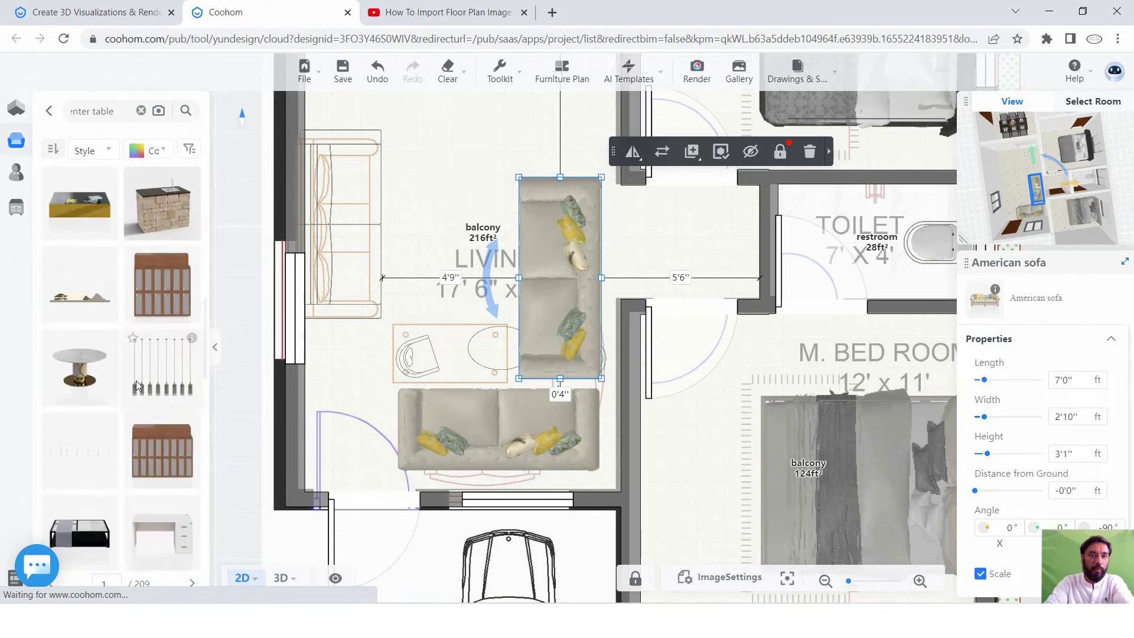
scroll(118, 373, down, 3)
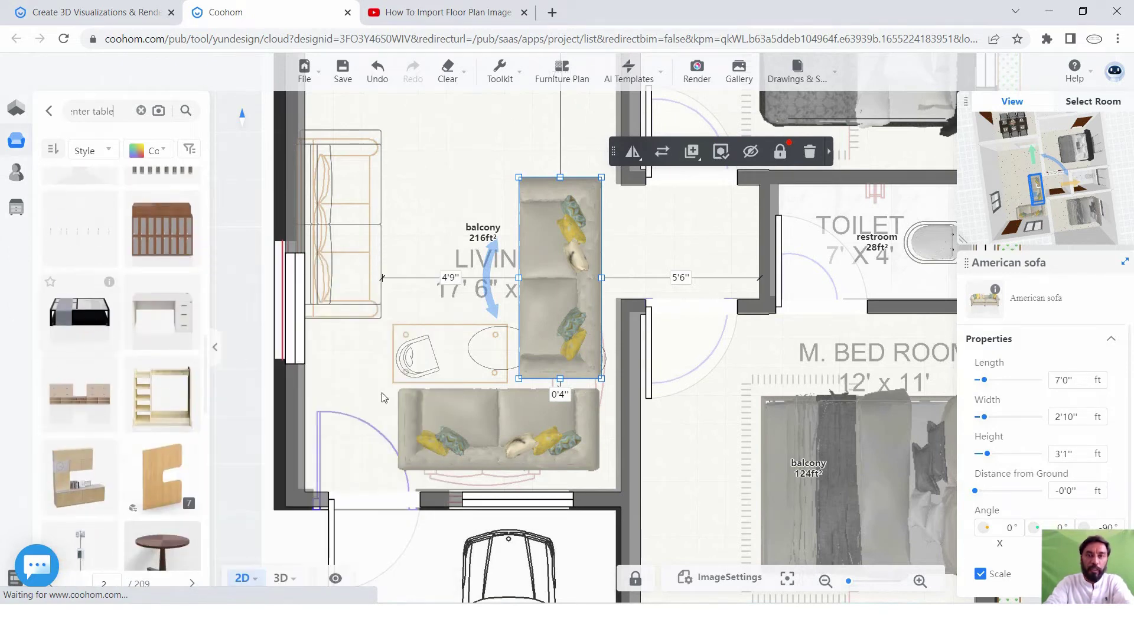
Add the 4'6" × 3'11" marble-and-black center table at the plan's left edge.
drag(382, 397, 451, 317)
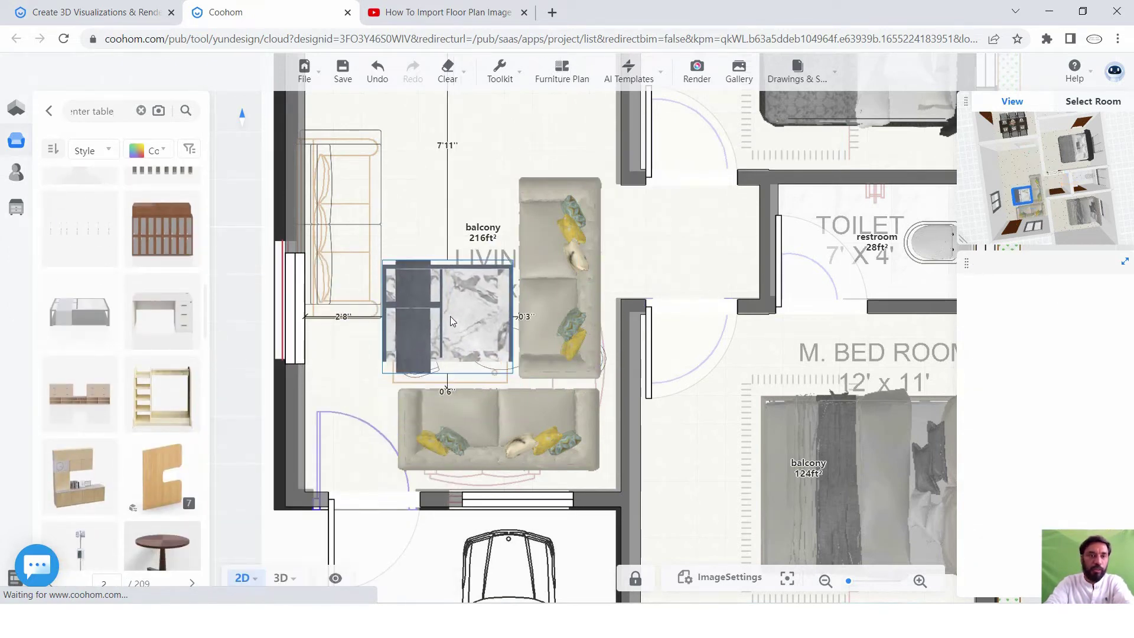
scroll(118, 389, down, 4)
scroll(118, 387, up, 3)
scroll(121, 391, down, 3)
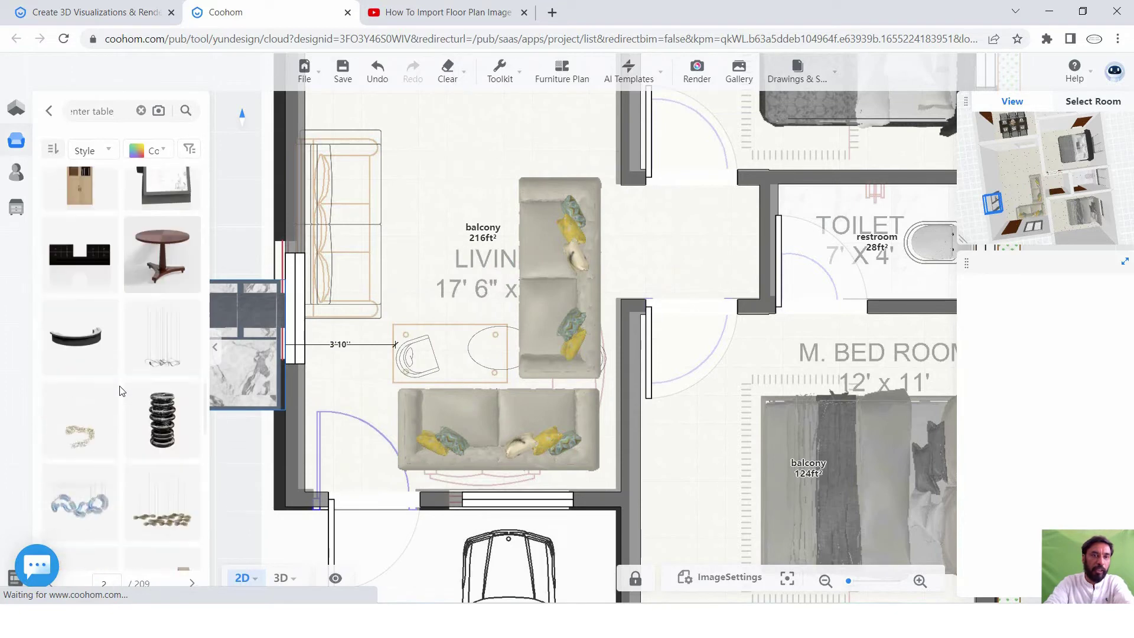
scroll(120, 392, down, 1)
scroll(127, 419, down, 3)
scroll(99, 390, down, 3)
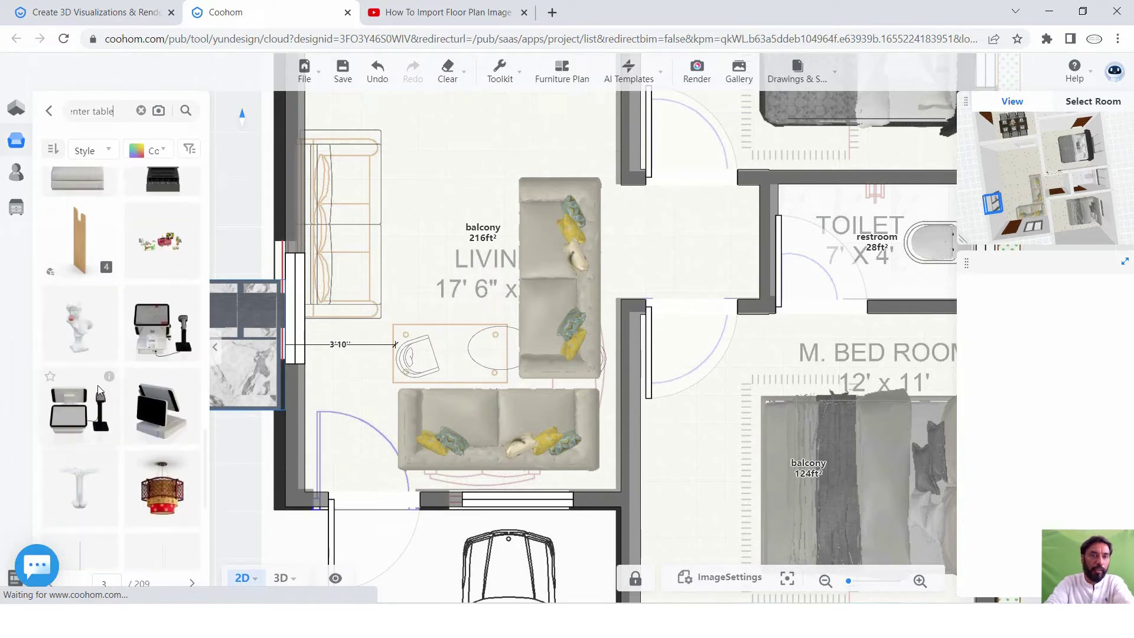
scroll(99, 390, down, 3)
scroll(106, 401, down, 3)
scroll(114, 415, down, 3)
scroll(114, 415, down, 3)
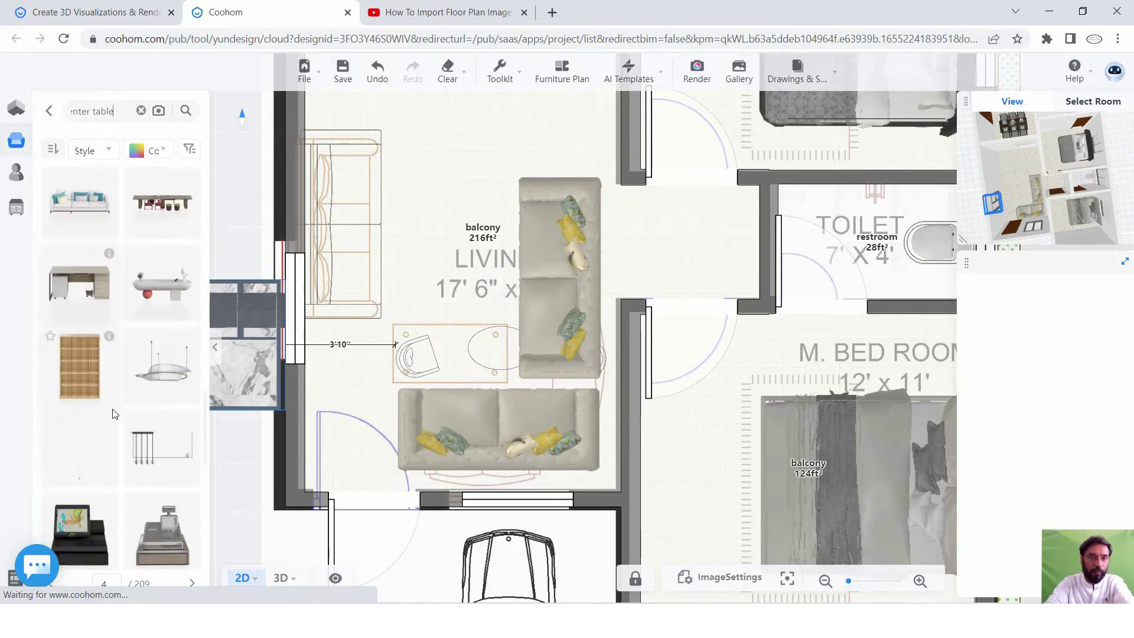
scroll(114, 413, down, 3)
scroll(128, 423, down, 3)
scroll(133, 418, down, 3)
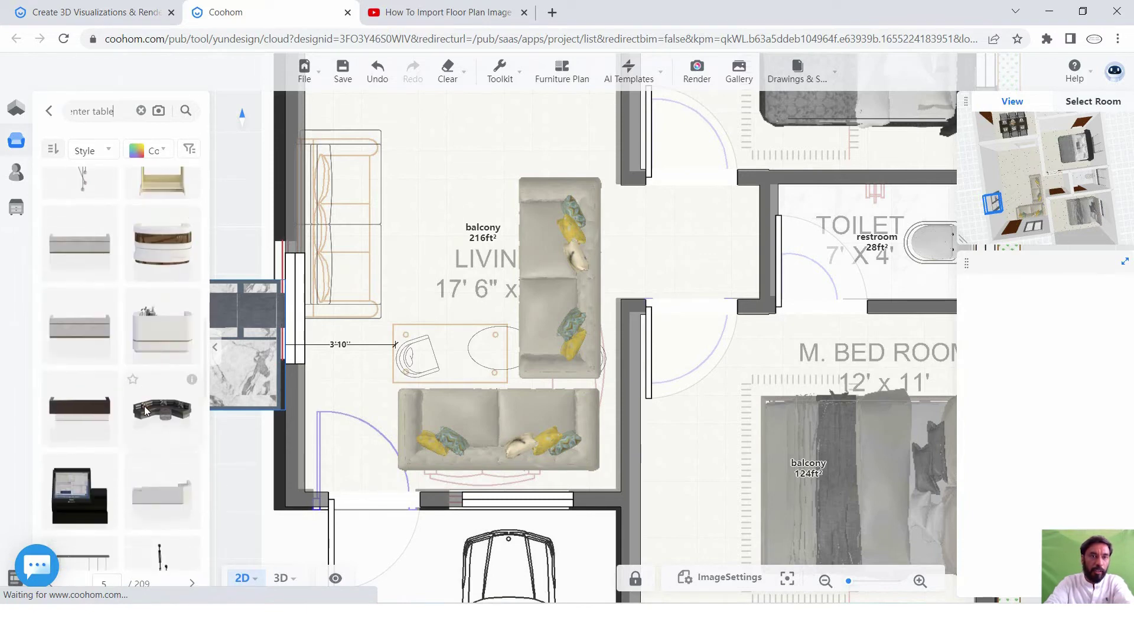
scroll(139, 412, down, 3)
scroll(146, 406, down, 3)
scroll(146, 406, down, 3)
scroll(145, 406, down, 3)
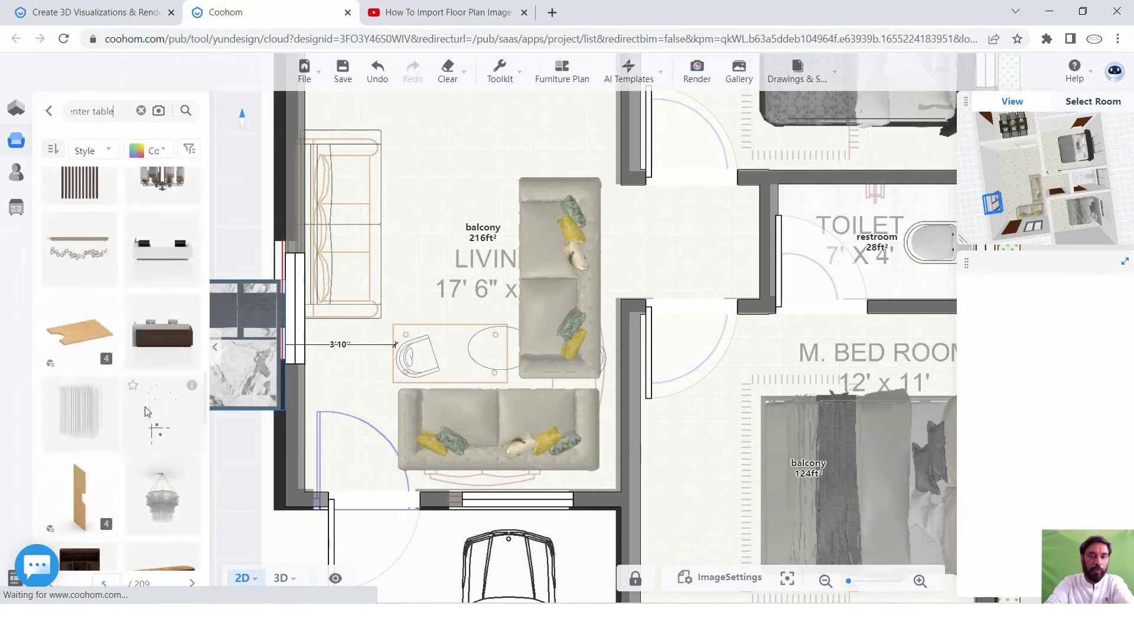
scroll(144, 414, down, 3)
scroll(142, 428, down, 3)
scroll(142, 427, down, 3)
scroll(141, 419, down, 3)
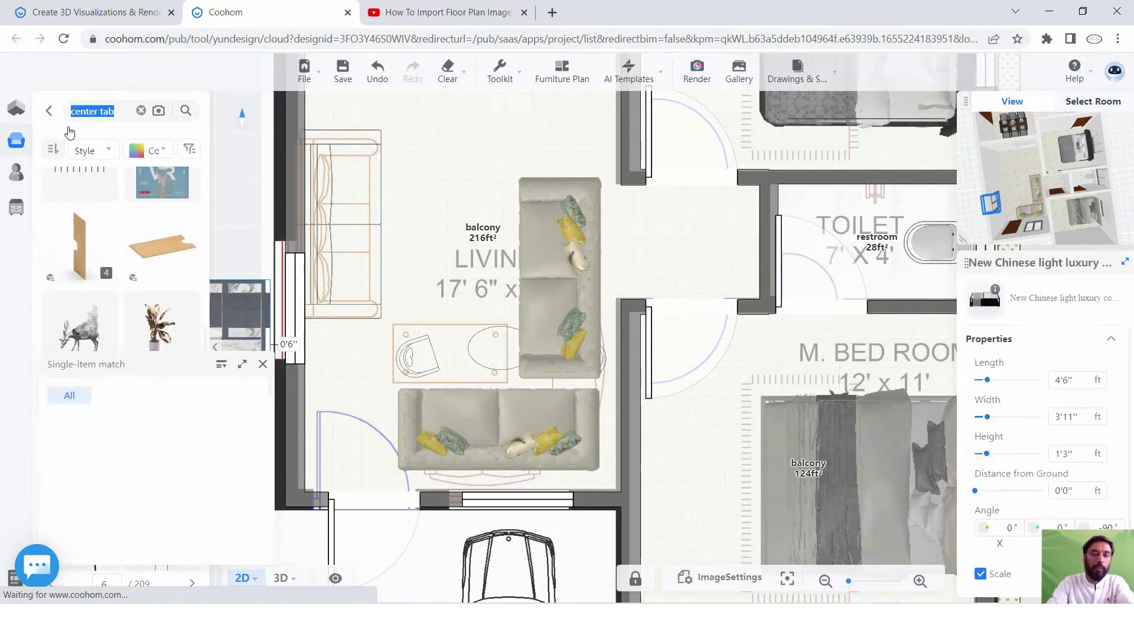
Search 'table' and place the black 4'11" by 3'0" A01 table between the two sofas.
text(table)
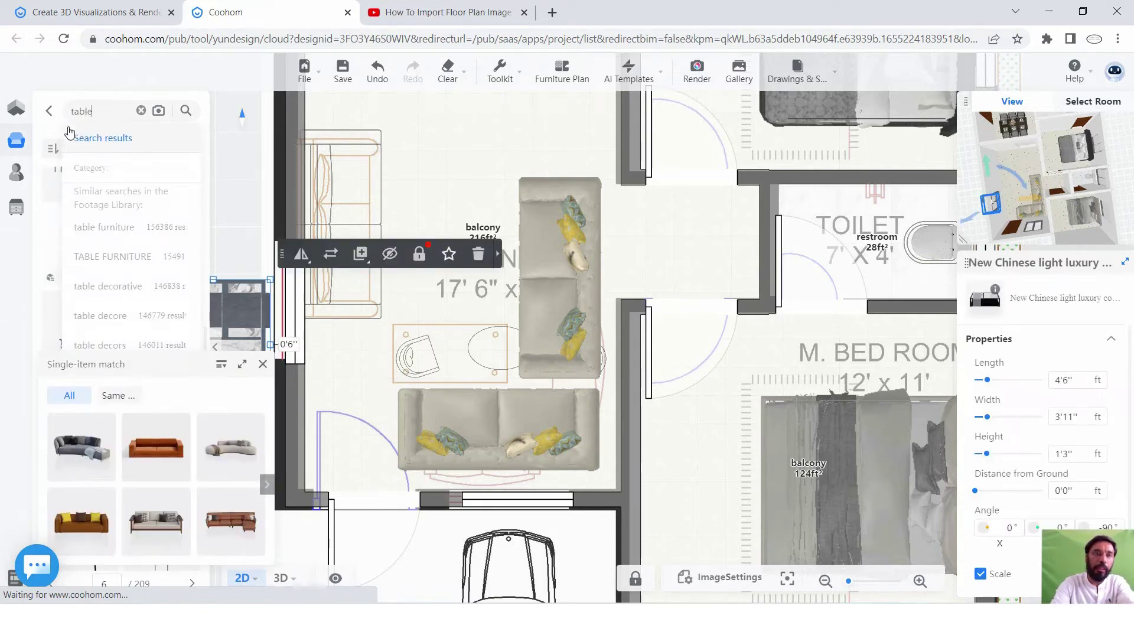
click(70, 135)
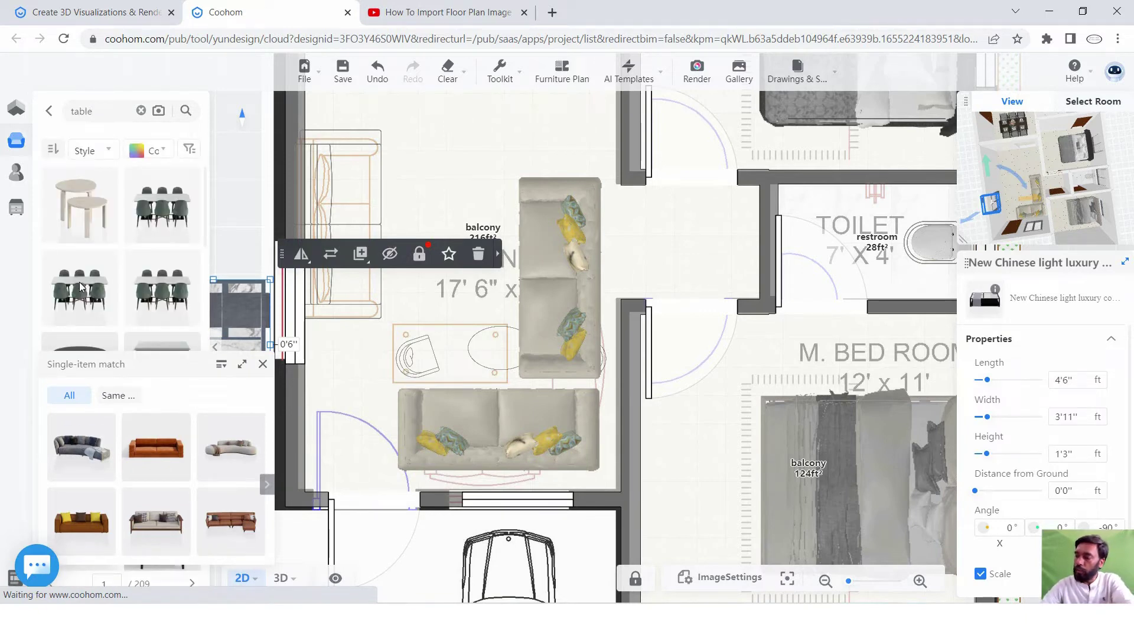
mouse_move(161, 341)
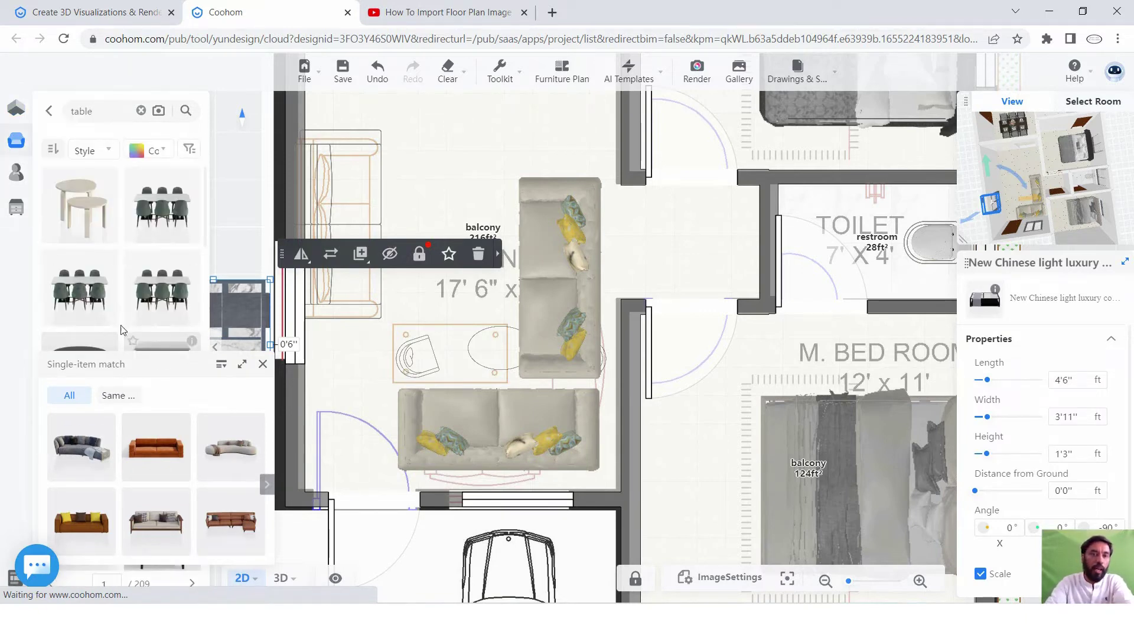
scroll(145, 332, down, 2)
scroll(150, 354, down, 2)
scroll(183, 269, down, 2)
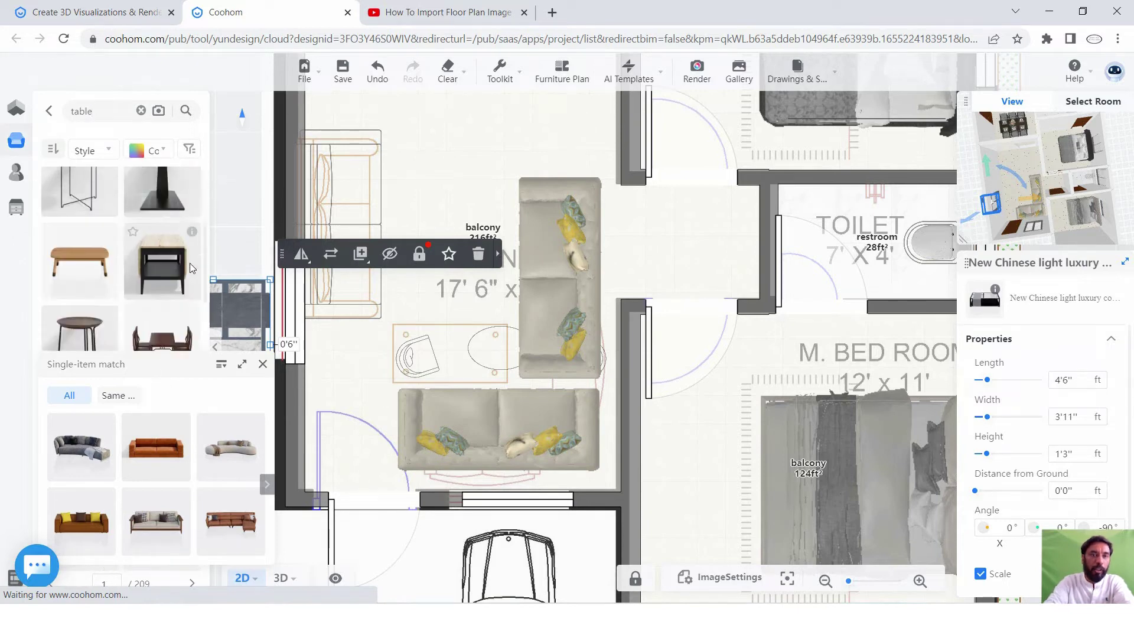
scroll(168, 253, down, 2)
scroll(168, 254, down, 2)
scroll(88, 245, down, 2)
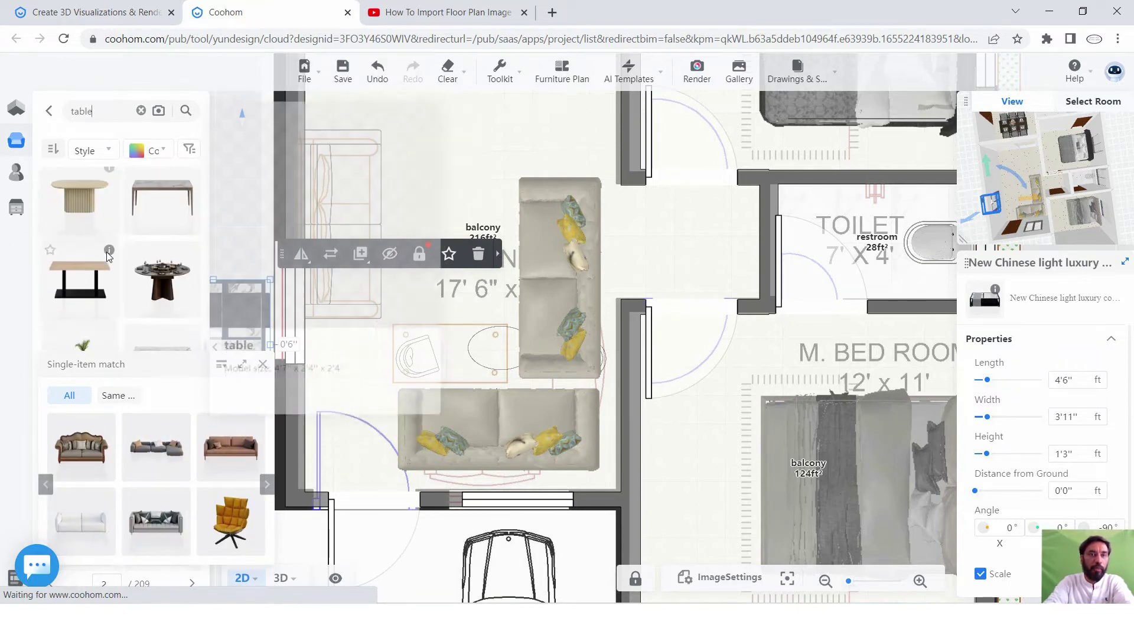
scroll(118, 223, down, 2)
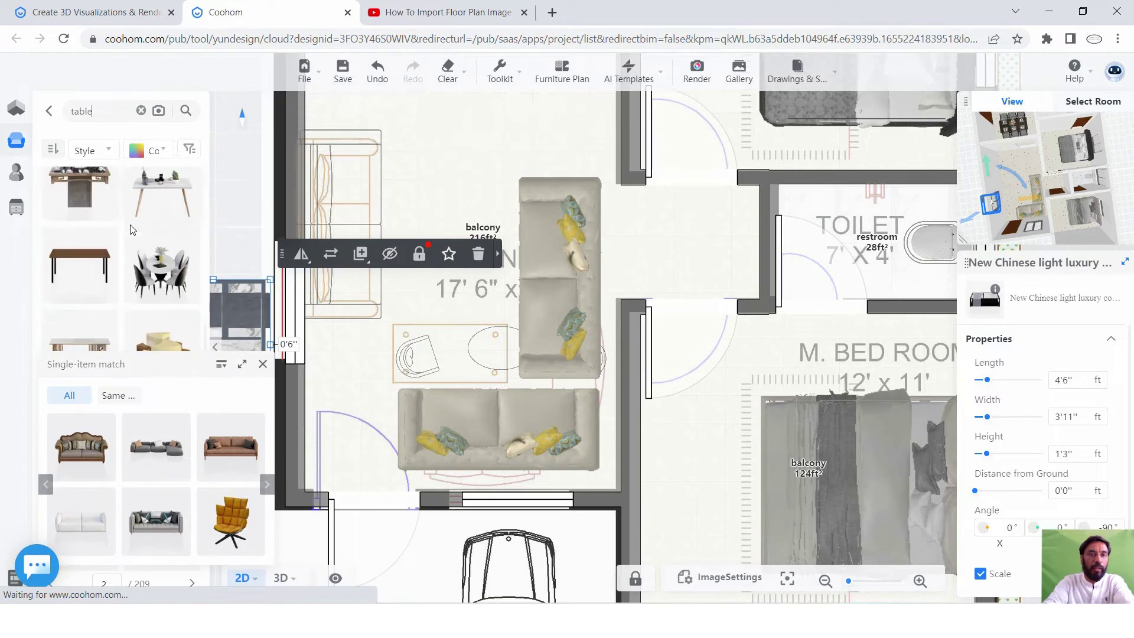
scroll(131, 227, down, 2)
scroll(129, 248, down, 2)
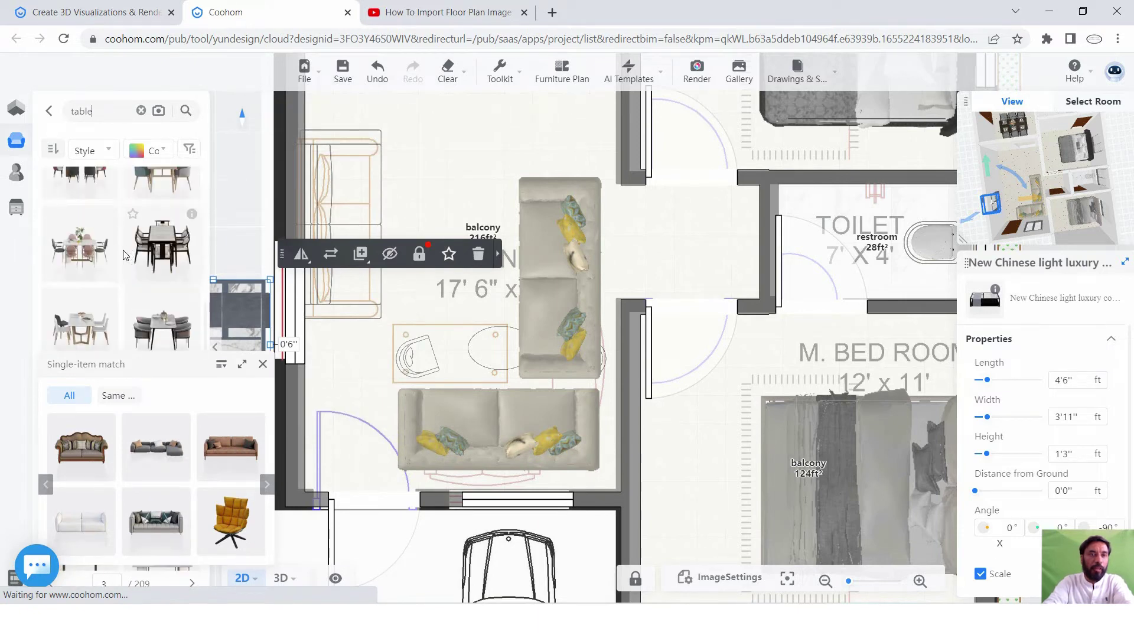
scroll(118, 266, down, 2)
scroll(102, 295, down, 2)
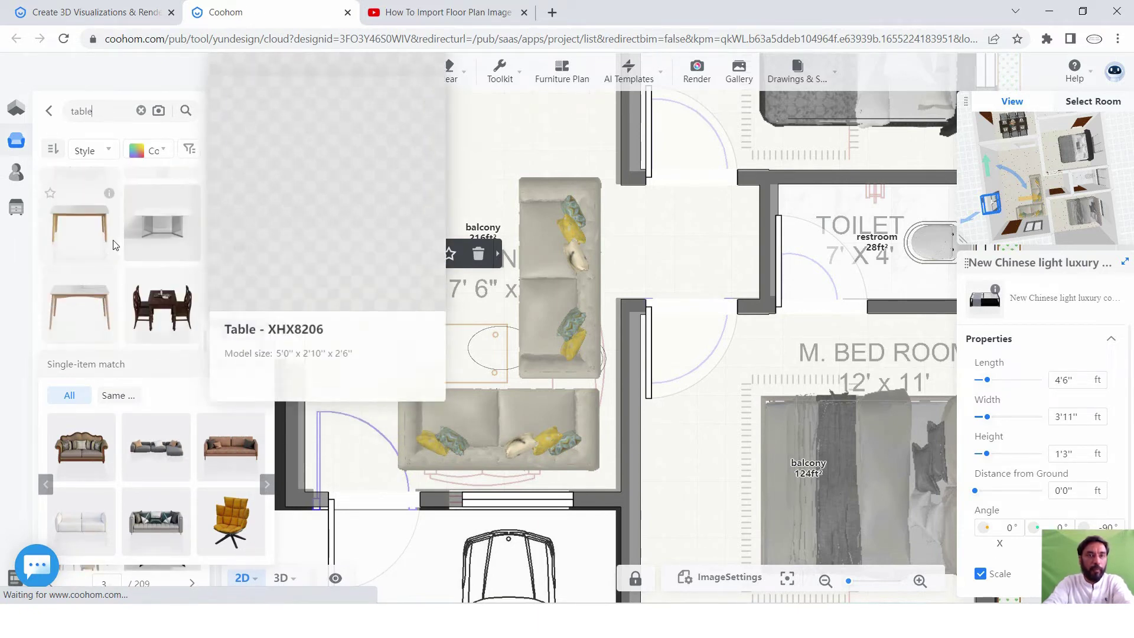
scroll(116, 249, down, 2)
scroll(117, 251, down, 1)
scroll(119, 254, down, 2)
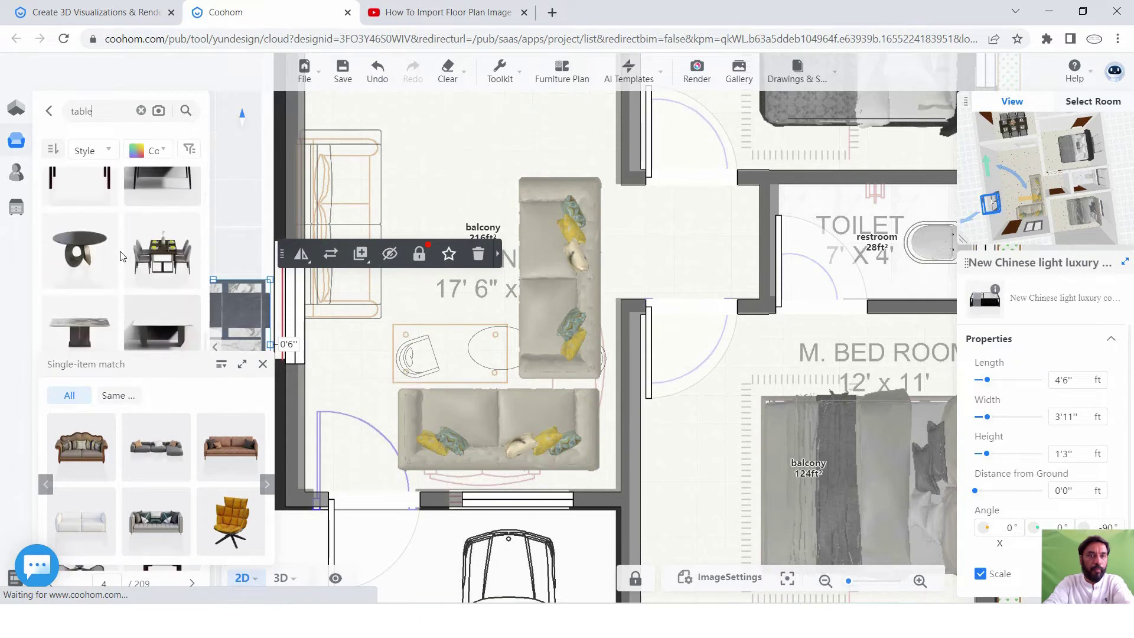
drag(88, 265, 451, 293)
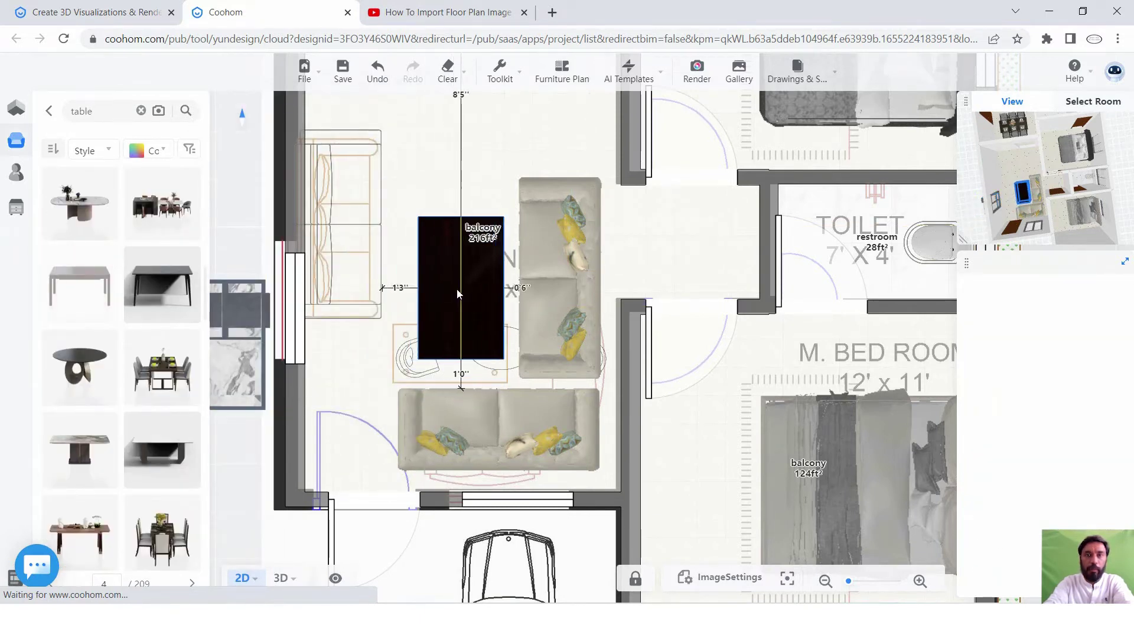
click(460, 295)
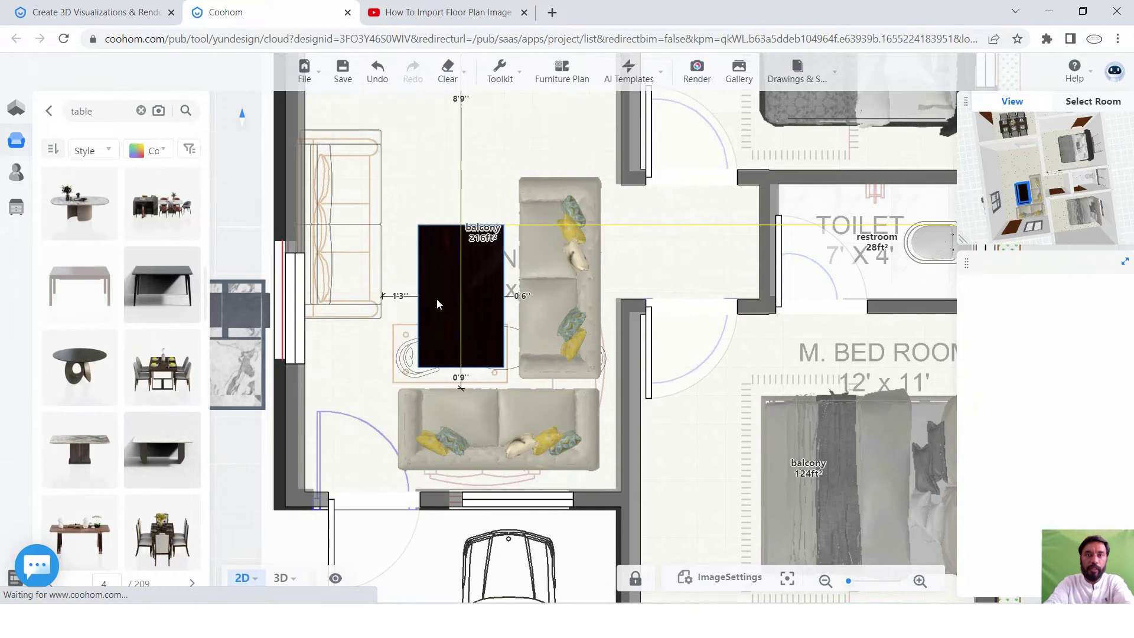
Move the American sofa against the left wall, facing the black table.
click(566, 263)
mouse_move(553, 260)
mouse_down()
mouse_move(559, 271)
mouse_move(342, 225)
mouse_up()
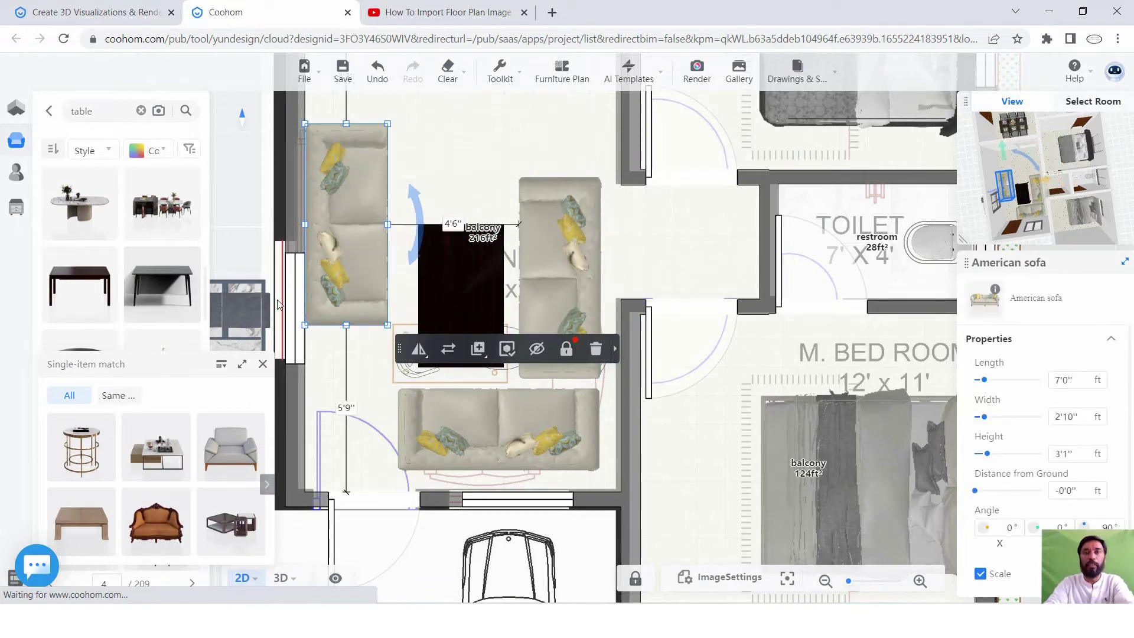
scroll(387, 278, down, 3)
scroll(378, 251, up, 3)
scroll(378, 250, up, 1)
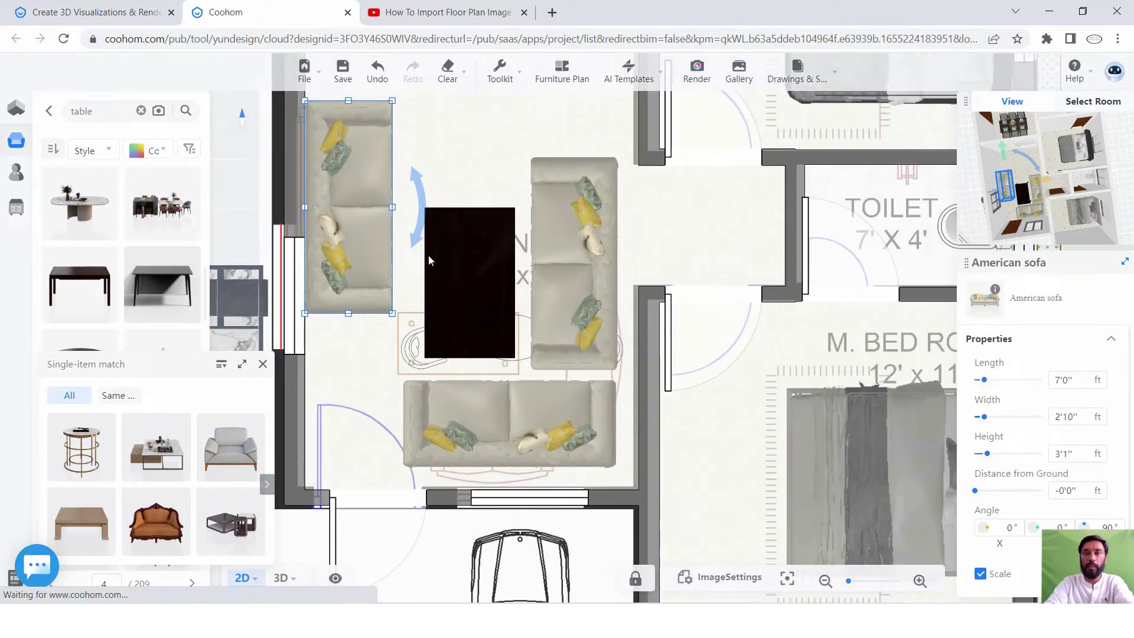
scroll(415, 282, down, 3)
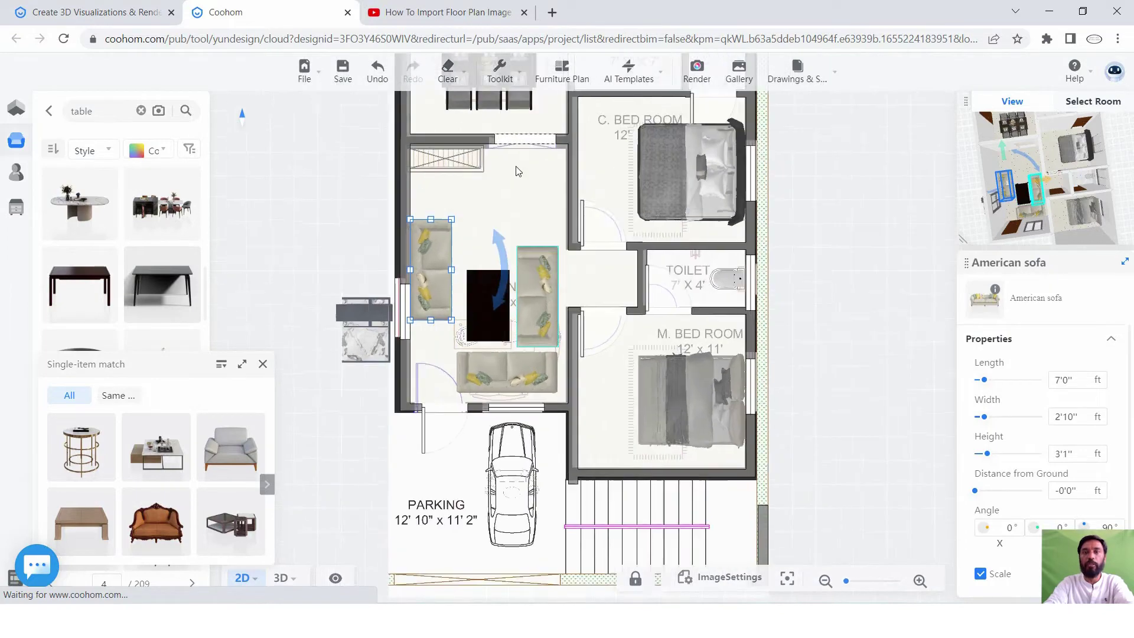
Zoom and orbit the 3D model to check the living-room furniture layout.
scroll(653, 352, up, 2)
scroll(653, 353, down, 2)
scroll(656, 295, down, 1)
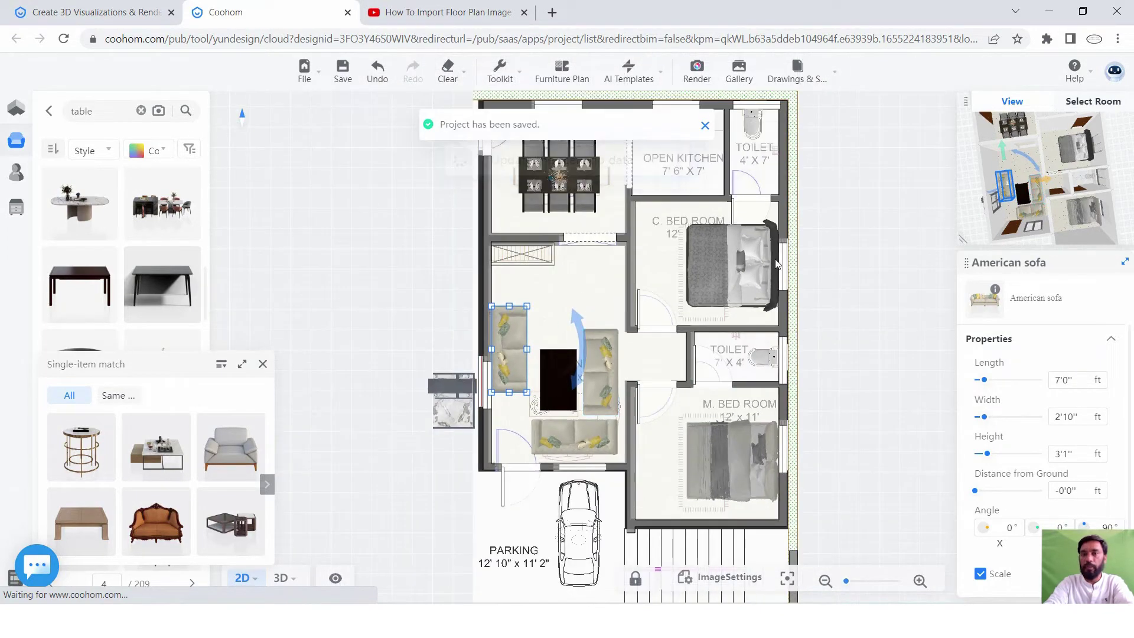
scroll(666, 208, up, 2)
scroll(679, 235, down, 1)
scroll(674, 227, down, 1)
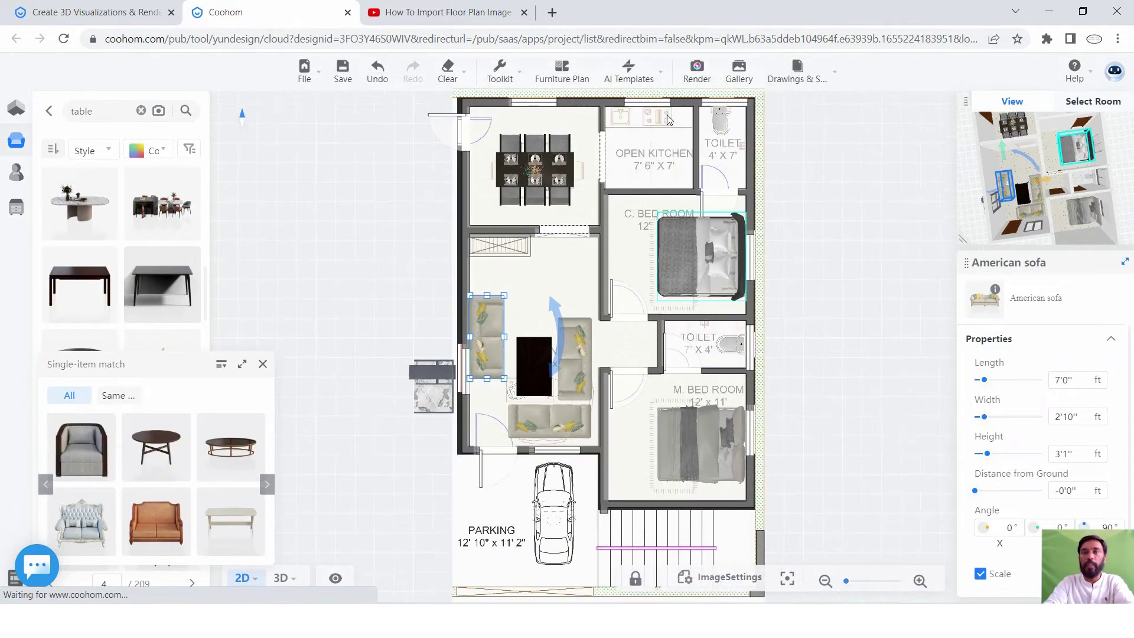
scroll(664, 123, up, 1)
scroll(664, 123, up, 2)
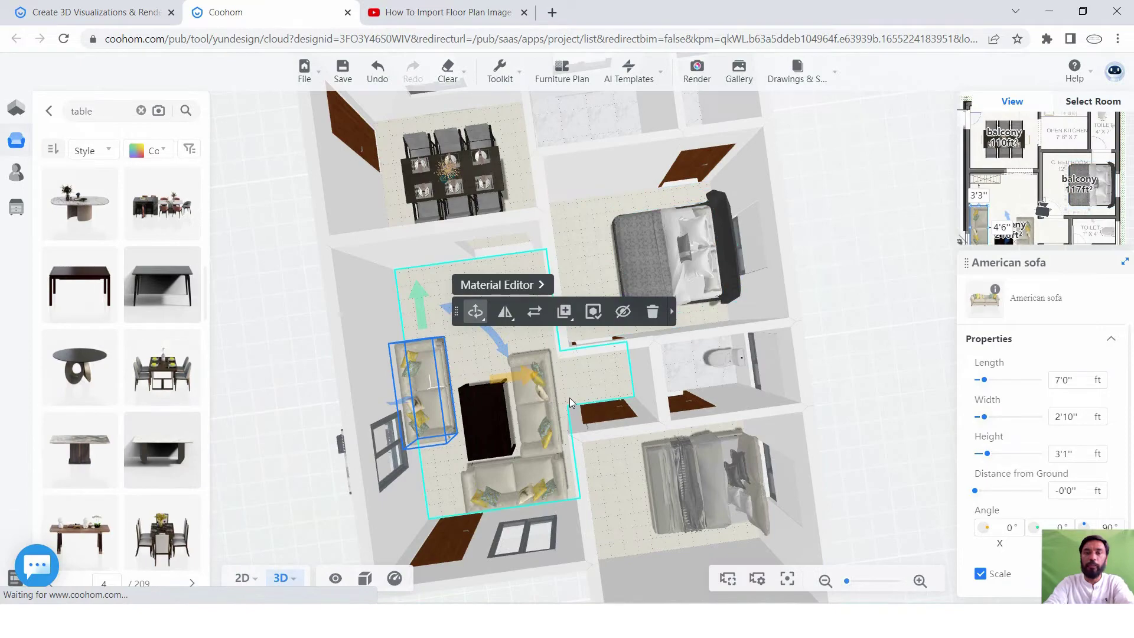
drag(567, 366, 485, 326)
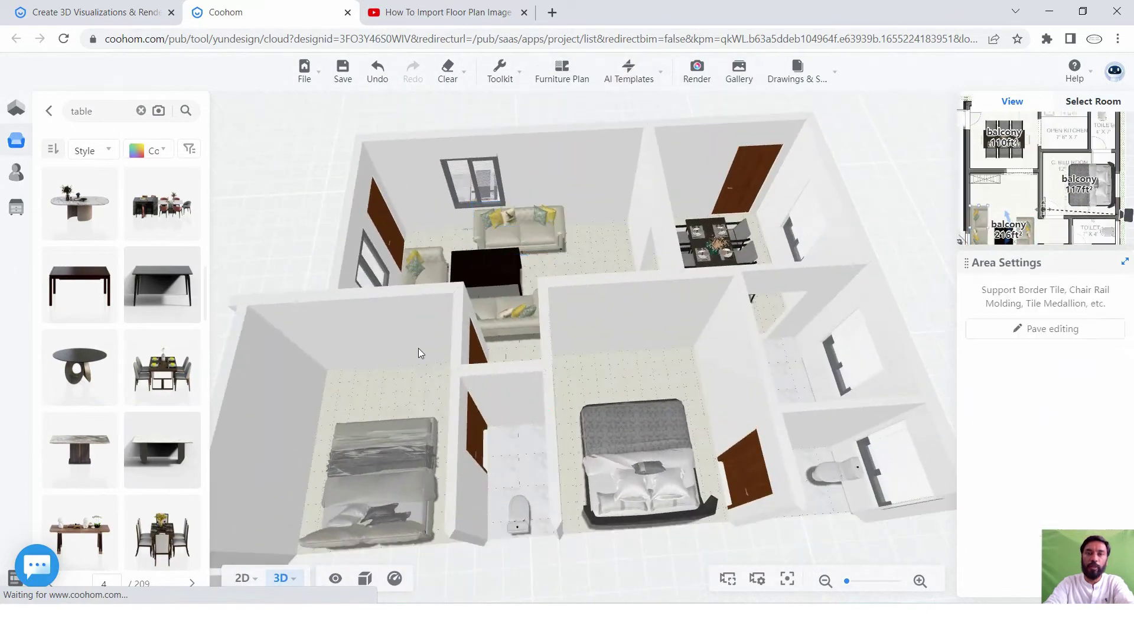
Place the 7'2" by 3'6" kitchen island against the open kitchen's top wall.
scroll(708, 299, down, 1)
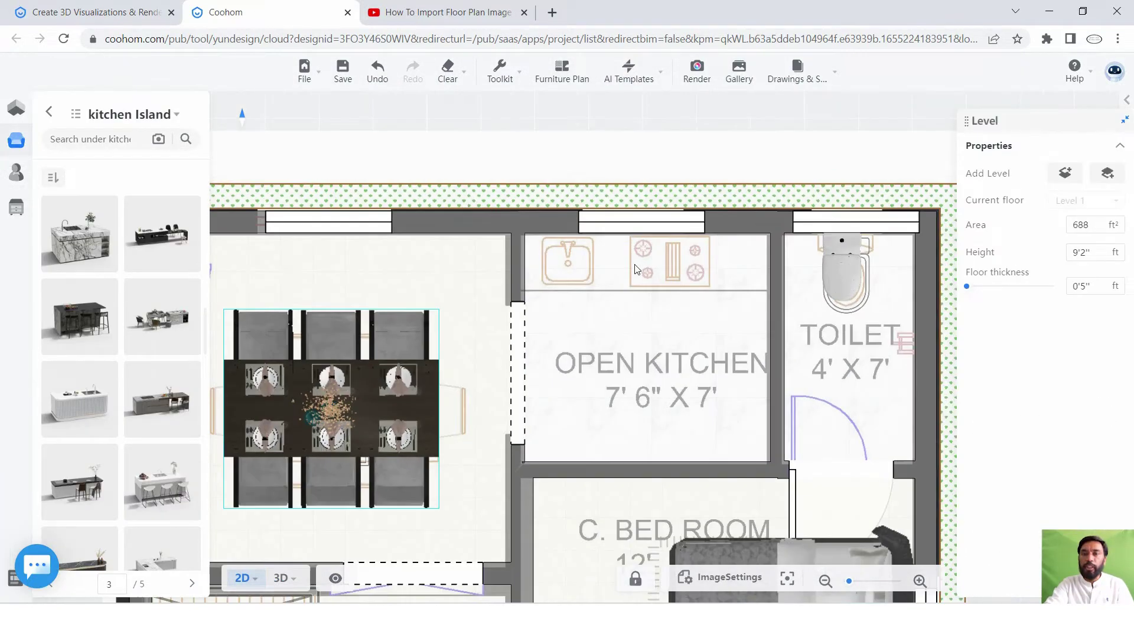
scroll(680, 279, down, 1)
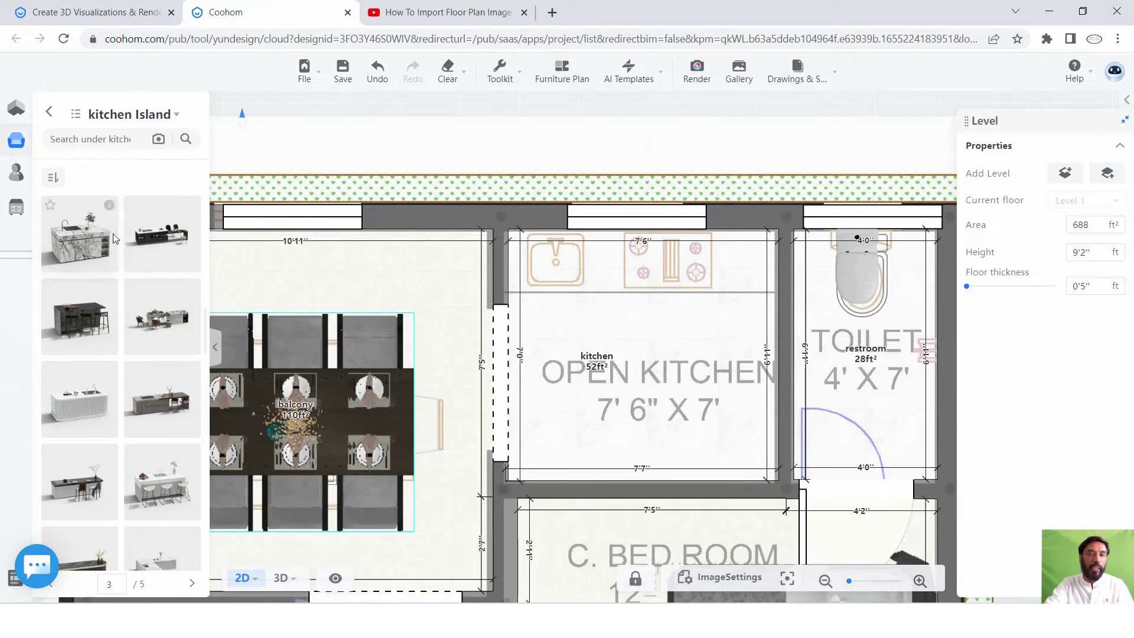
mouse_move(161, 317)
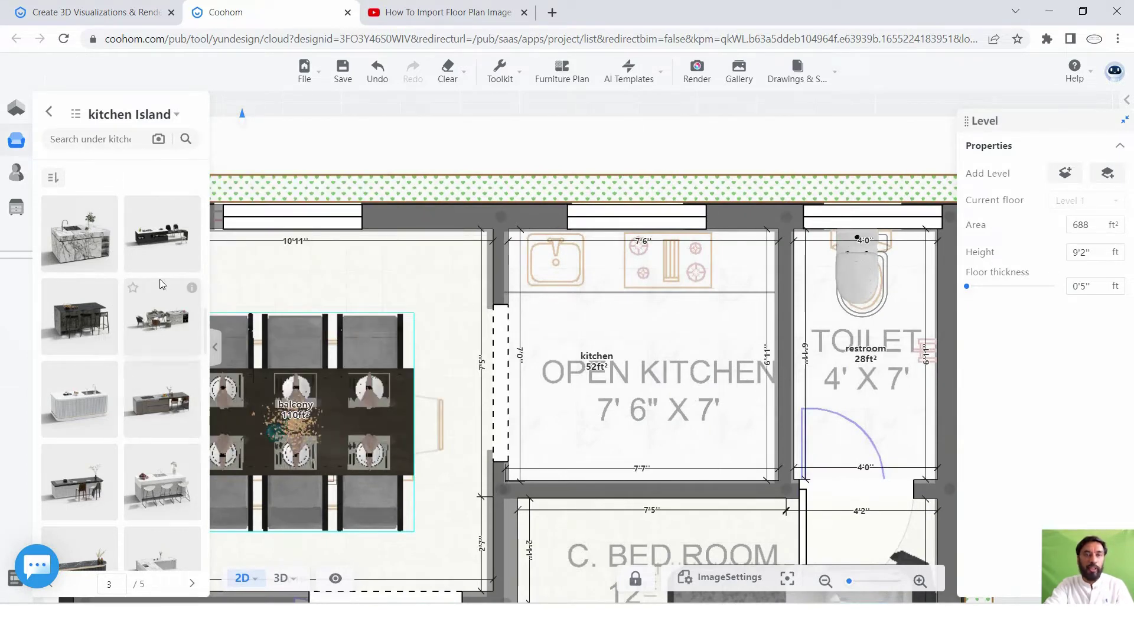
drag(79, 396, 670, 320)
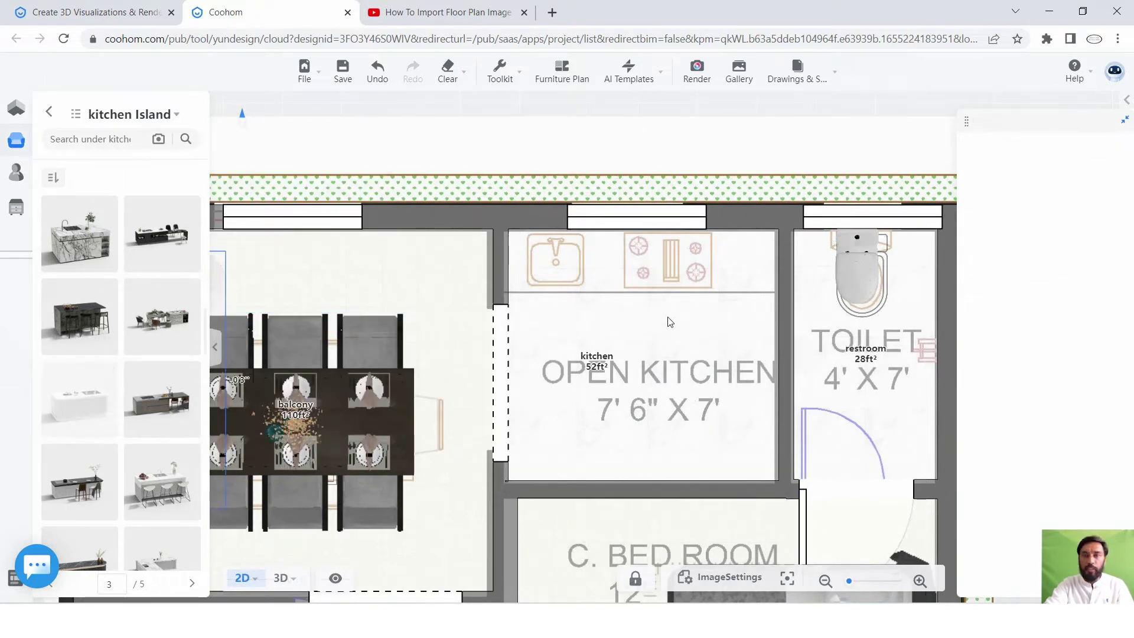
drag(436, 353, 528, 354)
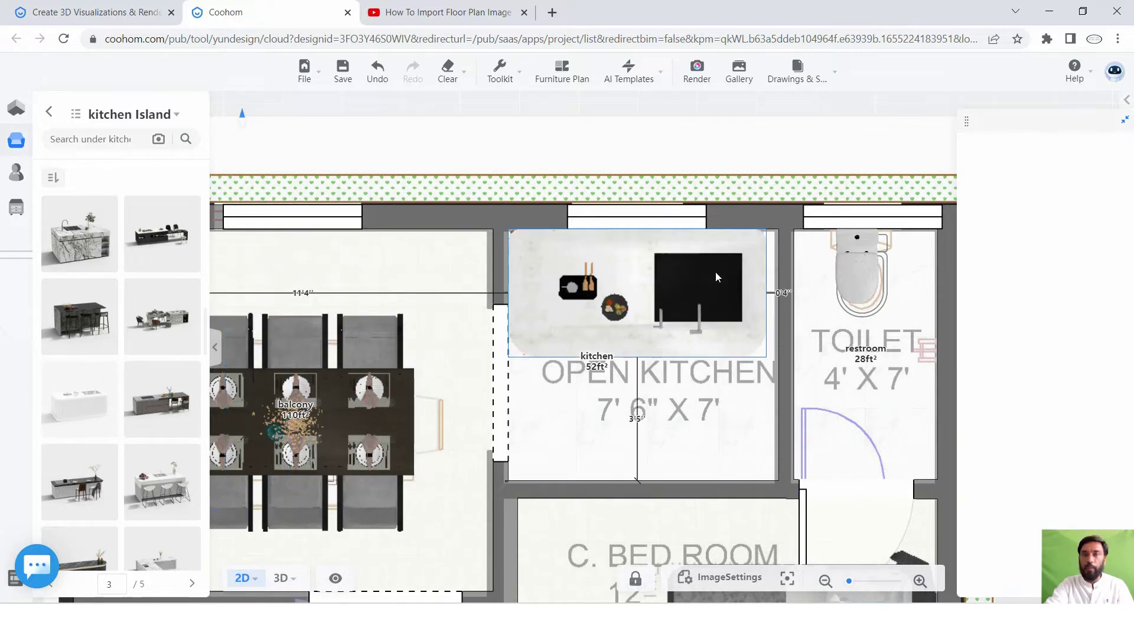
Turn the kitchen island to -180° in 3D and inspect it beside the dining set.
click(282, 578)
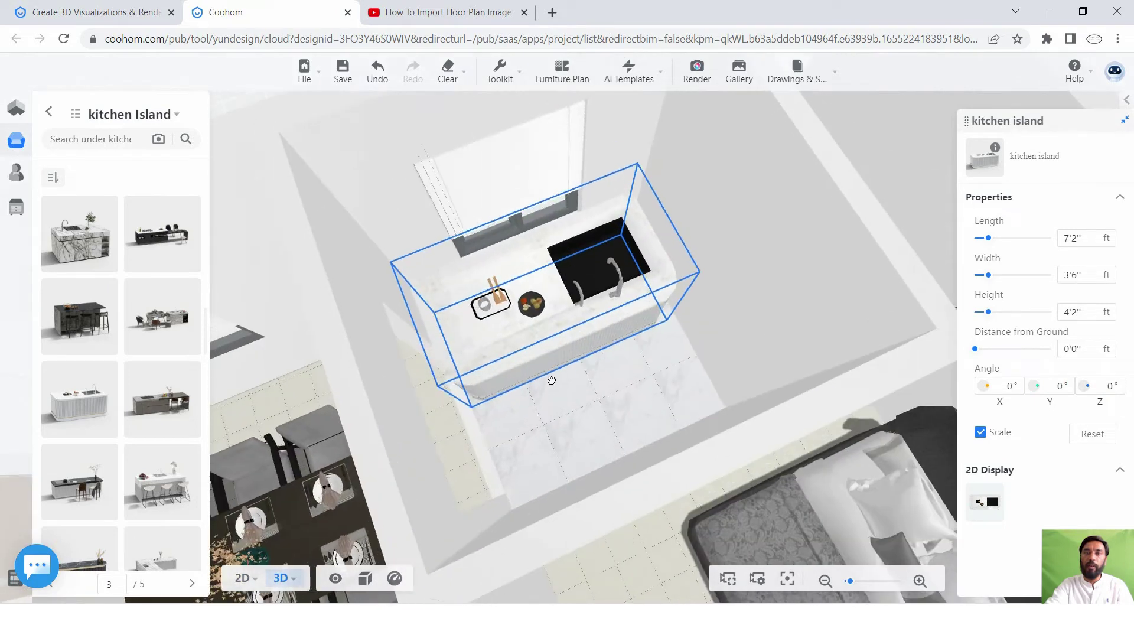
mouse_move(526, 413)
mouse_down()
mouse_move(425, 327)
mouse_move(499, 405)
mouse_move(264, 189)
mouse_up()
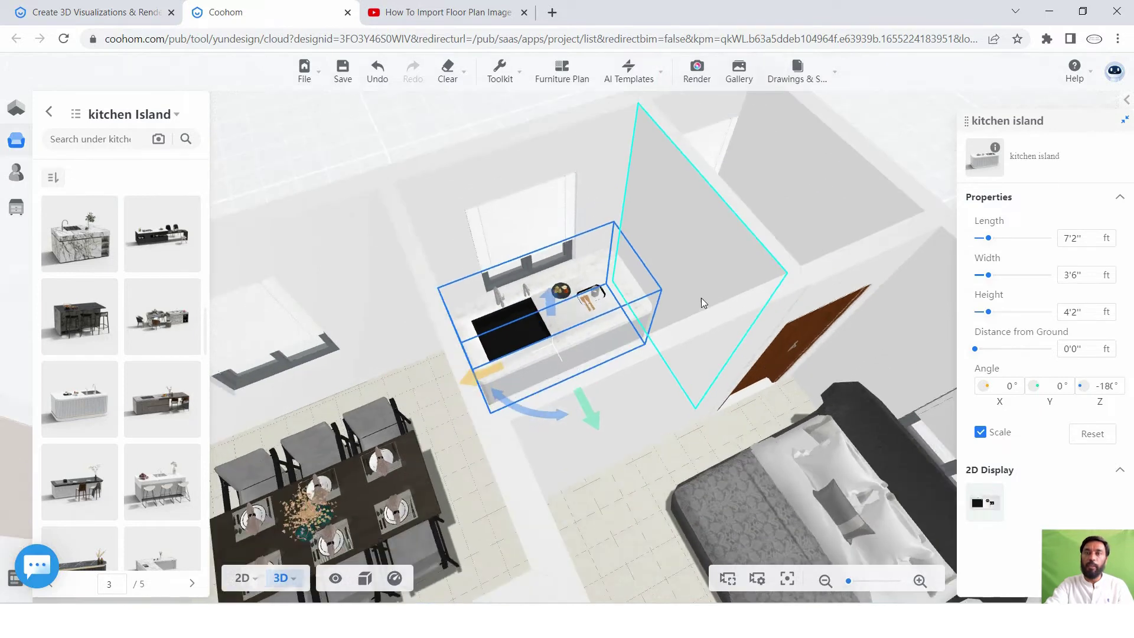
mouse_move(700, 298)
mouse_down()
mouse_move(605, 375)
mouse_move(605, 396)
mouse_move(644, 430)
mouse_up()
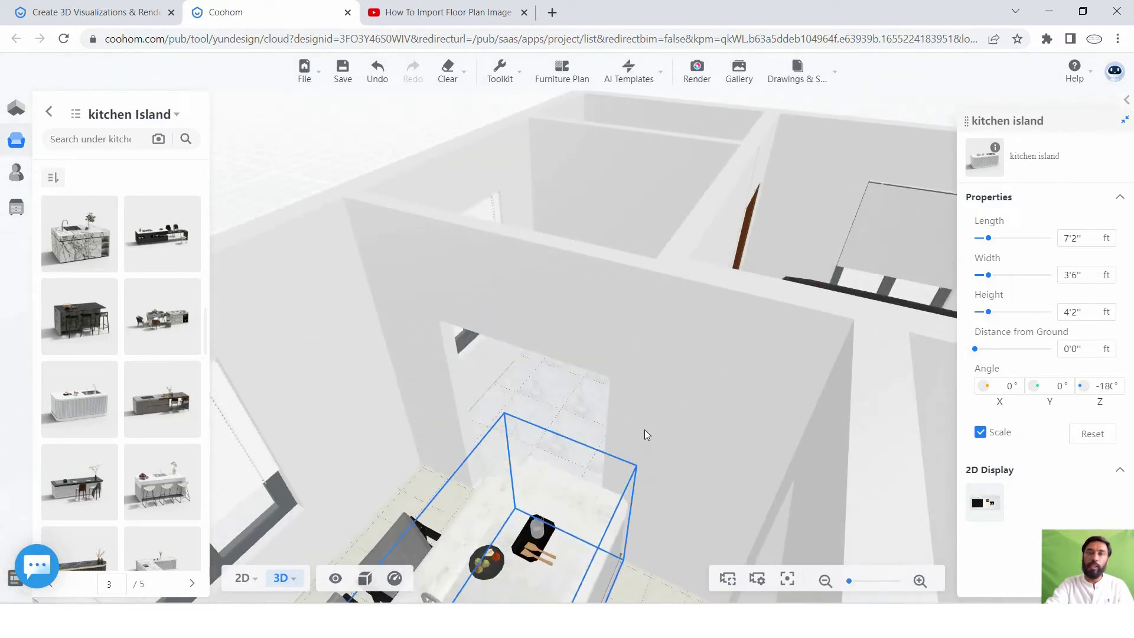
scroll(569, 392, down, 3)
mouse_move(625, 359)
mouse_down()
mouse_move(634, 332)
mouse_move(649, 352)
mouse_up()
scroll(633, 332, down, 3)
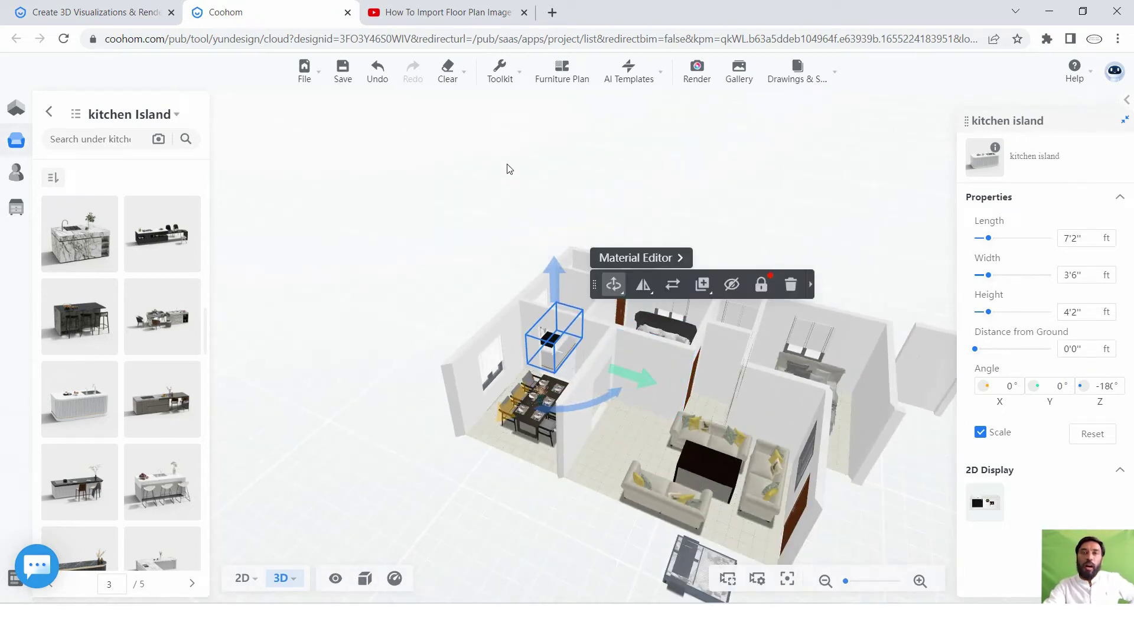
mouse_move(243, 578)
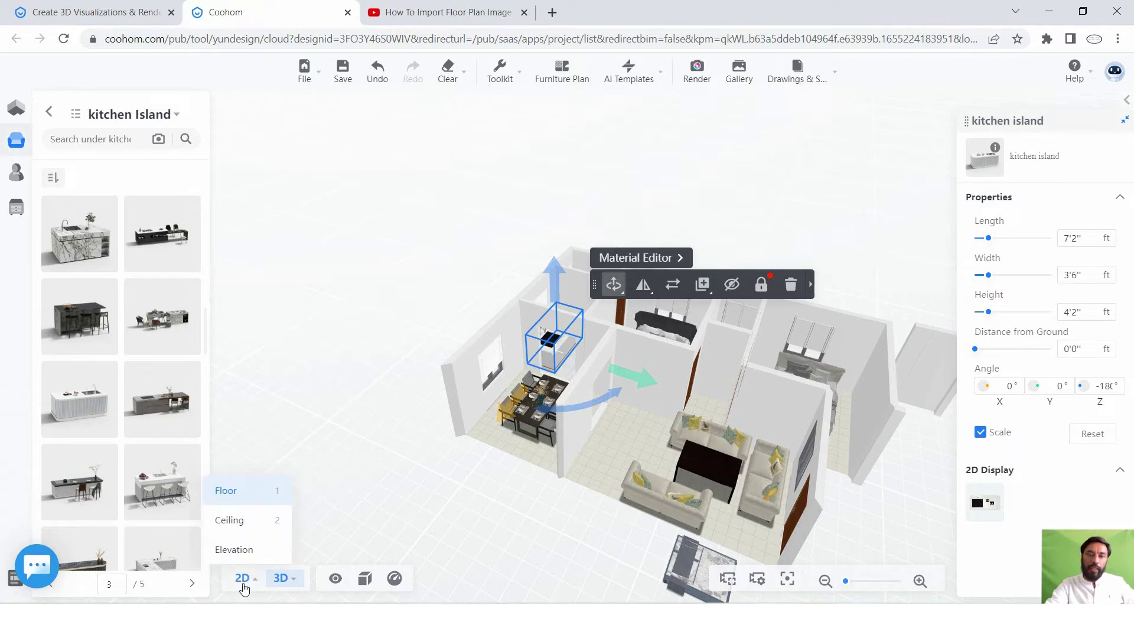
Return the floor plan to the 2D view.
click(234, 492)
scroll(644, 335, down, 2)
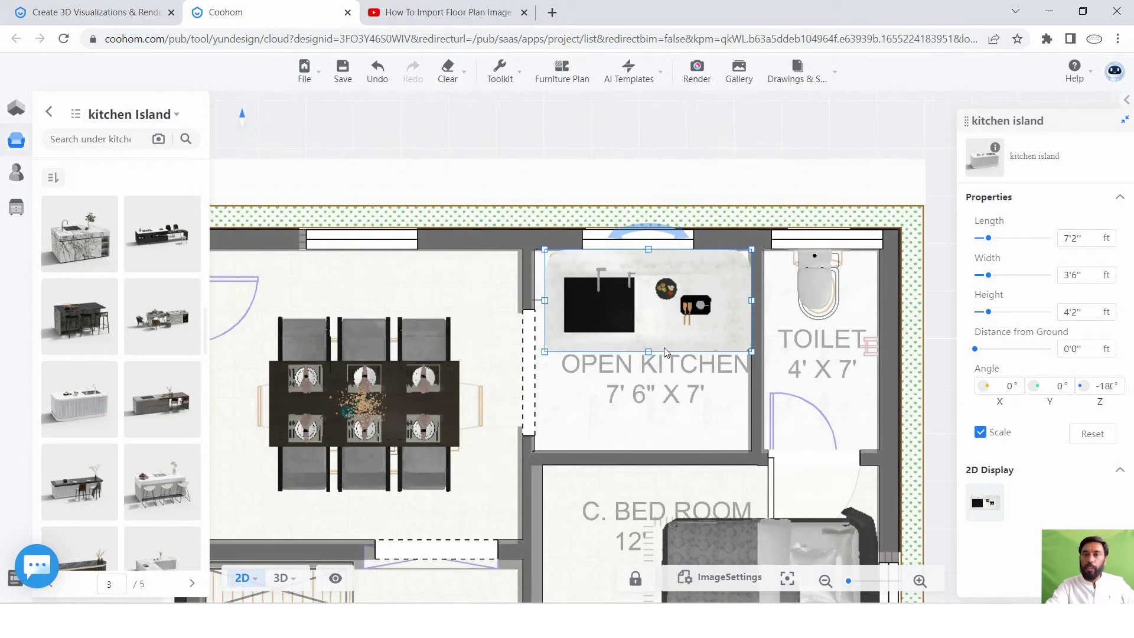
scroll(650, 340, down, 3)
scroll(679, 355, down, 1)
scroll(677, 390, down, 1)
scroll(649, 413, up, 2)
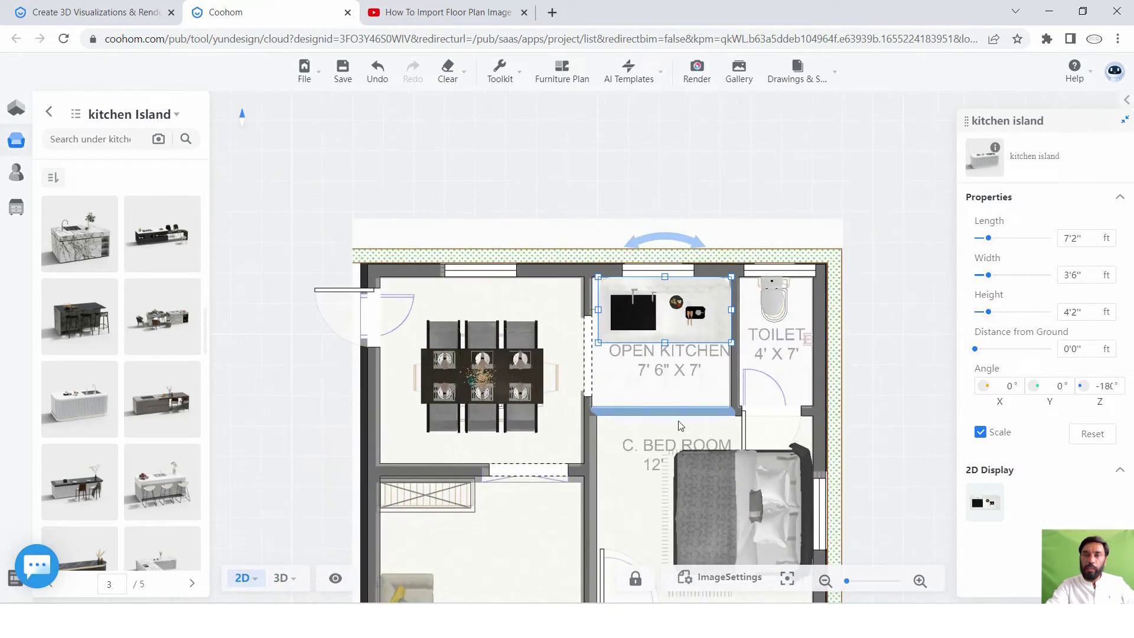
scroll(649, 414, down, 1)
scroll(650, 414, down, 1)
scroll(650, 414, up, 2)
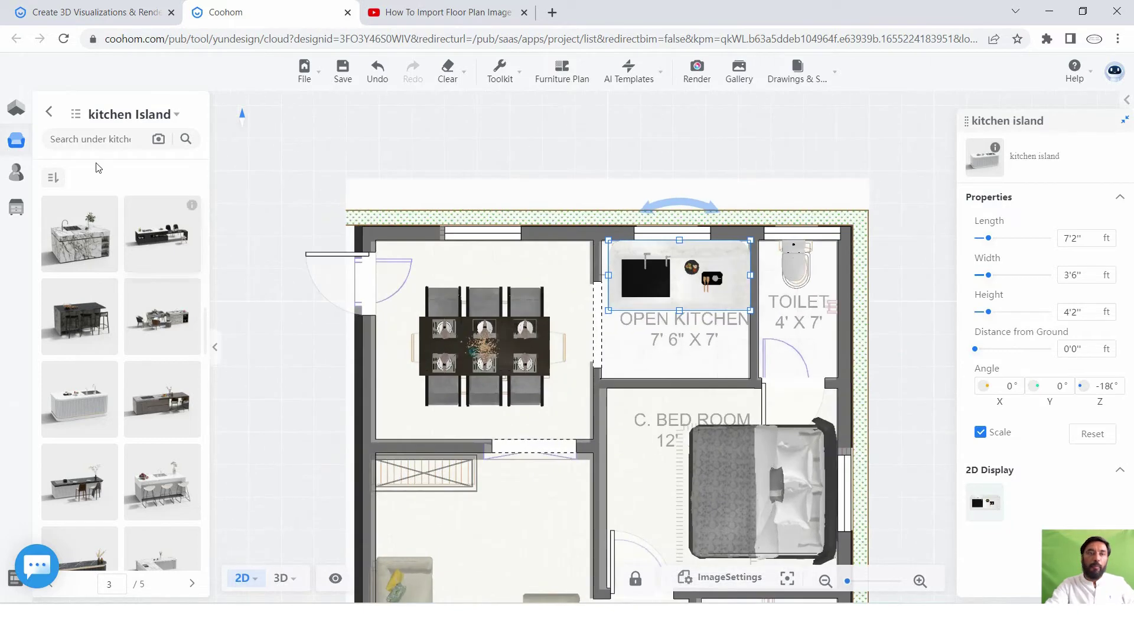
Search the furniture library for 'tv unit' and browse the results.
click(46, 113)
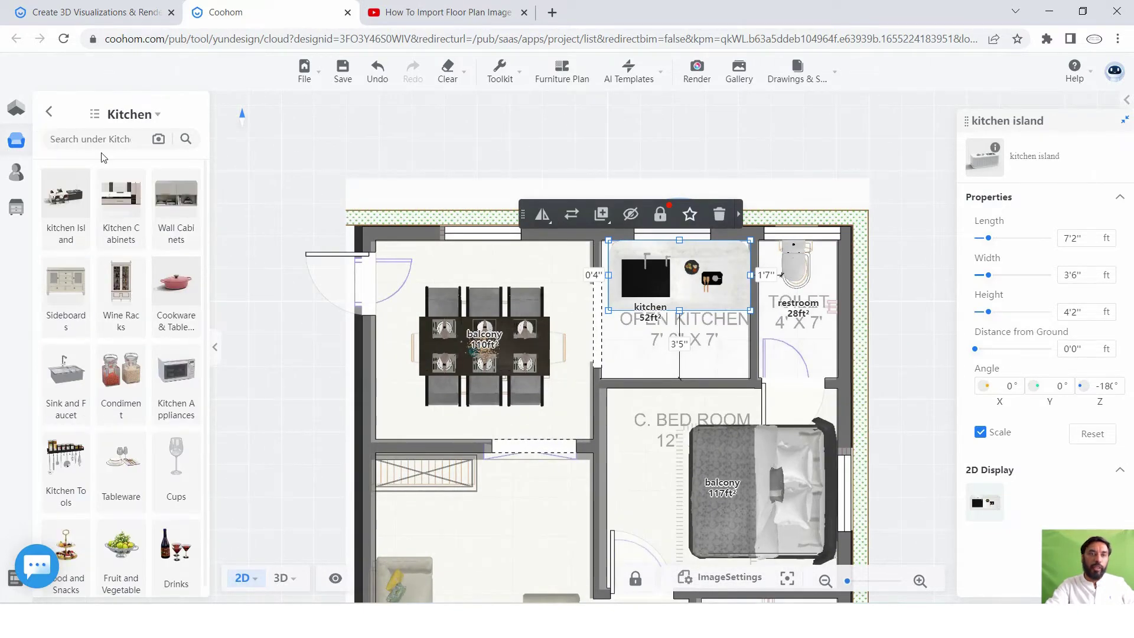
click(50, 112)
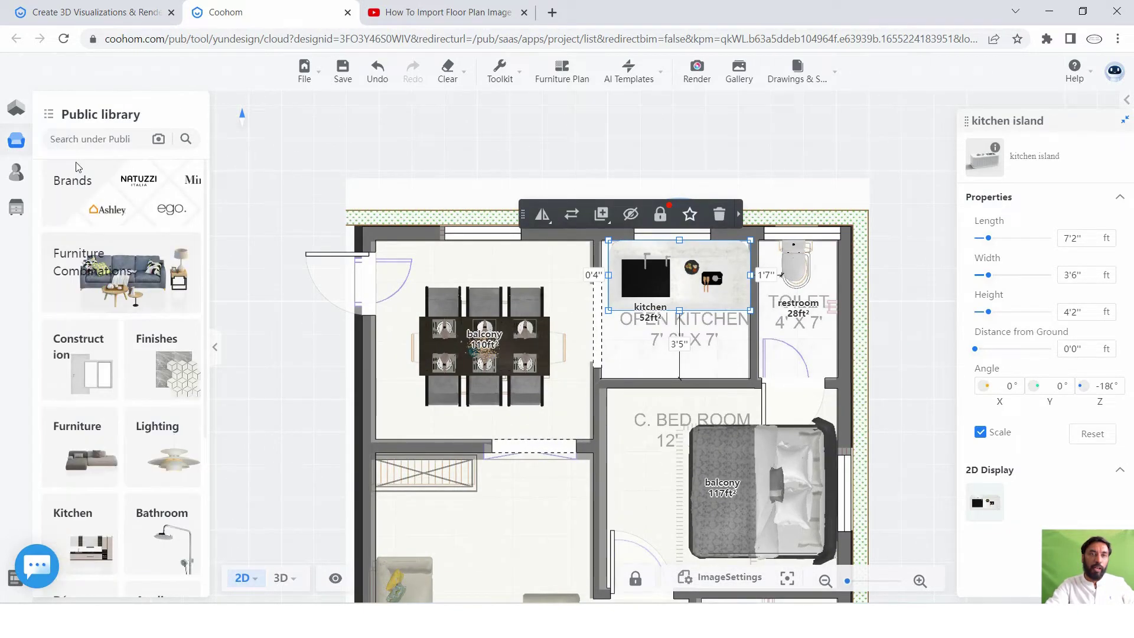
click(126, 142)
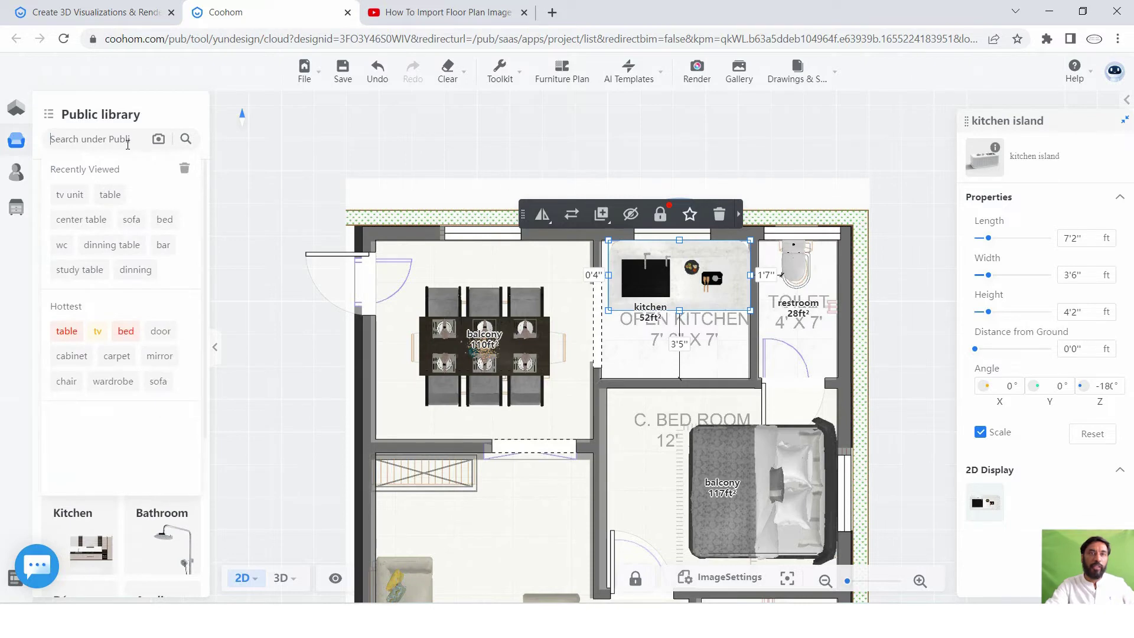
click(84, 202)
scroll(141, 331, down, 1)
scroll(141, 335, down, 3)
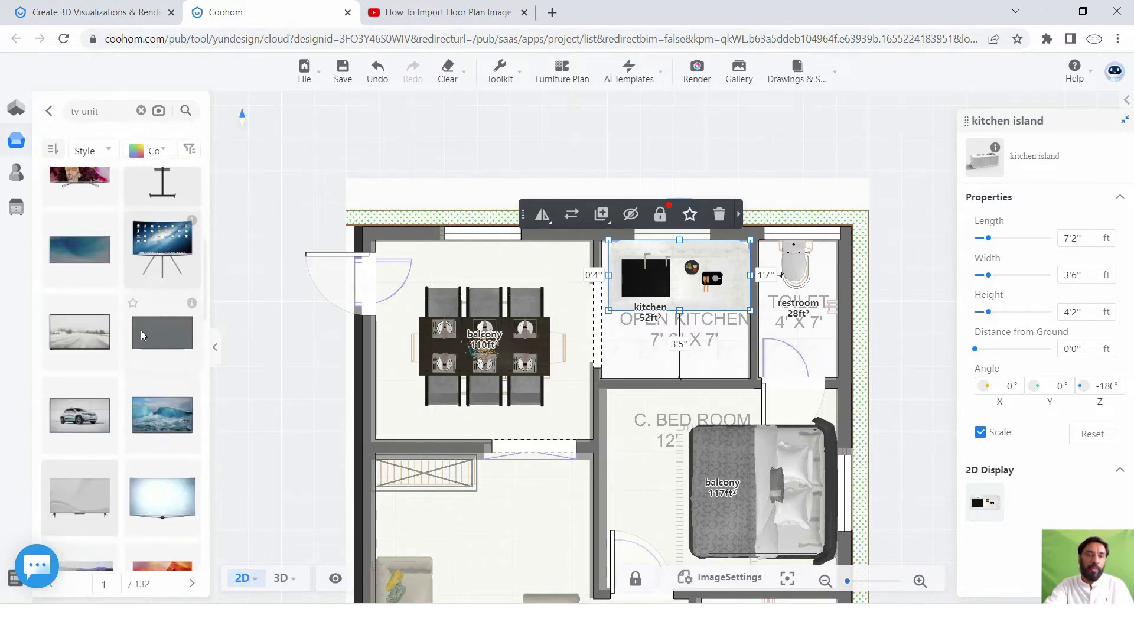
scroll(140, 334, down, 3)
scroll(140, 335, down, 3)
scroll(148, 349, down, 3)
scroll(139, 342, down, 3)
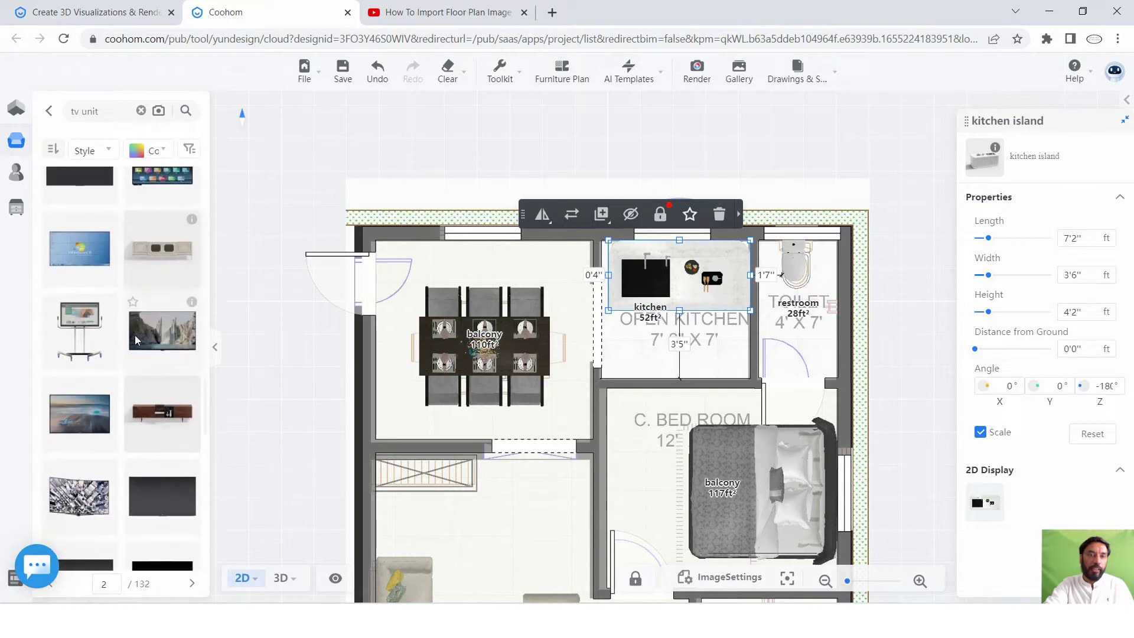
scroll(147, 349, down, 3)
scroll(158, 355, down, 3)
scroll(158, 359, down, 2)
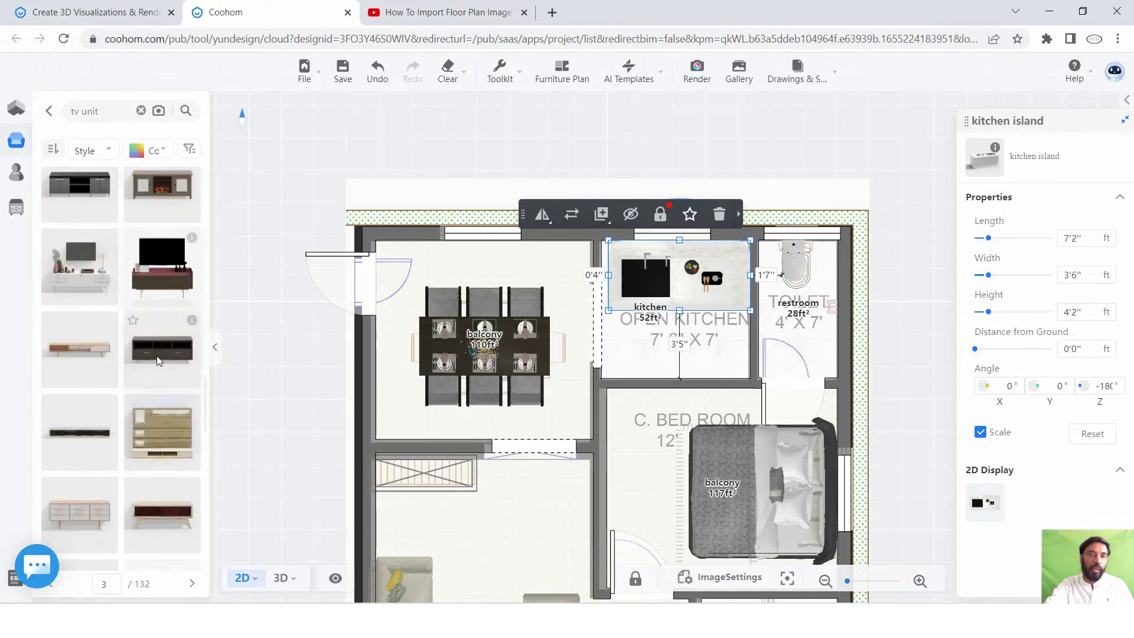
scroll(157, 358, down, 3)
scroll(155, 356, down, 2)
scroll(155, 357, down, 2)
scroll(155, 363, down, 3)
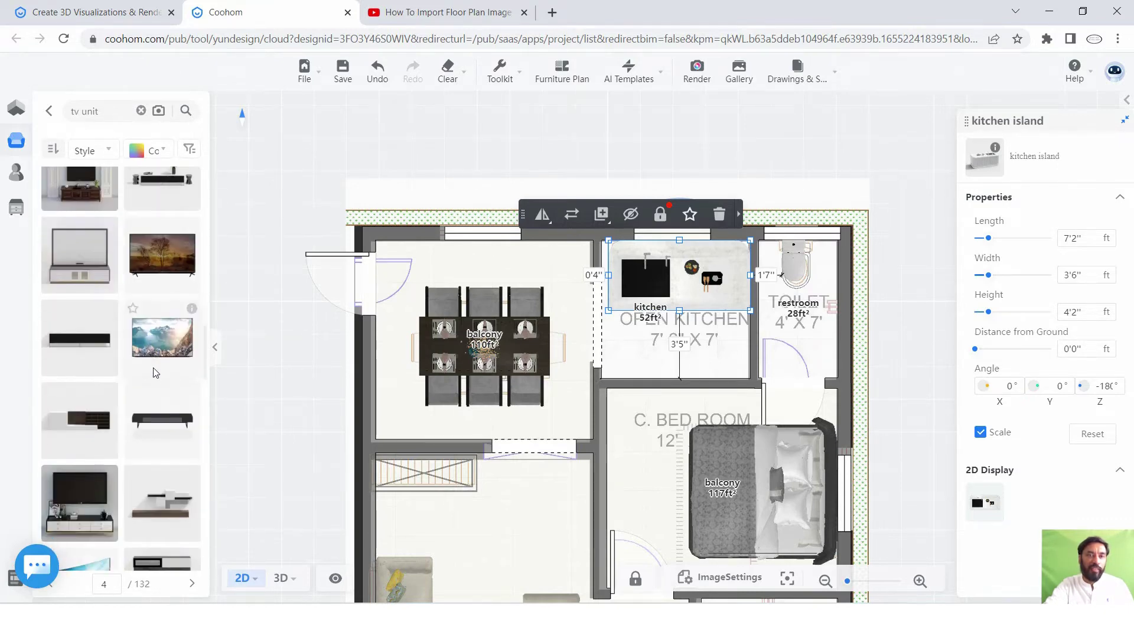
scroll(154, 373, down, 2)
scroll(151, 369, down, 1)
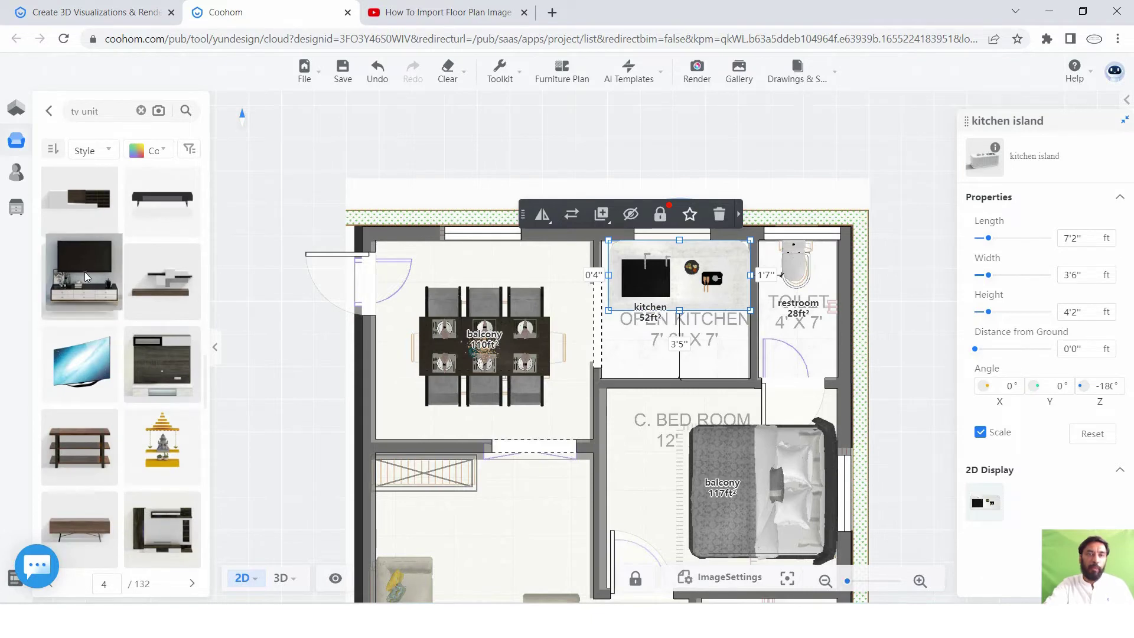
Place a TV unit in the C. Bed Room, turned 90° to face the bed.
drag(84, 272, 631, 483)
scroll(619, 409, down, 2)
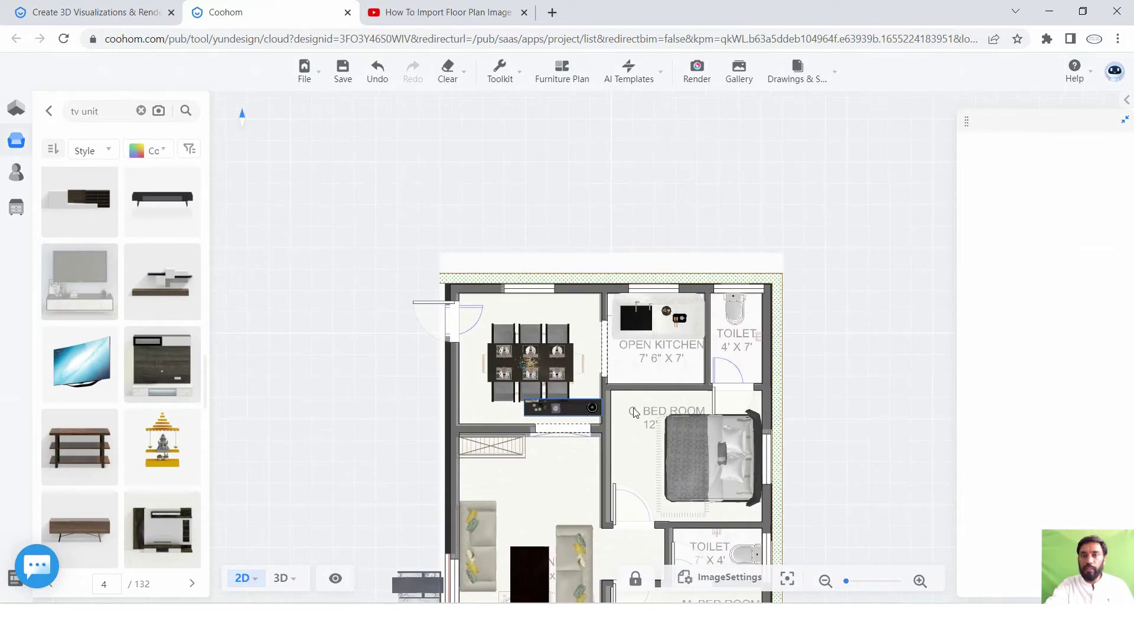
click(639, 458)
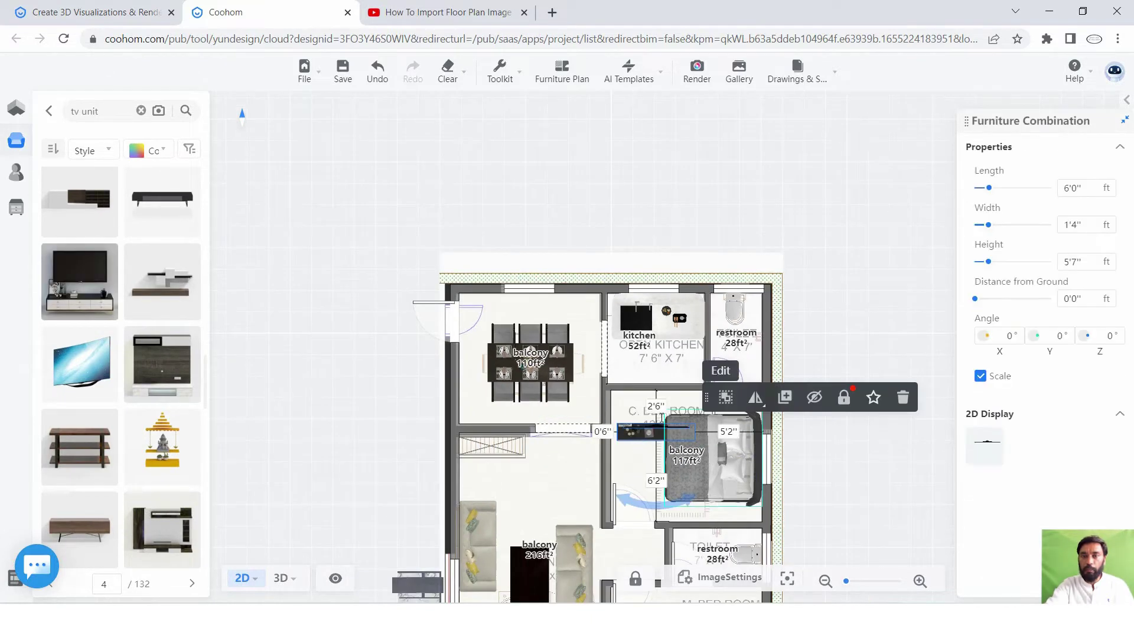
mouse_move(649, 503)
mouse_down()
mouse_move(710, 435)
mouse_move(621, 435)
mouse_up()
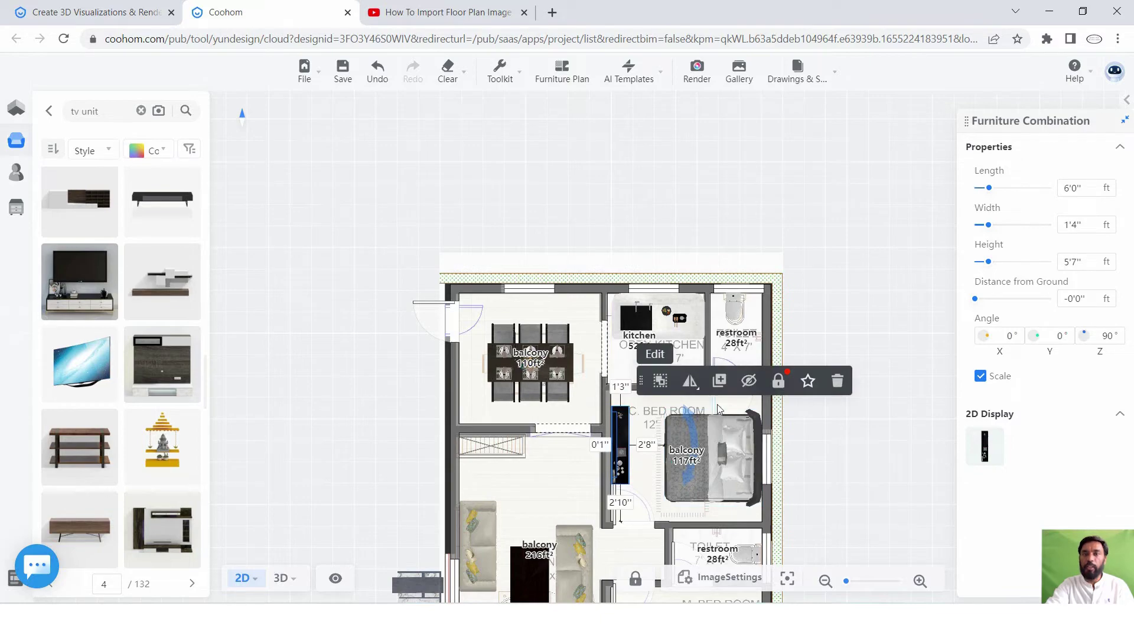
scroll(614, 437, up, 1)
scroll(615, 437, up, 1)
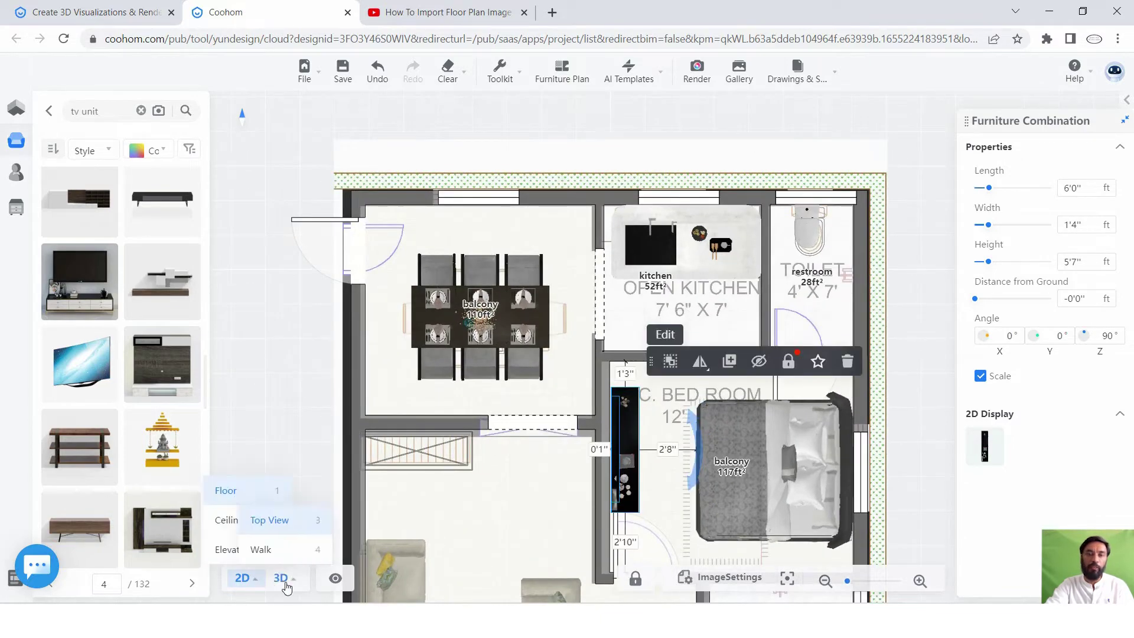
In 3D, slide the bedroom TV unit left along the wall.
click(283, 579)
mouse_move(717, 441)
mouse_down()
mouse_move(768, 480)
mouse_move(868, 470)
mouse_move(398, 441)
mouse_move(327, 477)
mouse_up()
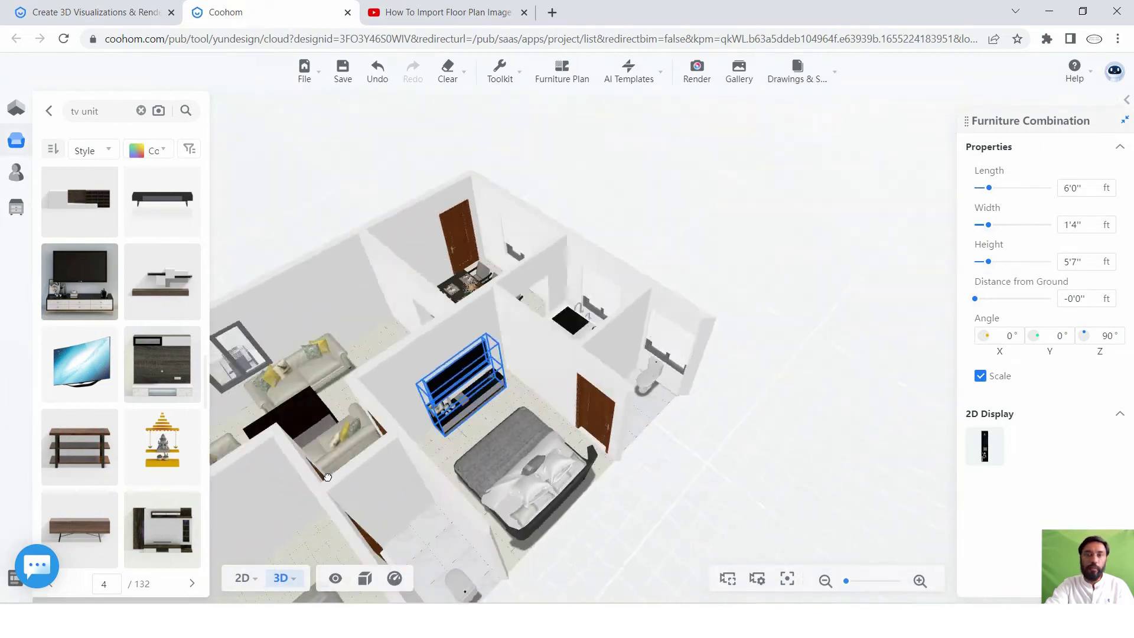
scroll(328, 477, up, 2)
click(459, 391)
drag(459, 391, 413, 378)
scroll(430, 384, up, 2)
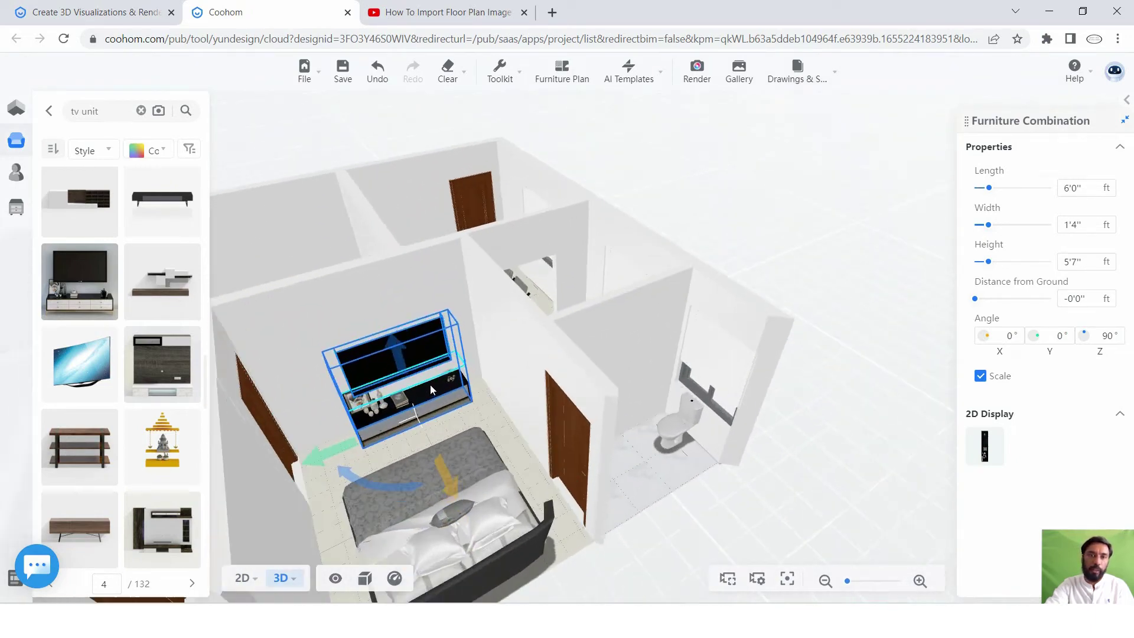
scroll(437, 408, up, 2)
scroll(425, 431, down, 2)
scroll(399, 433, up, 2)
scroll(392, 437, down, 2)
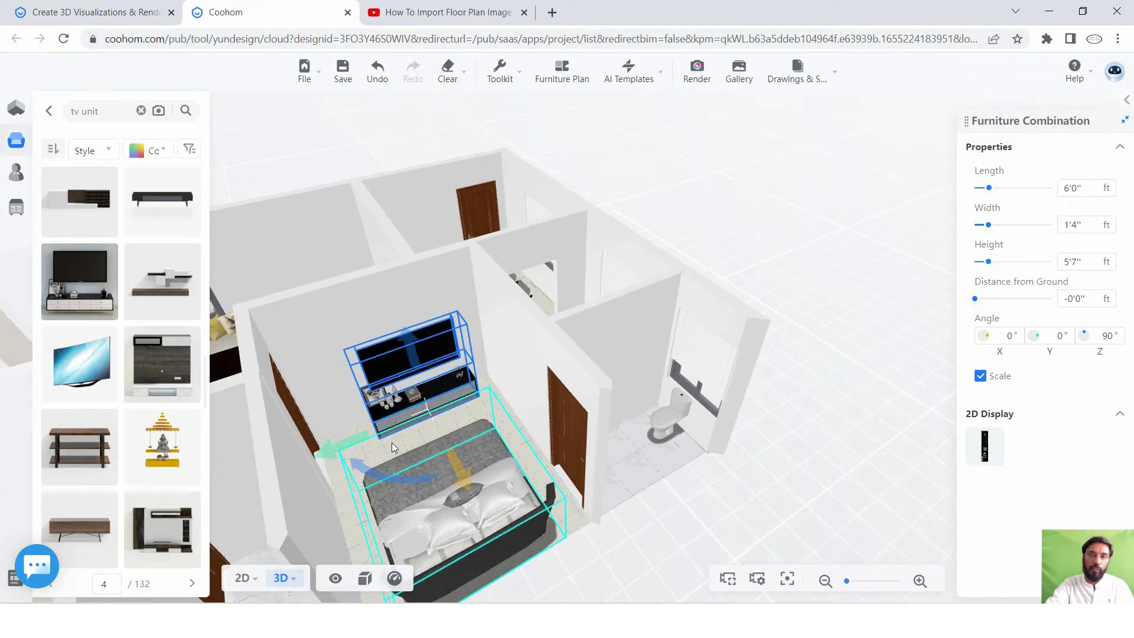
drag(354, 447, 341, 461)
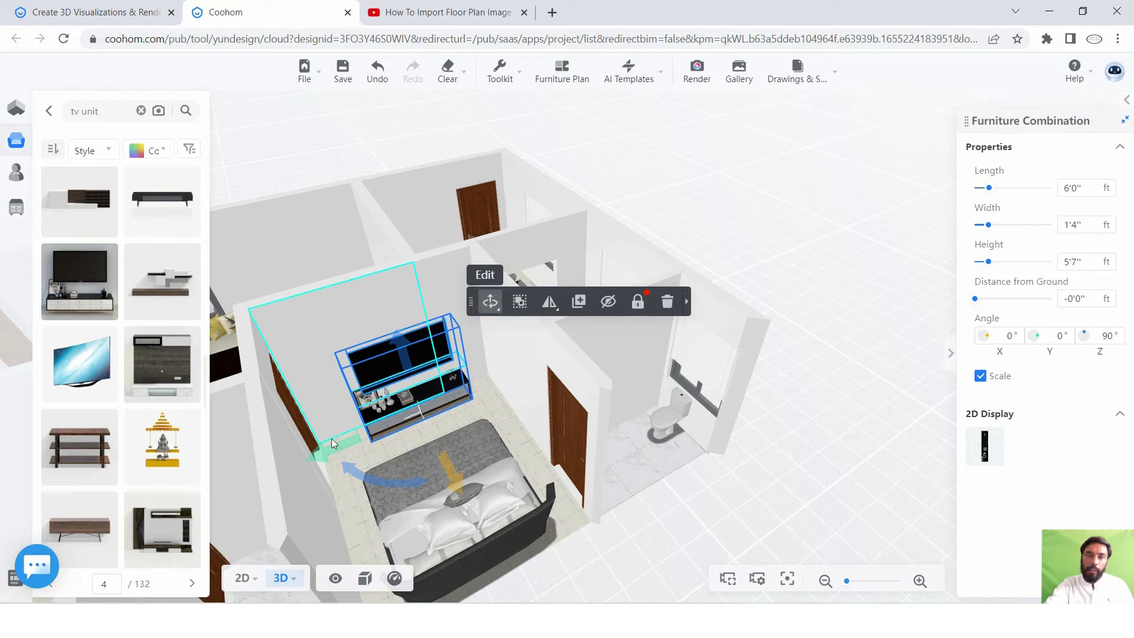
drag(332, 442, 335, 448)
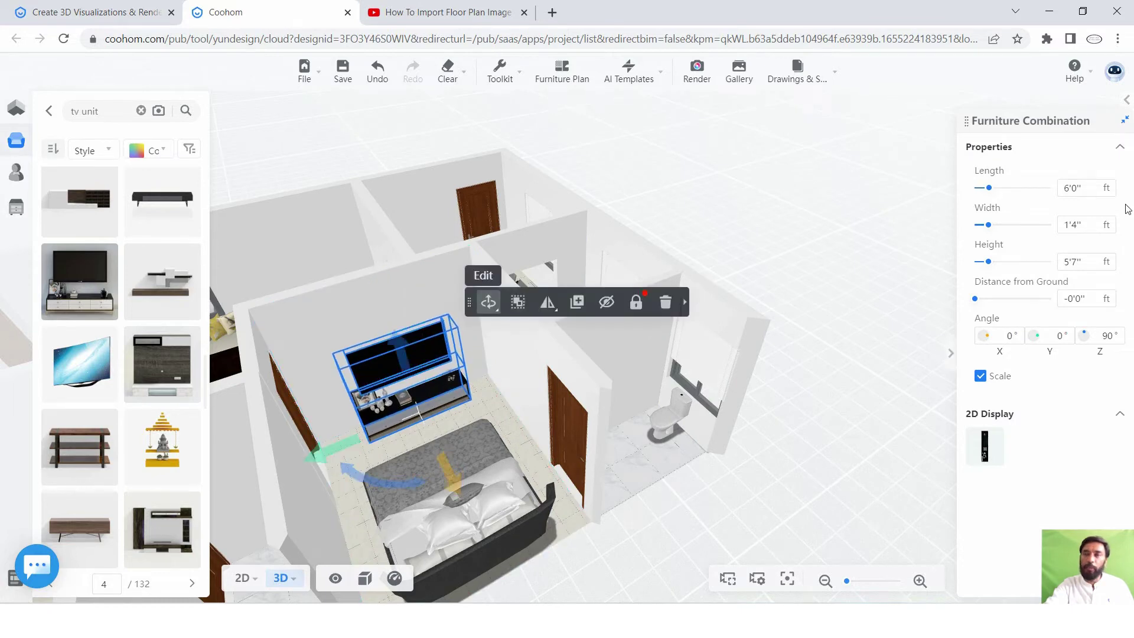
Resize the TV unit to 8'9" long, 1'8" deep and 9'6" high.
drag(992, 193, 996, 235)
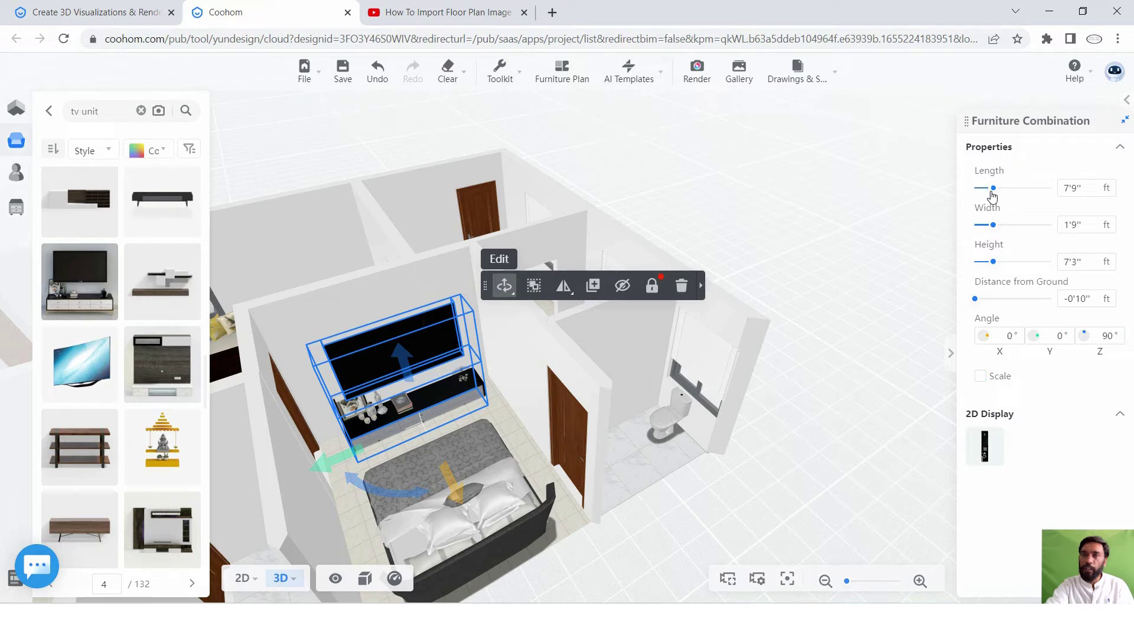
drag(992, 192, 999, 263)
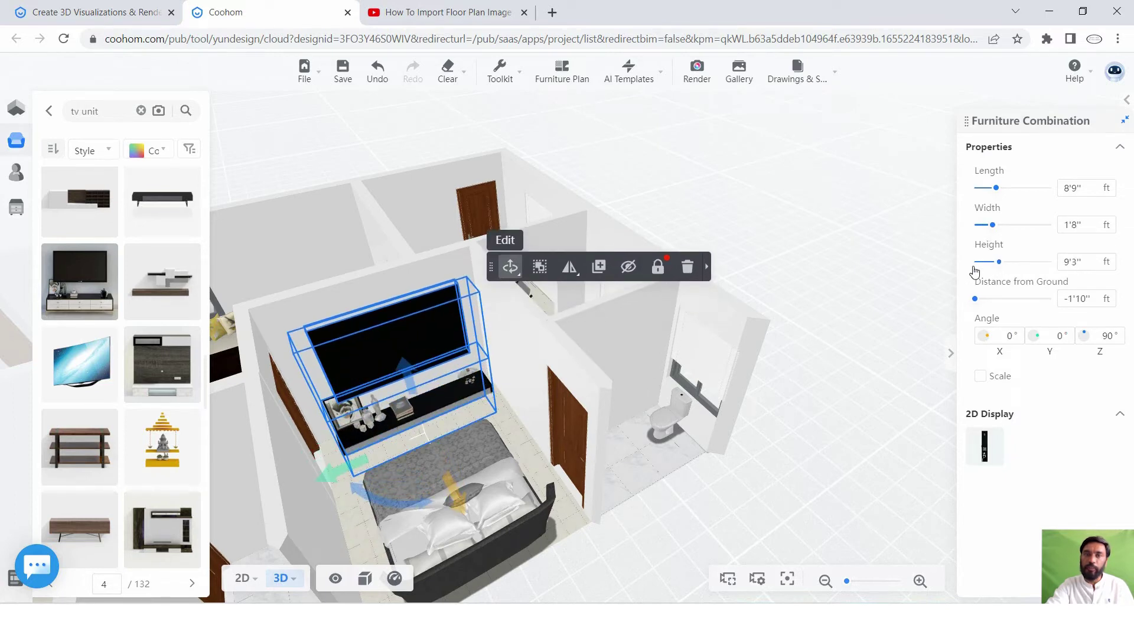
drag(443, 321, 467, 338)
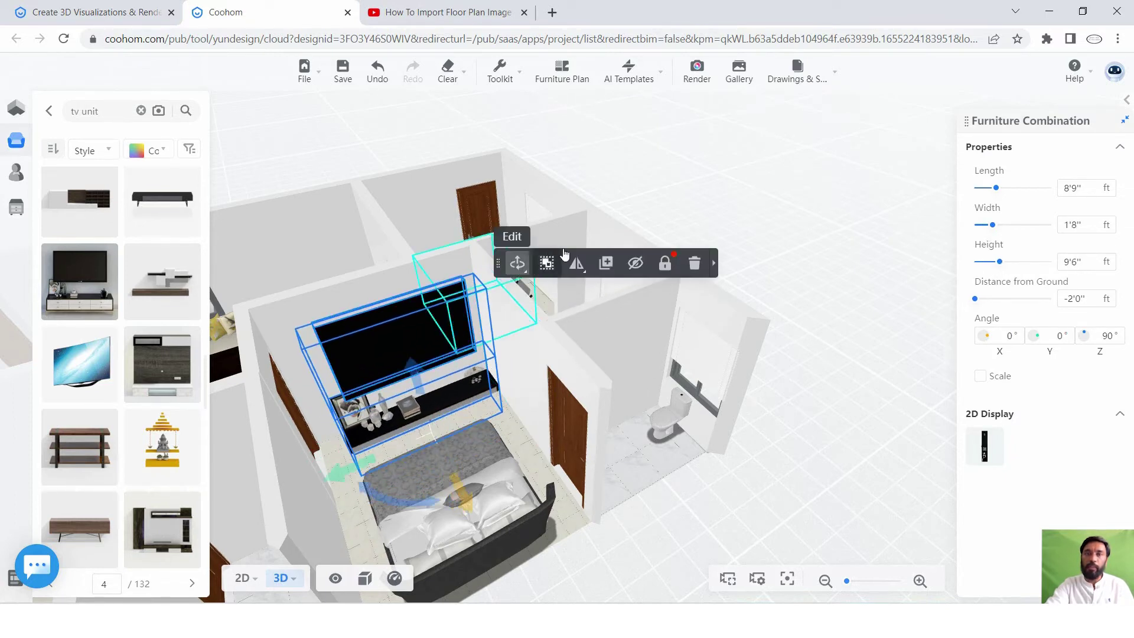
click(581, 282)
scroll(590, 272, up, 3)
mouse_move(589, 272)
mouse_down()
mouse_move(613, 407)
mouse_move(683, 372)
mouse_move(734, 374)
mouse_up()
Resize the kitchen island to 7'9" long by 3'0" wide.
click(630, 336)
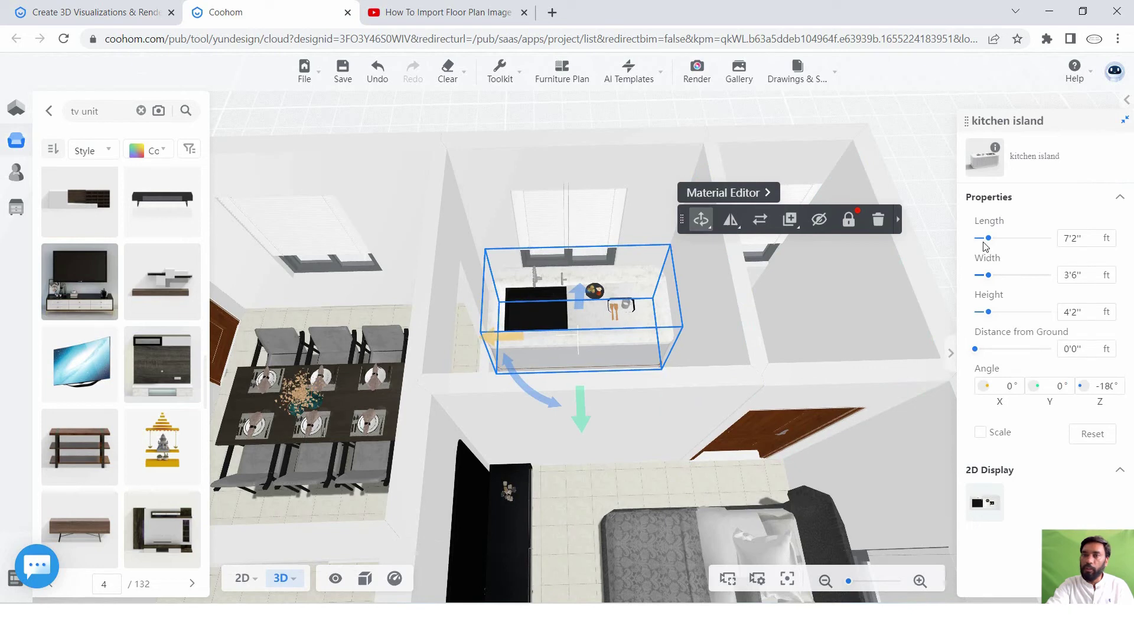
drag(990, 242, 988, 285)
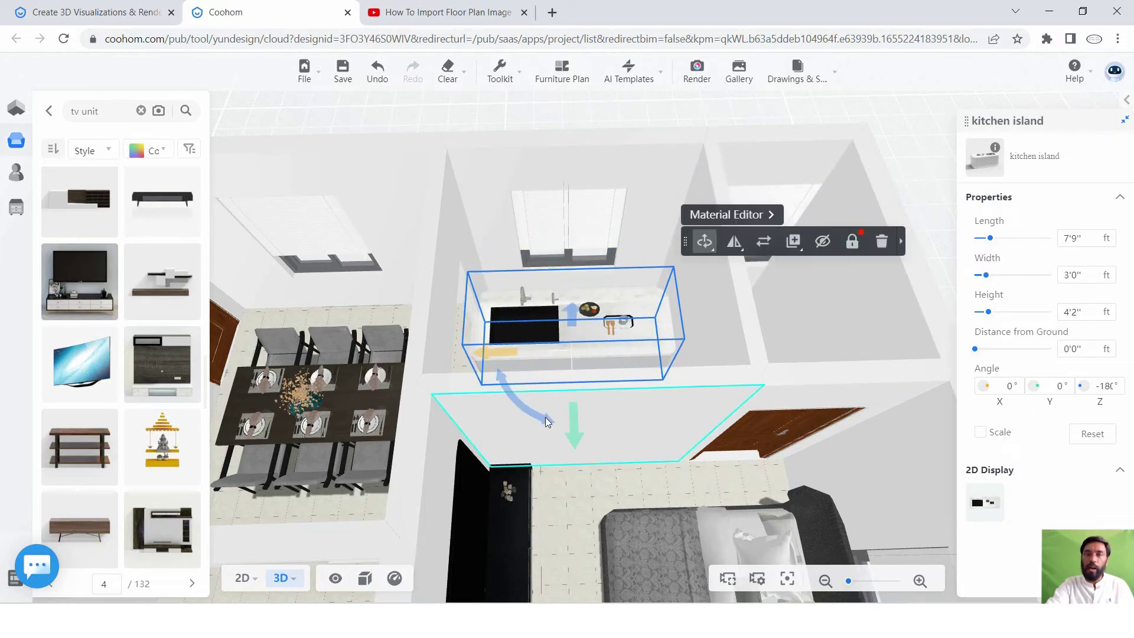
mouse_move(544, 417)
mouse_down()
mouse_move(747, 468)
mouse_move(742, 493)
mouse_up()
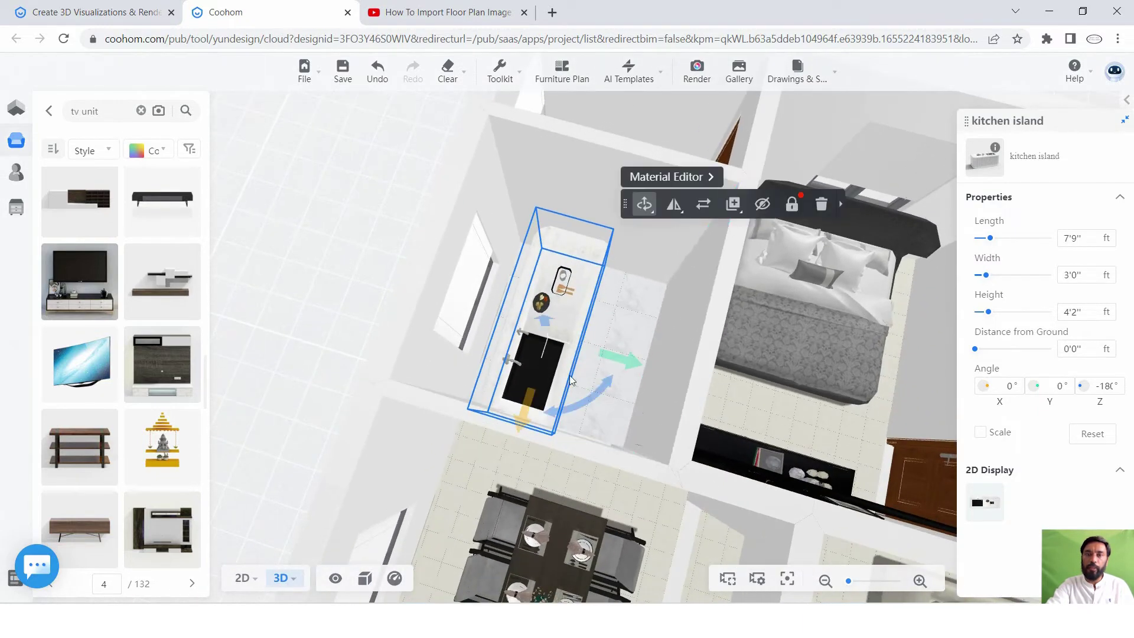
drag(627, 362, 628, 362)
scroll(525, 280, up, 2)
Shift the kitchen island along the kitchen counter.
drag(526, 280, 441, 321)
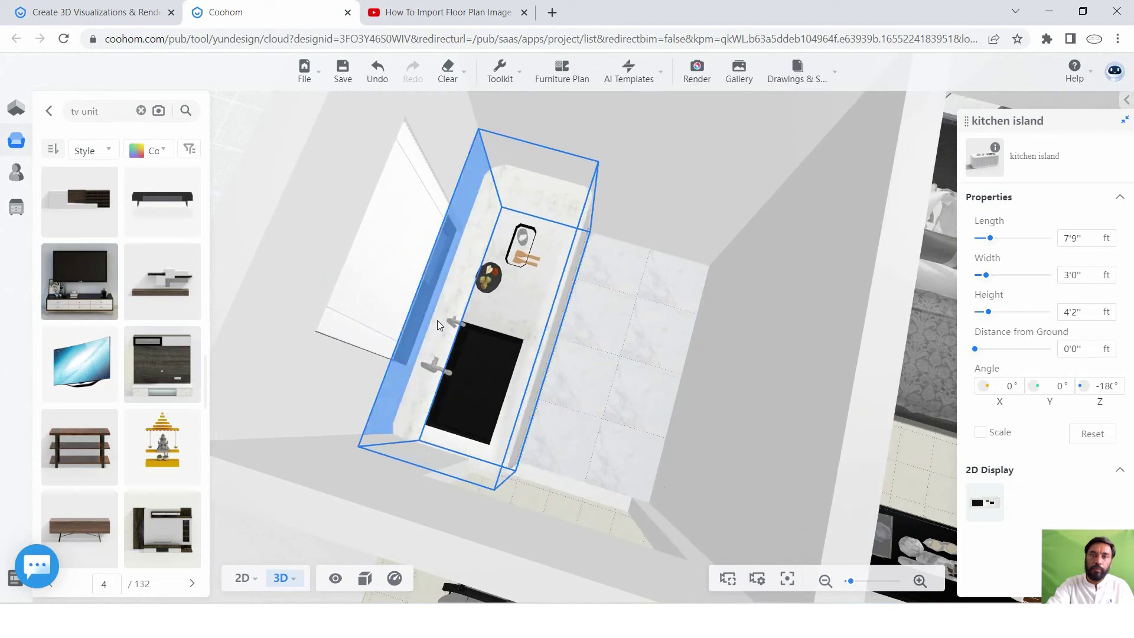
scroll(601, 255, down, 2)
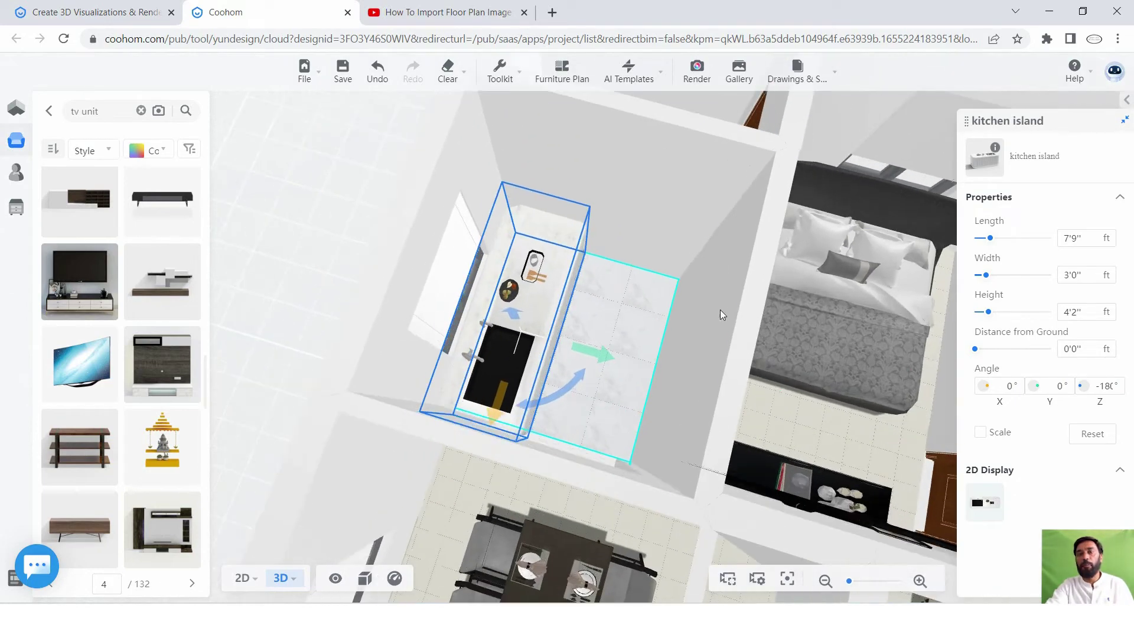
scroll(563, 335, down, 3)
scroll(704, 294, down, 2)
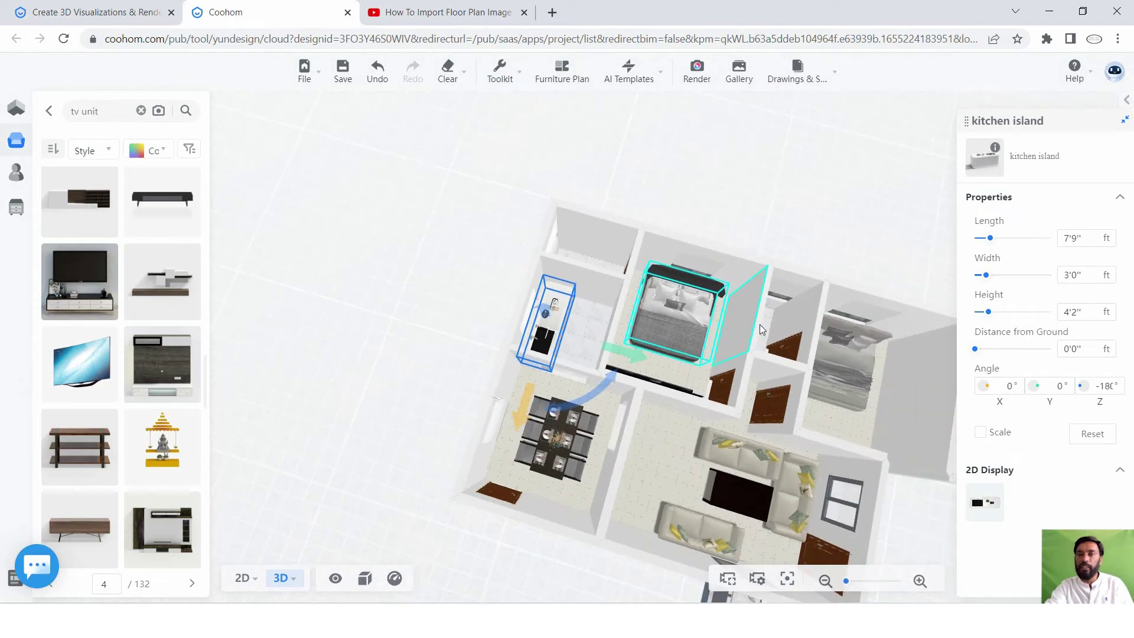
mouse_move(760, 324)
mouse_down()
mouse_move(677, 407)
mouse_move(306, 329)
mouse_move(361, 324)
mouse_up()
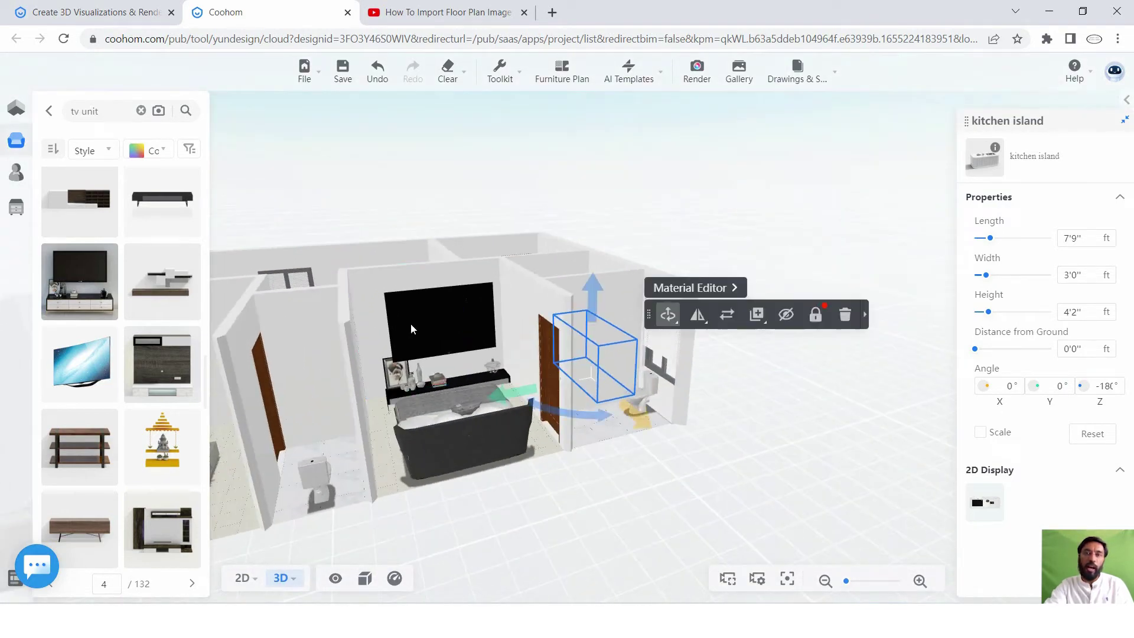
Reduce the bedroom TV unit's height to 5'5" and lift it slightly off the floor.
scroll(410, 324, up, 2)
click(375, 328)
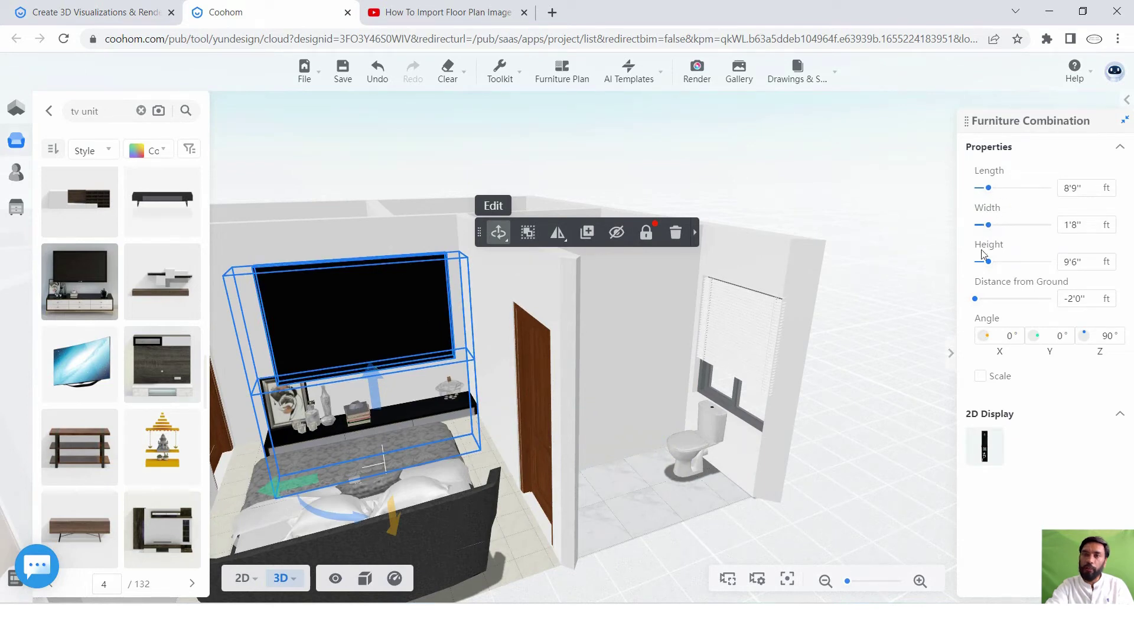
drag(989, 264, 984, 267)
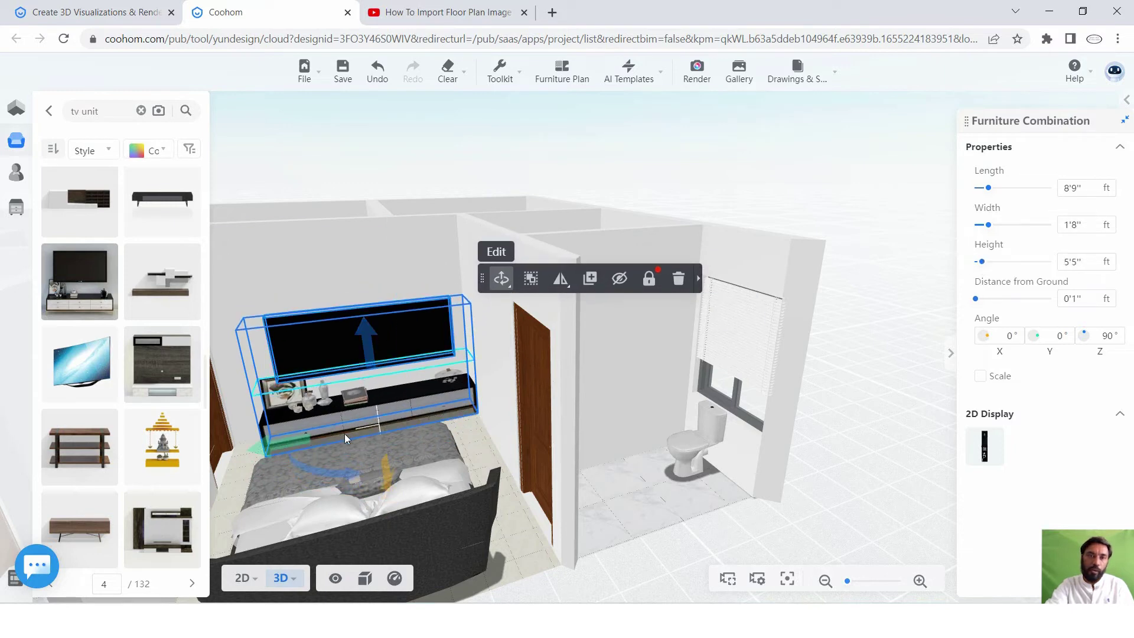
scroll(377, 441, up, 3)
mouse_move(328, 354)
mouse_down()
mouse_move(334, 336)
mouse_move(342, 355)
mouse_up()
scroll(456, 377, down, 2)
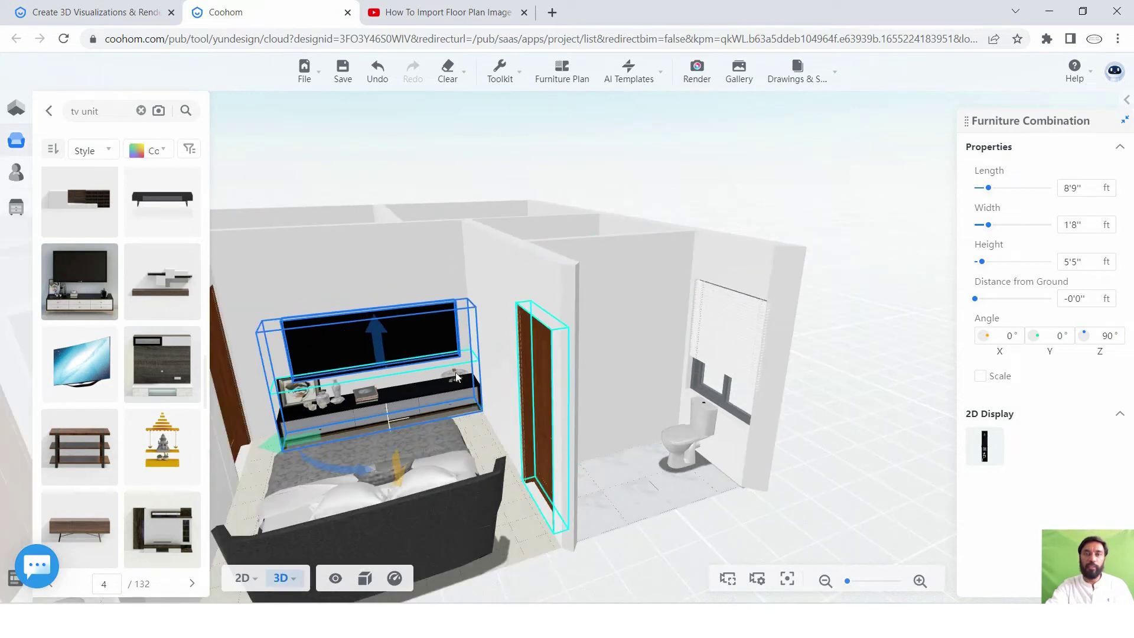
scroll(456, 377, up, 2)
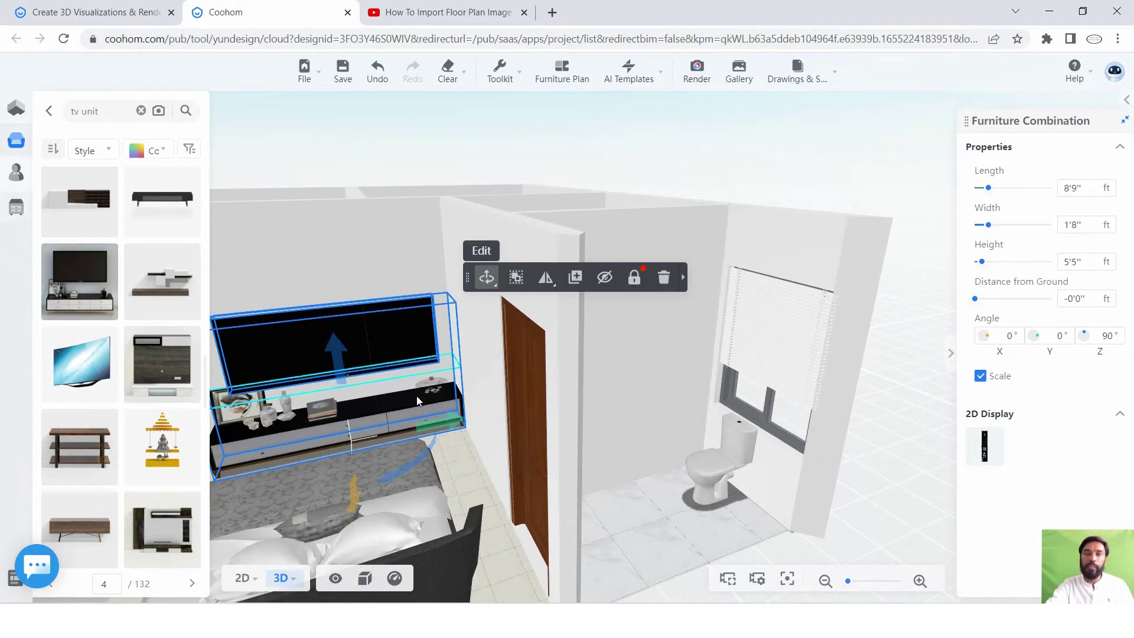
scroll(417, 401, down, 2)
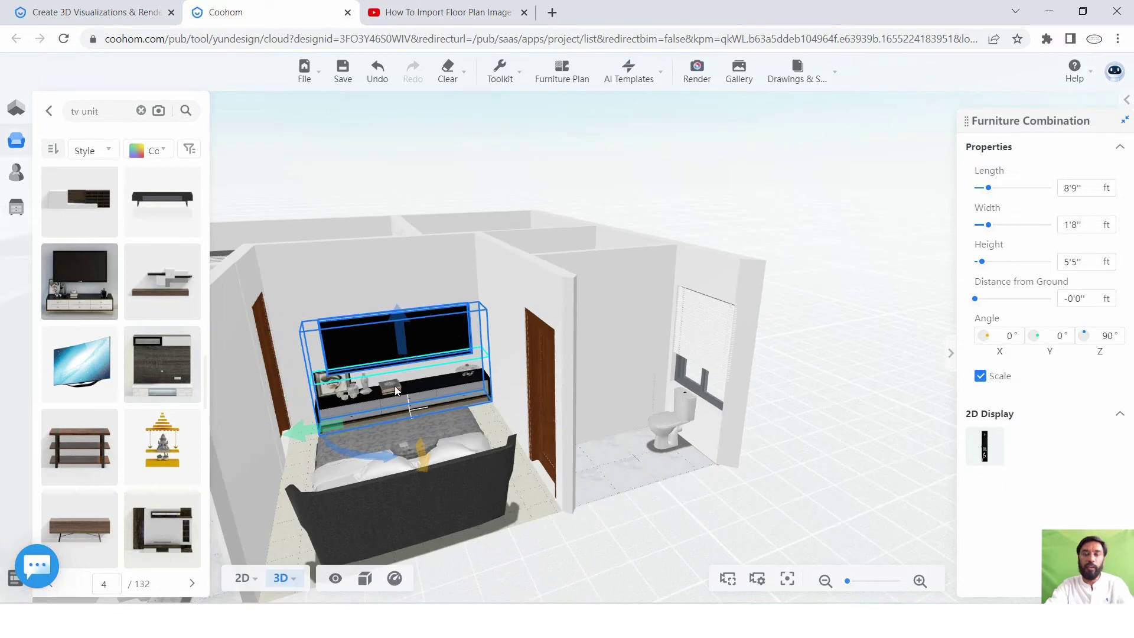
click(396, 326)
click(390, 346)
Delete the oversized TV unit and place a new one in the bedroom, rotated to -90°.
key(Delete)
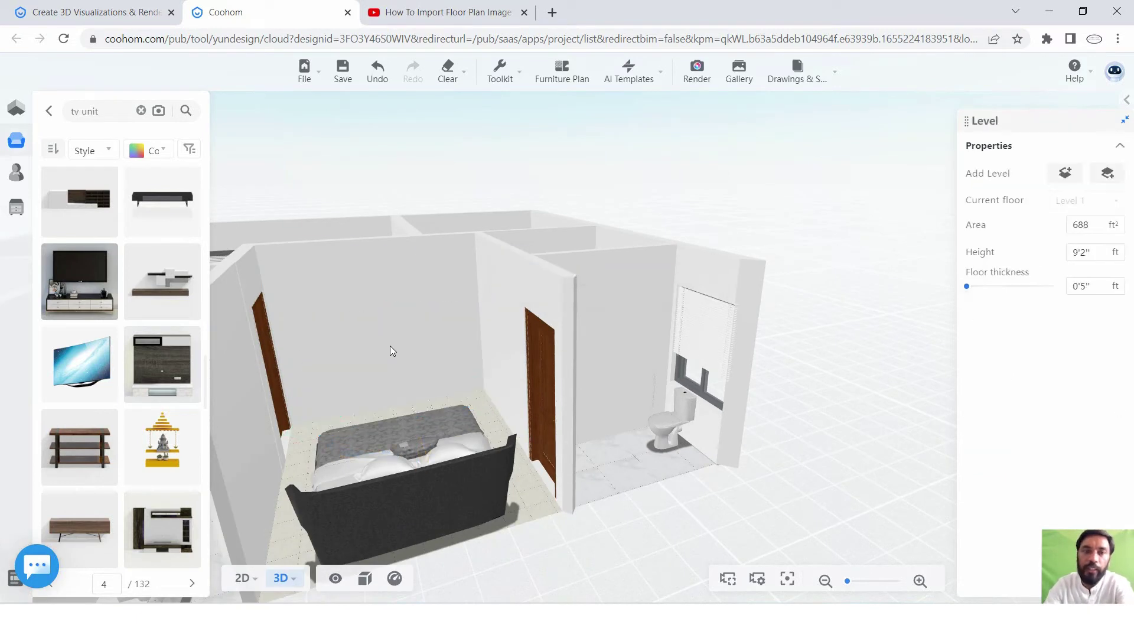
drag(87, 278, 418, 402)
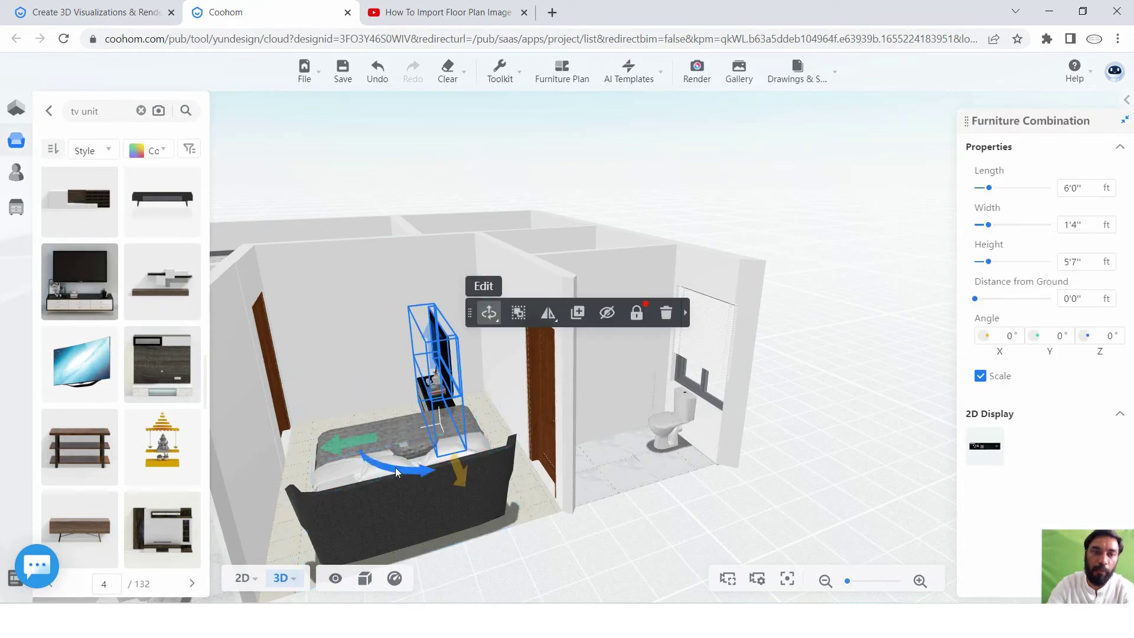
drag(395, 467, 370, 421)
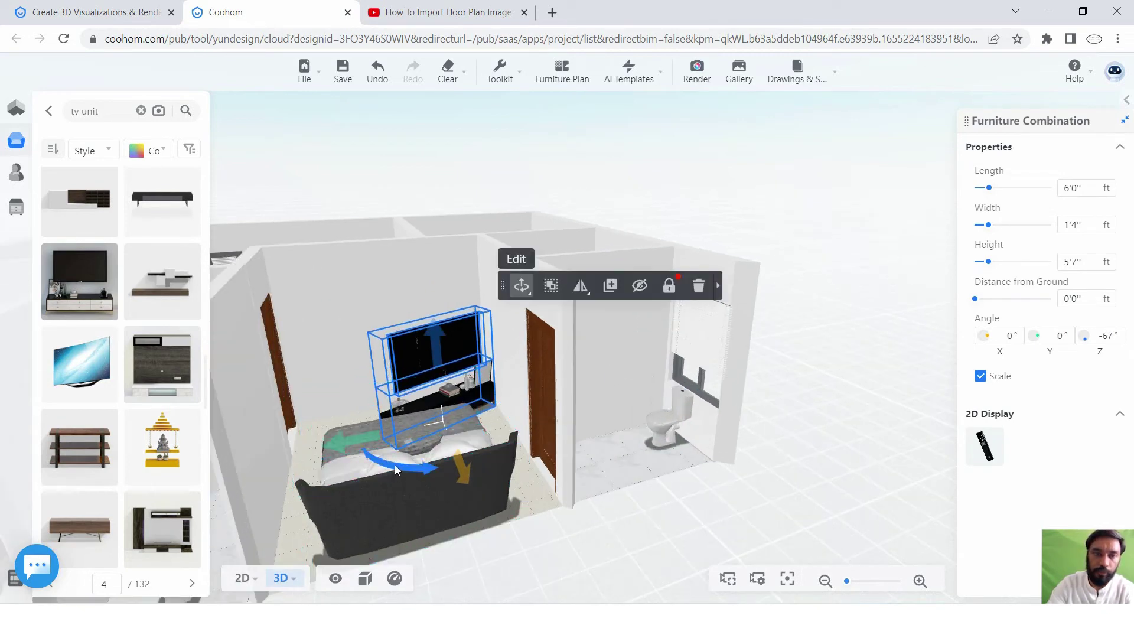
drag(394, 466, 435, 424)
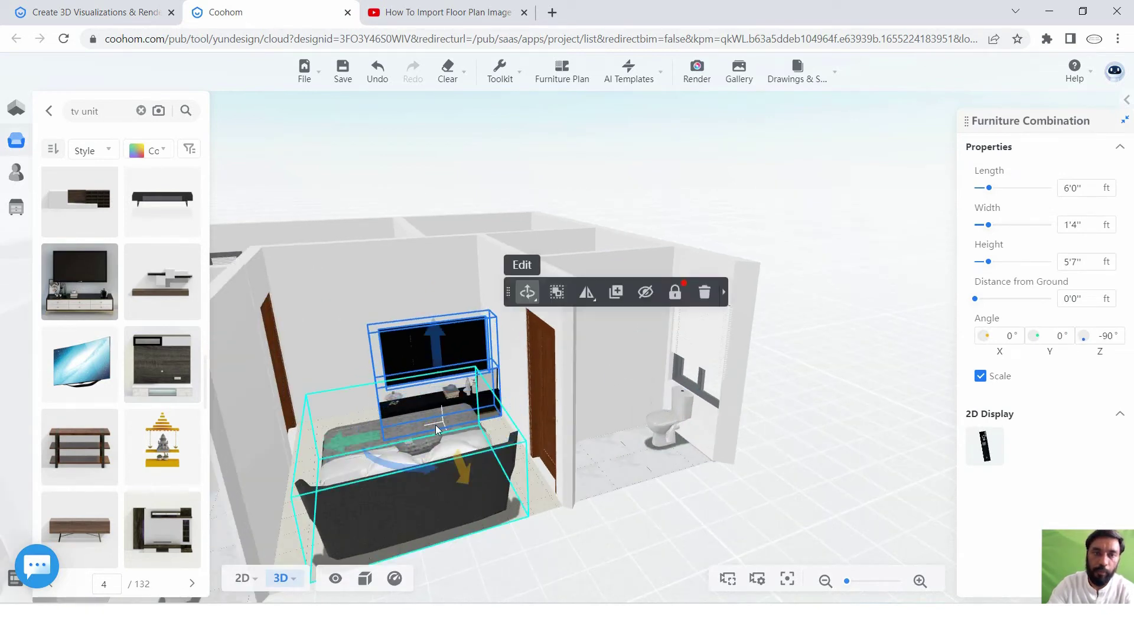
Slide the 6'0" TV unit along the bedroom wall facing the bed.
mouse_move(398, 460)
mouse_down()
mouse_move(374, 460)
mouse_move(571, 471)
mouse_move(580, 484)
mouse_up()
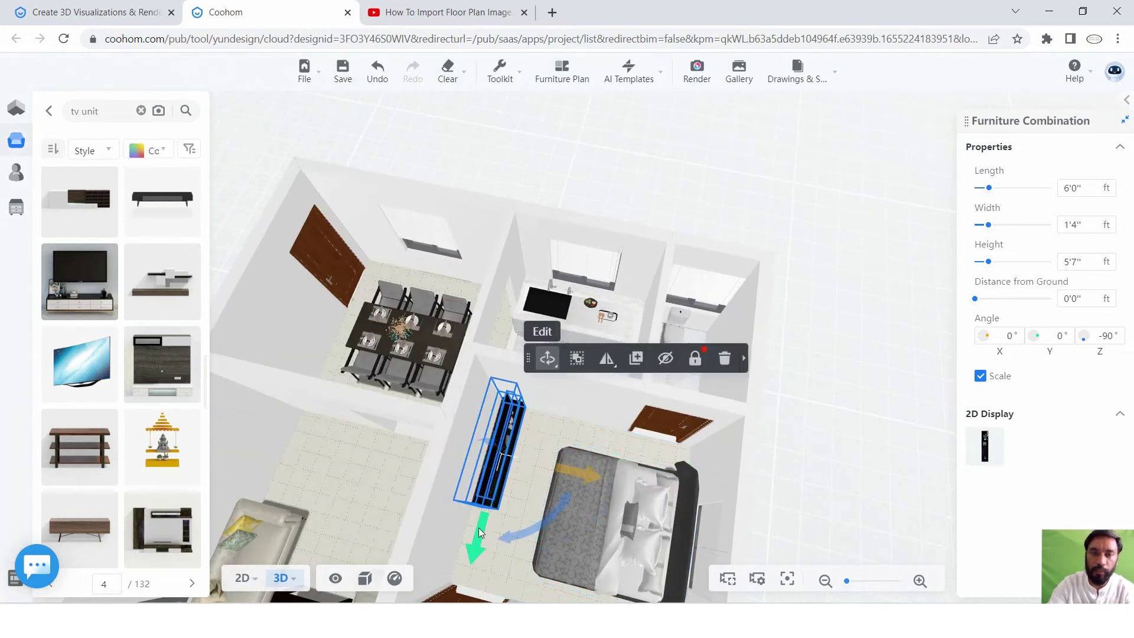
drag(479, 527, 512, 536)
drag(586, 561, 486, 427)
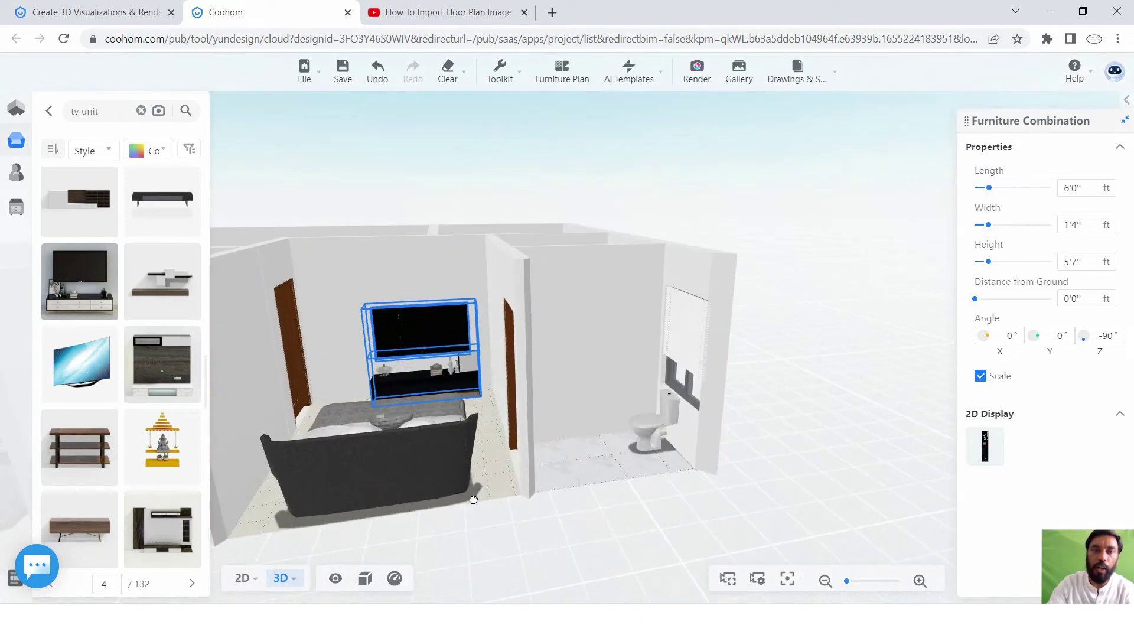
mouse_move(320, 423)
mouse_down()
mouse_move(347, 426)
mouse_move(341, 417)
mouse_up()
click(370, 405)
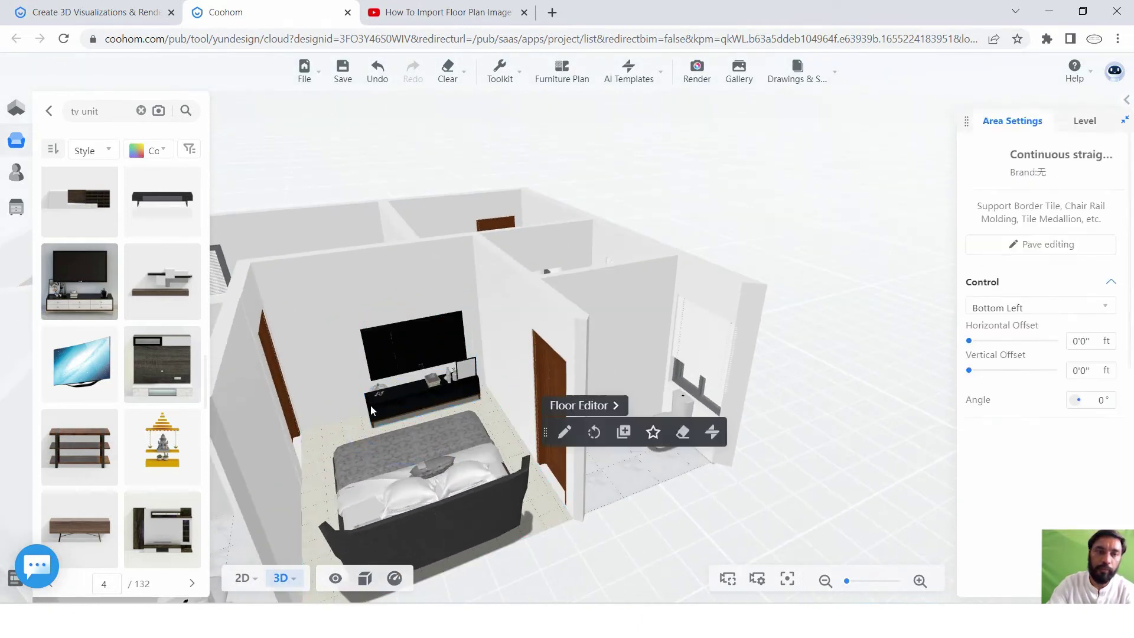
click(349, 406)
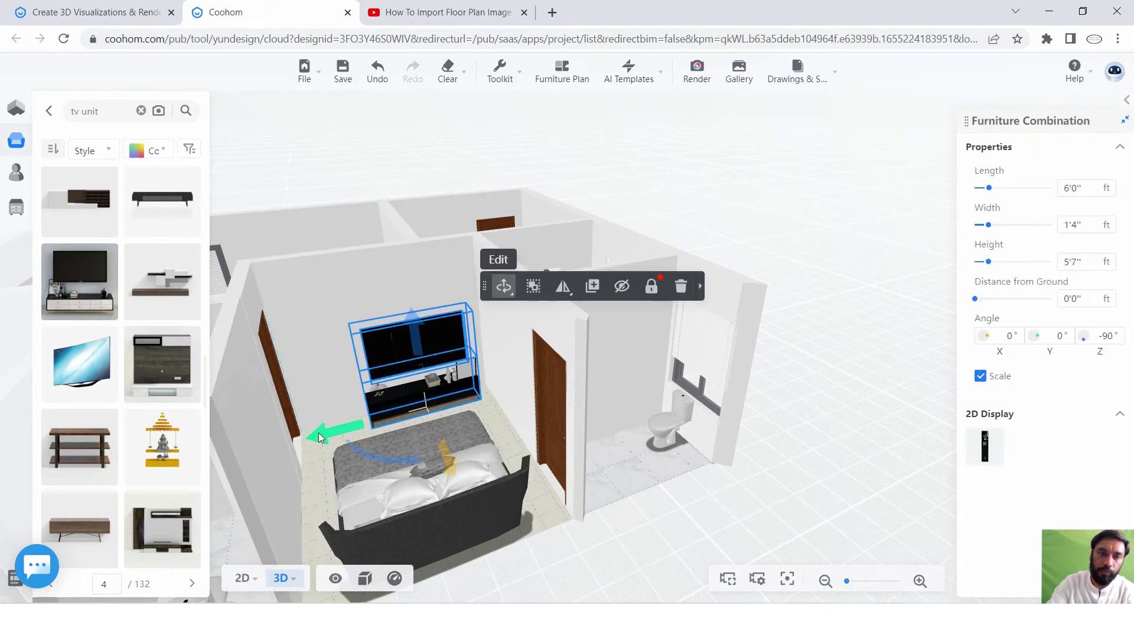
drag(318, 432, 284, 444)
mouse_move(519, 372)
mouse_down()
mouse_move(577, 339)
mouse_move(702, 423)
mouse_move(652, 519)
mouse_move(620, 483)
mouse_move(600, 536)
mouse_move(466, 539)
mouse_move(492, 434)
mouse_up()
scroll(577, 339, down, 3)
Scroll the coohom deck to slide 3, listing the session 2 topics.
scroll(575, 367, up, 3)
scroll(520, 403, down, 3)
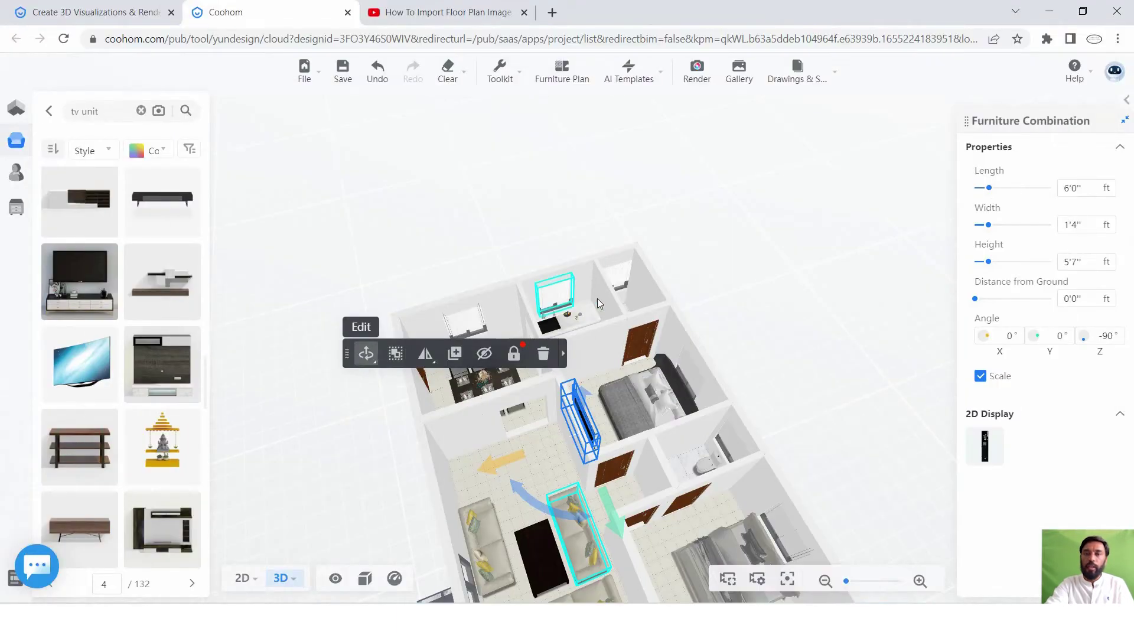
scroll(597, 303, up, 2)
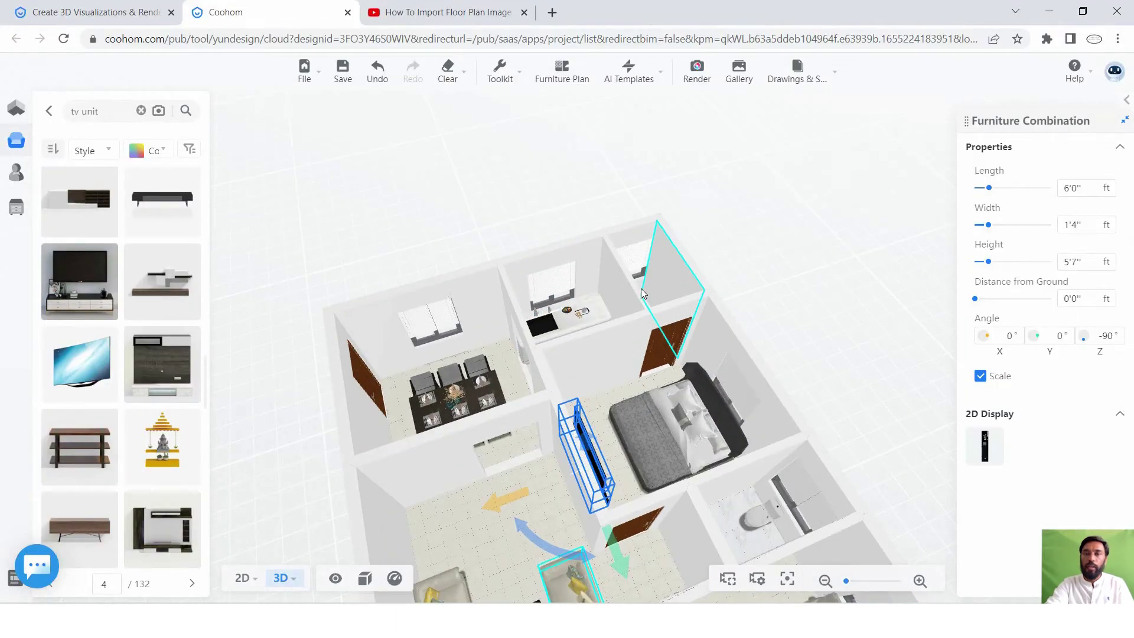
scroll(681, 270, up, 2)
scroll(794, 237, up, 2)
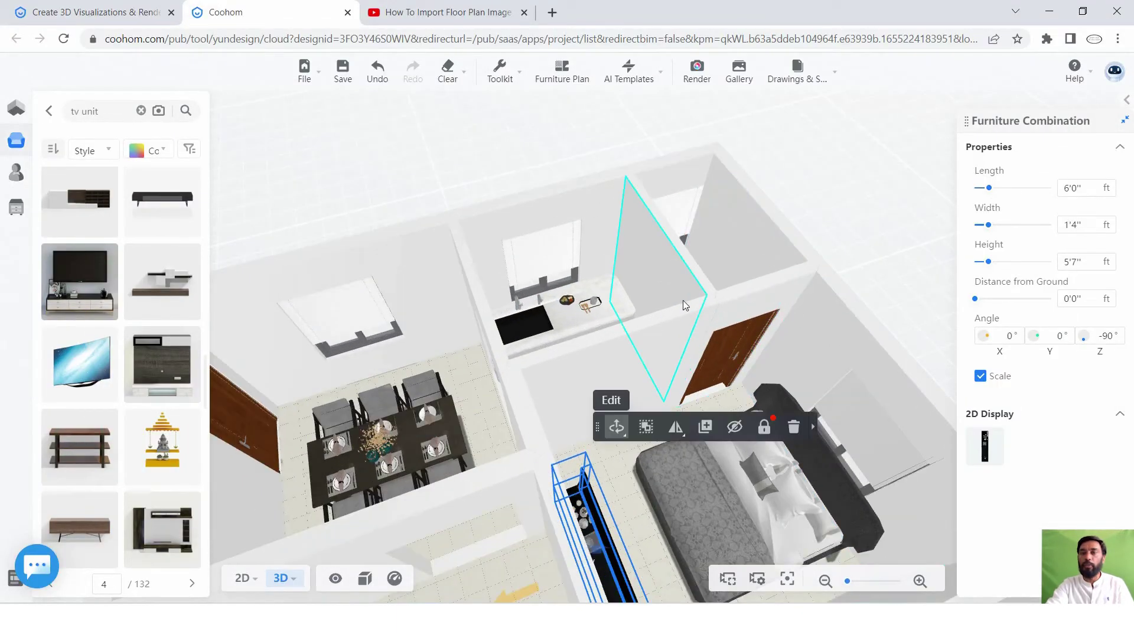
drag(683, 300, 604, 374)
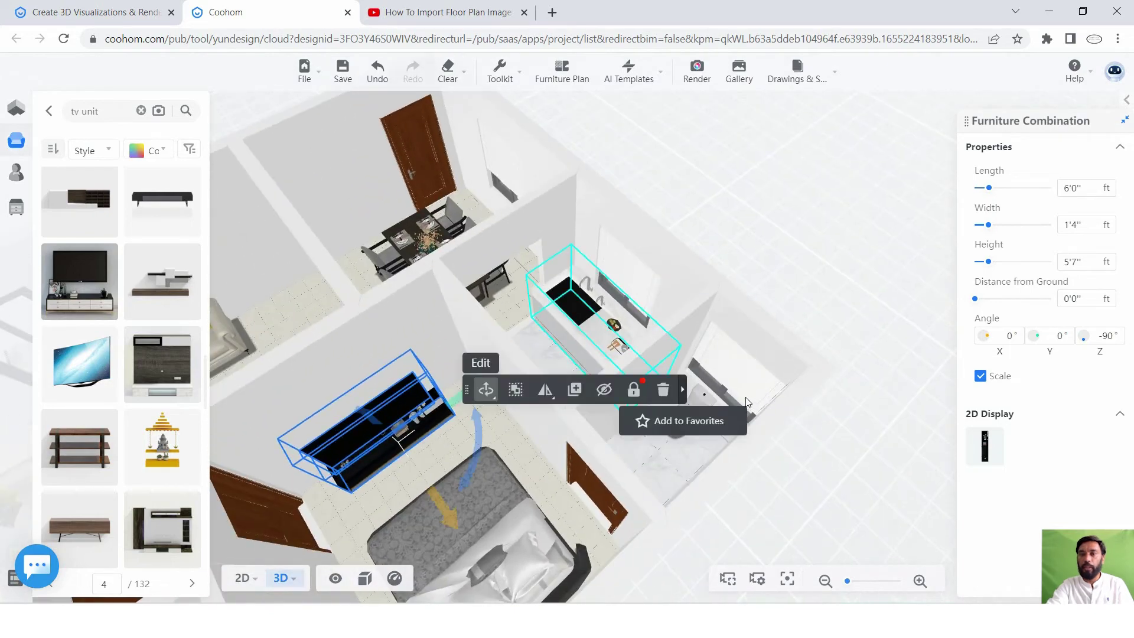
scroll(767, 424, up, 2)
scroll(679, 454, up, 3)
scroll(620, 451, down, 2)
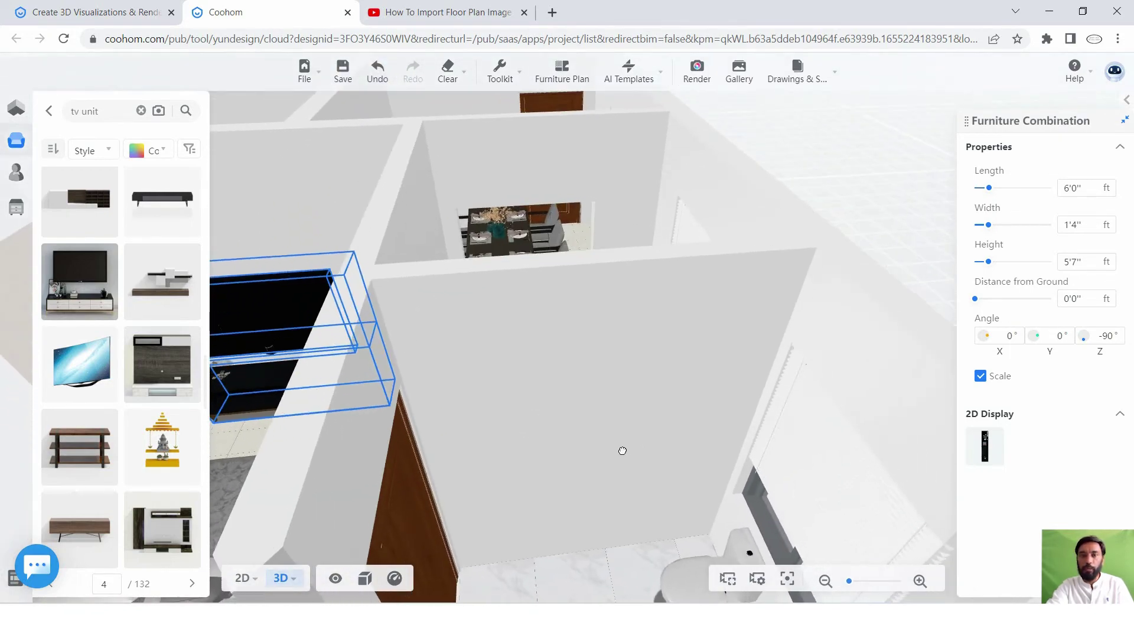
scroll(557, 438, down, 2)
scroll(459, 470, down, 2)
scroll(545, 461, down, 2)
drag(545, 461, 705, 456)
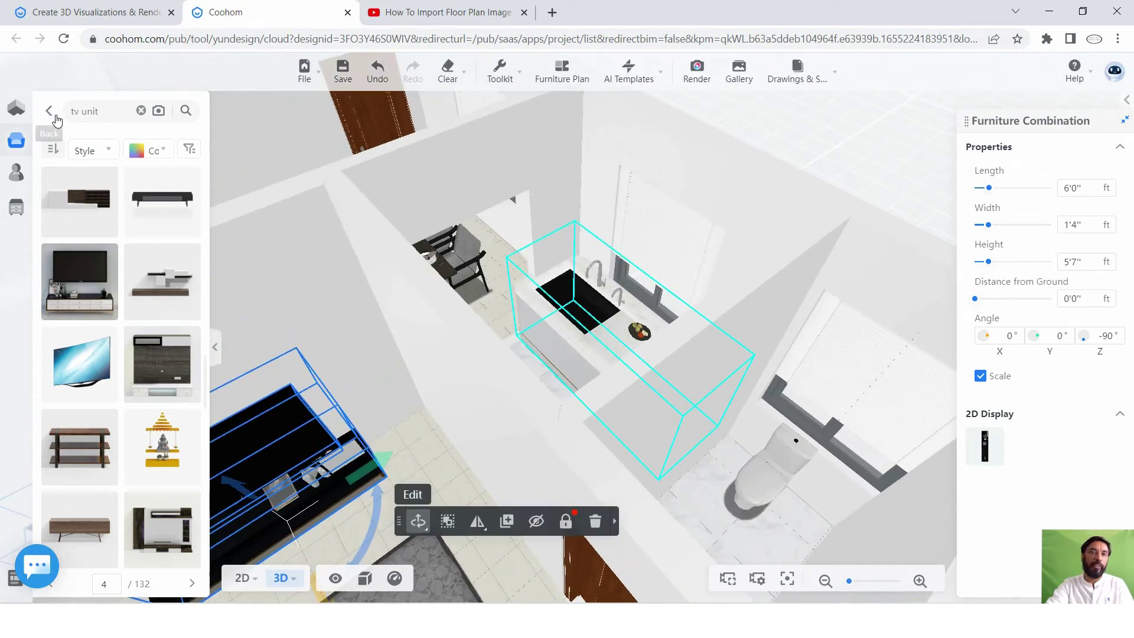
Search the model library for 'washbain' to list washbasins, then save the project.
click(50, 111)
click(106, 137)
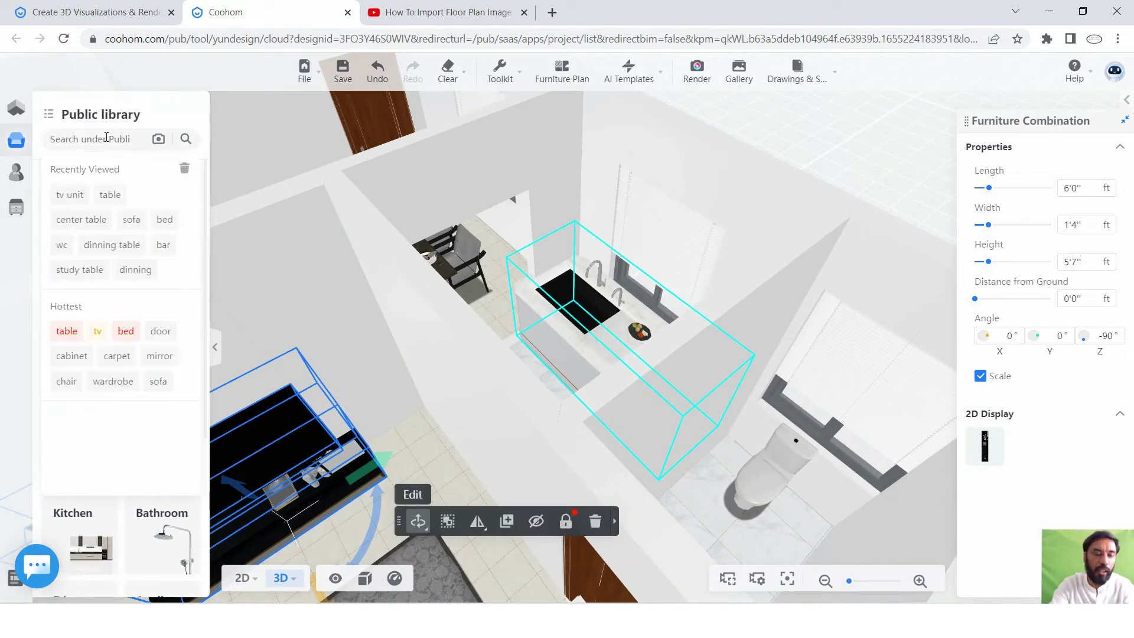
text(washbai)
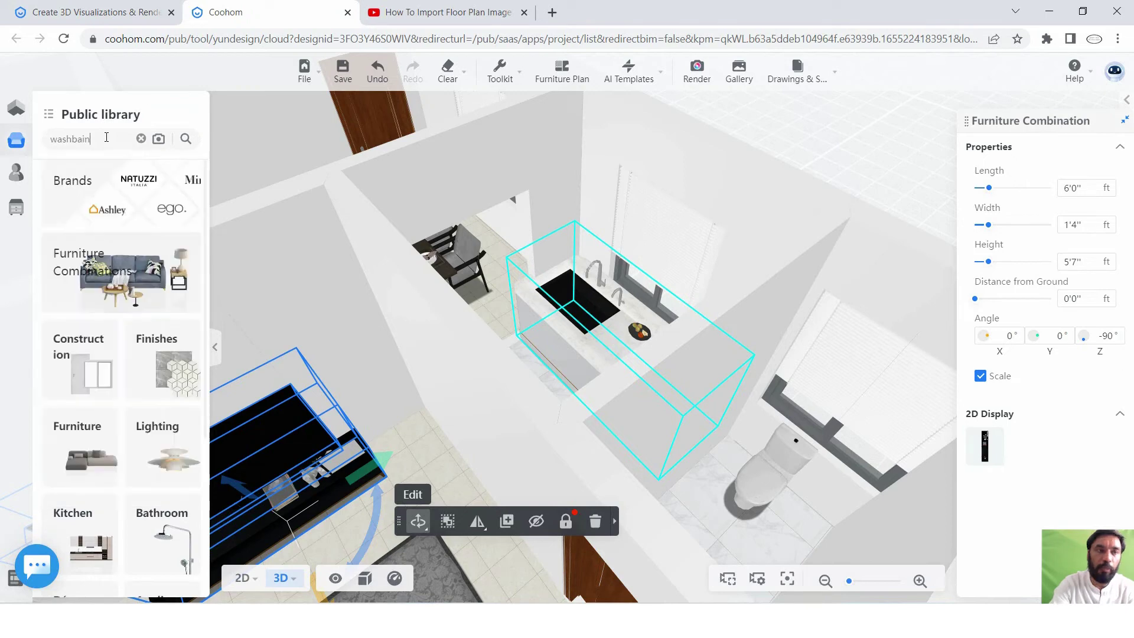
text(n)
key(Return)
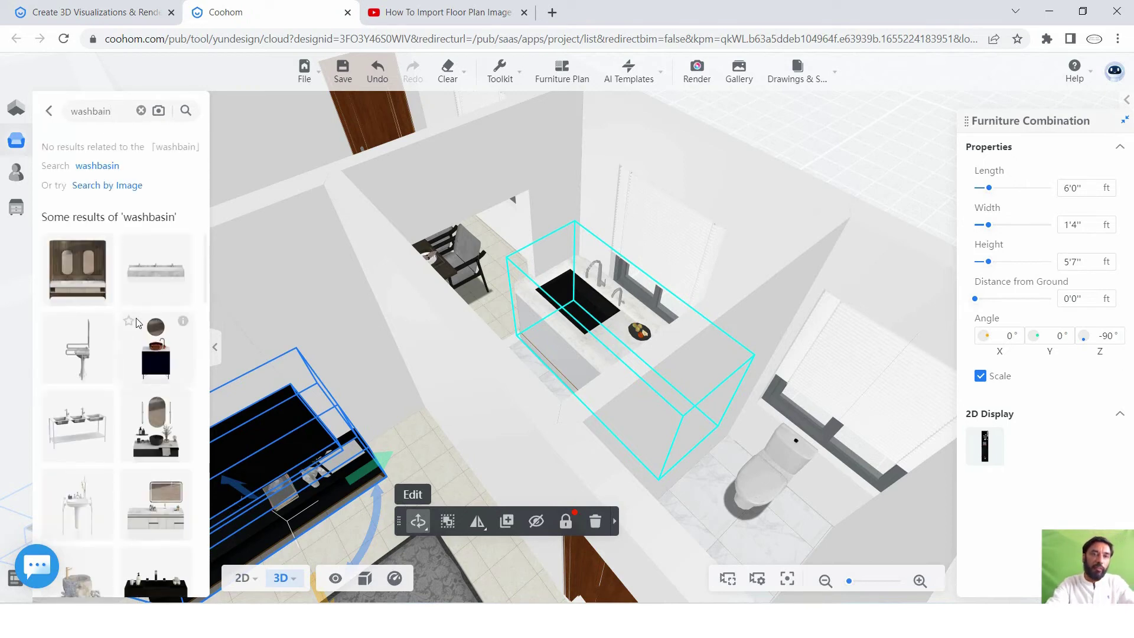
scroll(126, 316, down, 2)
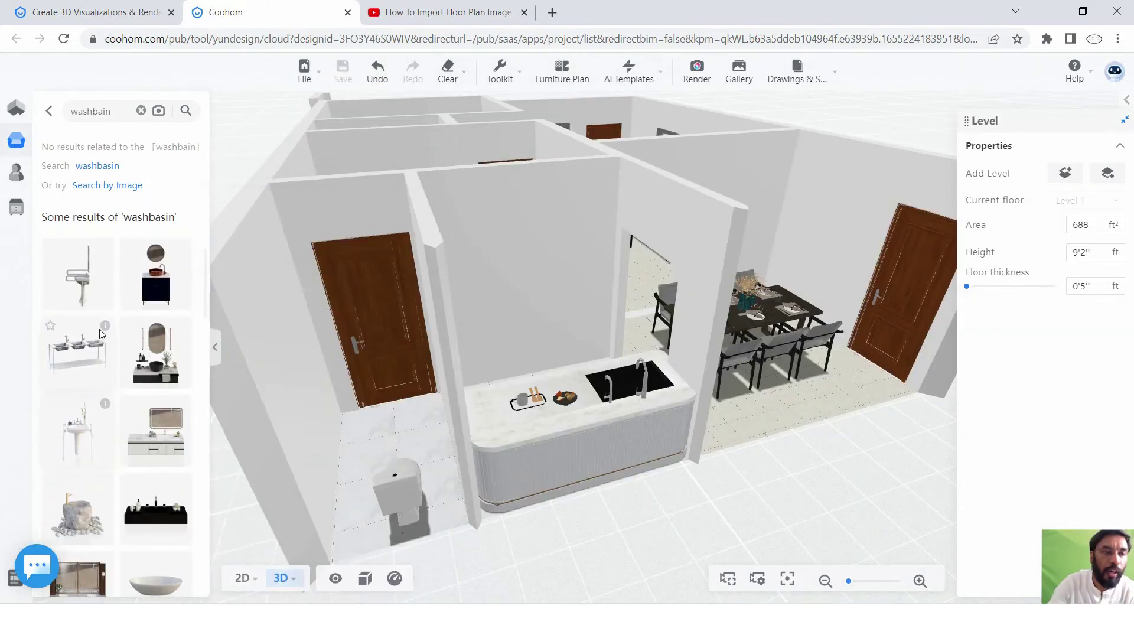
key(ctrl+s)
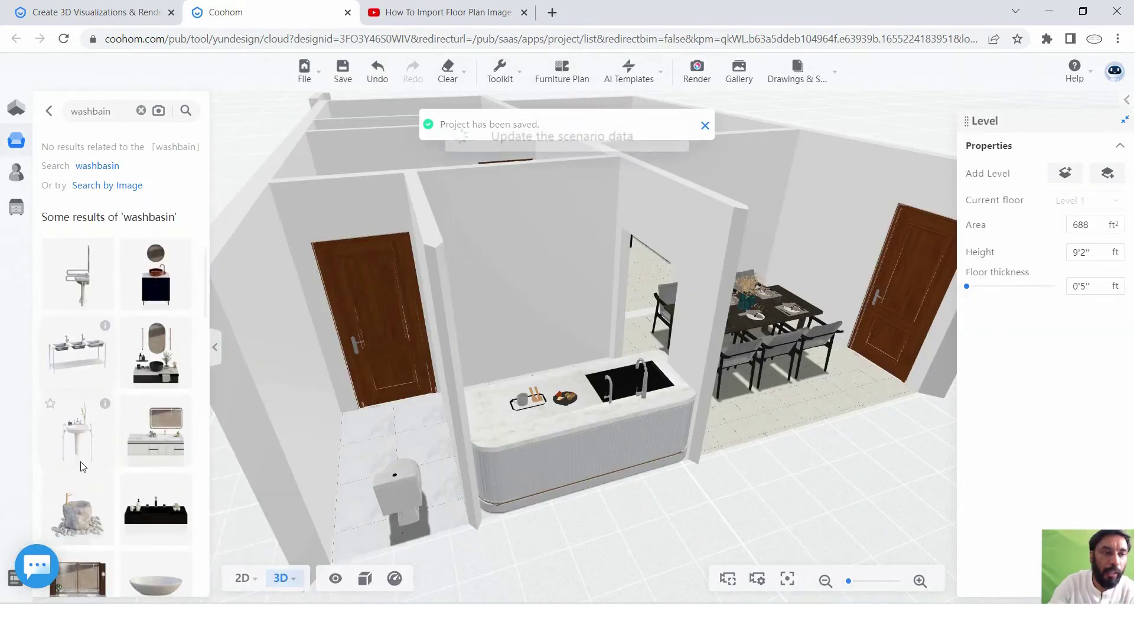
Place a washbasin in the toilet next to the kitchen and rotate it to -90°.
mouse_move(80, 429)
mouse_down()
mouse_move(342, 410)
mouse_move(324, 419)
mouse_up()
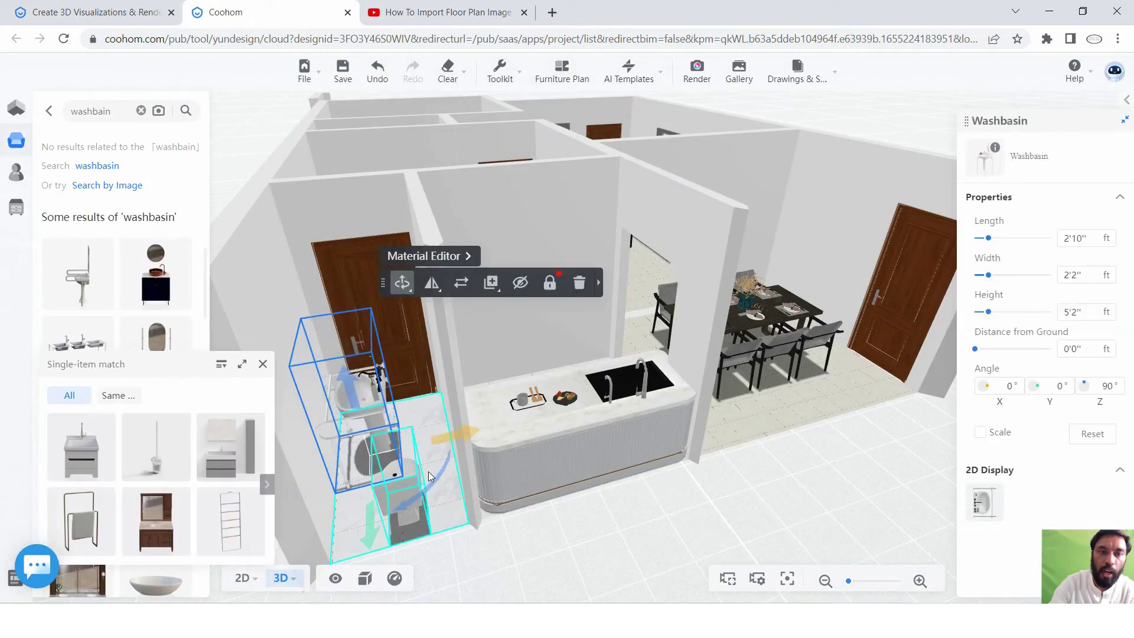
mouse_move(431, 481)
mouse_down()
mouse_move(379, 491)
mouse_move(406, 480)
mouse_move(434, 387)
mouse_up()
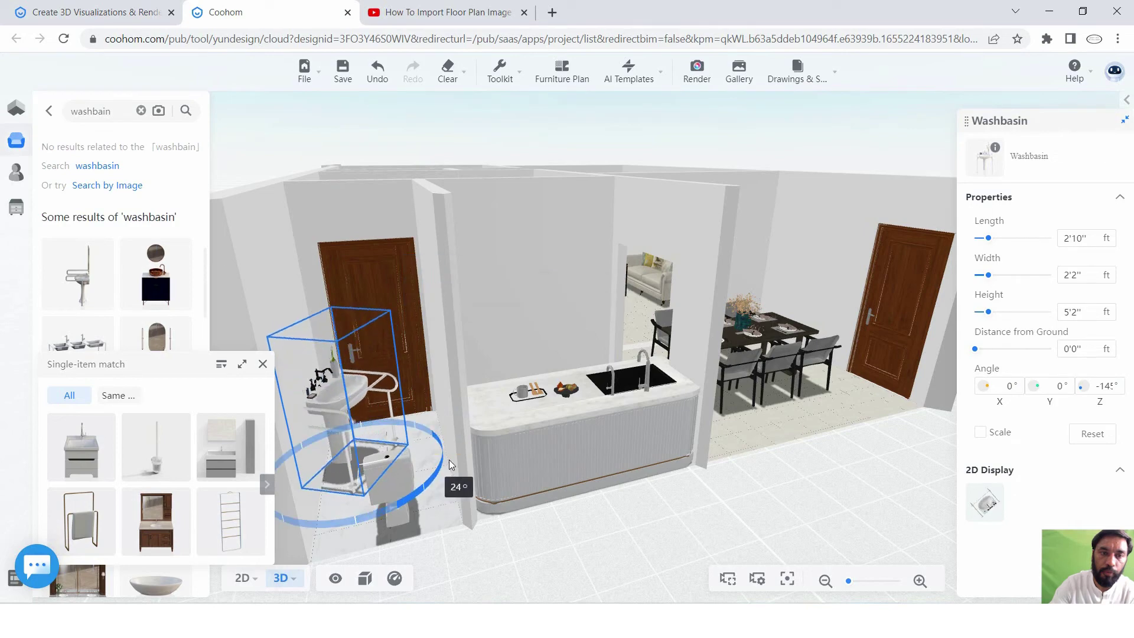
drag(411, 497, 466, 448)
scroll(317, 400, up, 3)
scroll(317, 399, down, 3)
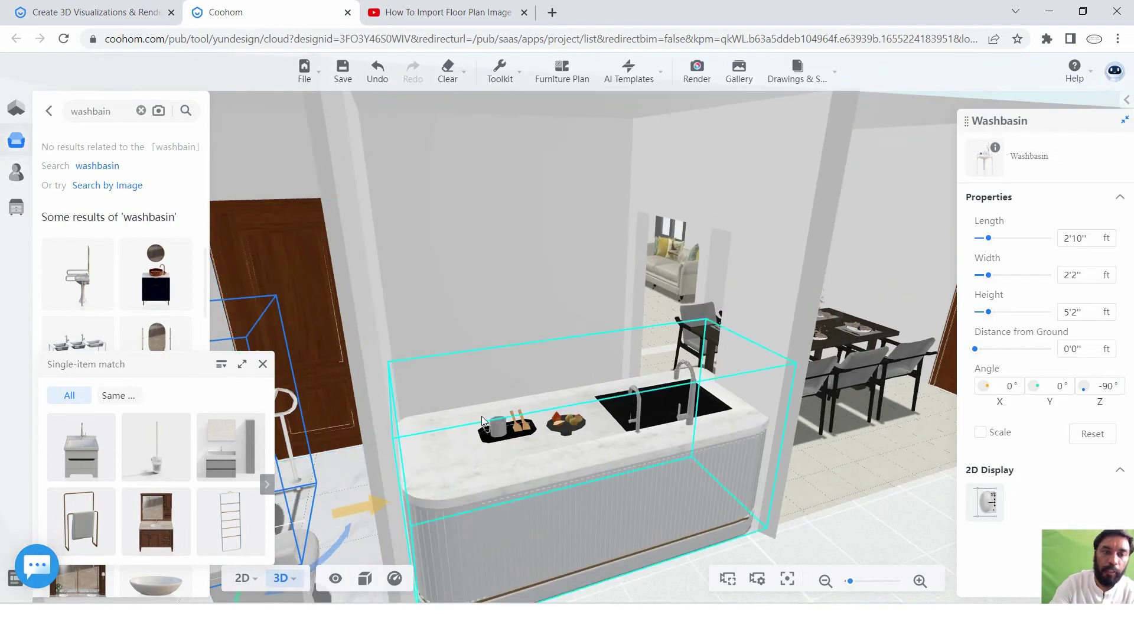
scroll(314, 455, down, 3)
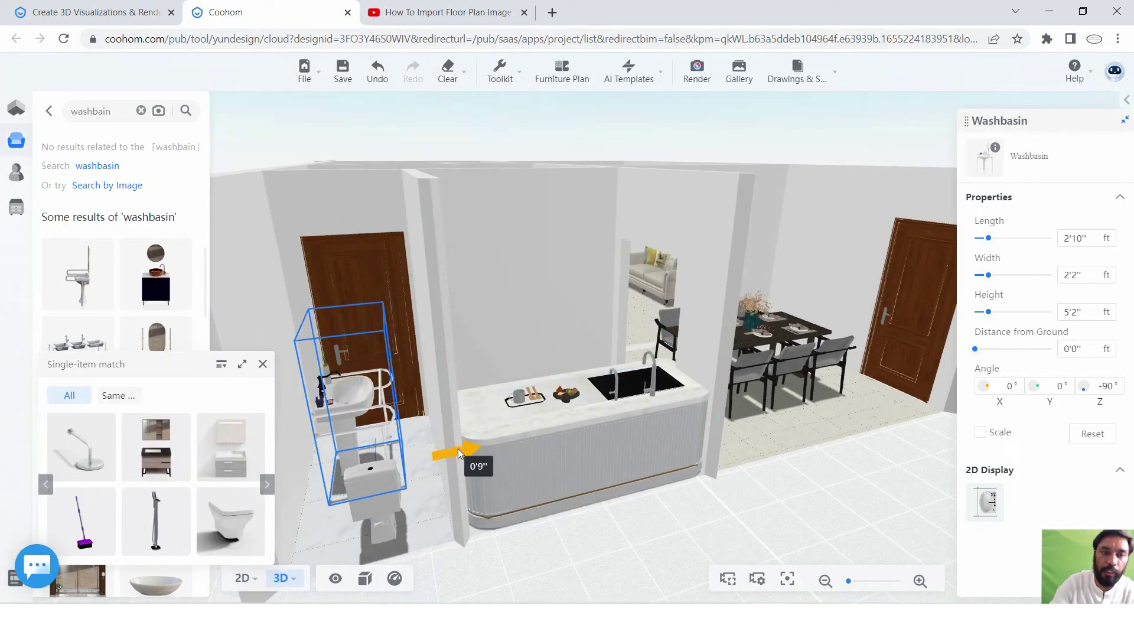
scroll(390, 413, down, 5)
scroll(387, 421, up, 2)
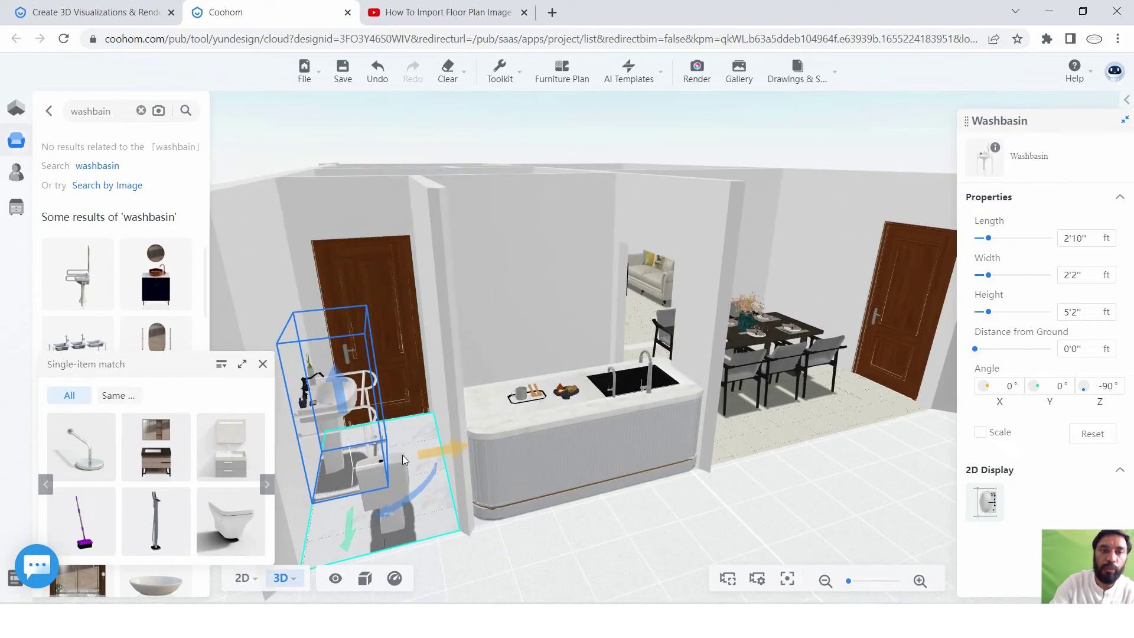
scroll(413, 407, up, 2)
scroll(461, 383, up, 2)
scroll(513, 358, up, 2)
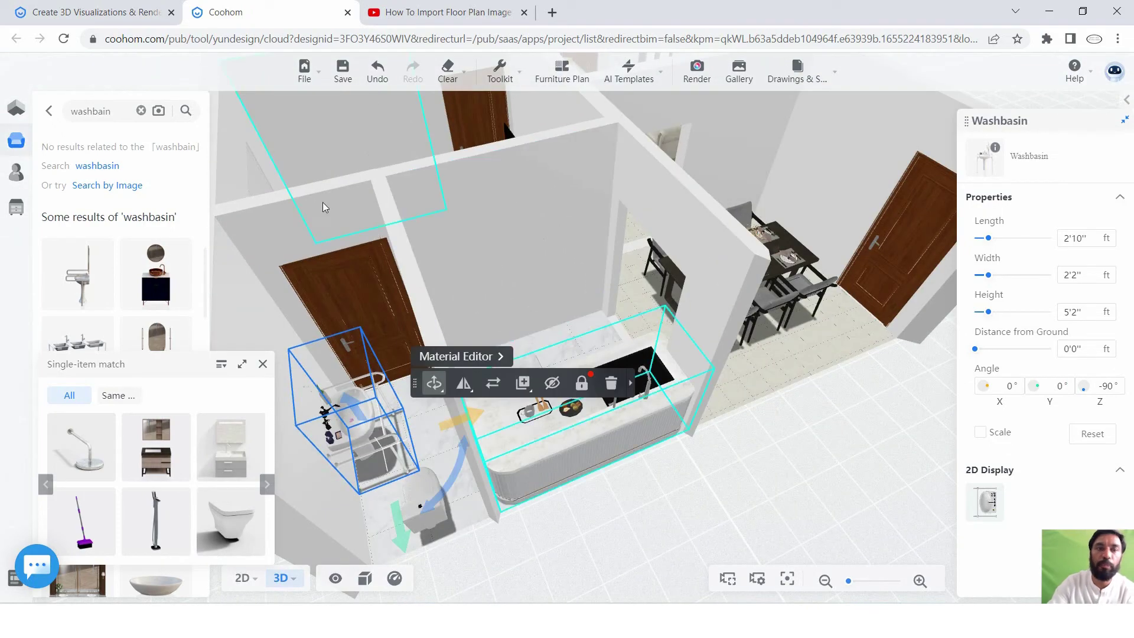
Switch to the 2D floor plan and zoom in on the toilet.
mouse_move(242, 577)
click(229, 492)
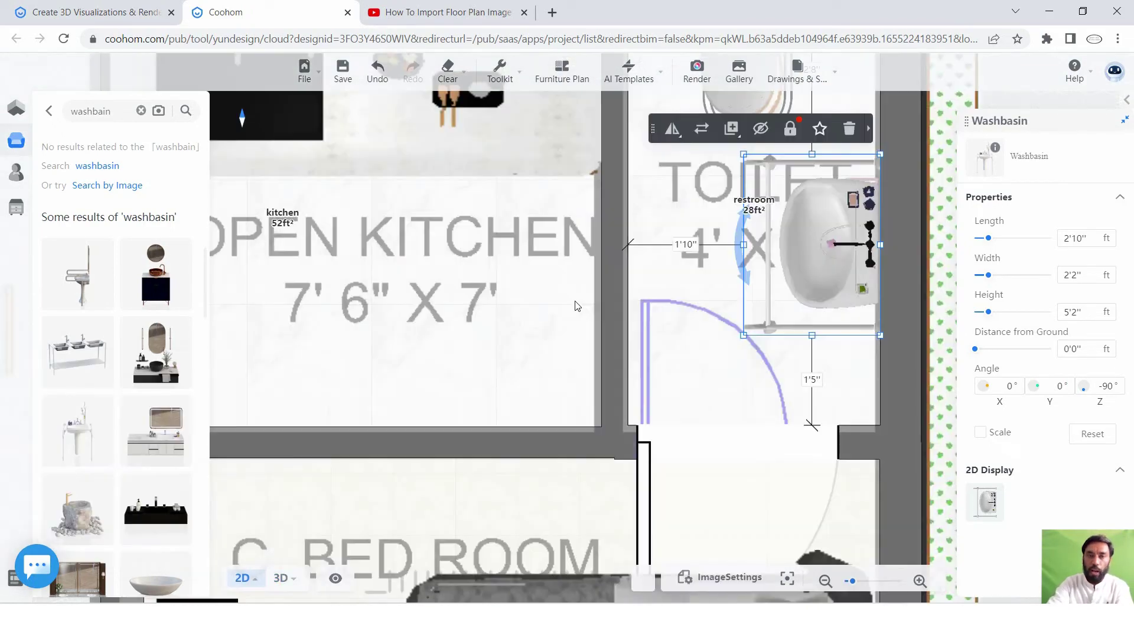
scroll(768, 295, down, 2)
scroll(797, 278, down, 1)
scroll(826, 266, down, 2)
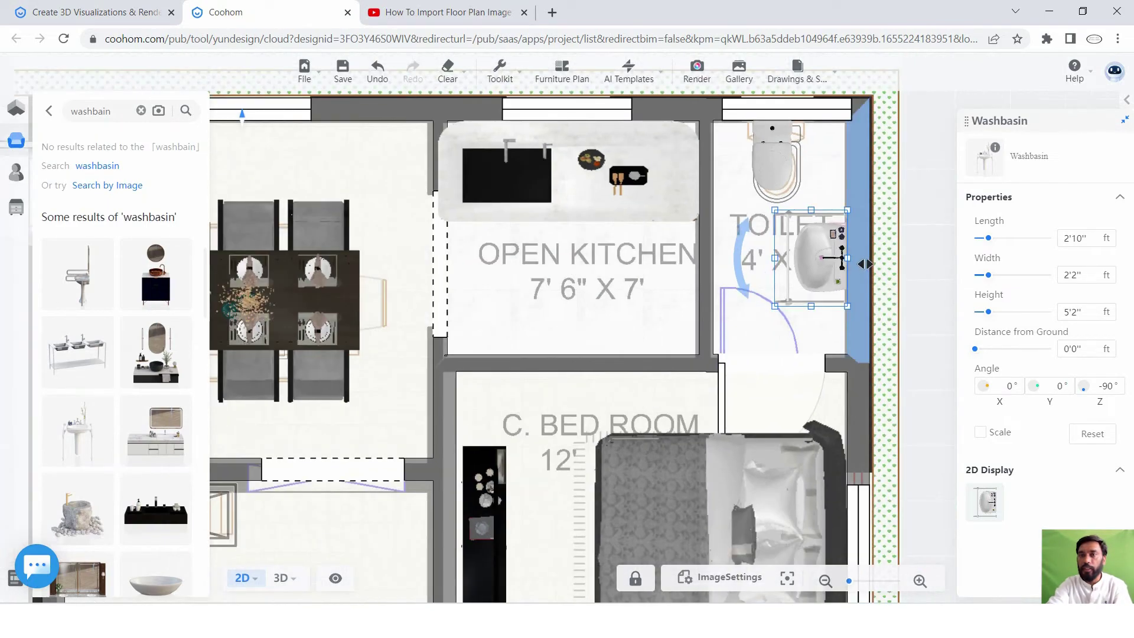
scroll(849, 259, up, 2)
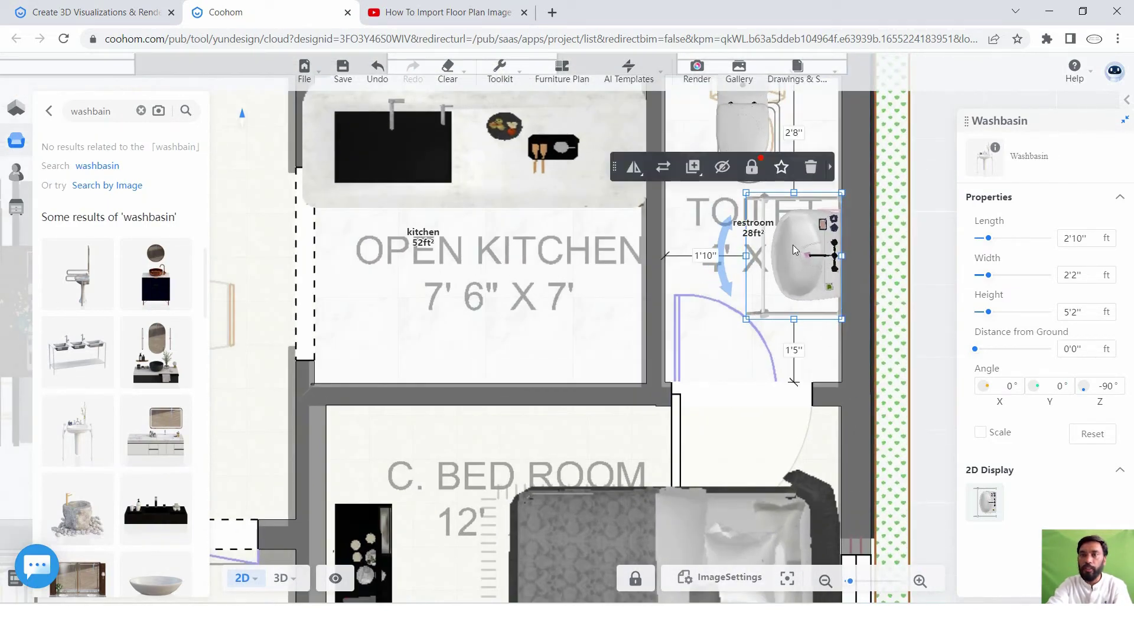
scroll(794, 251, down, 2)
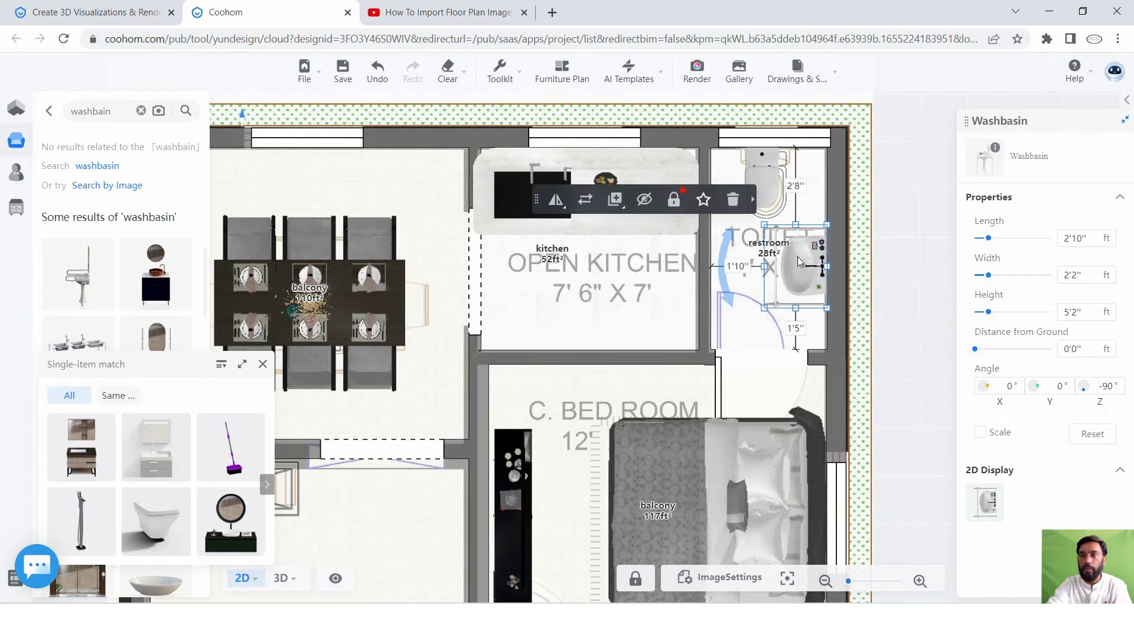
Slide the washbasin down the toilet's right wall, leaving a 3'0" gap above and 1'1" below.
drag(797, 256, 808, 247)
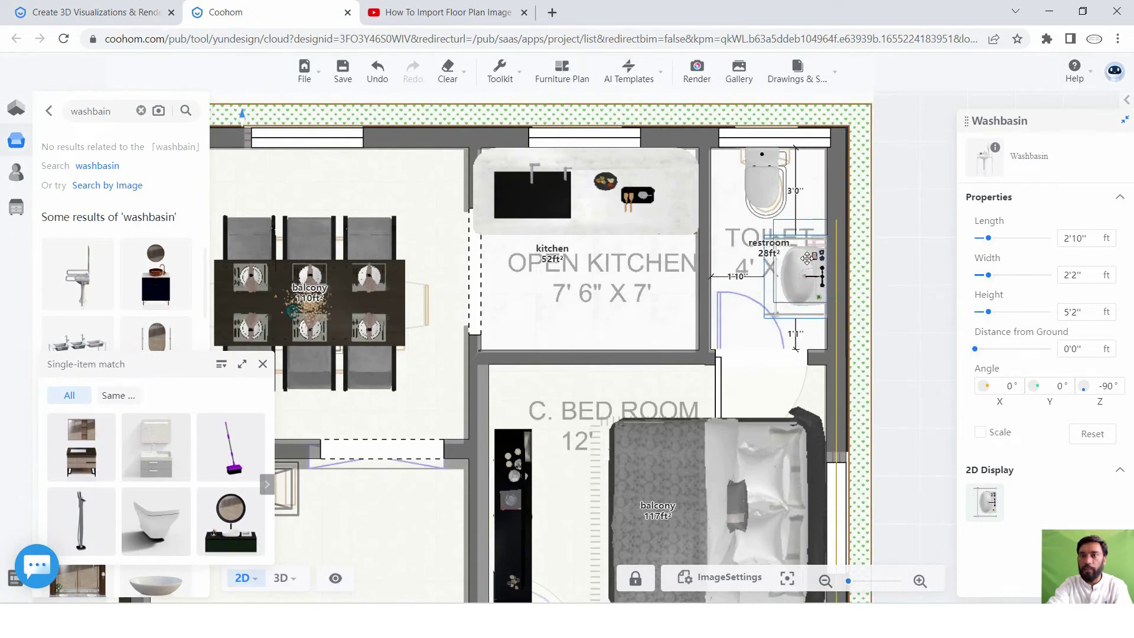
click(905, 264)
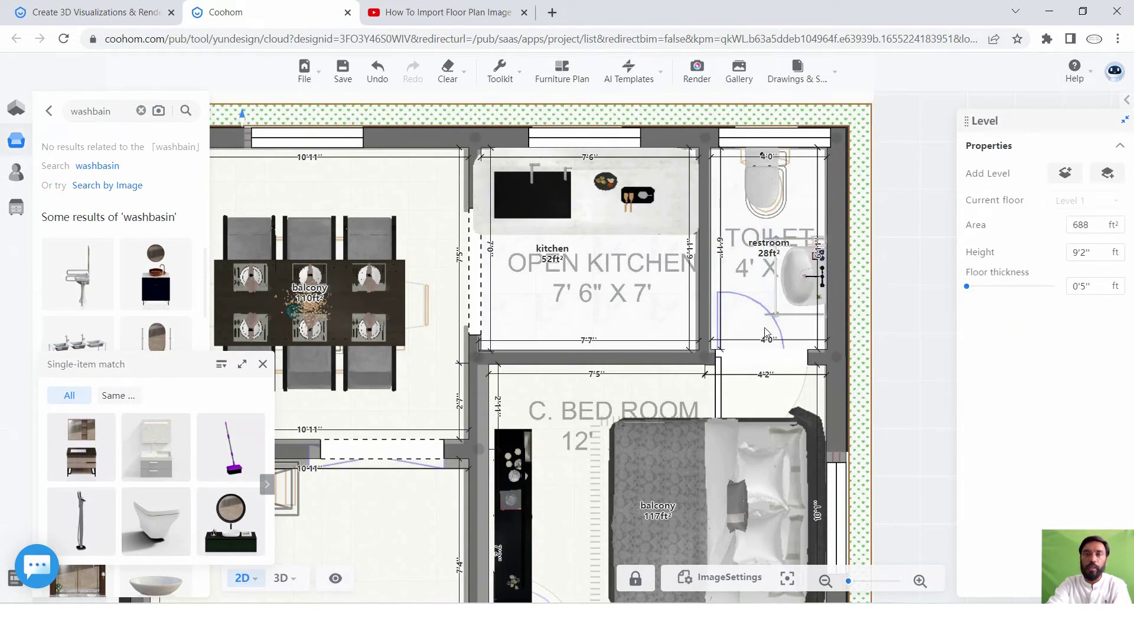
scroll(765, 331, down, 2)
scroll(650, 366, down, 1)
scroll(574, 413, up, 1)
scroll(574, 413, up, 2)
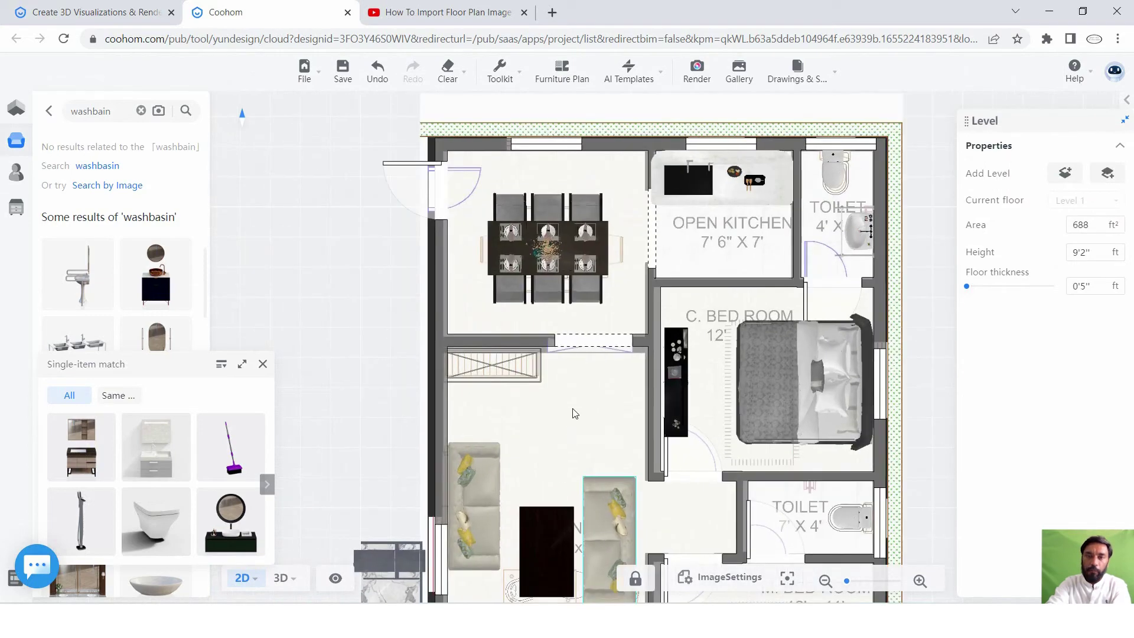
scroll(585, 431, down, 1)
scroll(594, 452, down, 1)
scroll(572, 470, up, 1)
scroll(558, 461, up, 1)
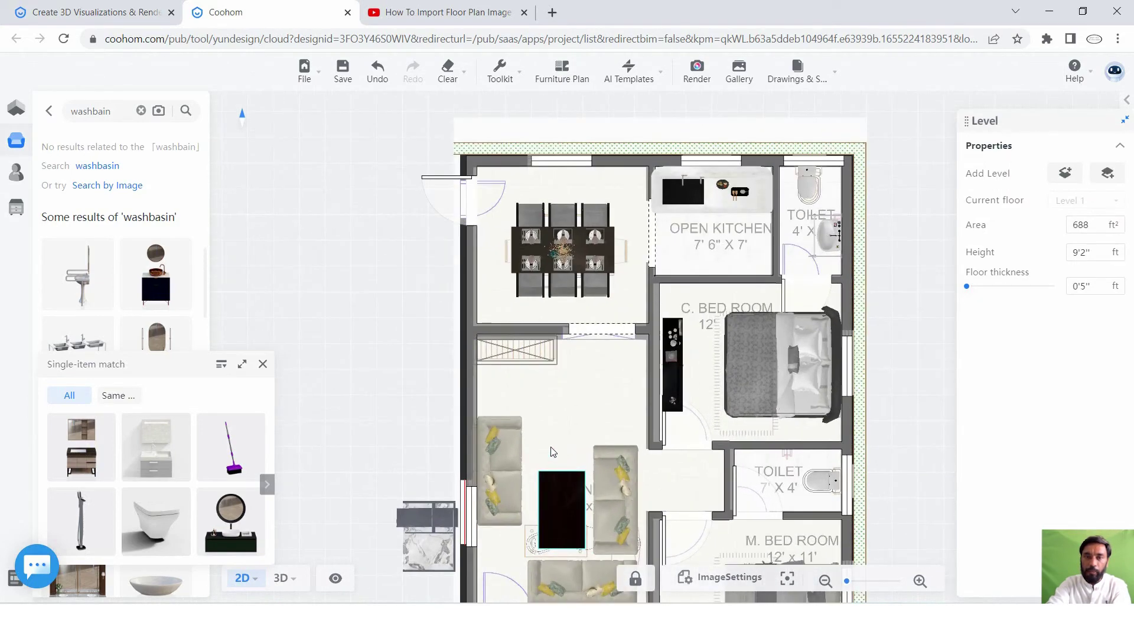
scroll(552, 451, up, 2)
scroll(569, 362, down, 1)
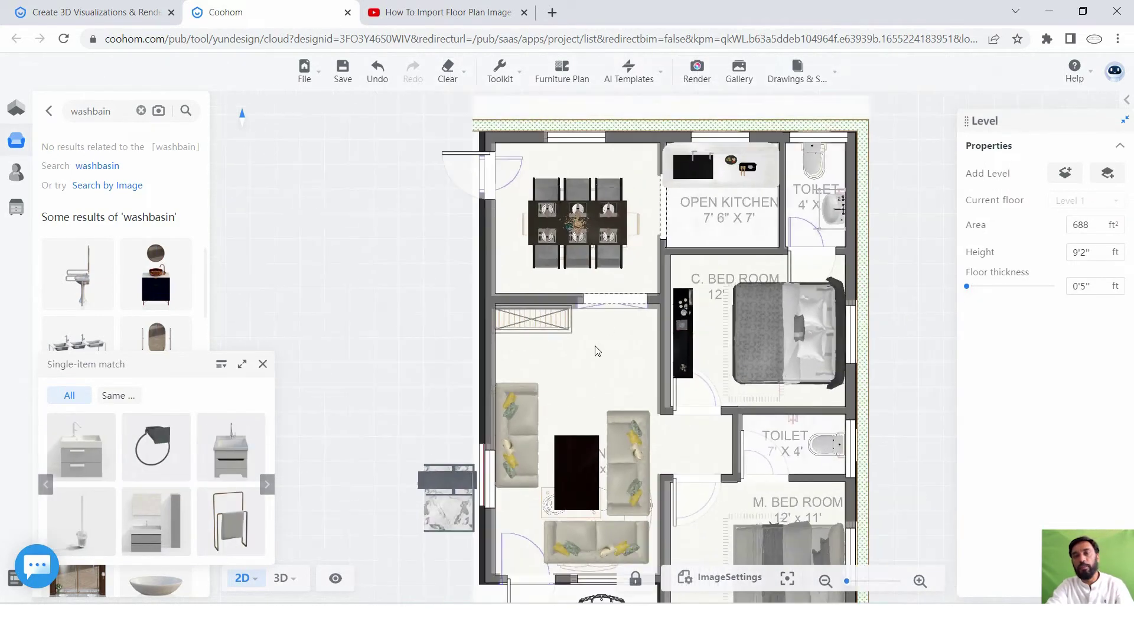
scroll(598, 347, down, 1)
scroll(621, 375, up, 1)
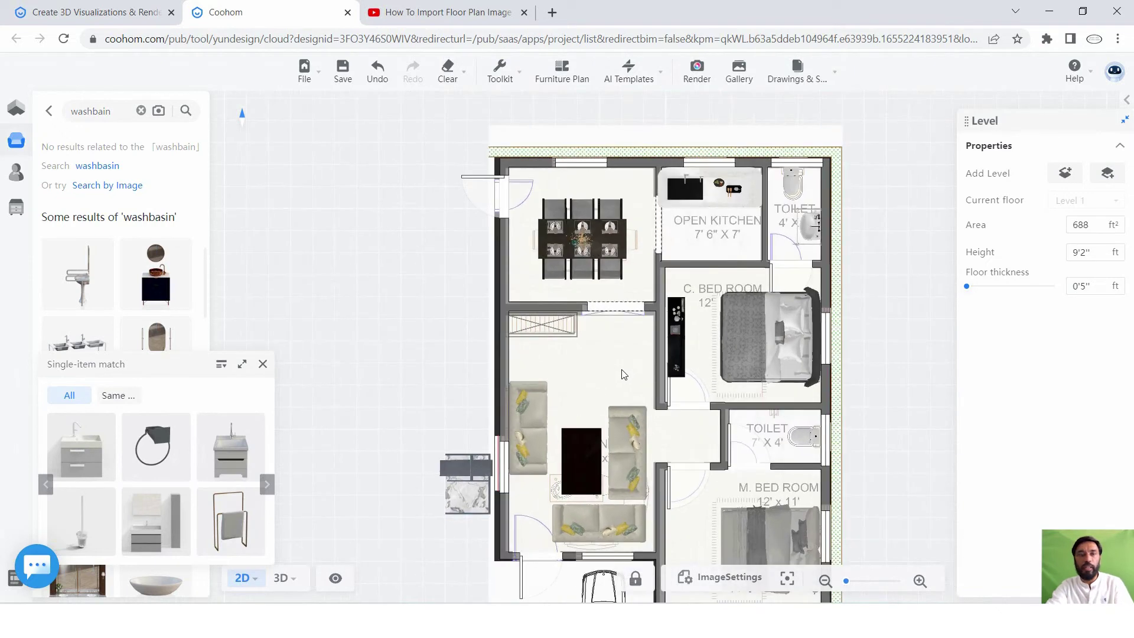
Replace the washbasin results with a carpet search, accepting the corrected spelling (209 pages).
click(50, 112)
click(106, 140)
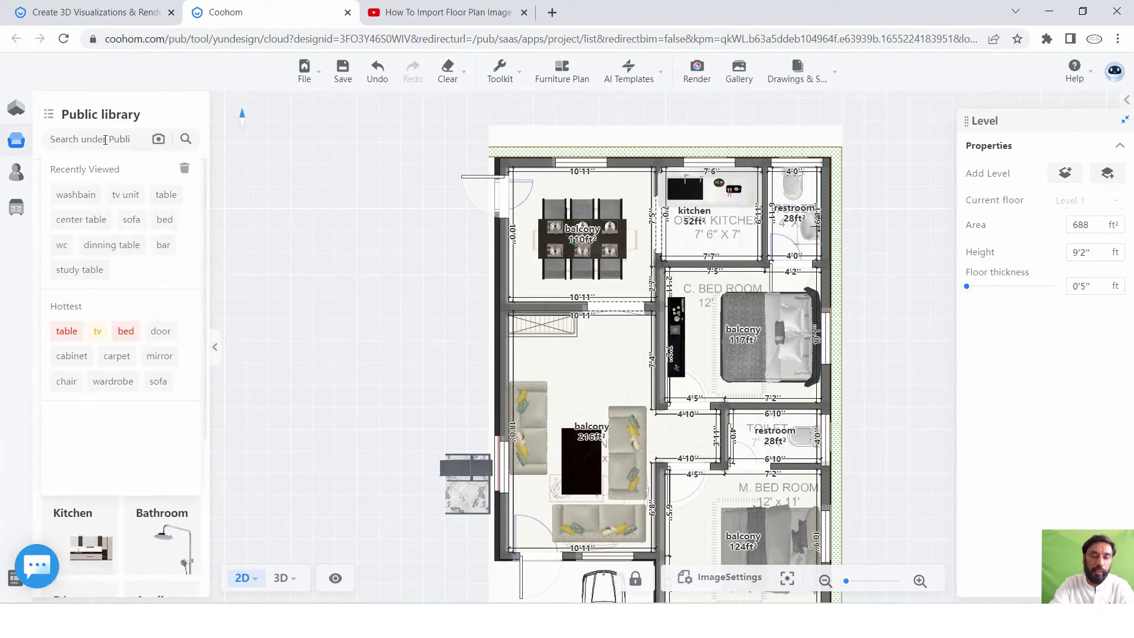
text(carpat)
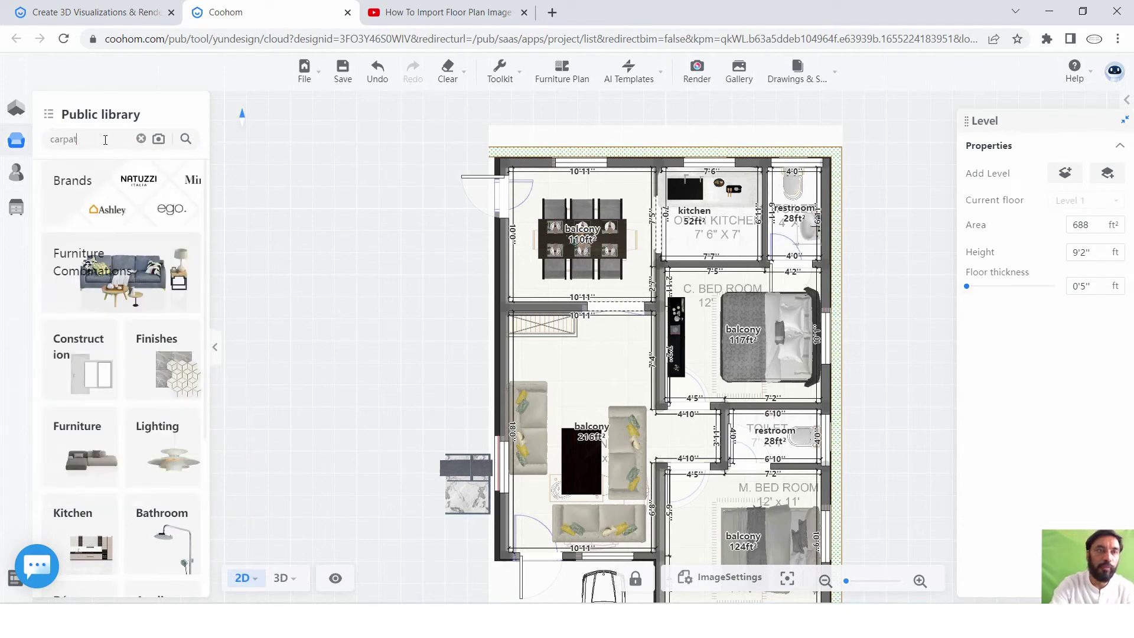
key(Return)
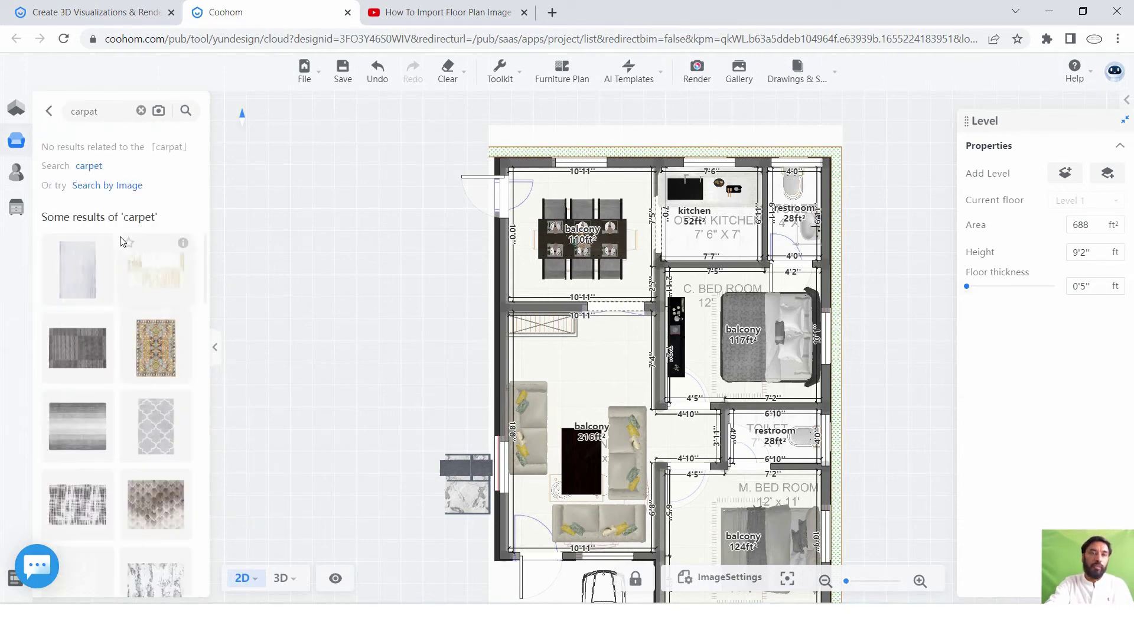
click(91, 167)
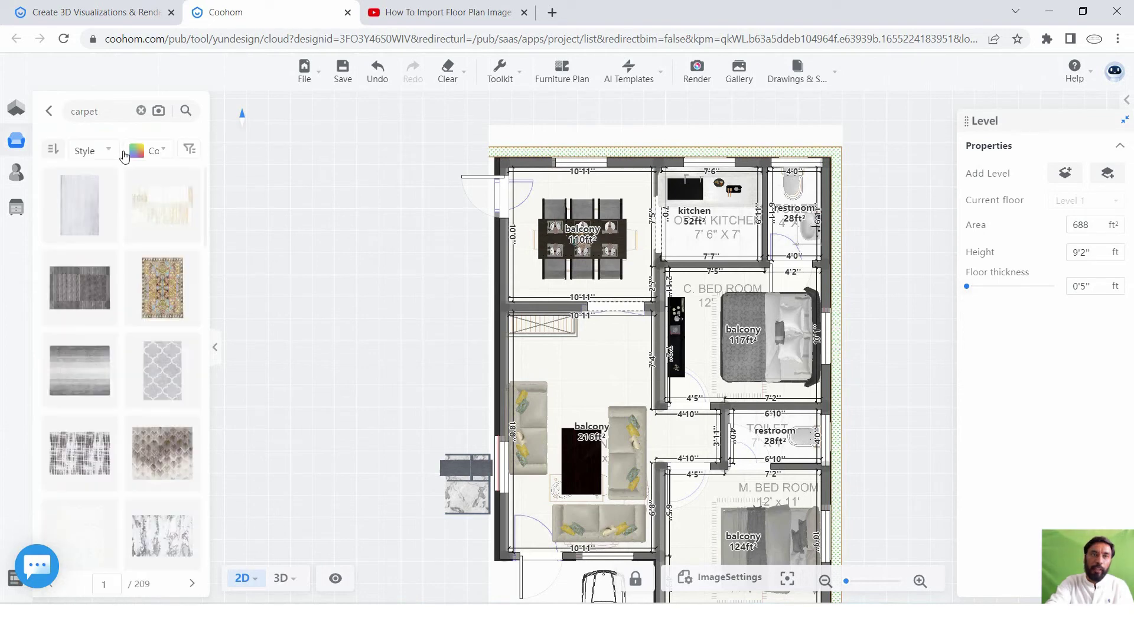
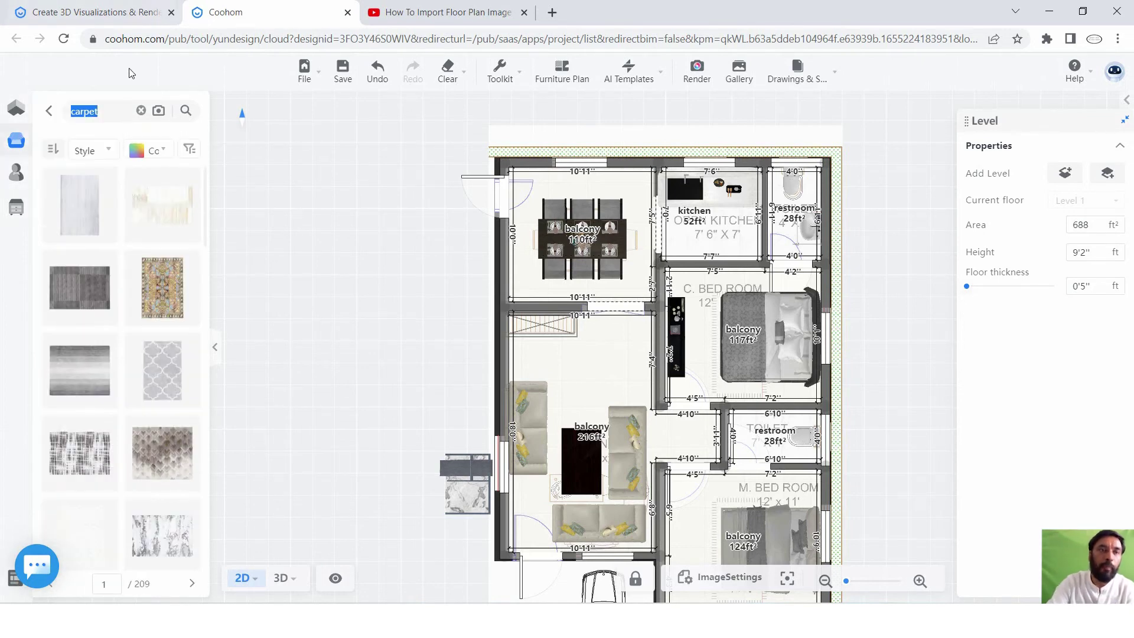
Search the public library for 'carpe' to list carpets.
click(51, 112)
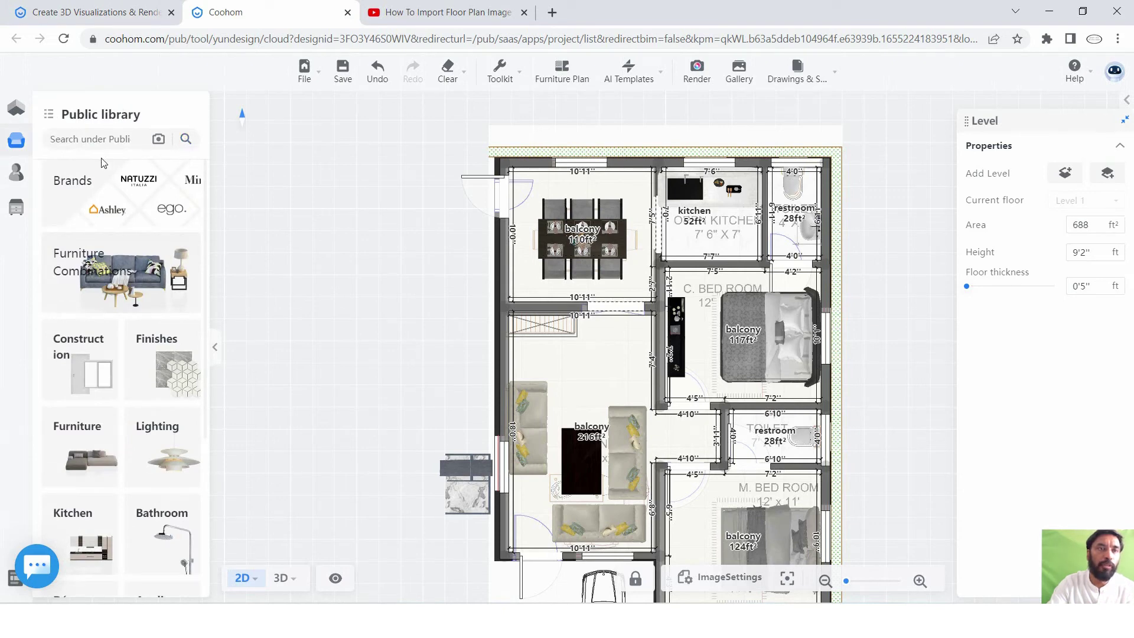
click(104, 140)
text(car)
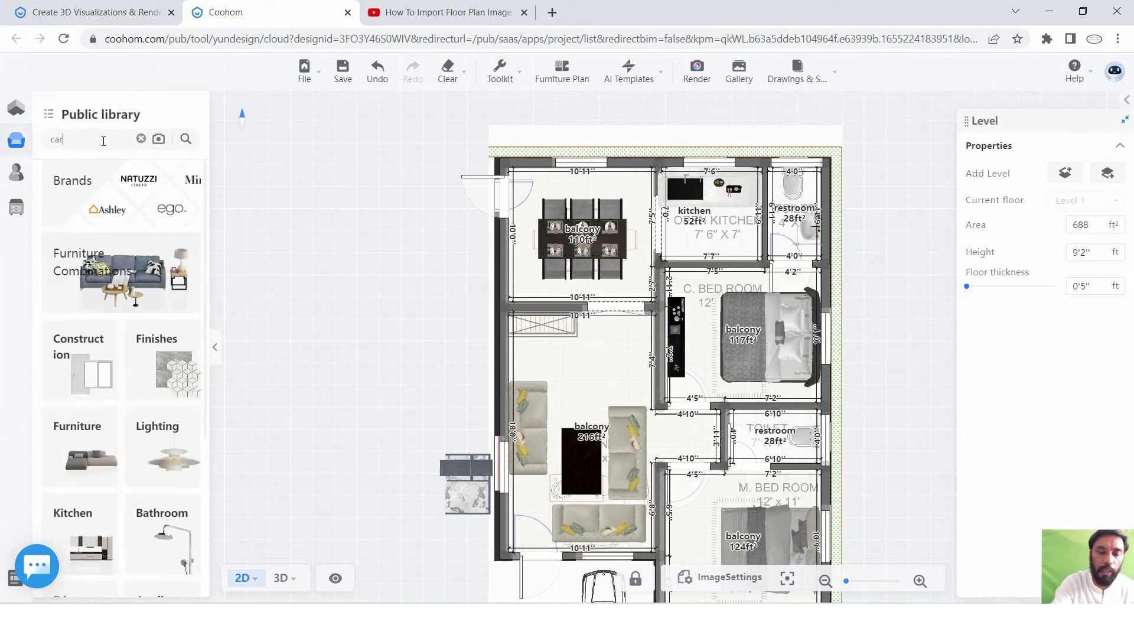
text(pet)
key(Return)
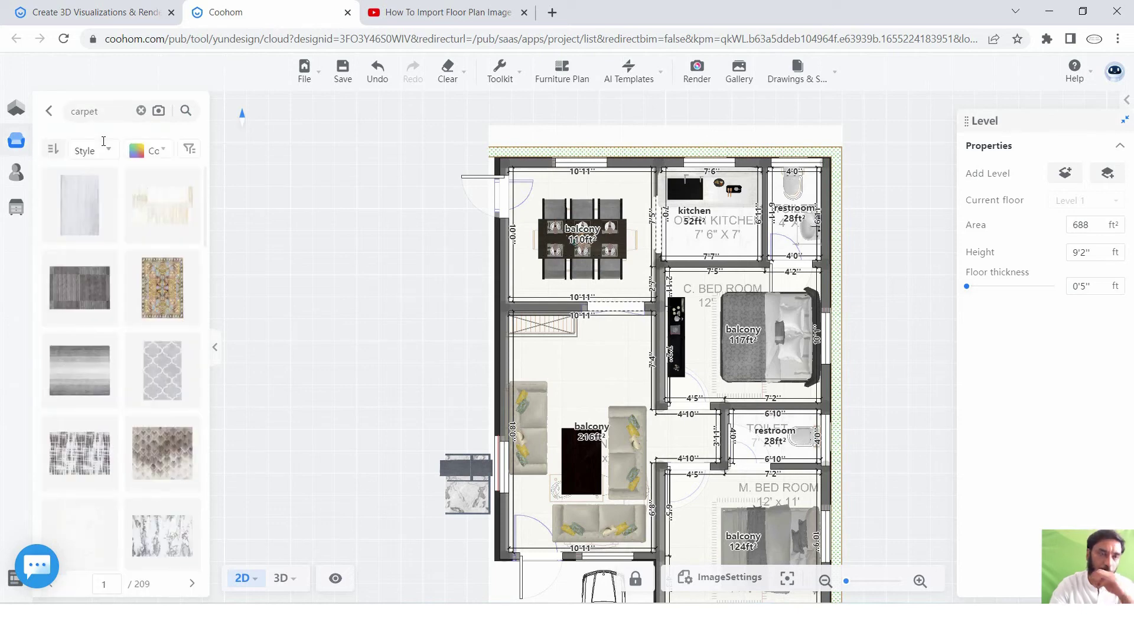
scroll(133, 369, down, 2)
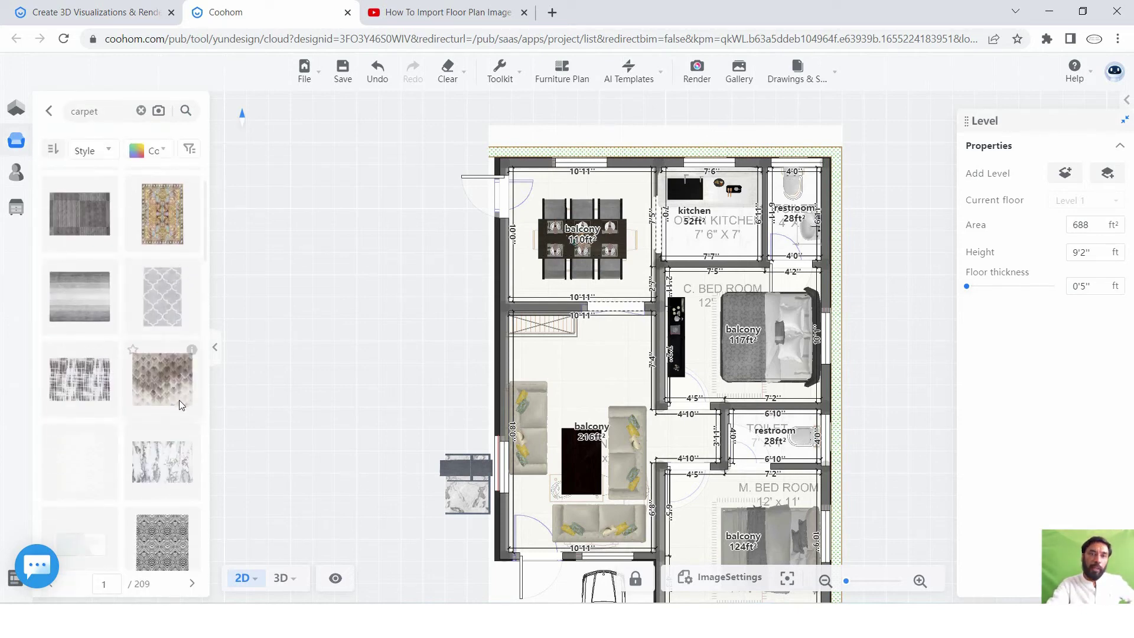
Place the grey trellis carpet between the living-room sofas, rotated 180° and sized 6'7" by 6'4".
mouse_move(164, 290)
mouse_down()
mouse_move(541, 368)
mouse_move(584, 398)
mouse_up()
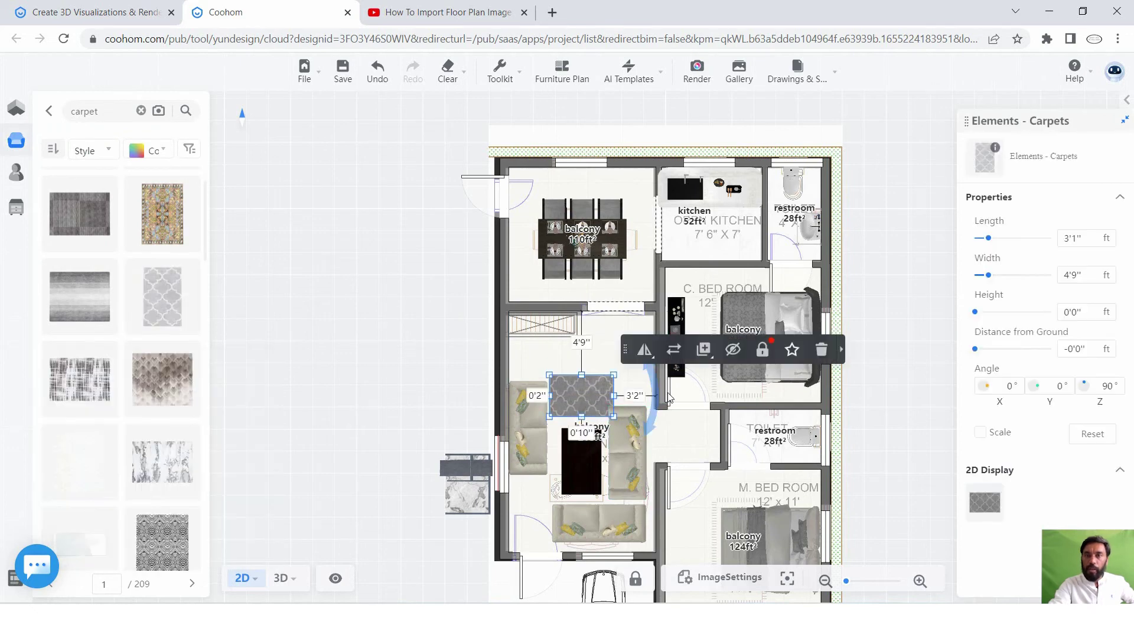
drag(653, 394, 548, 235)
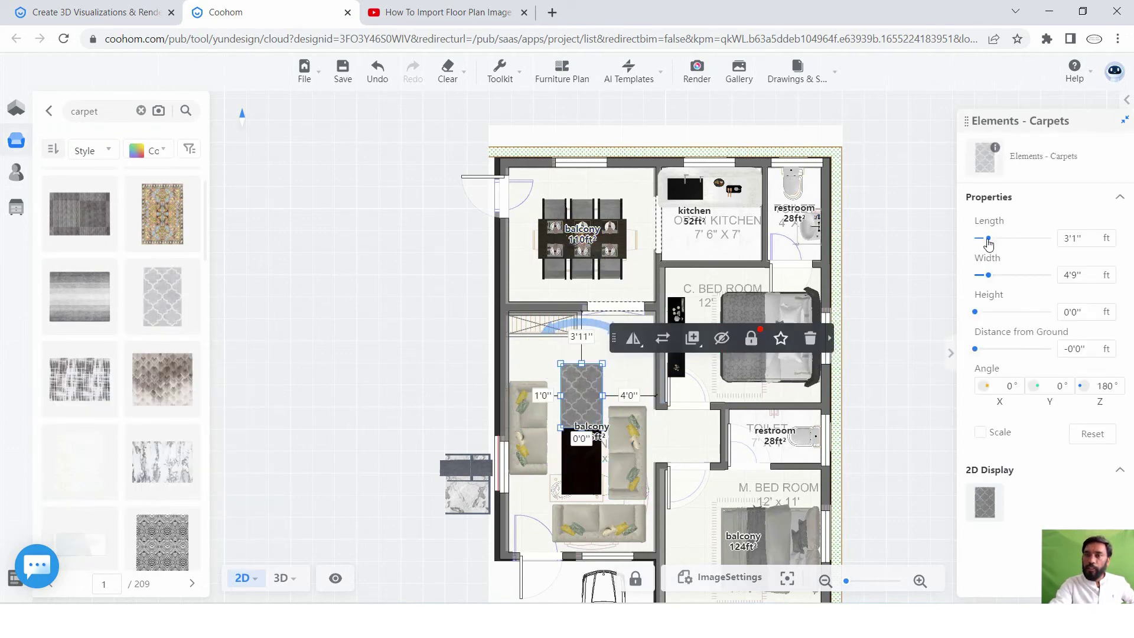
drag(988, 240, 997, 239)
drag(990, 278, 1008, 245)
mouse_move(602, 393)
mouse_down()
mouse_move(602, 437)
mouse_move(602, 424)
mouse_up()
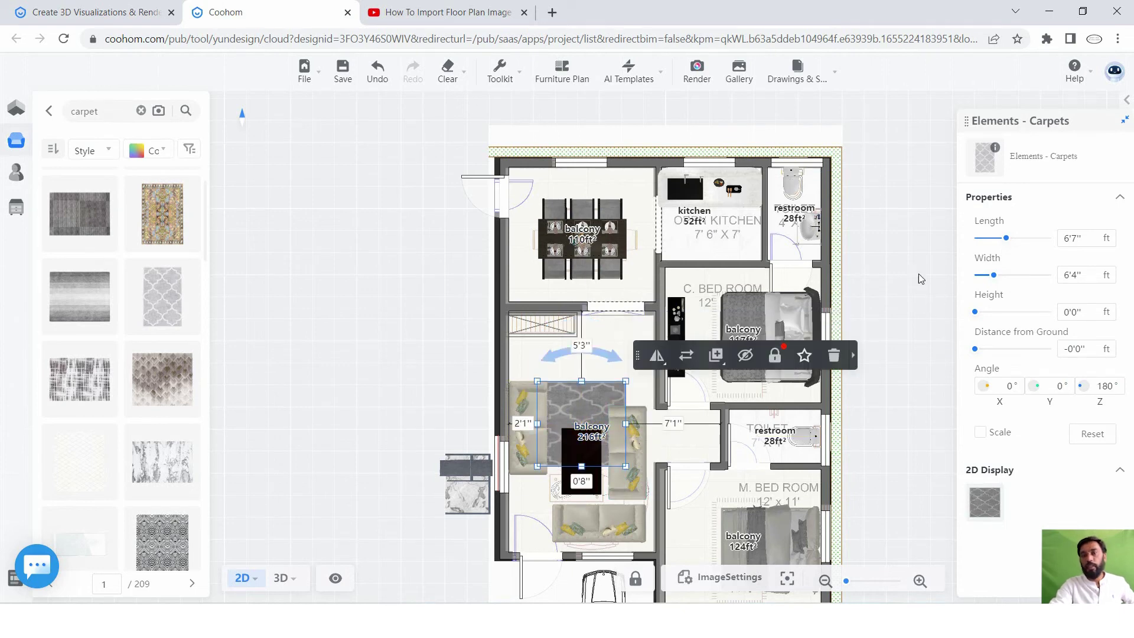
Drop the blue watercolour carpet from further down the list into the C. Bed Room.
scroll(111, 307, down, 3)
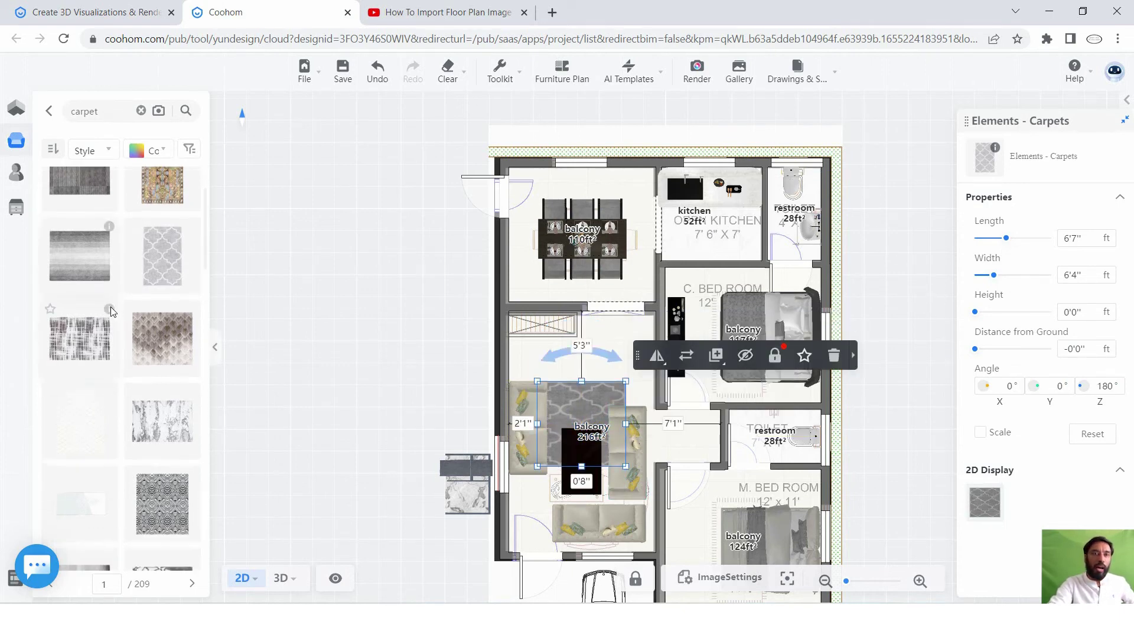
scroll(126, 388, down, 2)
scroll(125, 388, down, 2)
scroll(147, 387, down, 2)
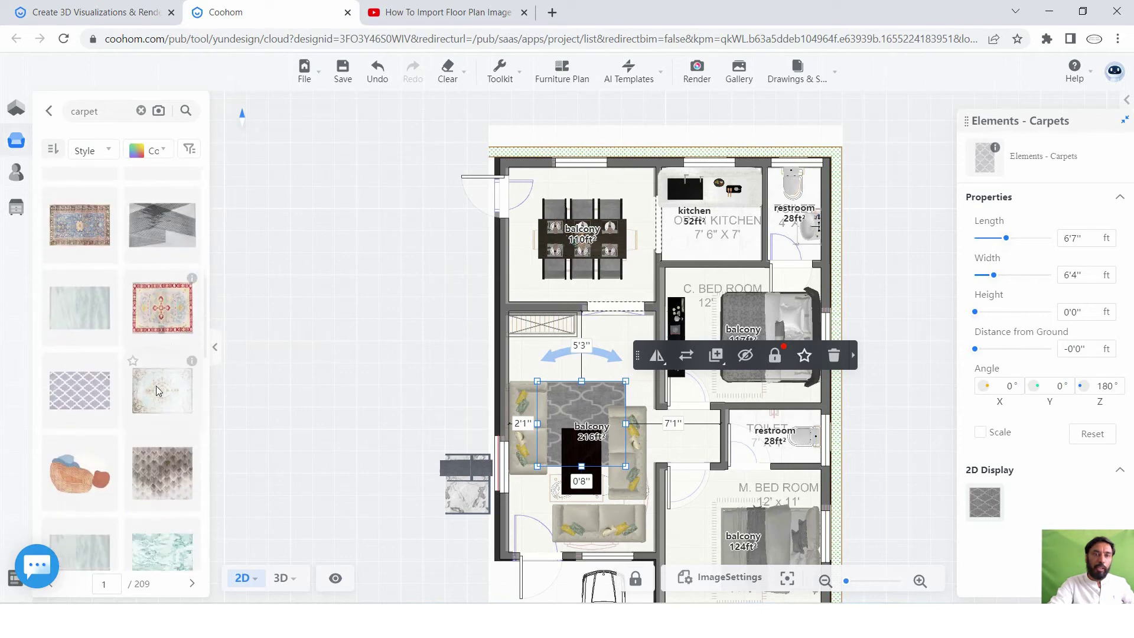
scroll(154, 387, down, 2)
scroll(151, 388, down, 2)
mouse_move(162, 320)
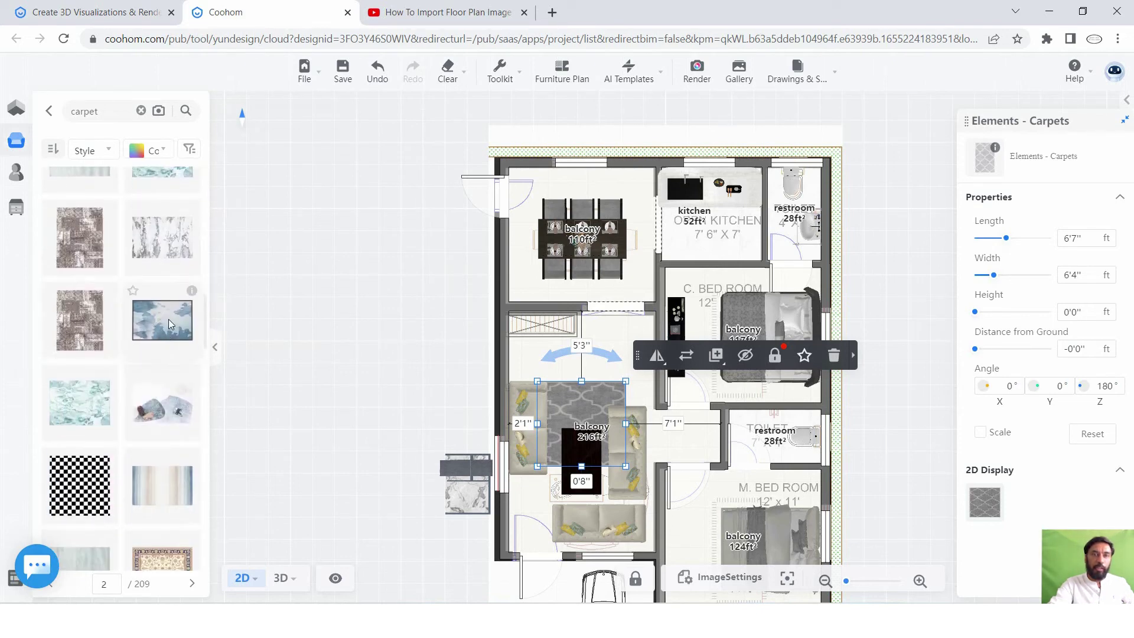
drag(168, 319, 739, 332)
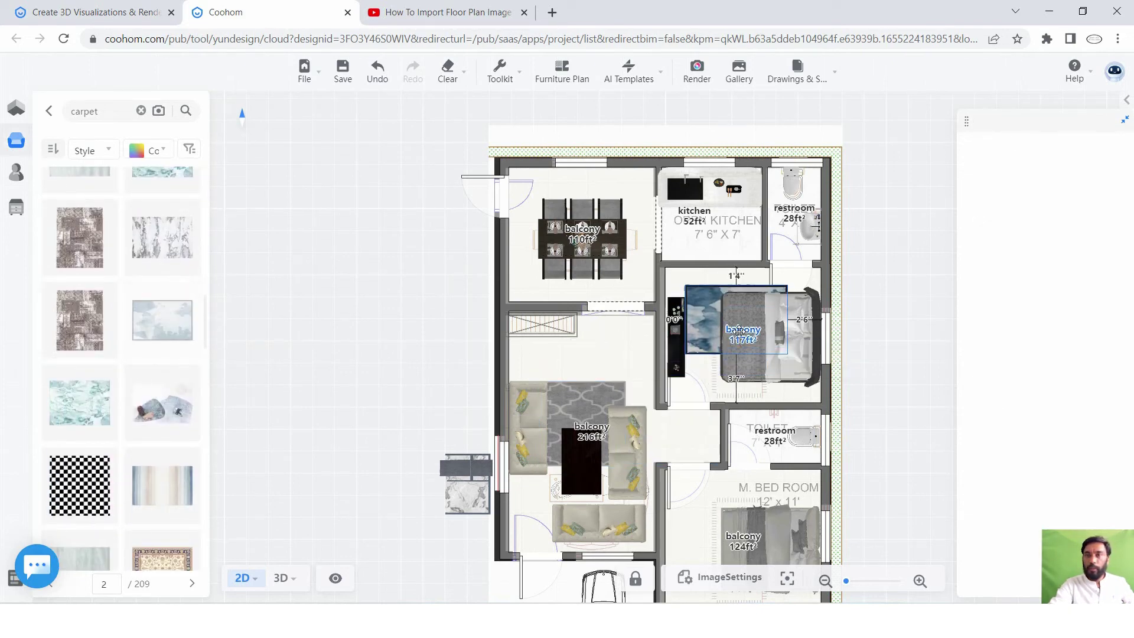
Turn the blue bedroom carpet to -90° and slide it under the bed.
click(770, 313)
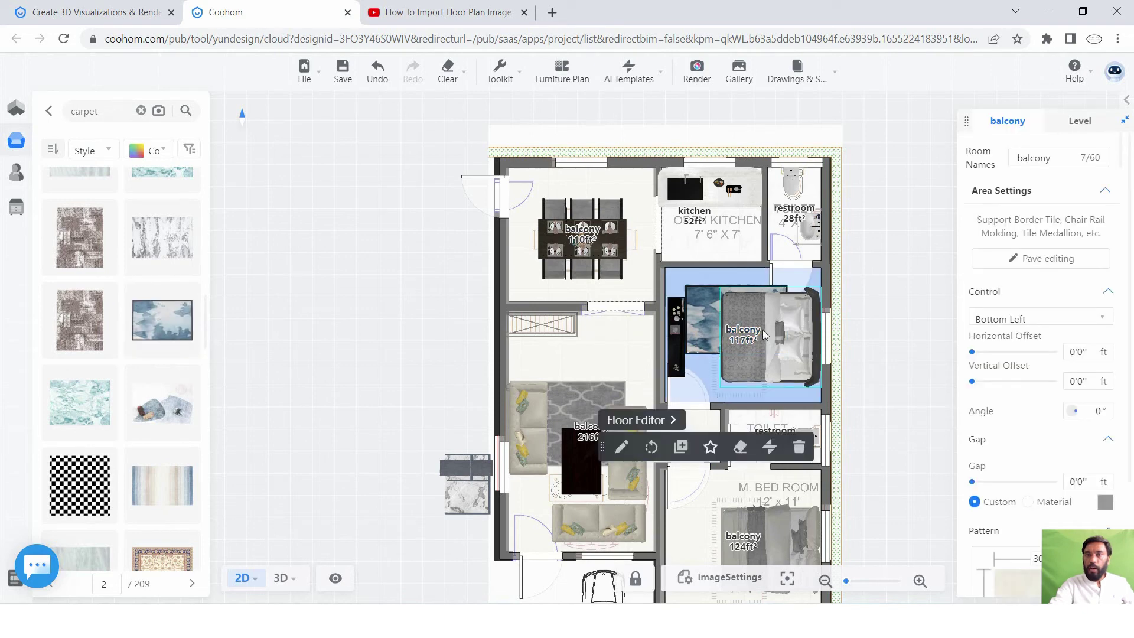
click(899, 291)
click(728, 315)
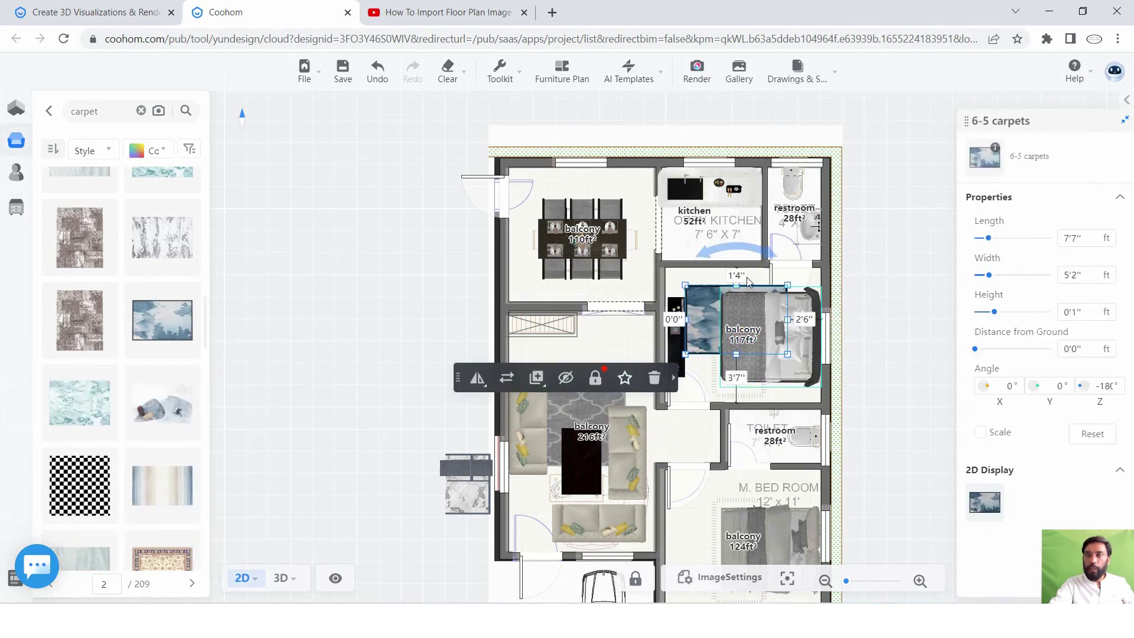
mouse_move(743, 255)
mouse_down()
mouse_move(697, 330)
mouse_move(738, 302)
mouse_up()
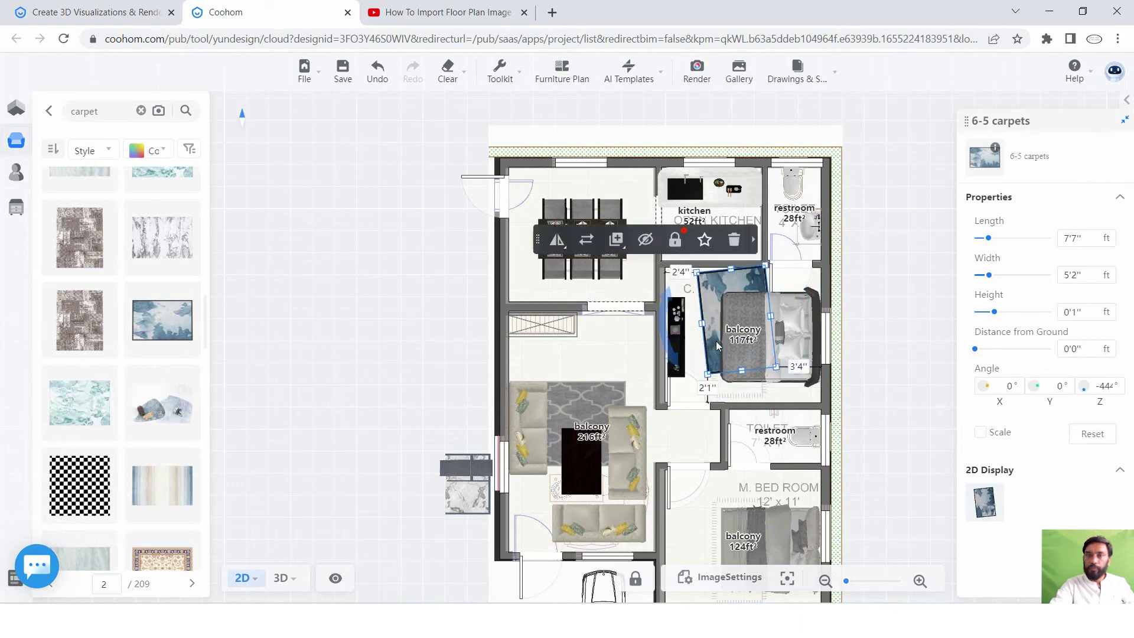
key(Escape)
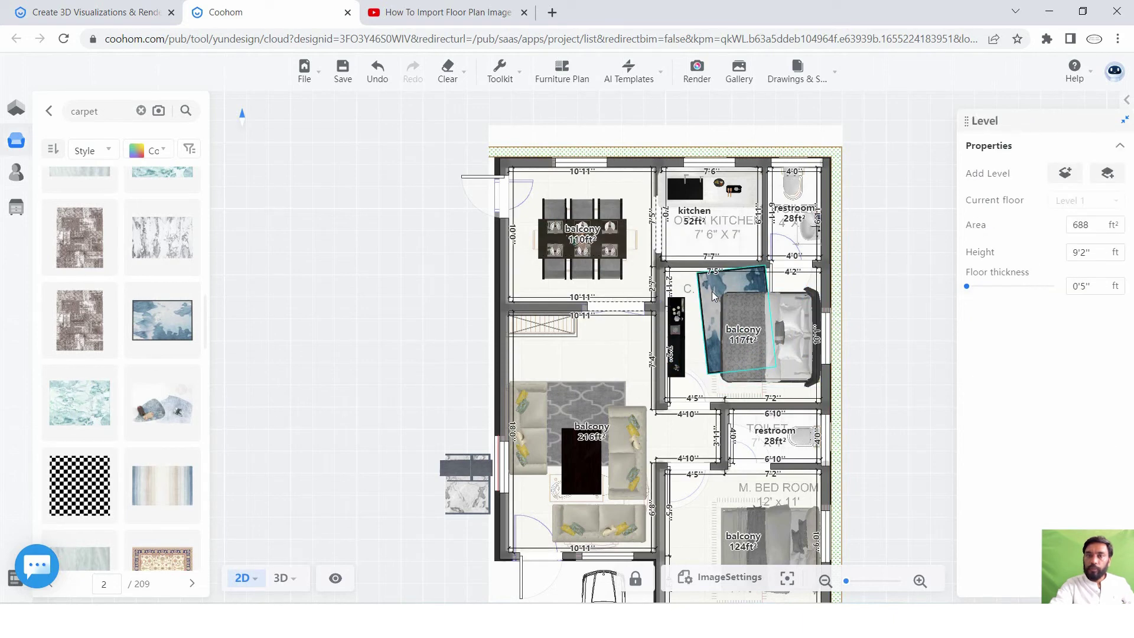
click(711, 291)
mouse_move(666, 335)
mouse_down()
mouse_move(718, 300)
mouse_move(712, 323)
mouse_up()
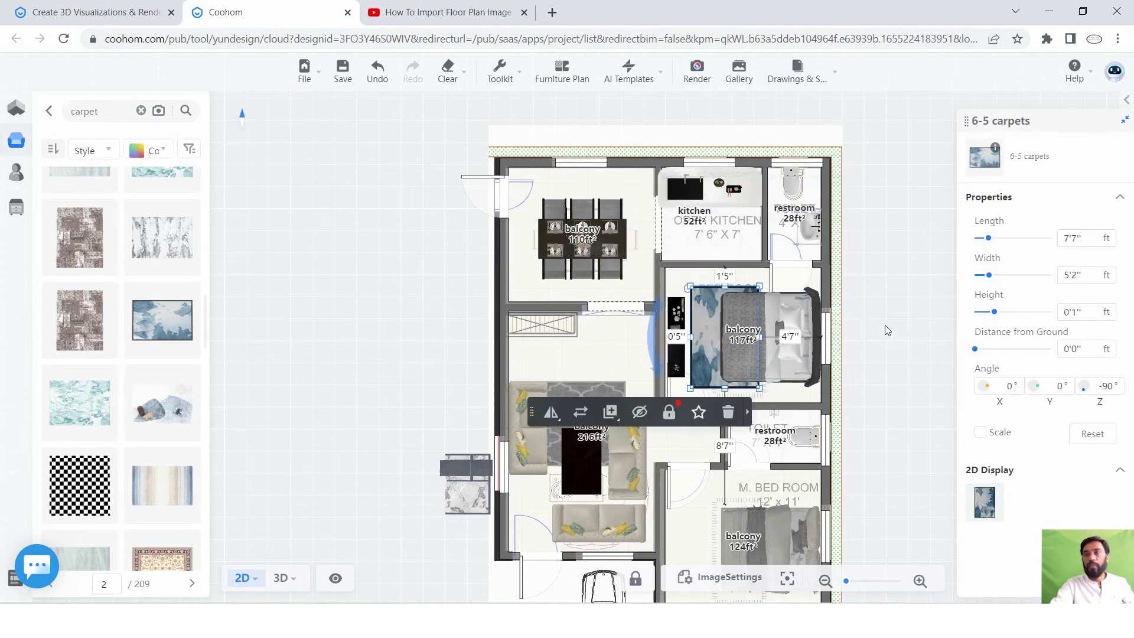
click(885, 325)
Zoom the floor plan in and out to check the bedroom carpet.
scroll(699, 320, down, 2)
scroll(739, 366, down, 2)
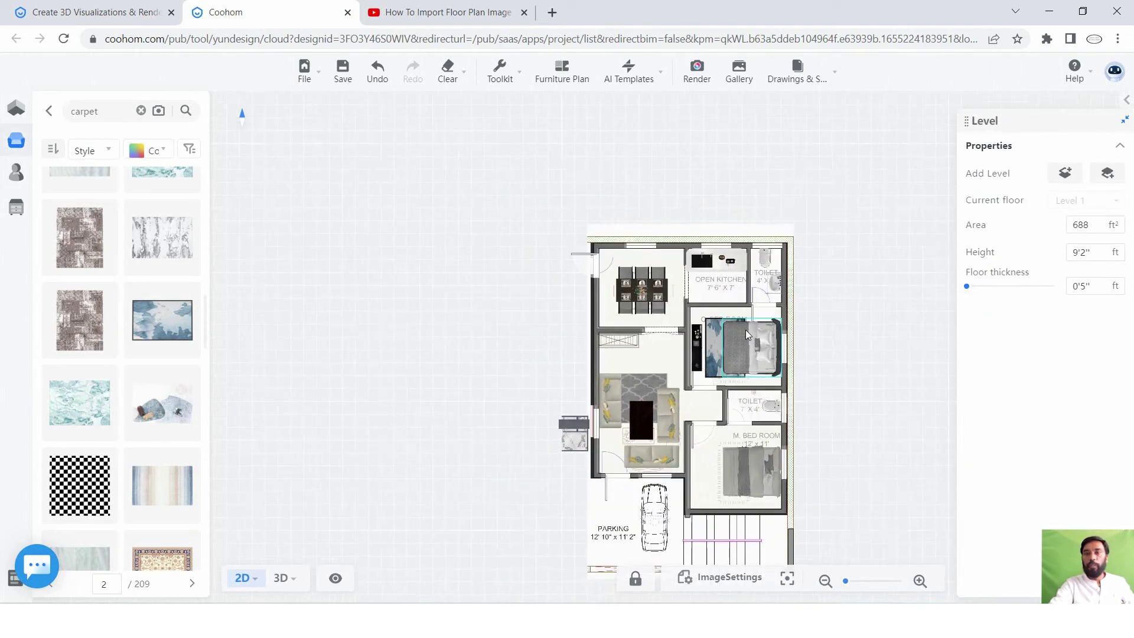
scroll(801, 304, up, 2)
scroll(778, 291, up, 2)
scroll(778, 292, up, 2)
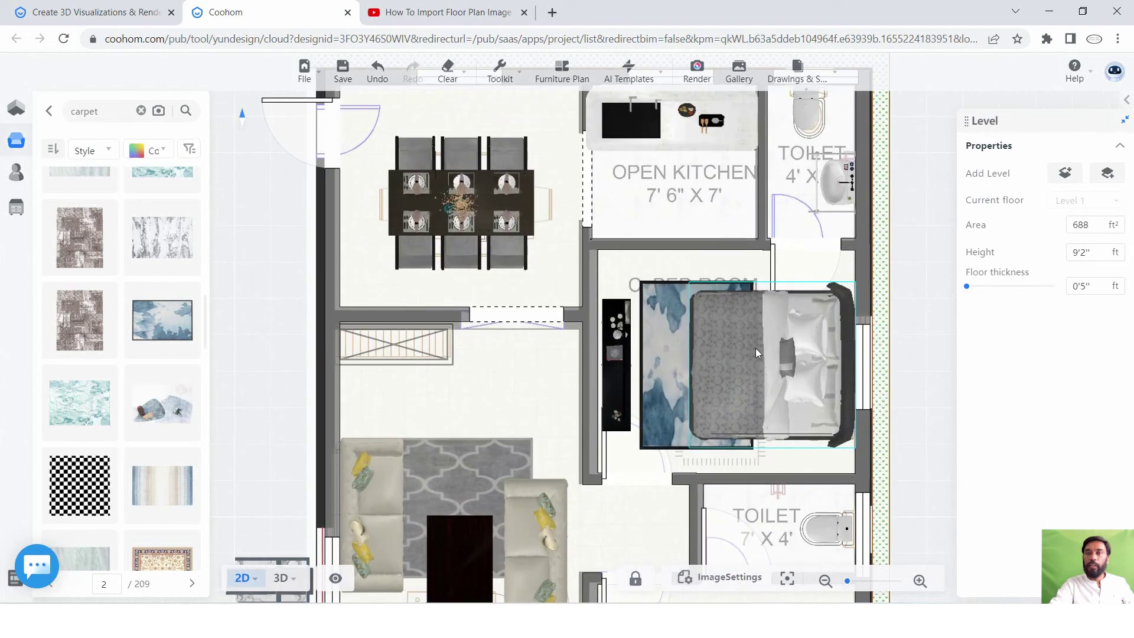
scroll(713, 345, up, 2)
scroll(679, 351, up, 2)
scroll(641, 358, up, 1)
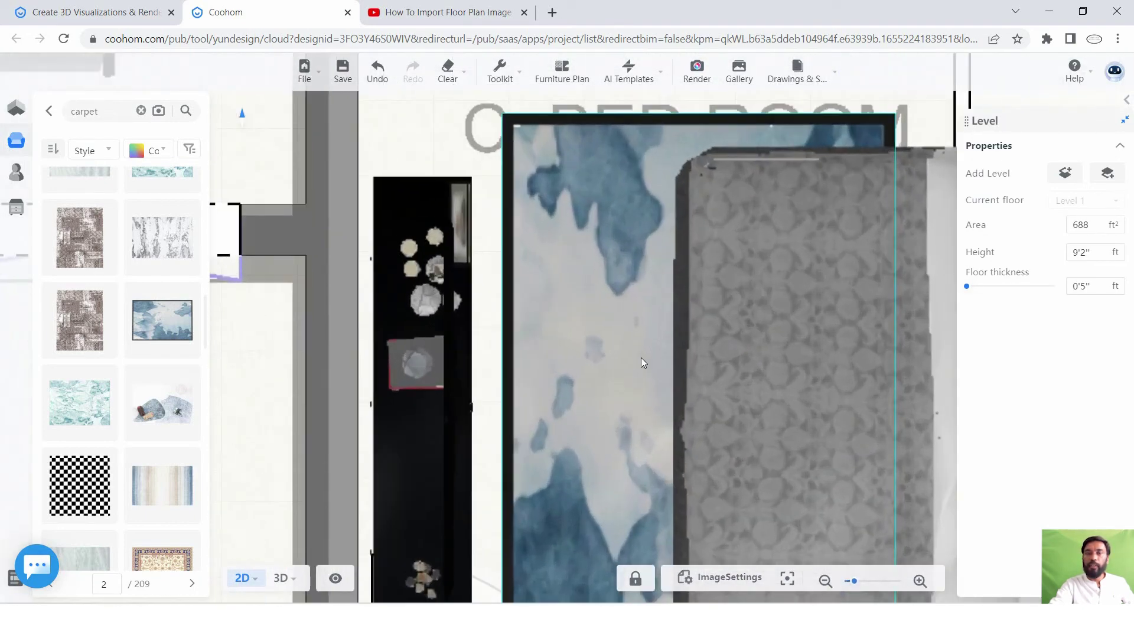
scroll(778, 380, down, 2)
scroll(773, 376, down, 2)
scroll(646, 343, down, 2)
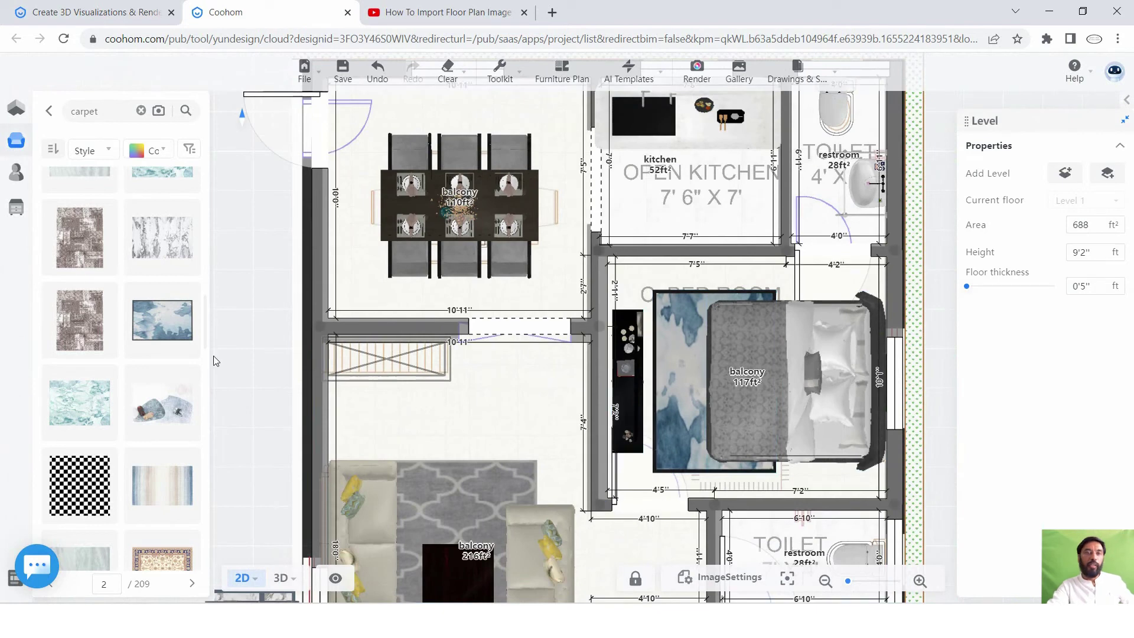
Return to the library categories and open Lighting.
click(50, 111)
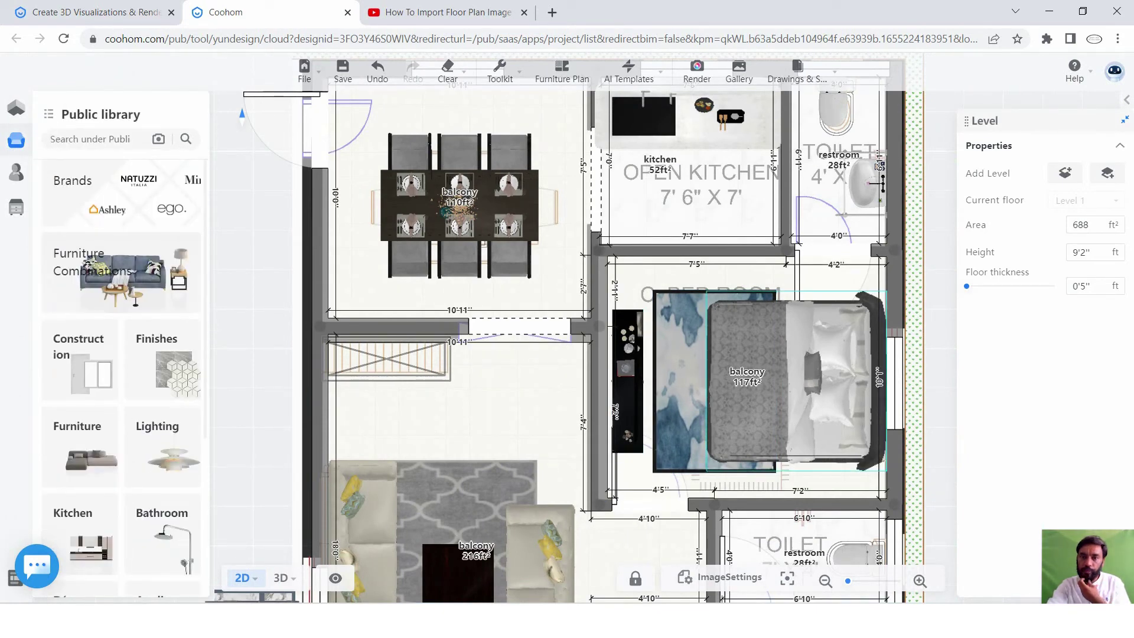
key(alt+Tab)
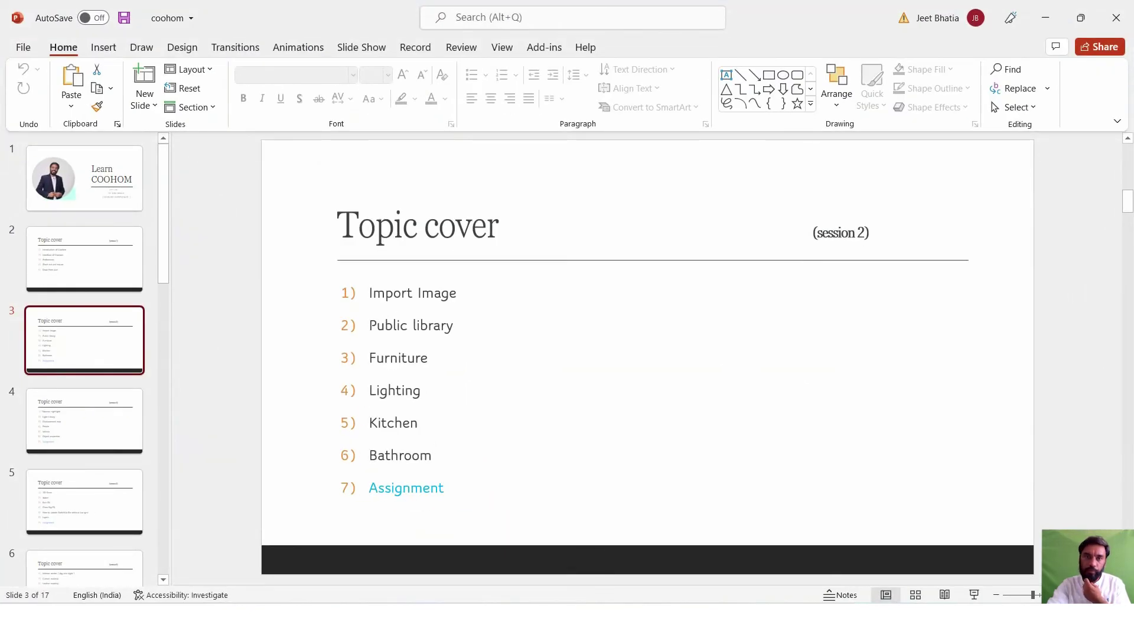
key(alt+Tab)
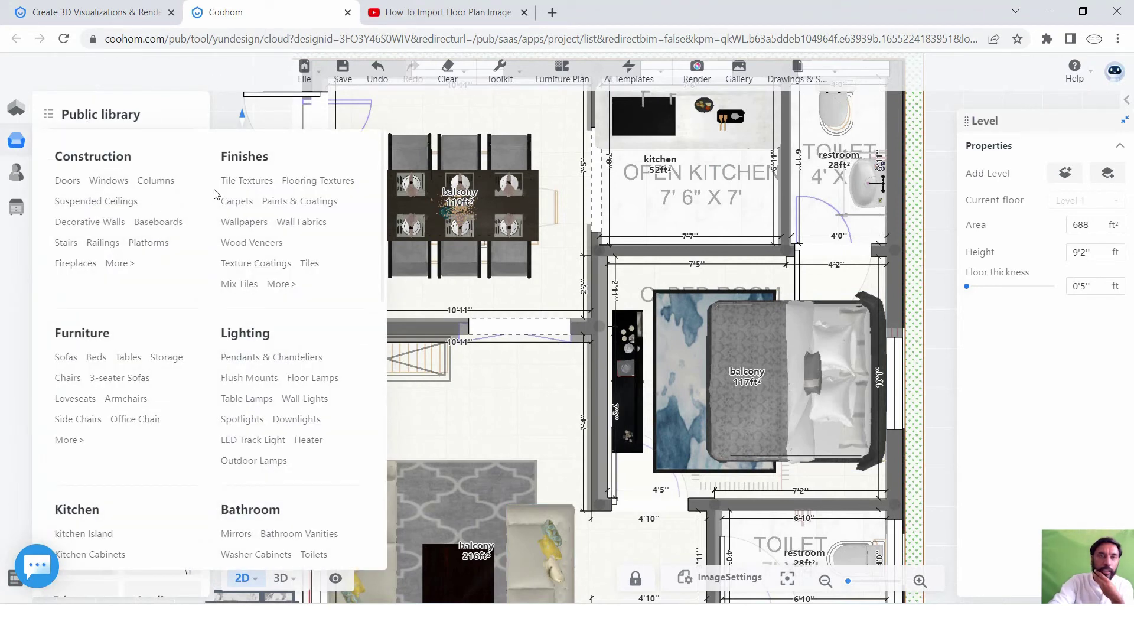
click(246, 335)
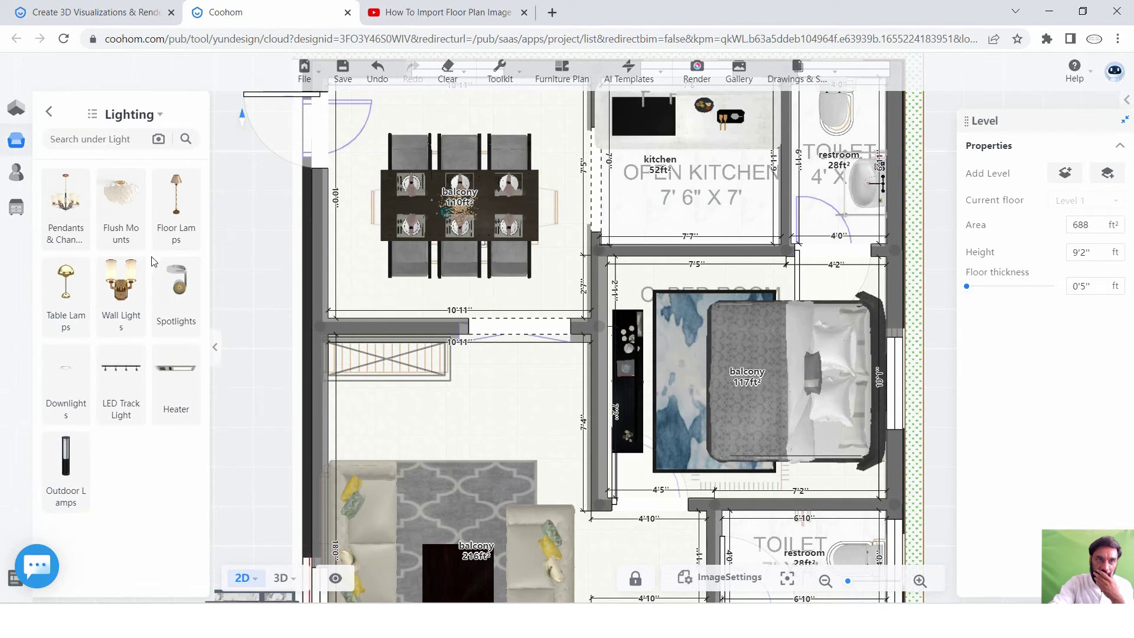
Place a 4'11" floor lamp from Floor Lamps at the living-room rug's upper-right corner.
click(185, 210)
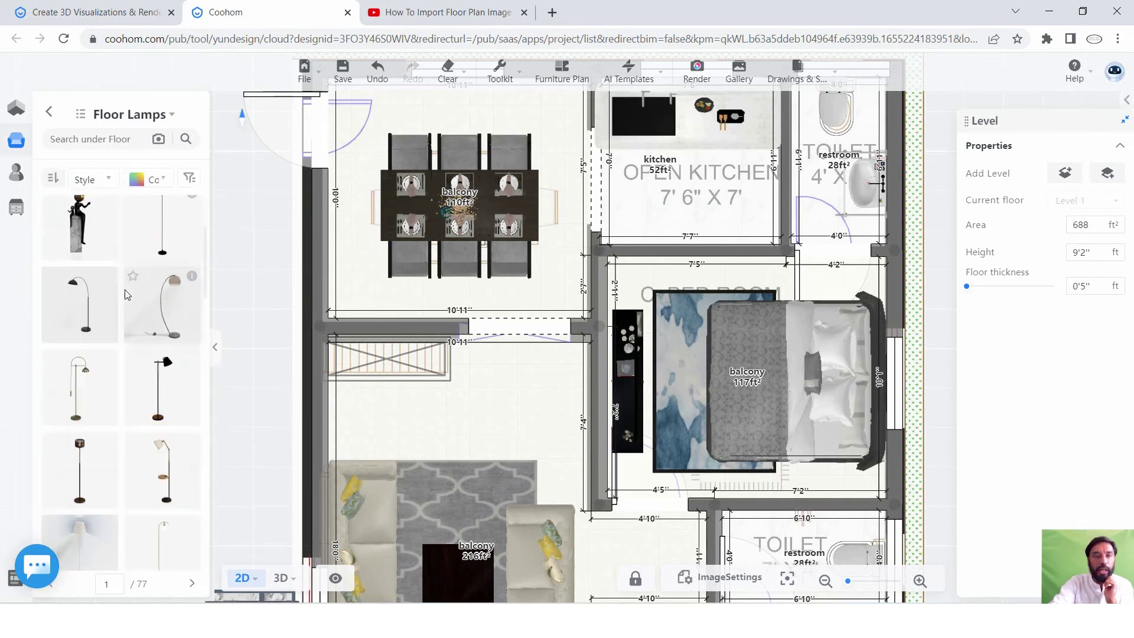
scroll(125, 289, down, 3)
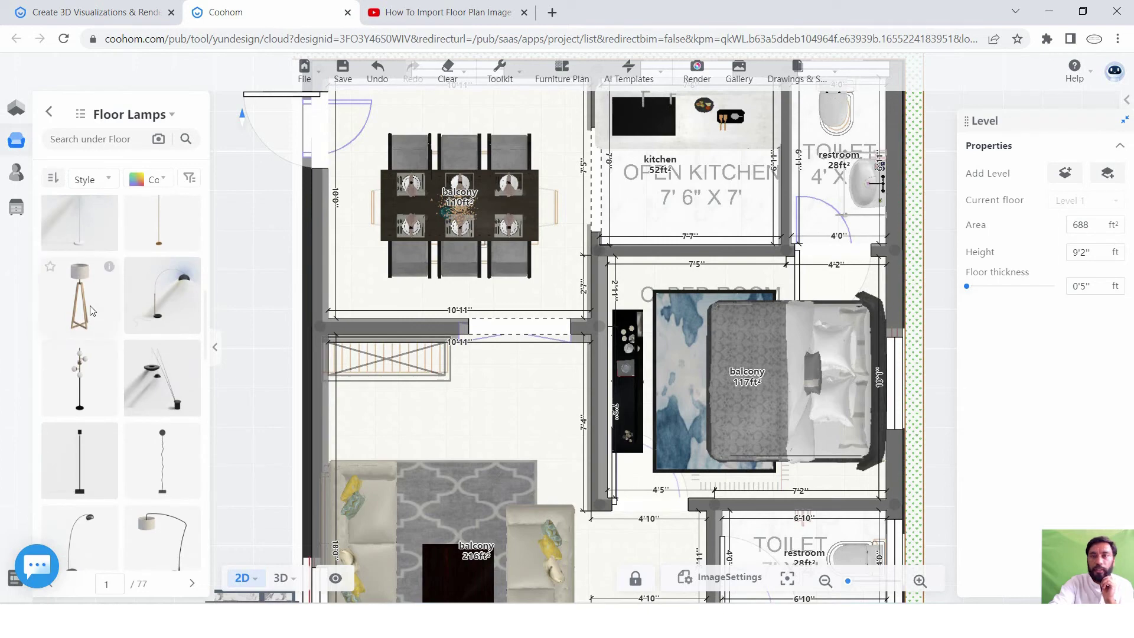
scroll(479, 384, down, 3)
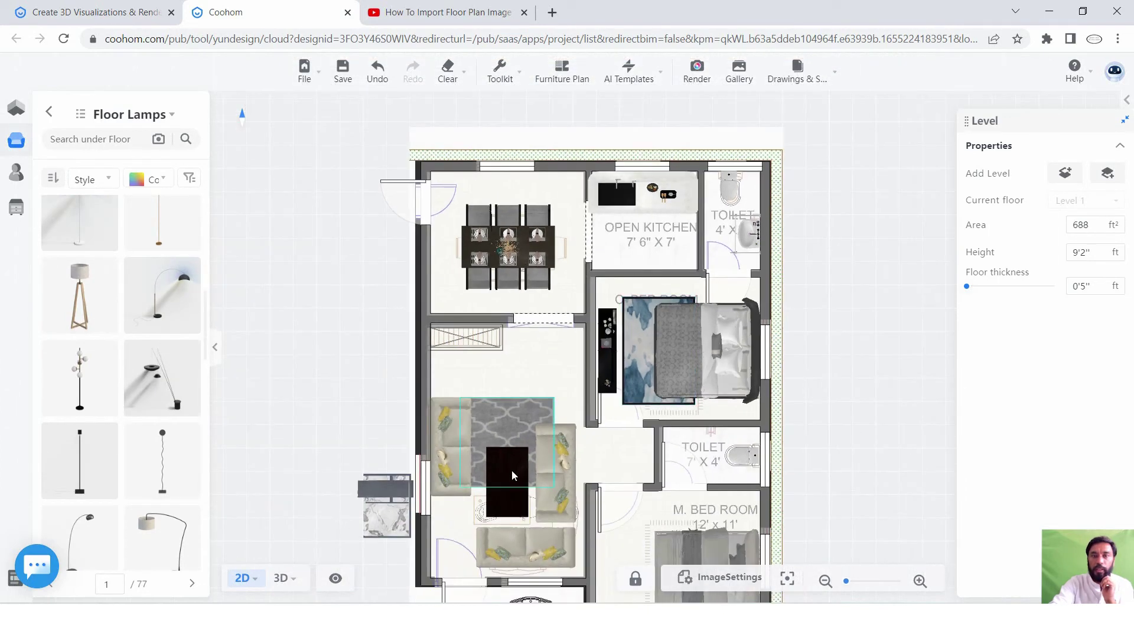
scroll(478, 383, up, 3)
scroll(479, 383, up, 1)
scroll(504, 392, up, 1)
scroll(504, 393, up, 1)
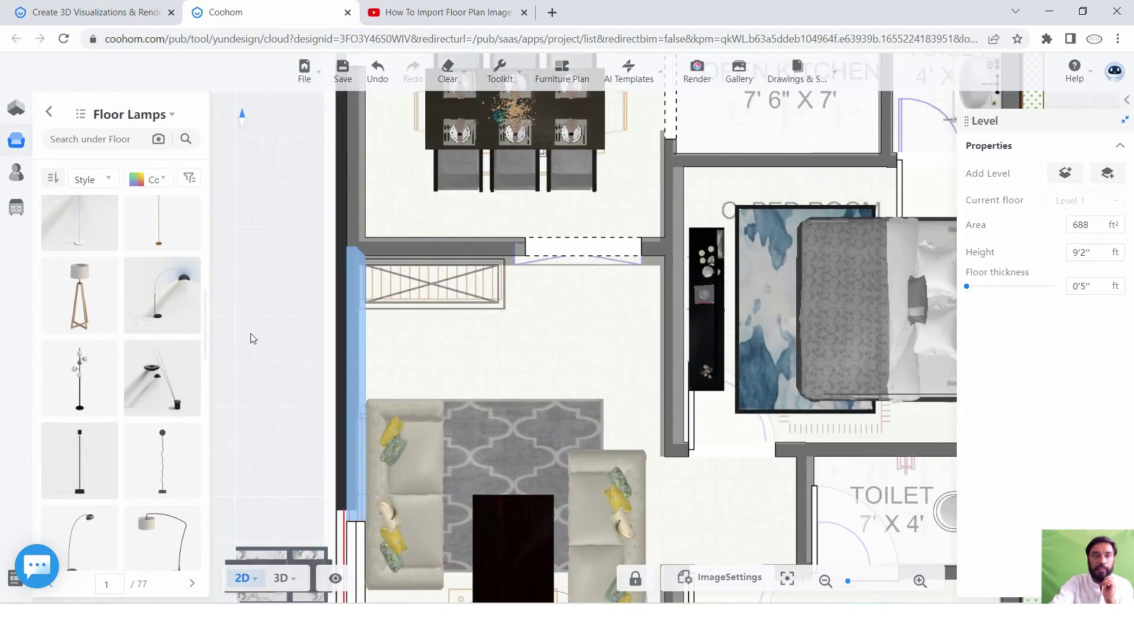
drag(83, 289, 626, 414)
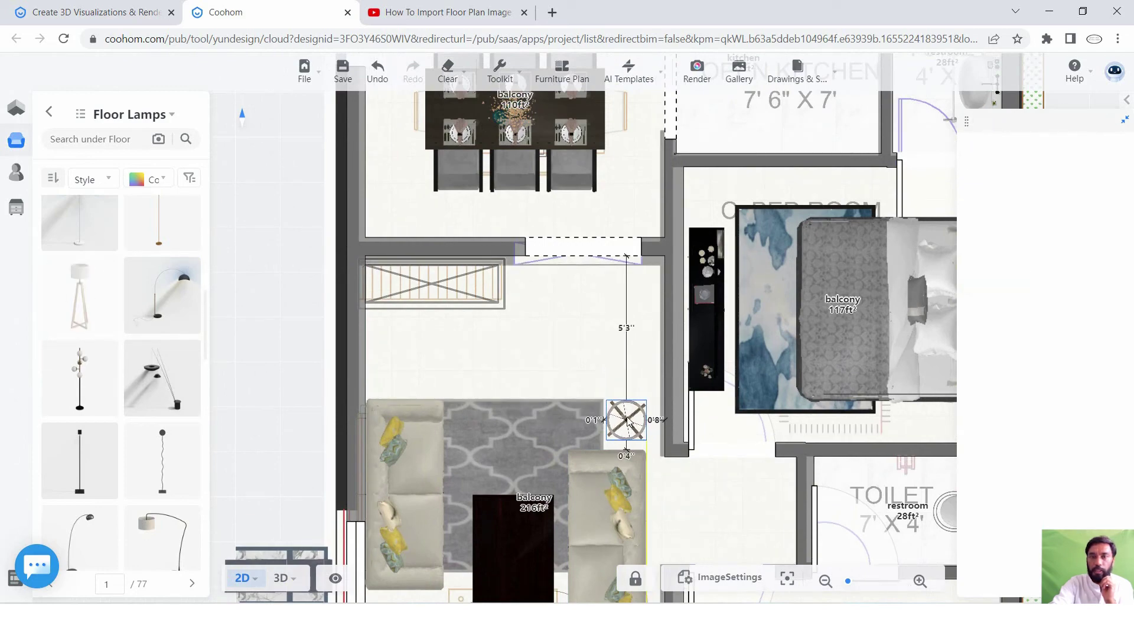
Choose an arc floor lamp from the Floor Lamps list.
scroll(595, 352, down, 3)
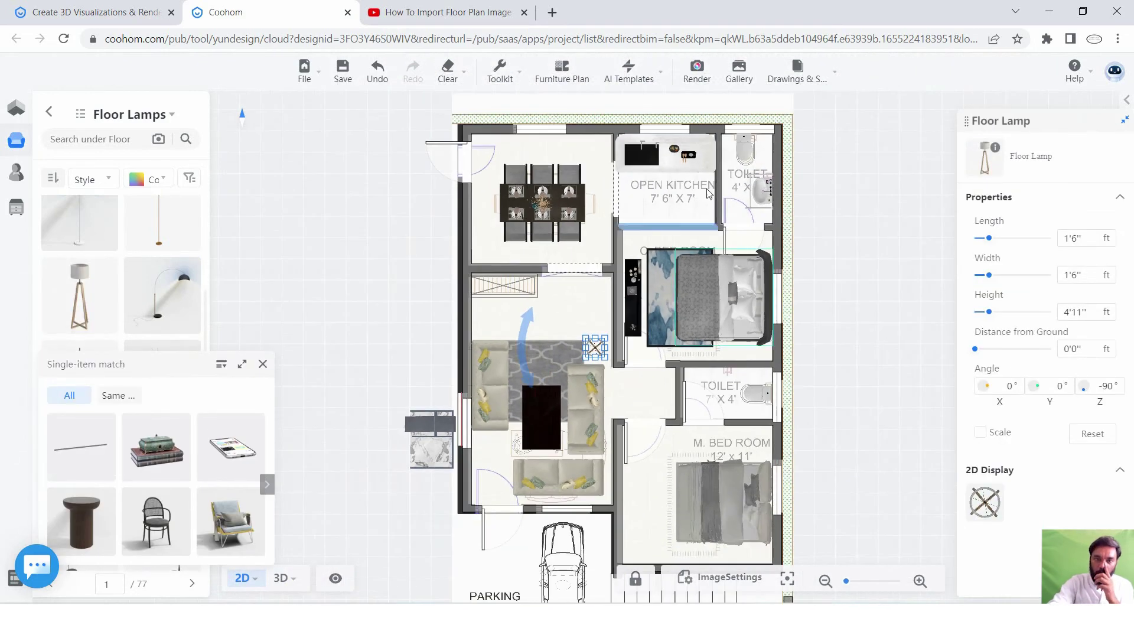
scroll(667, 510, up, 2)
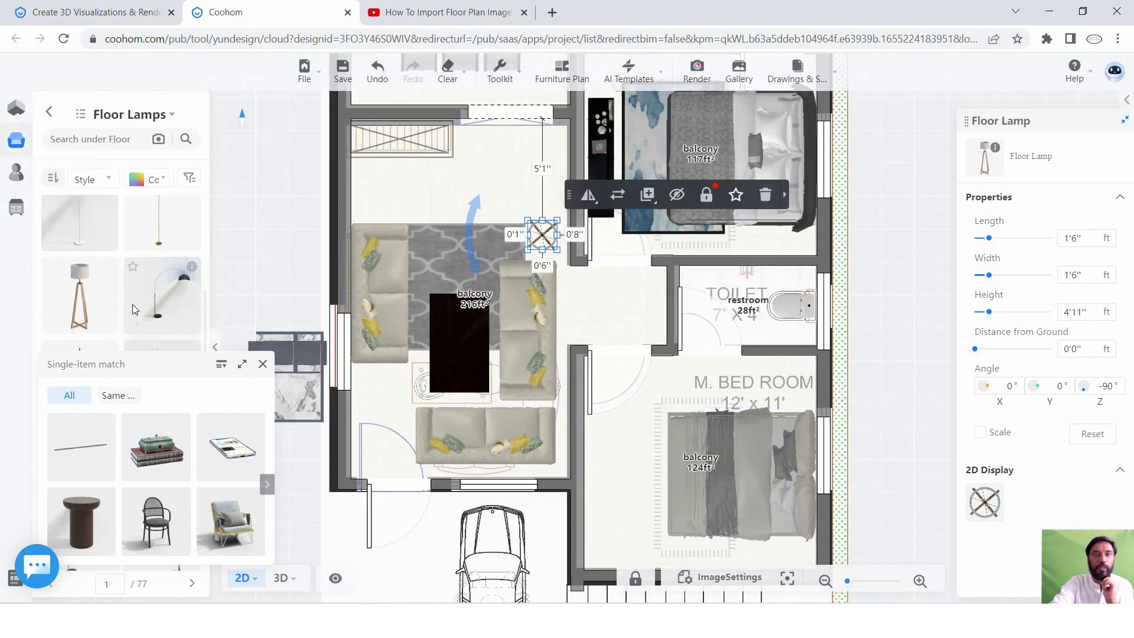
scroll(145, 325, down, 3)
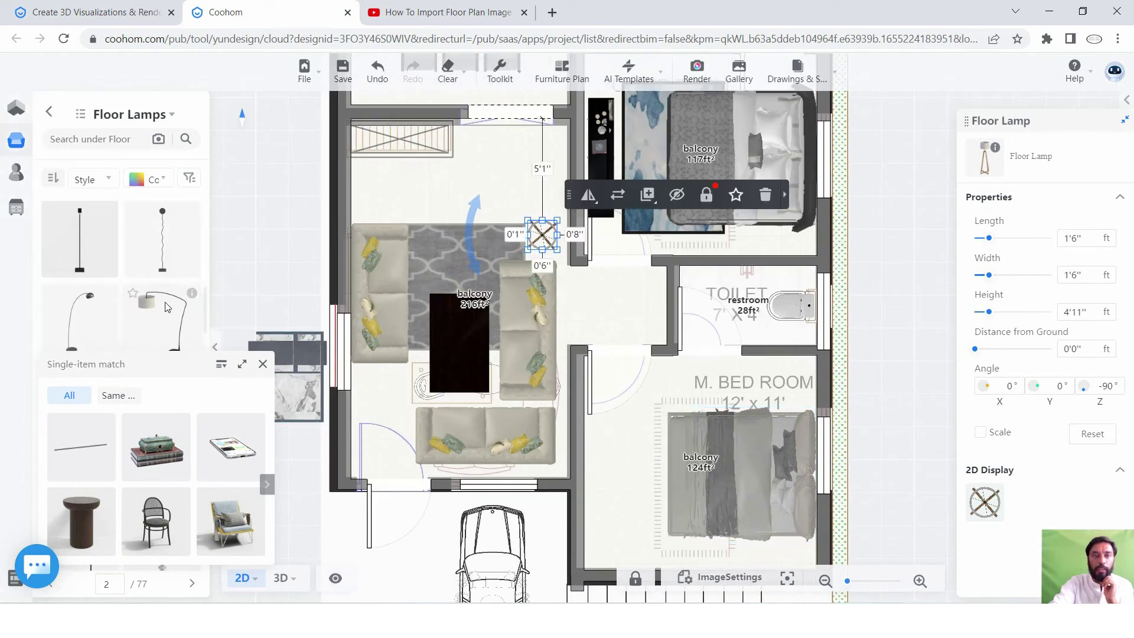
click(90, 321)
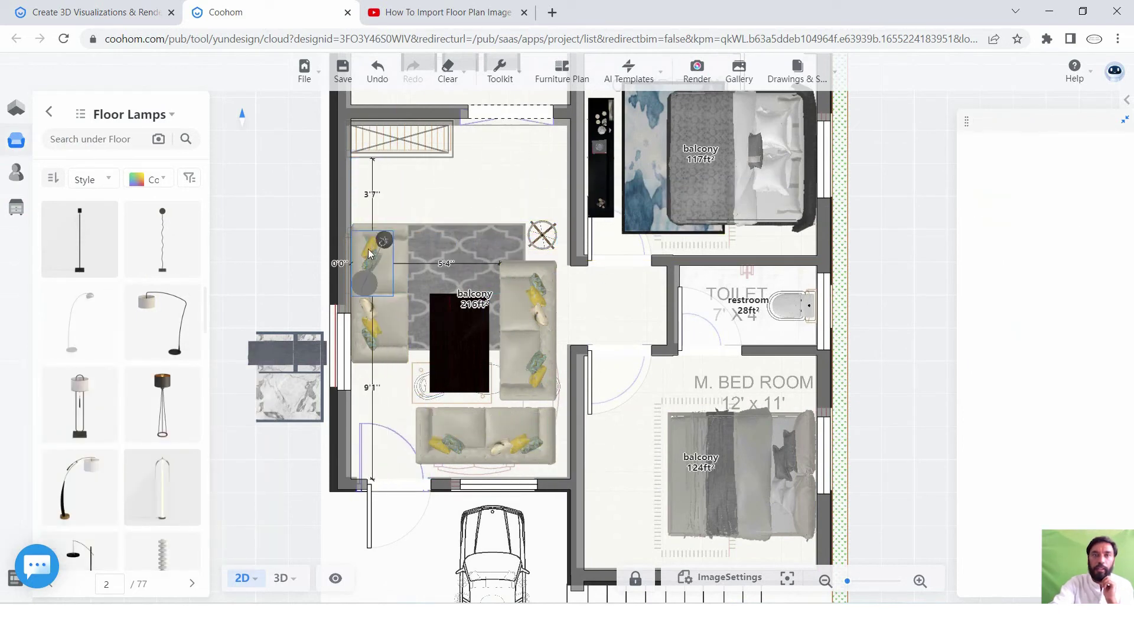
Drop the 7'2" arc floor lamp beside the left sofa, angled at 143°.
click(358, 282)
mouse_move(448, 239)
mouse_down()
mouse_move(431, 77)
mouse_move(394, 232)
mouse_up()
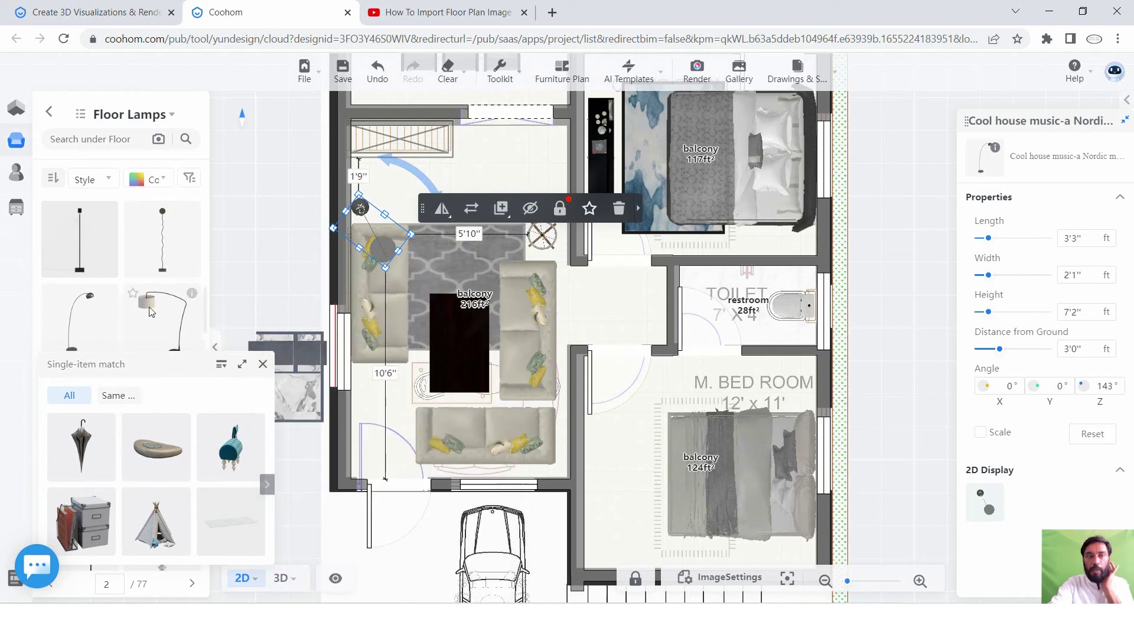
scroll(137, 273, up, 3)
Pick another floor lamp from the Floor Lamps list.
scroll(136, 274, up, 2)
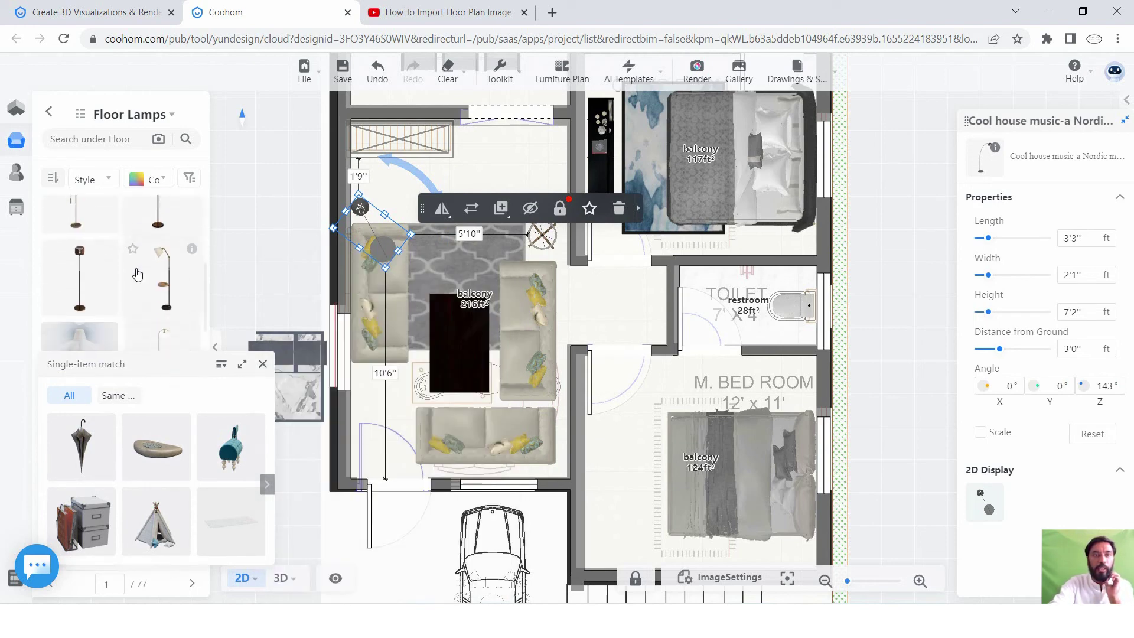
click(137, 274)
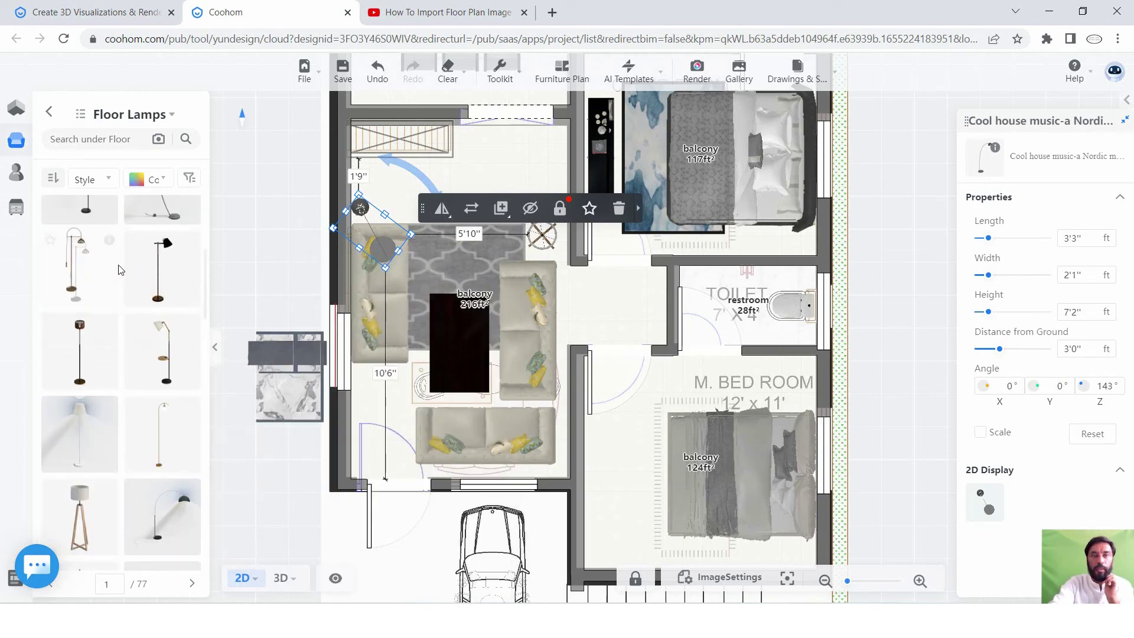
scroll(579, 309, down, 3)
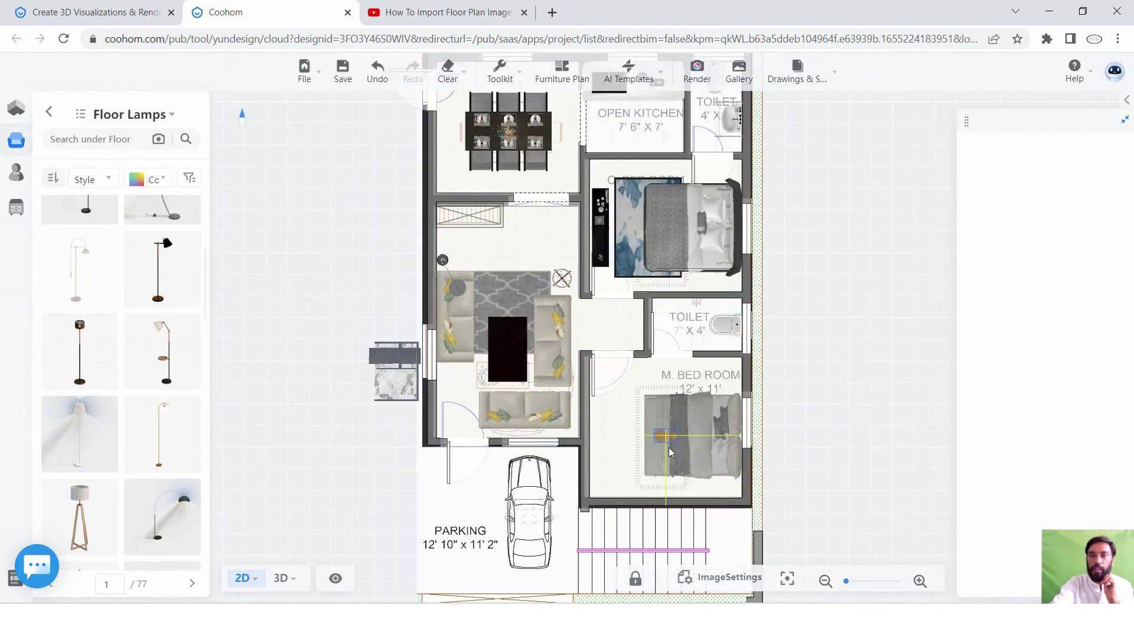
Place the black arc floor lamp in the bedroom corner by the bed.
scroll(596, 473, up, 2)
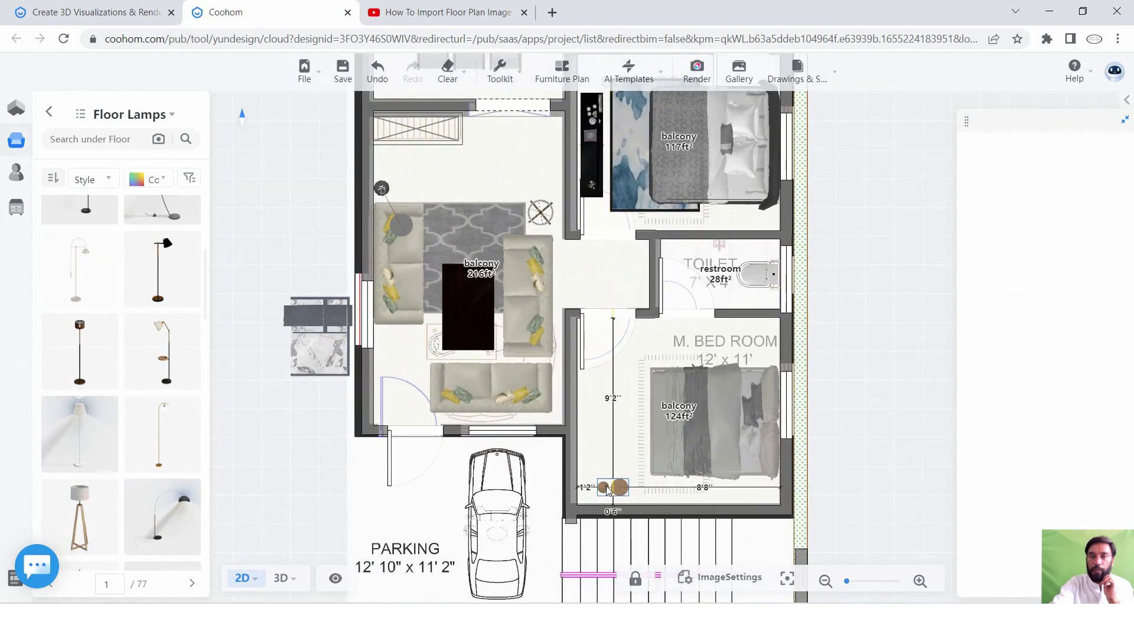
scroll(601, 257, down, 2)
scroll(627, 278, down, 1)
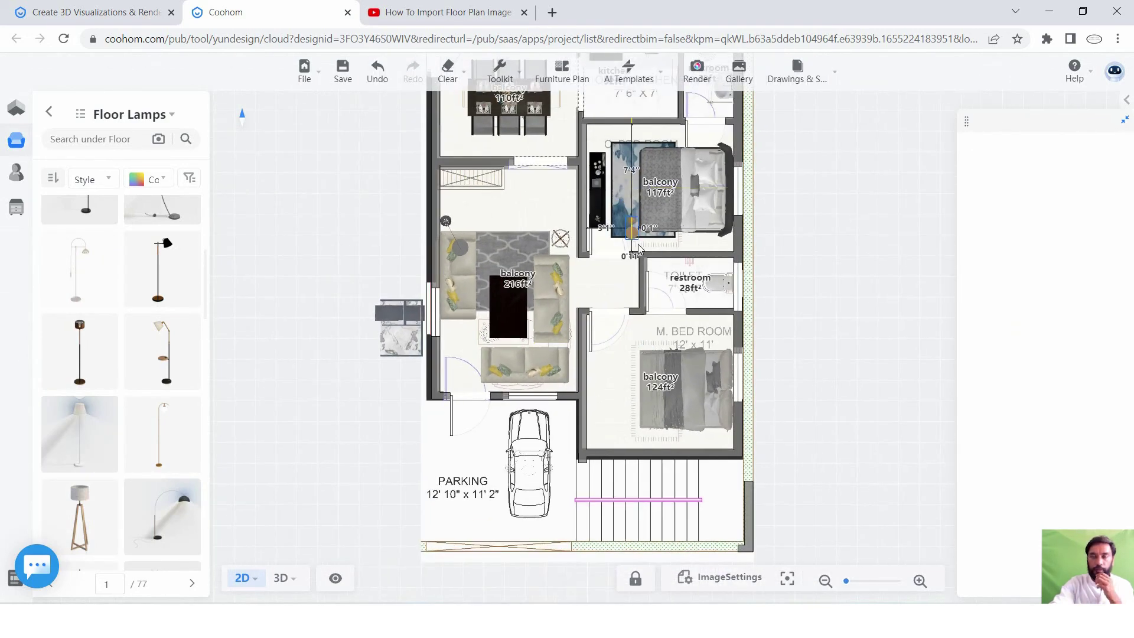
scroll(652, 296, down, 2)
scroll(620, 284, up, 1)
scroll(561, 265, up, 2)
scroll(472, 248, up, 2)
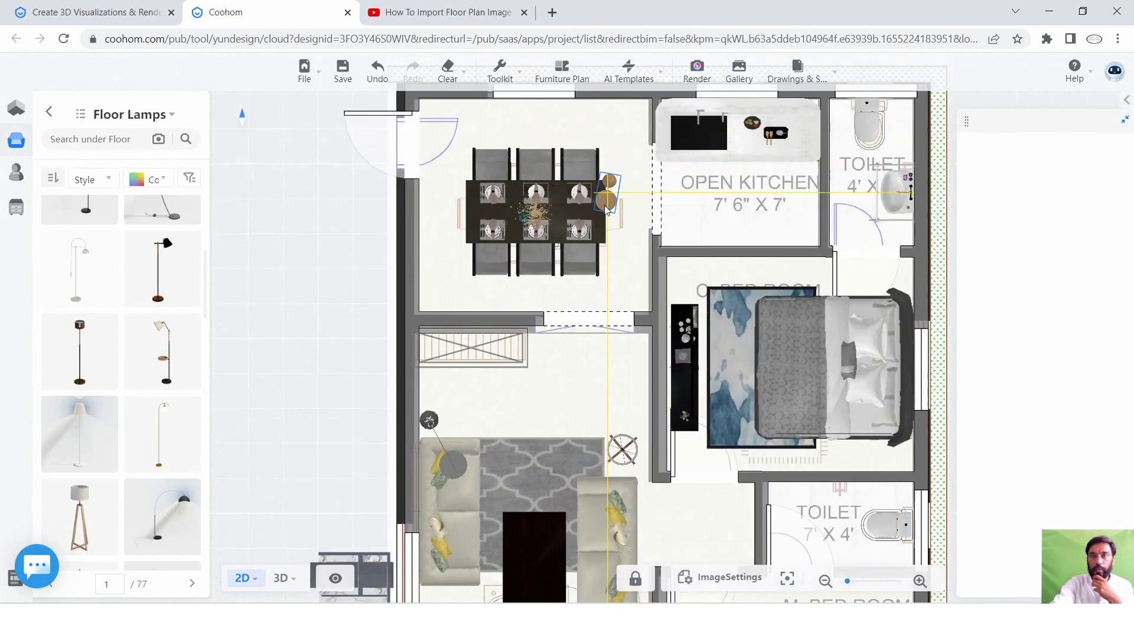
key(Escape)
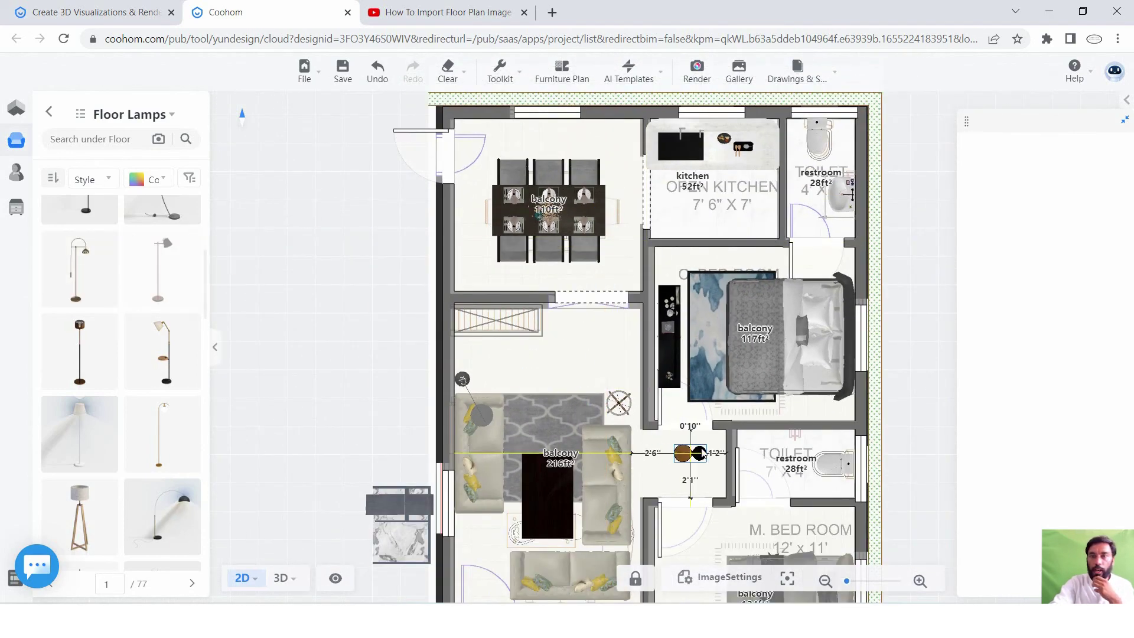
scroll(703, 452, down, 3)
scroll(738, 434, up, 1)
scroll(768, 419, up, 2)
scroll(774, 424, up, 2)
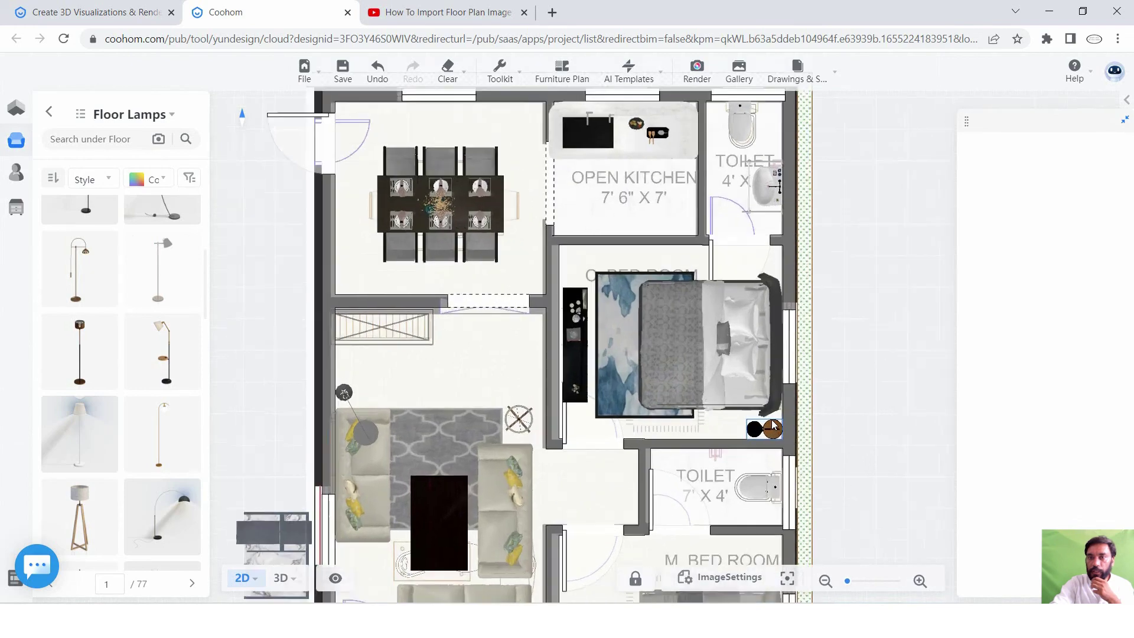
scroll(774, 424, up, 1)
click(775, 424)
Rotate the bedroom floor lamp along the wall and nudge it against the wall.
scroll(775, 424, up, 2)
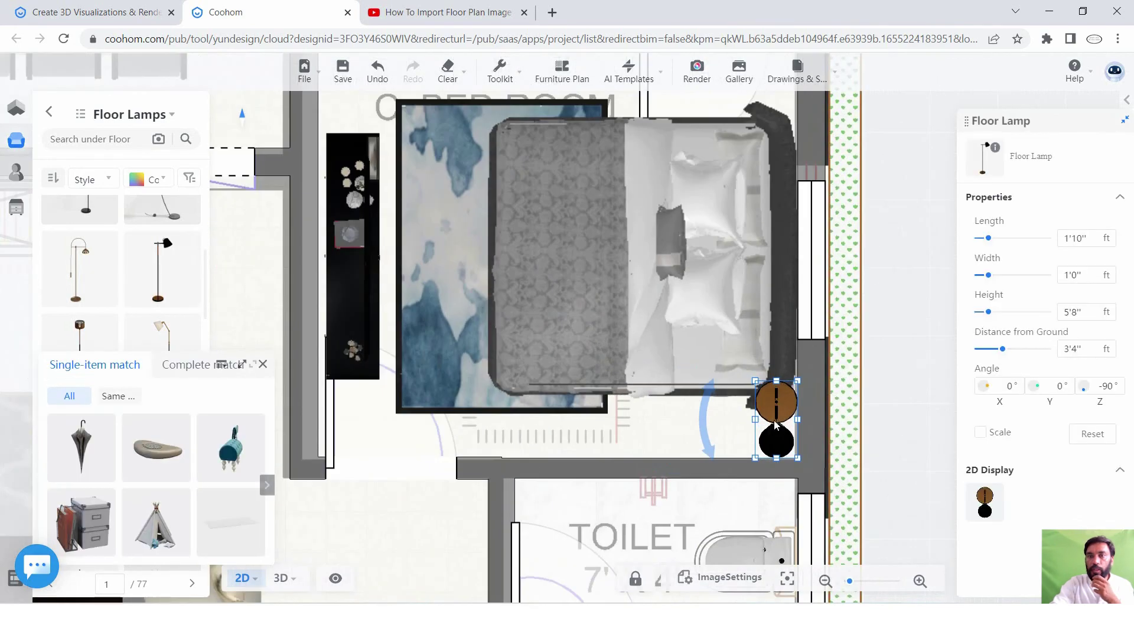
scroll(775, 424, up, 1)
scroll(778, 320, up, 2)
mouse_move(703, 437)
mouse_down()
mouse_move(778, 321)
mouse_move(783, 421)
mouse_up()
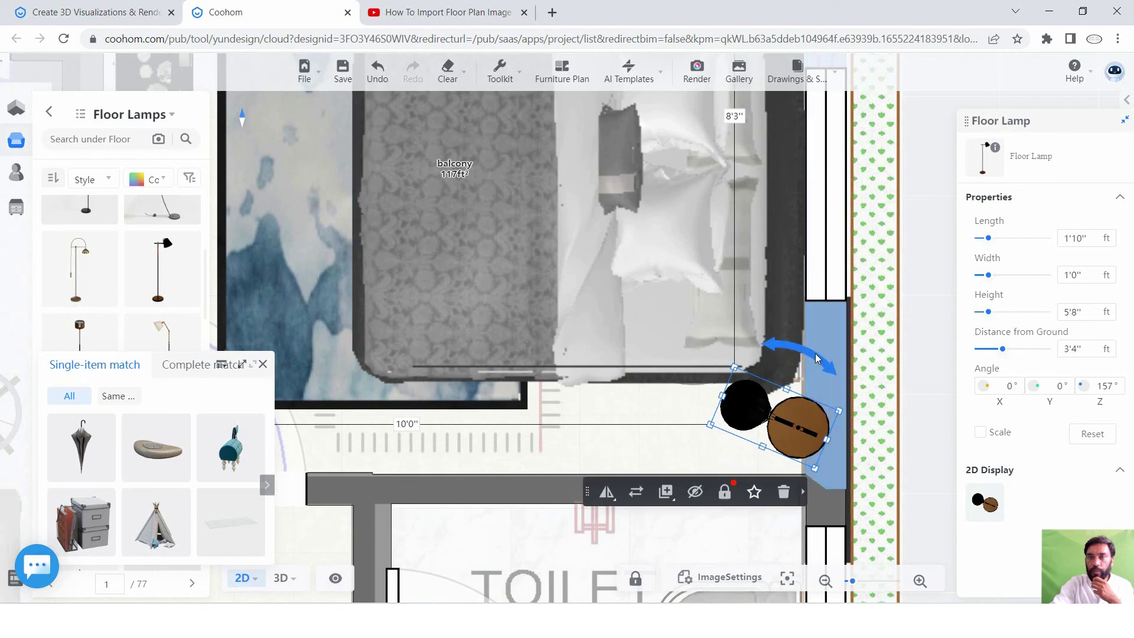
mouse_move(794, 354)
mouse_down()
mouse_move(750, 494)
mouse_move(762, 485)
mouse_up()
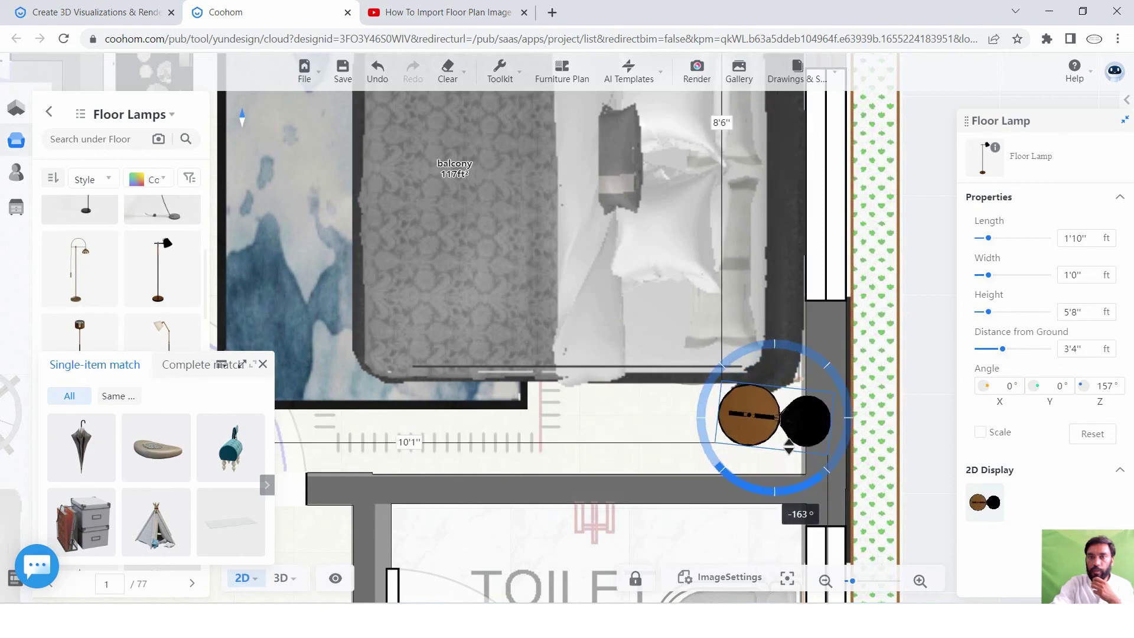
click(762, 491)
mouse_move(768, 420)
mouse_down()
mouse_move(695, 425)
mouse_move(688, 444)
mouse_up()
click(738, 430)
click(902, 470)
Close the Single-item match suggestions and switch the plan to 3D.
scroll(739, 433, down, 2)
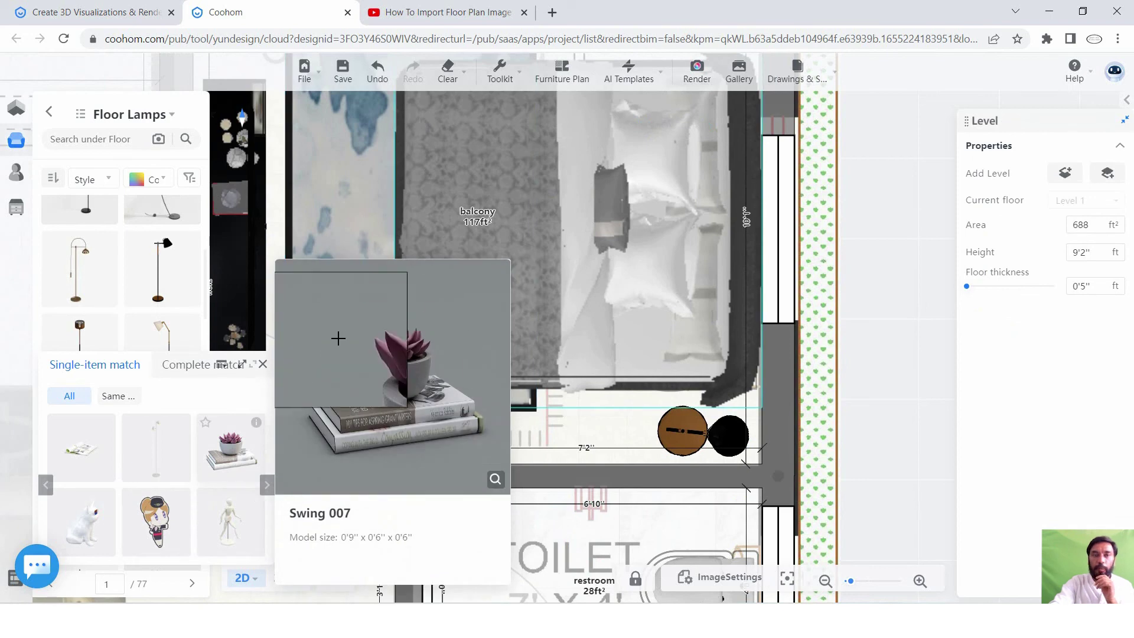
click(263, 365)
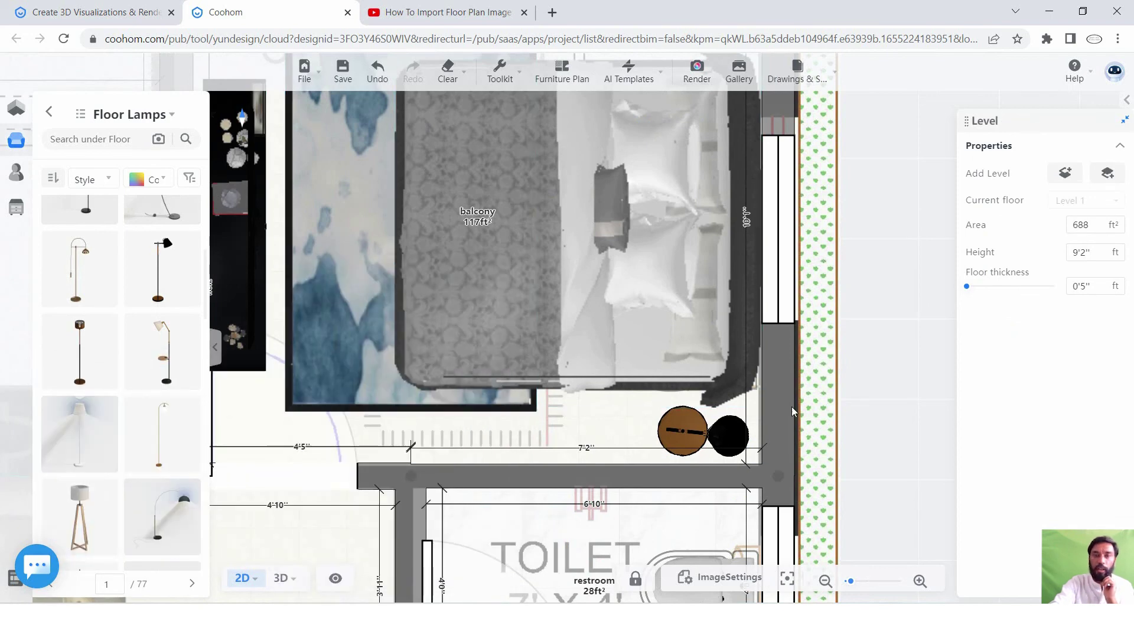
click(280, 578)
Orbit above the bedroom in 3D and select the 5'8" floor lamp beside the bed.
mouse_move(644, 255)
mouse_down()
mouse_move(746, 270)
mouse_move(506, 380)
mouse_move(536, 327)
mouse_move(703, 379)
mouse_move(521, 431)
mouse_move(363, 449)
mouse_move(331, 295)
mouse_move(402, 331)
mouse_move(424, 325)
mouse_move(278, 385)
mouse_move(254, 322)
mouse_move(463, 172)
mouse_move(447, 289)
mouse_move(508, 195)
mouse_move(458, 177)
mouse_move(470, 245)
mouse_move(466, 189)
mouse_up()
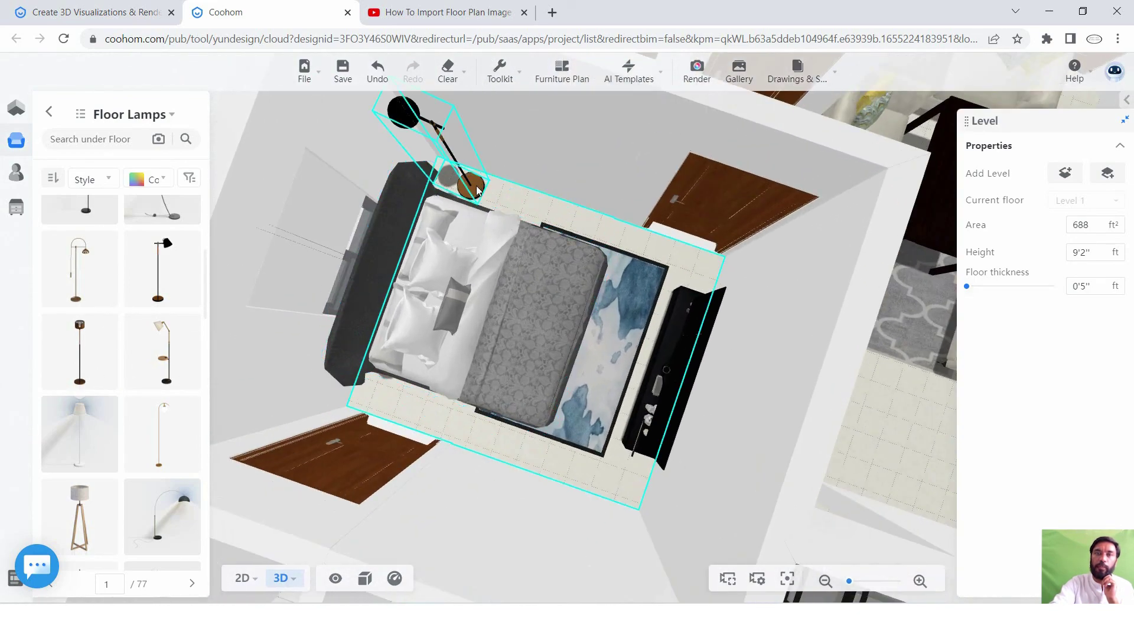
click(467, 177)
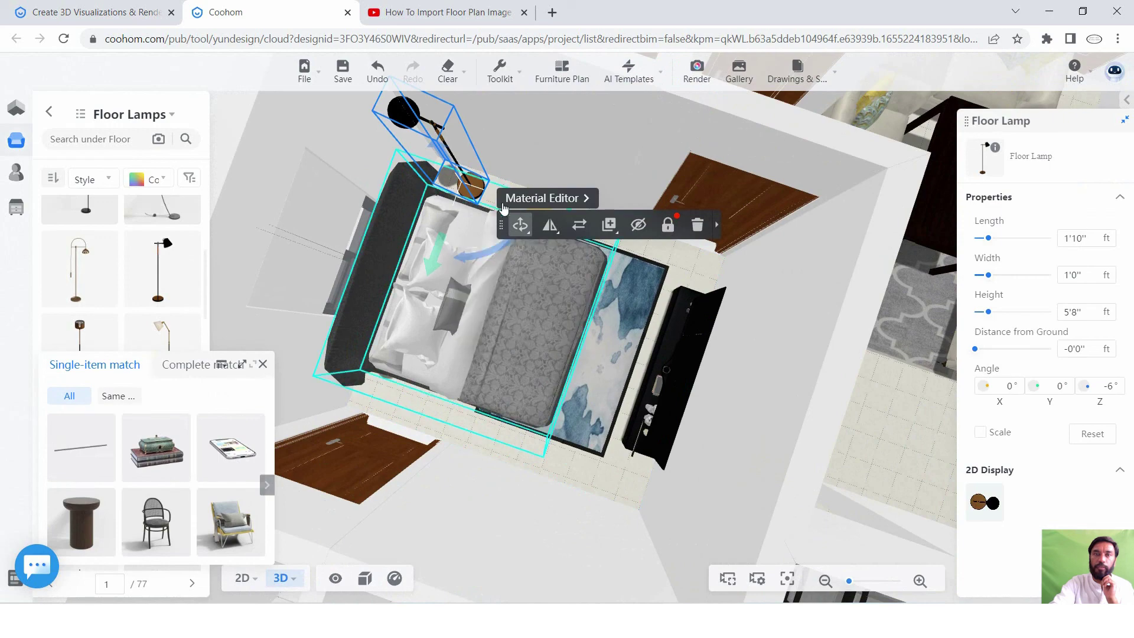